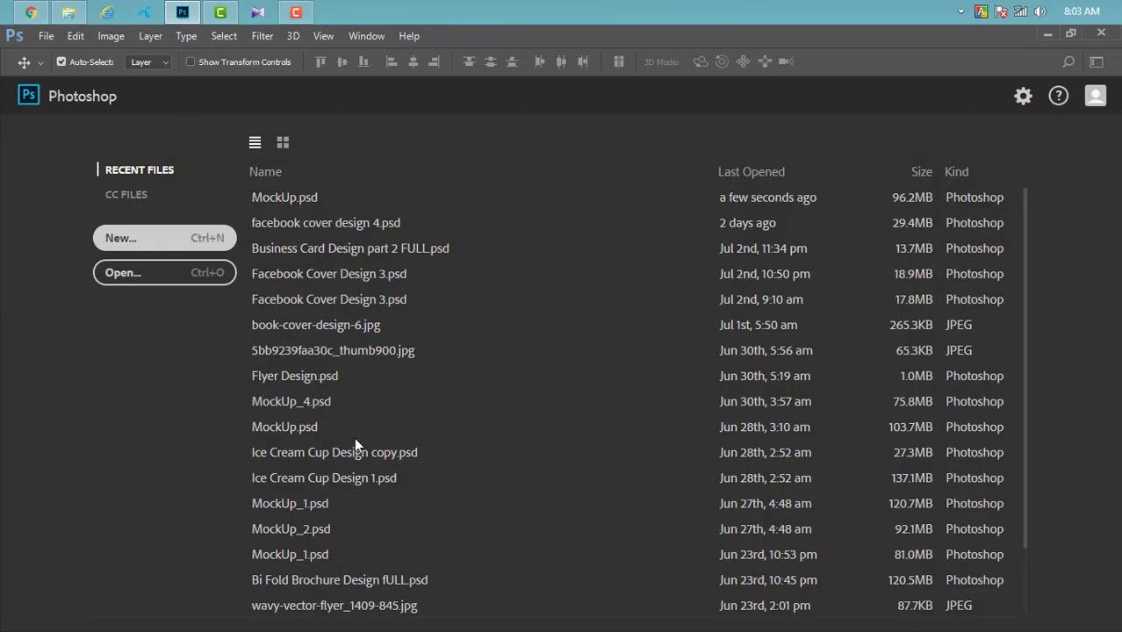
Step: Start a new white document 'Event Ticket Design' at 1650 × 600 px and 300 ppi
key(ctrl+n)
text(1650)
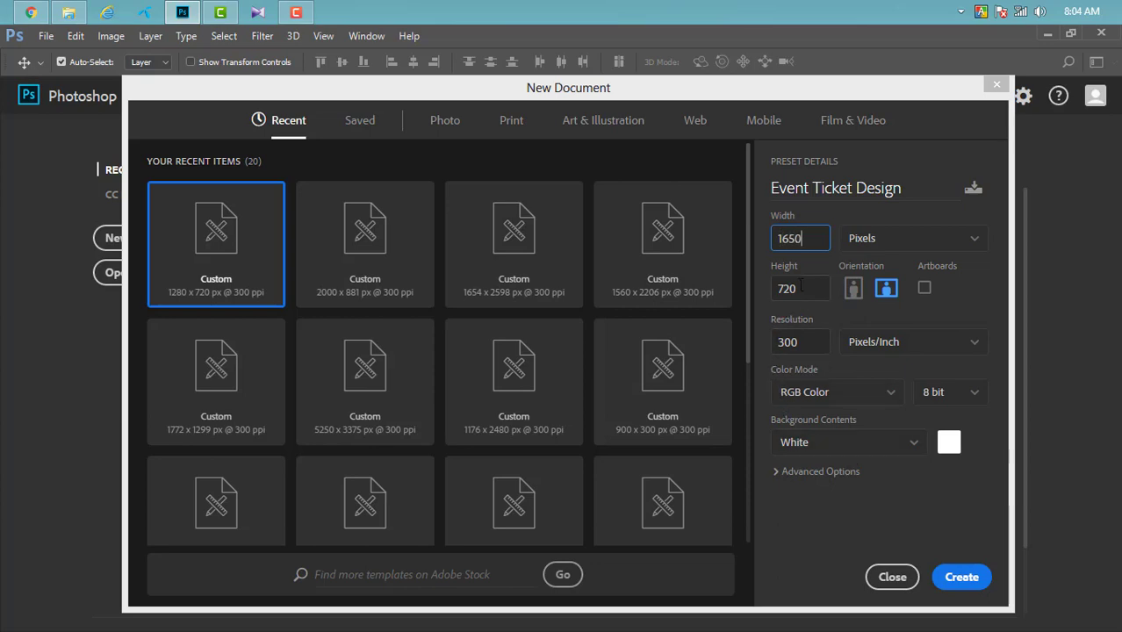
text(600)
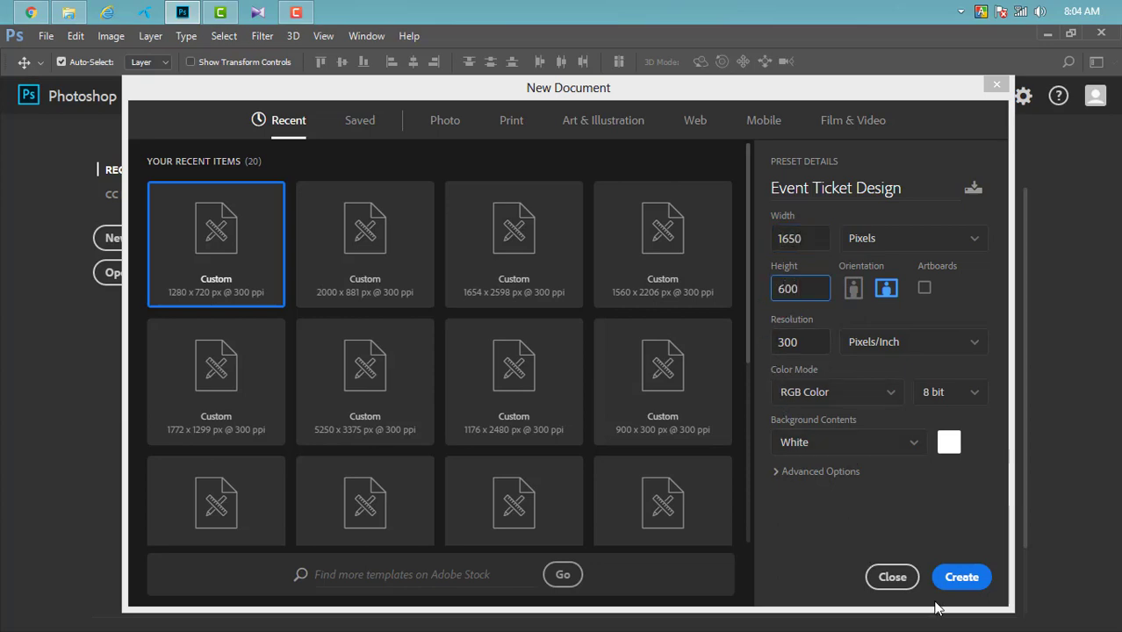
click(959, 578)
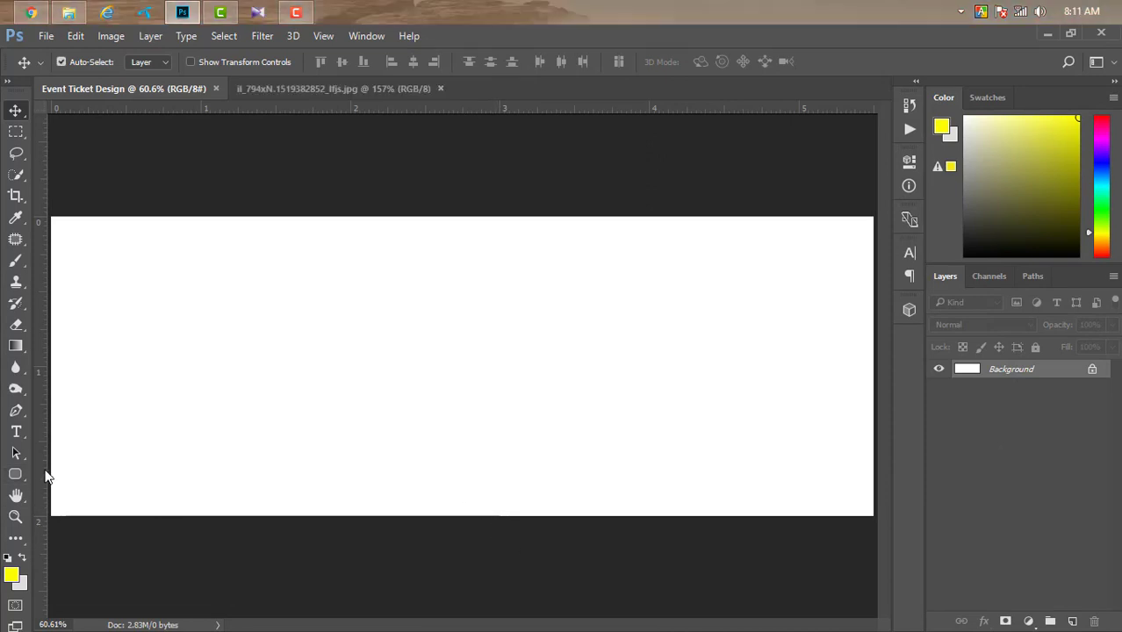
Step: Add a vertical guide and draw a 928 × 425 px rectangle near the top-left
mouse_move(47, 477)
mouse_down()
mouse_move(643, 490)
mouse_move(639, 505)
mouse_up()
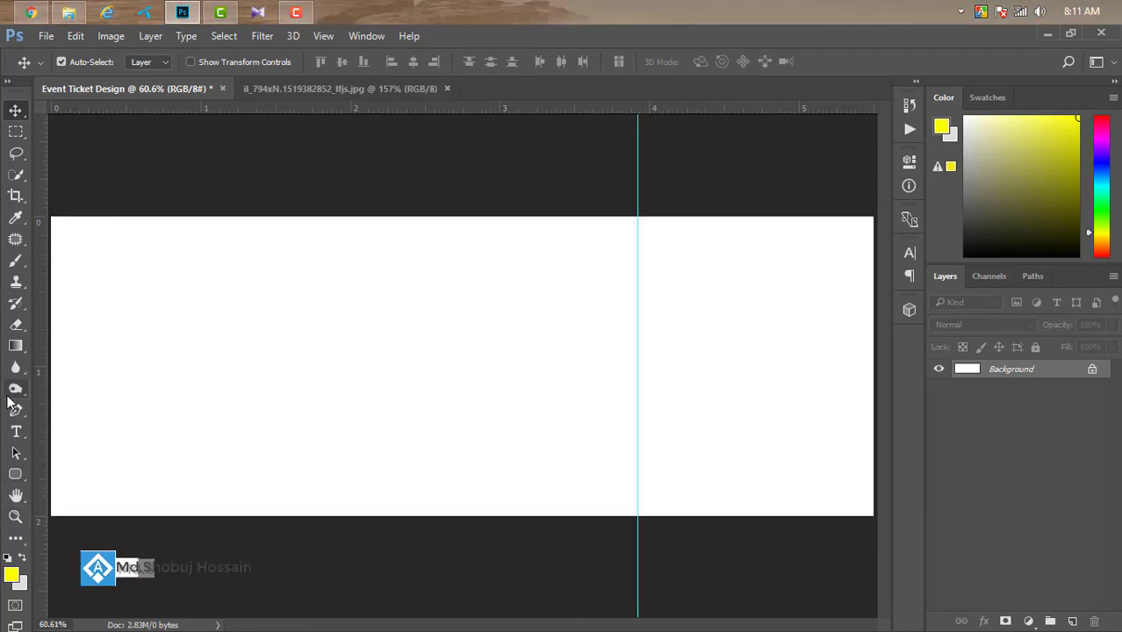
drag(16, 474, 75, 482)
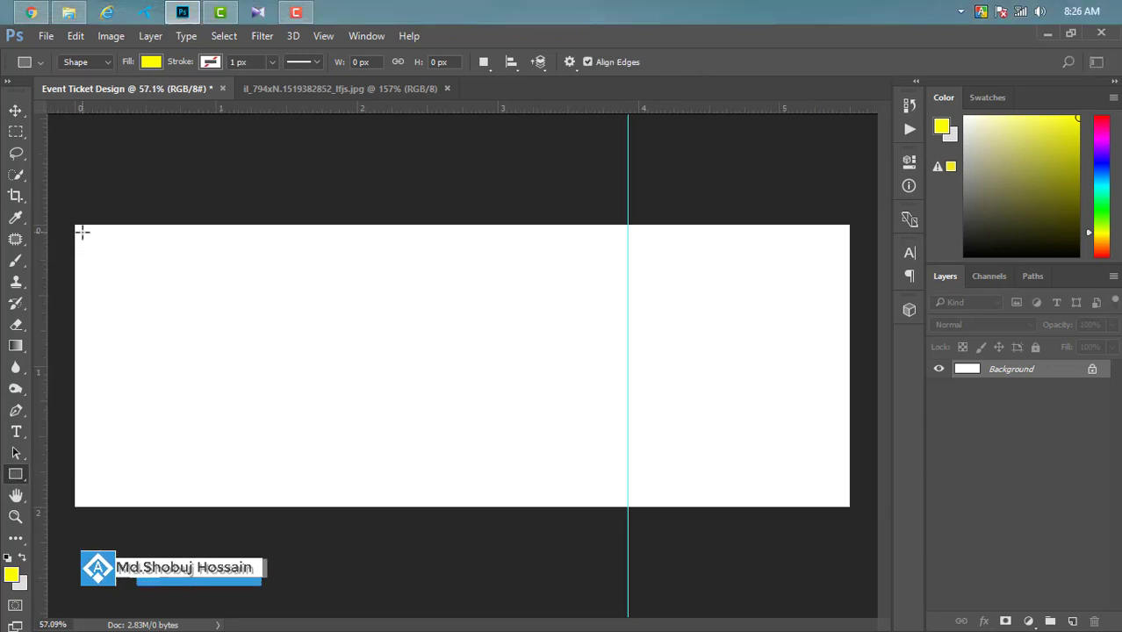
mouse_move(82, 232)
mouse_down()
mouse_move(434, 388)
mouse_move(596, 482)
mouse_move(535, 429)
mouse_move(518, 432)
mouse_up()
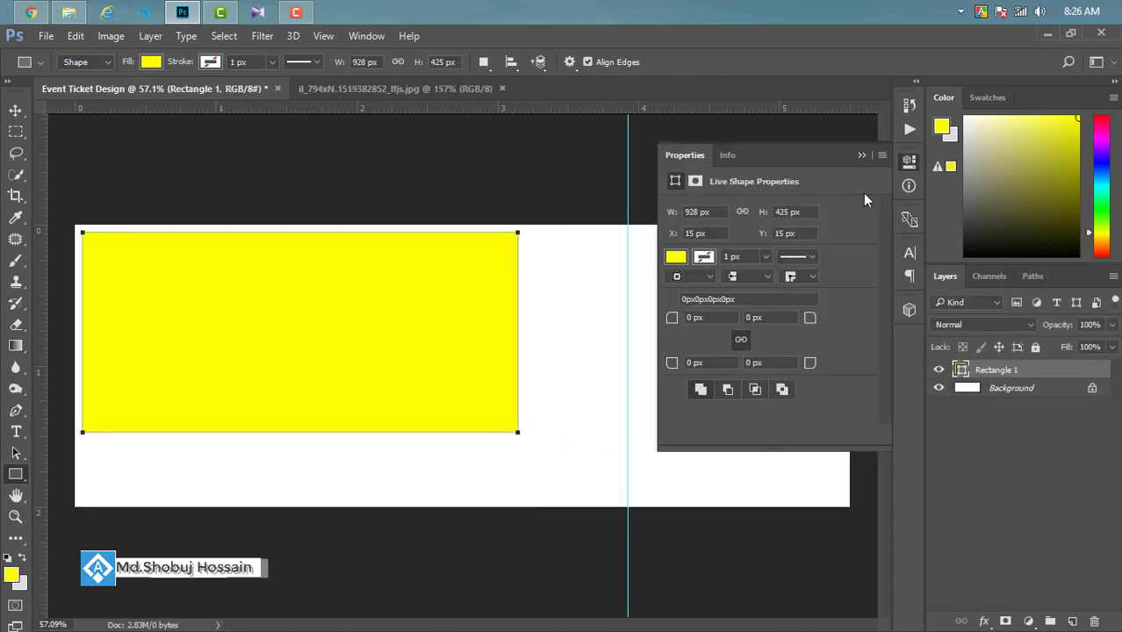
click(862, 155)
Step: Fill Rectangle 1 with a green colour
double_click(960, 372)
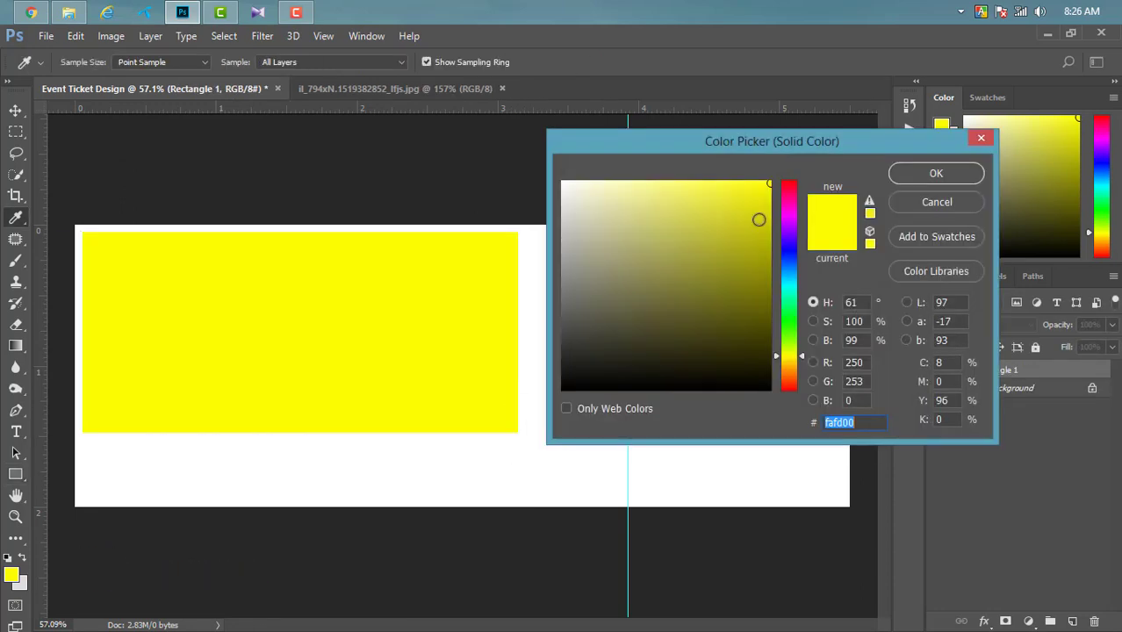
drag(788, 335, 787, 329)
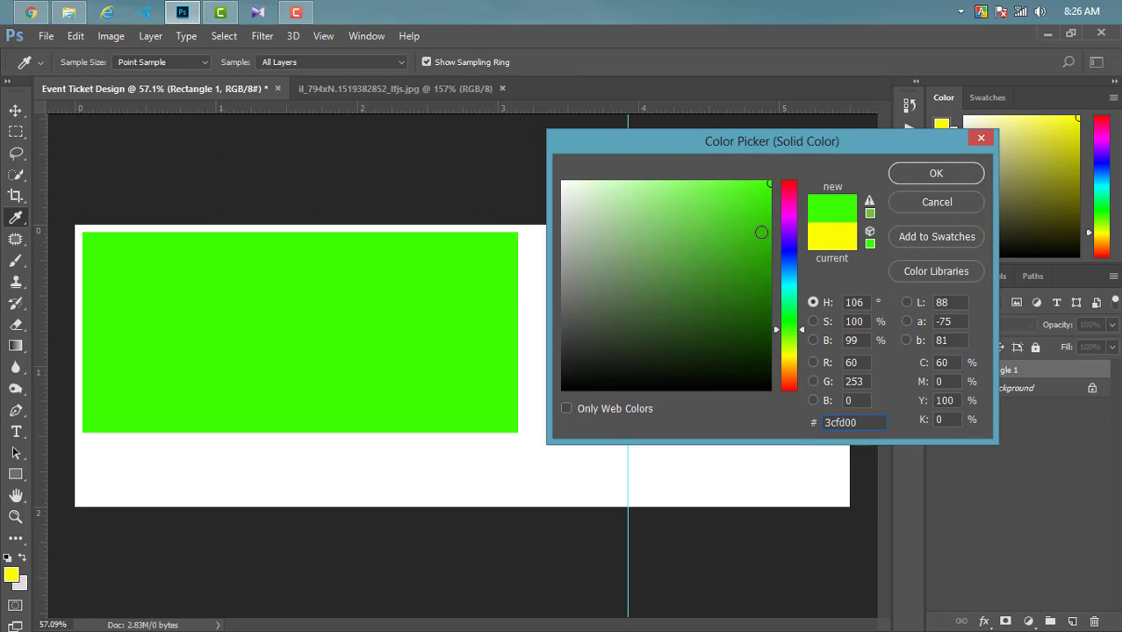
click(768, 242)
click(914, 181)
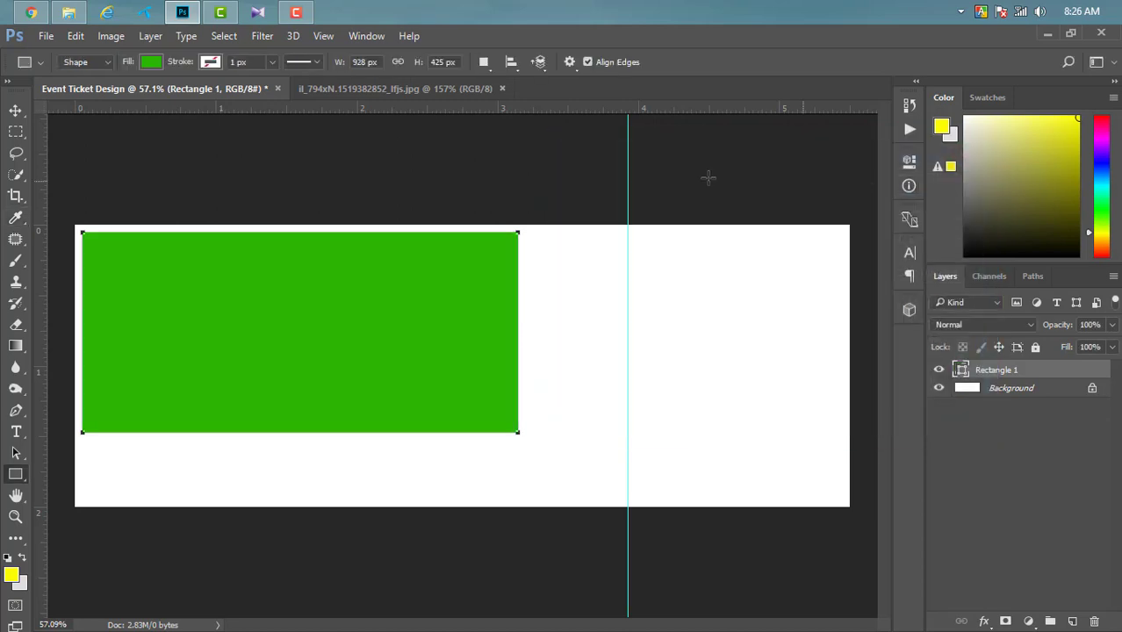
scroll(297, 237, up, 2)
scroll(364, 267, down, 2)
key(v)
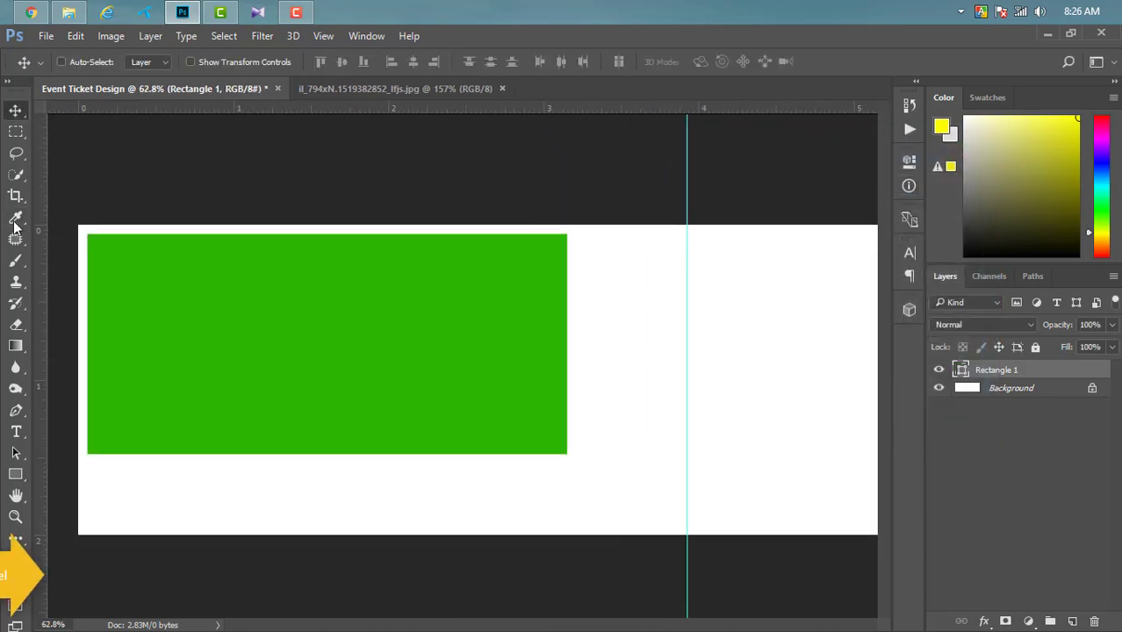
scroll(73, 248, up, 3)
drag(526, 626, 447, 625)
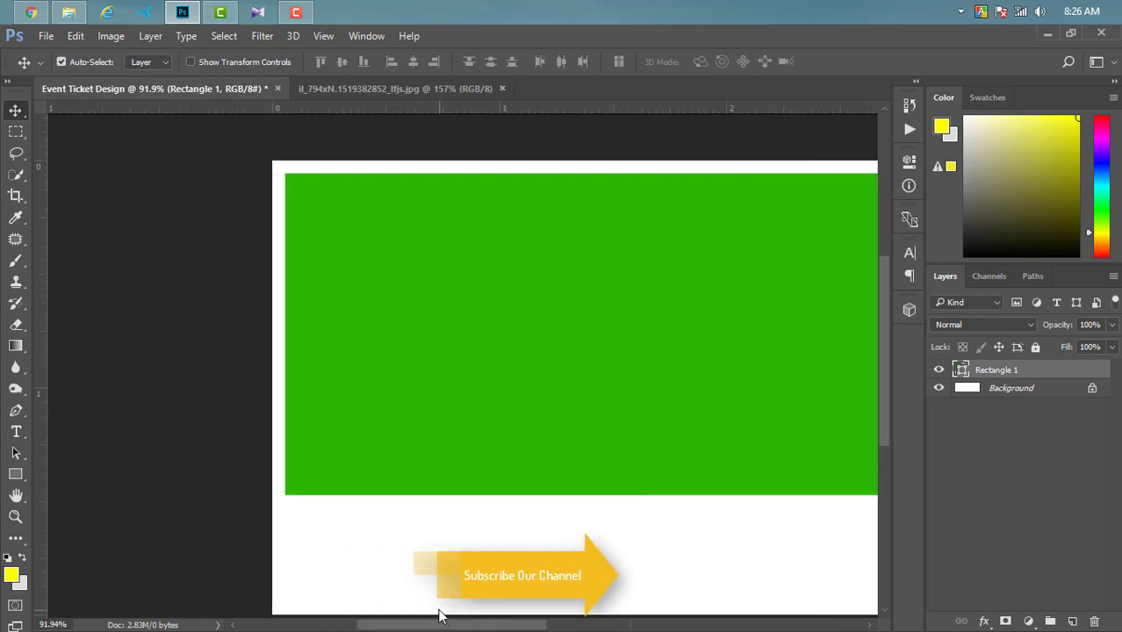
scroll(457, 313, up, 2)
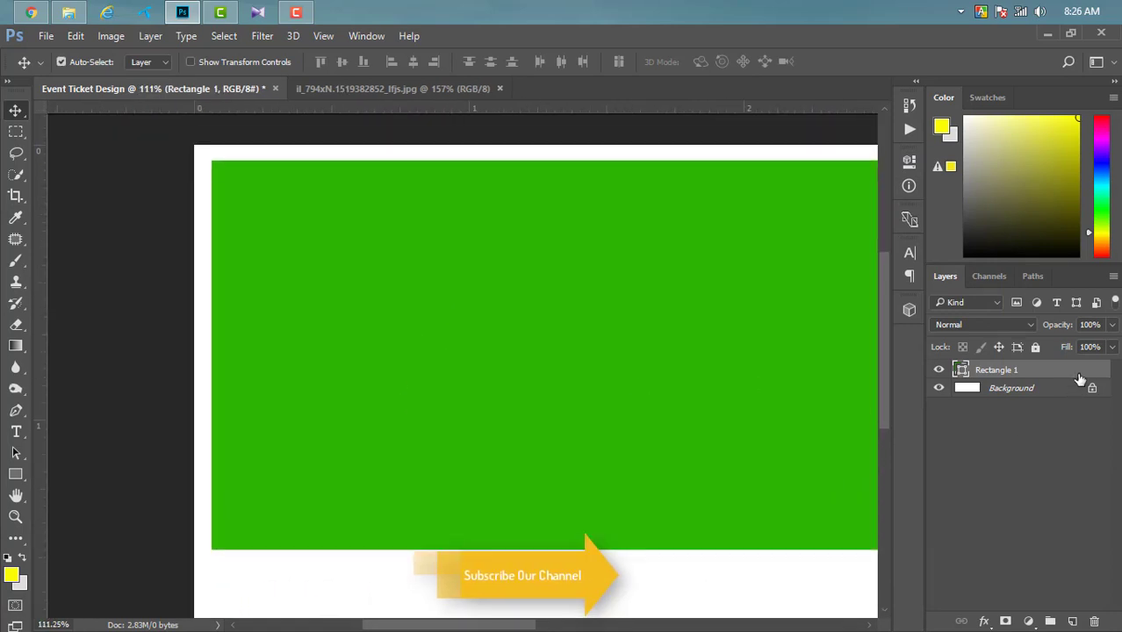
Step: Duplicate the rectangle, colour the copy #1c7202, and nudge it two pixels down and right
drag(1081, 378, 1075, 618)
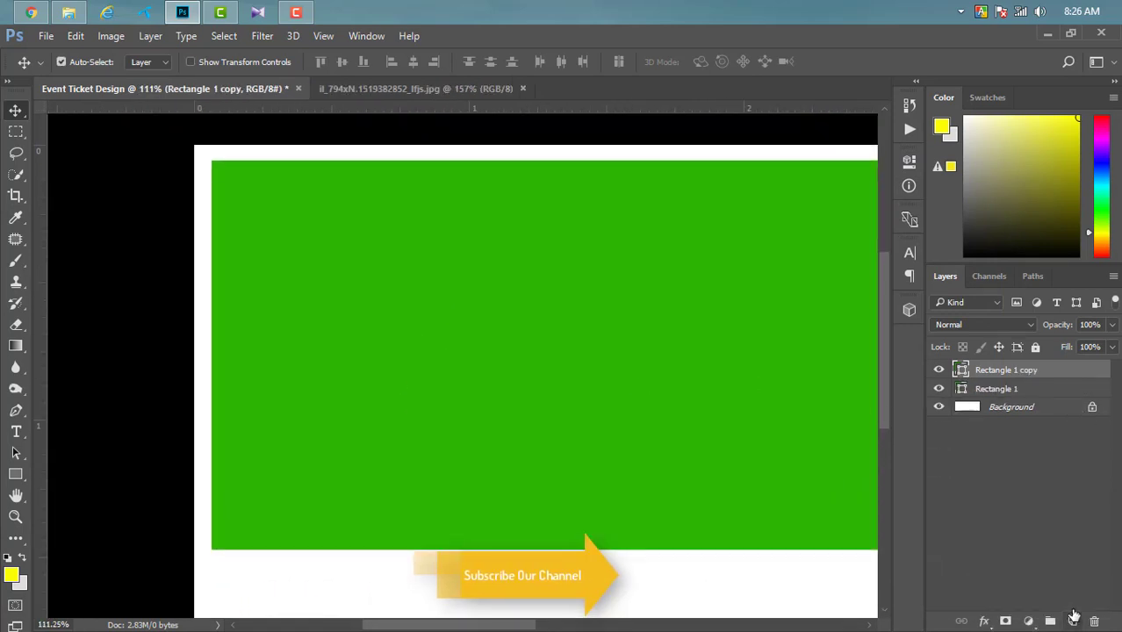
double_click(962, 370)
text(1c7202)
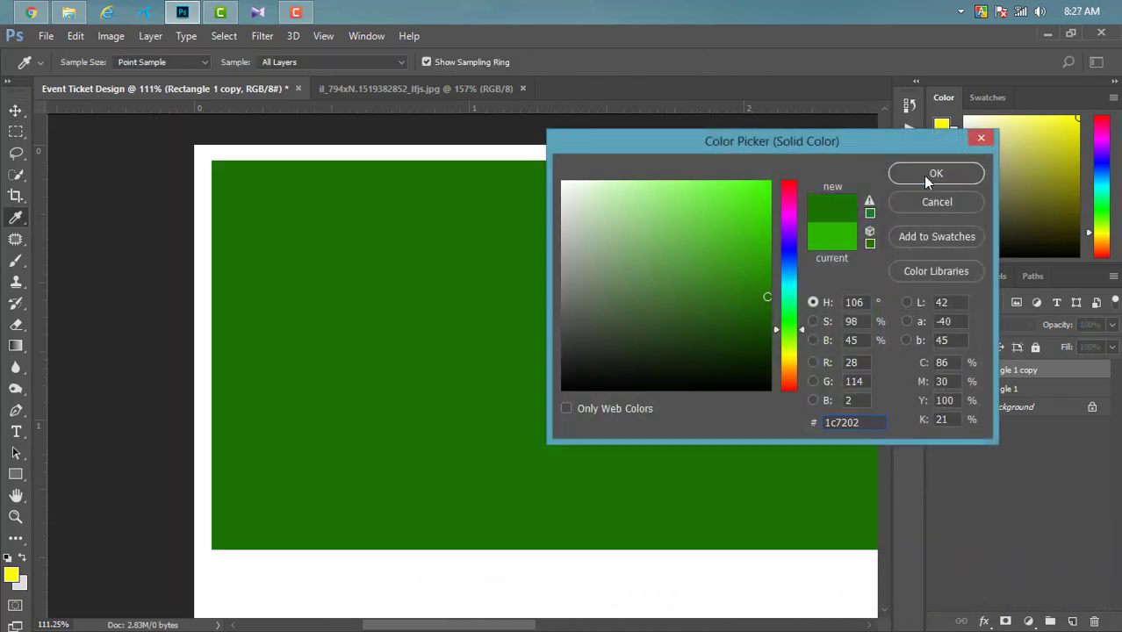
click(933, 173)
key(Down)
key(Down)
key(Down)
key(Down)
key(Down)
key(Down)
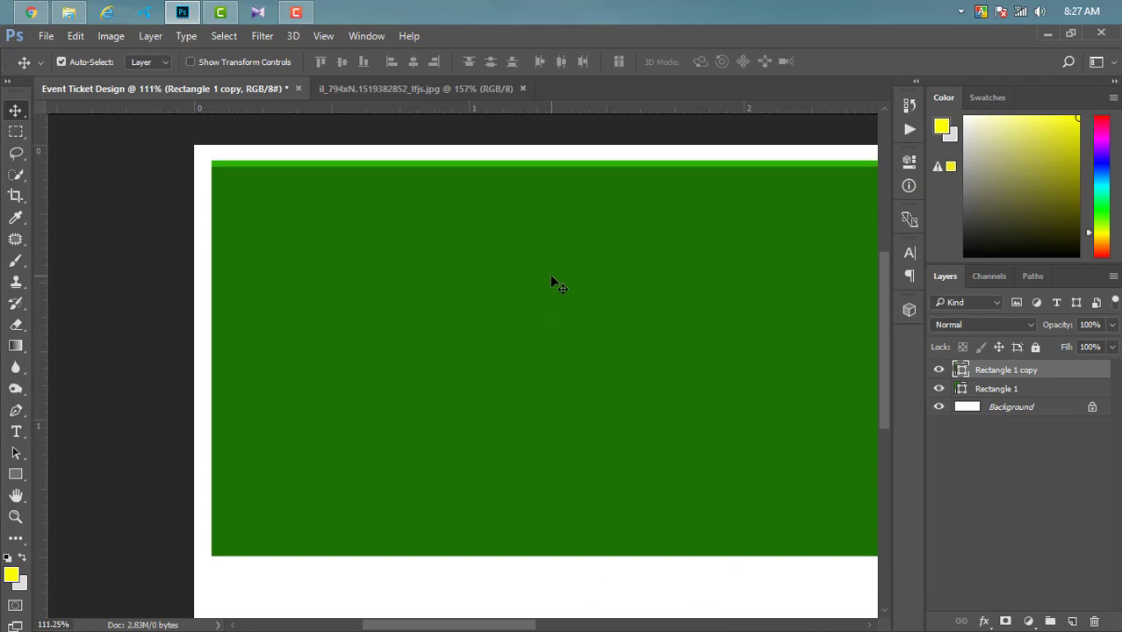
key(Down)
key(Down)
key(Down)
key(Down)
key(Down)
key(Down)
key(Down)
key(Down)
key(Down)
key(Right)
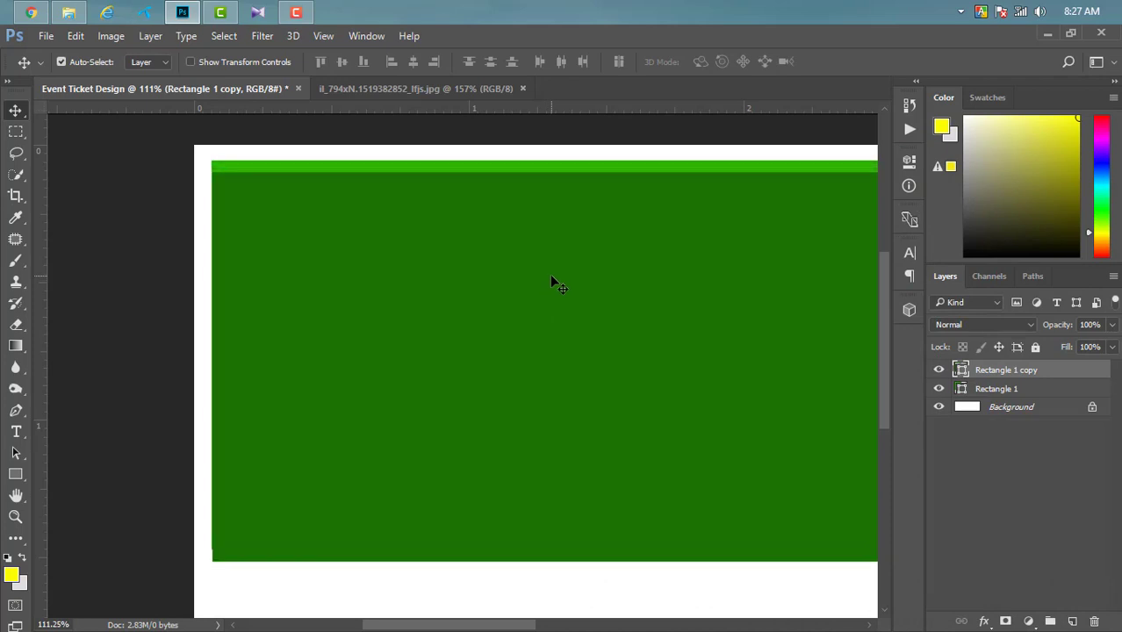
key(Right)
key(Right)
key(Right)
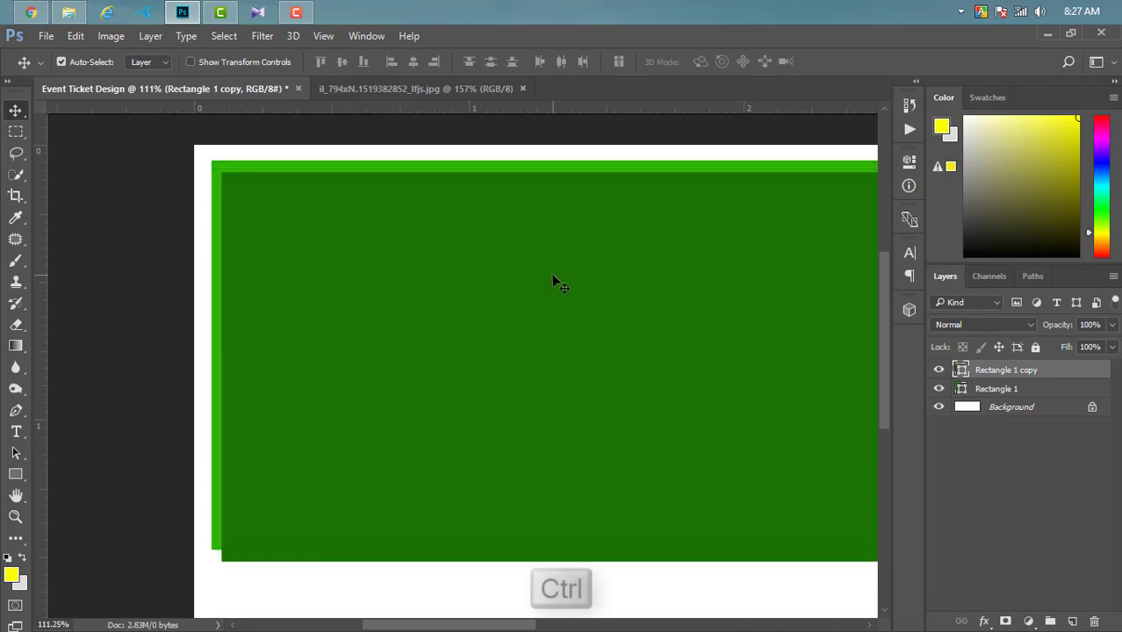
Step: Rasterize Rectangle 1, erase the area under the copy's outline, delete the copy, and deselect
ctrl+click(962, 369)
right_click(1039, 393)
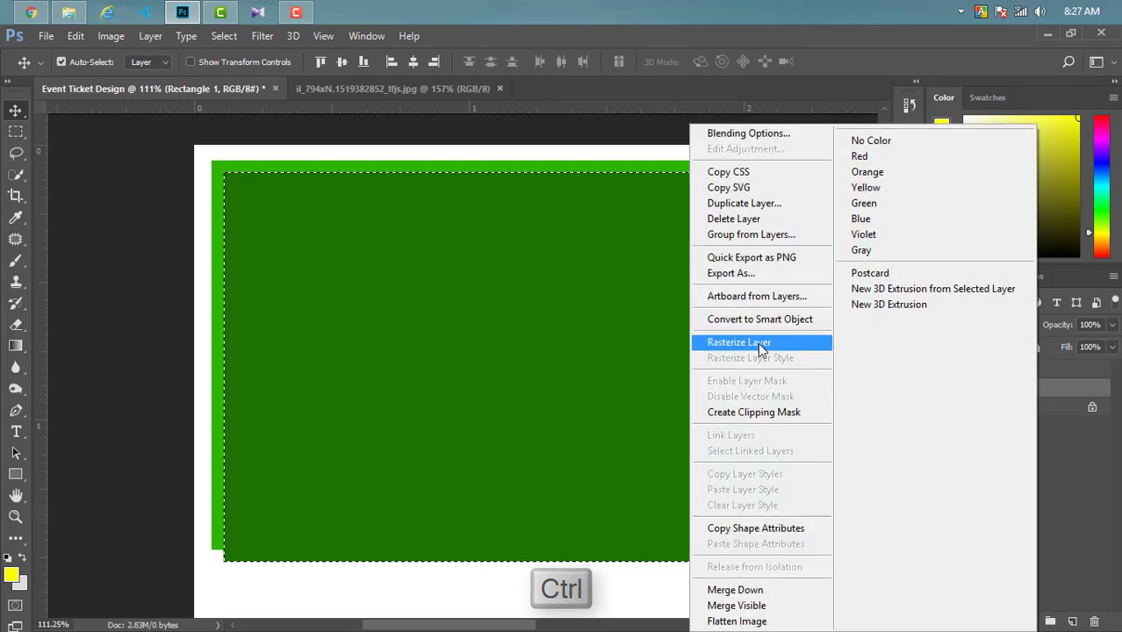
click(756, 343)
drag(1077, 371, 1094, 621)
key(Delete)
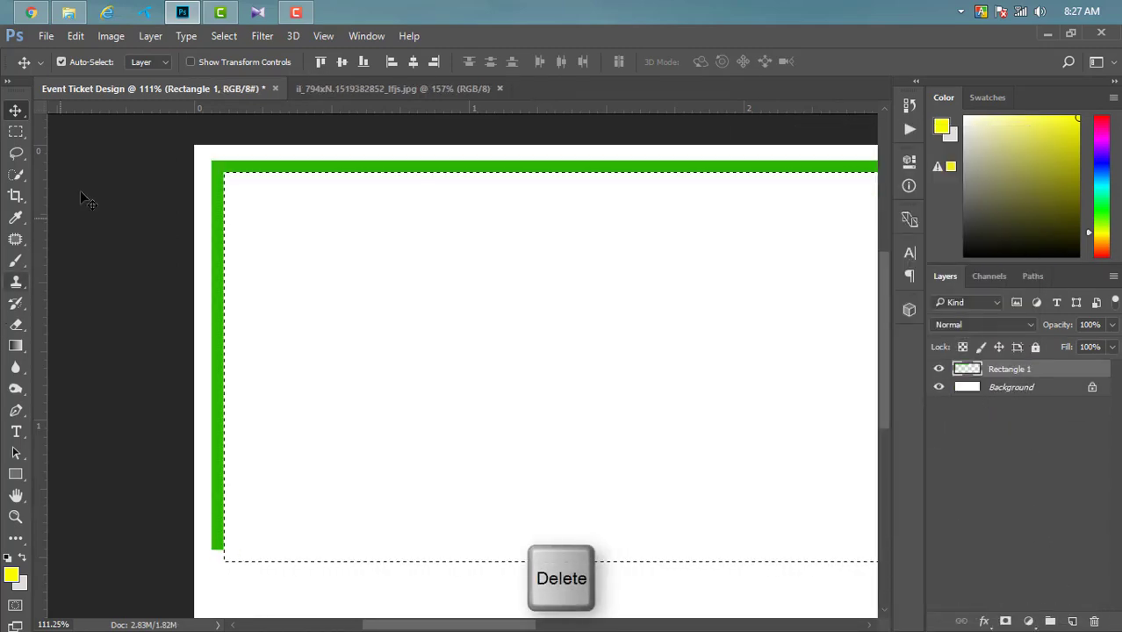
click(224, 36)
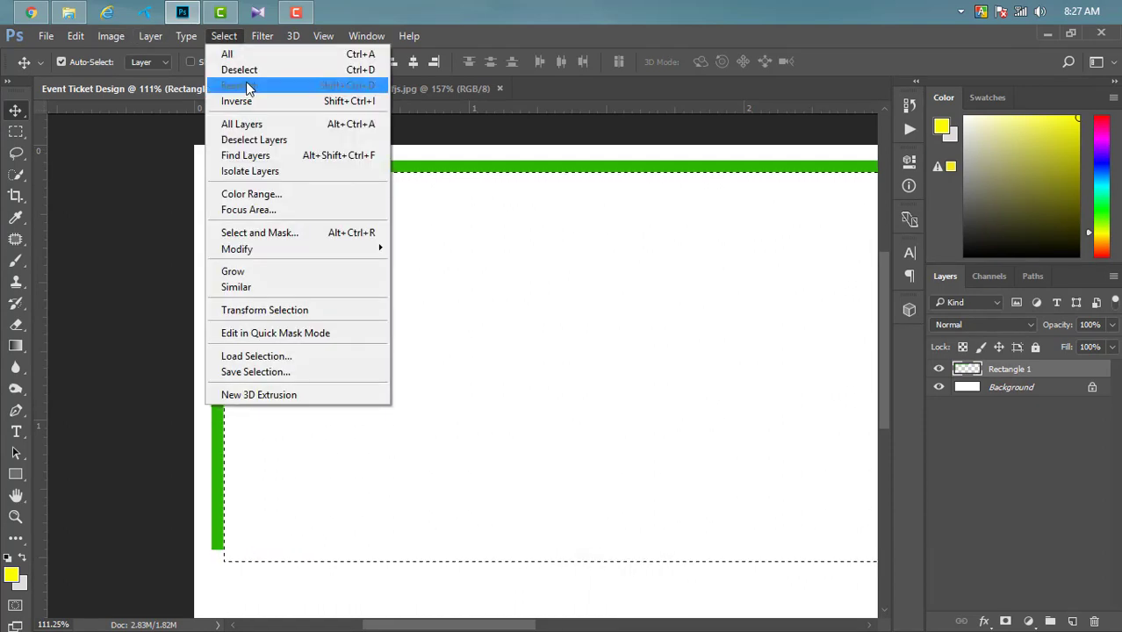
click(244, 70)
scroll(195, 112, up, 5)
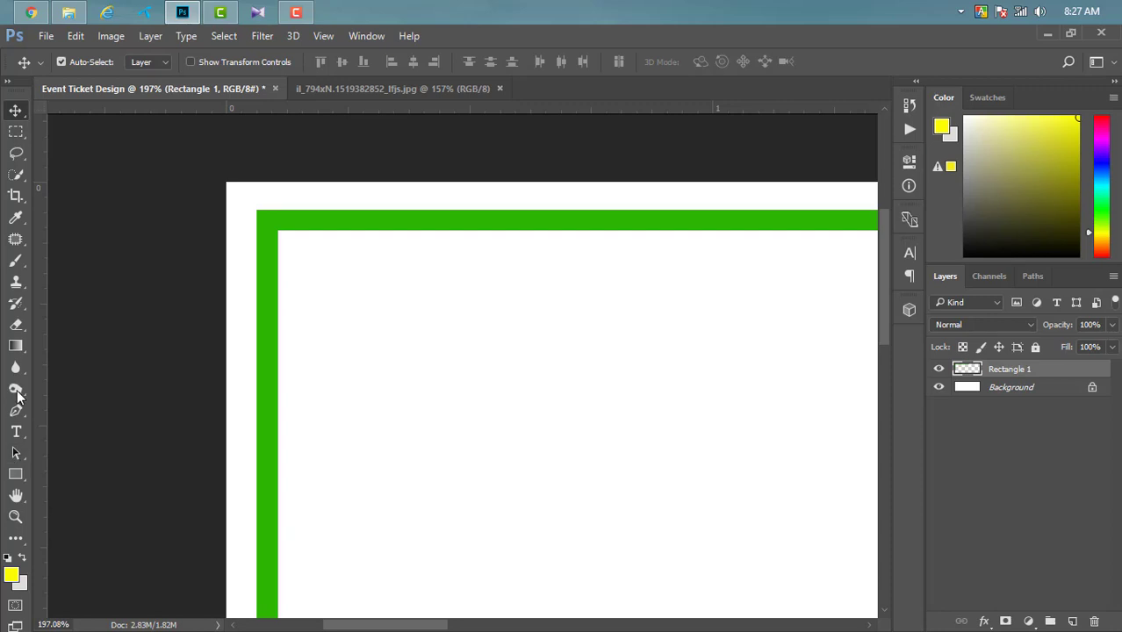
Step: Draw a circle at the green frame's top-left corner and position it
click(17, 476)
click(138, 504)
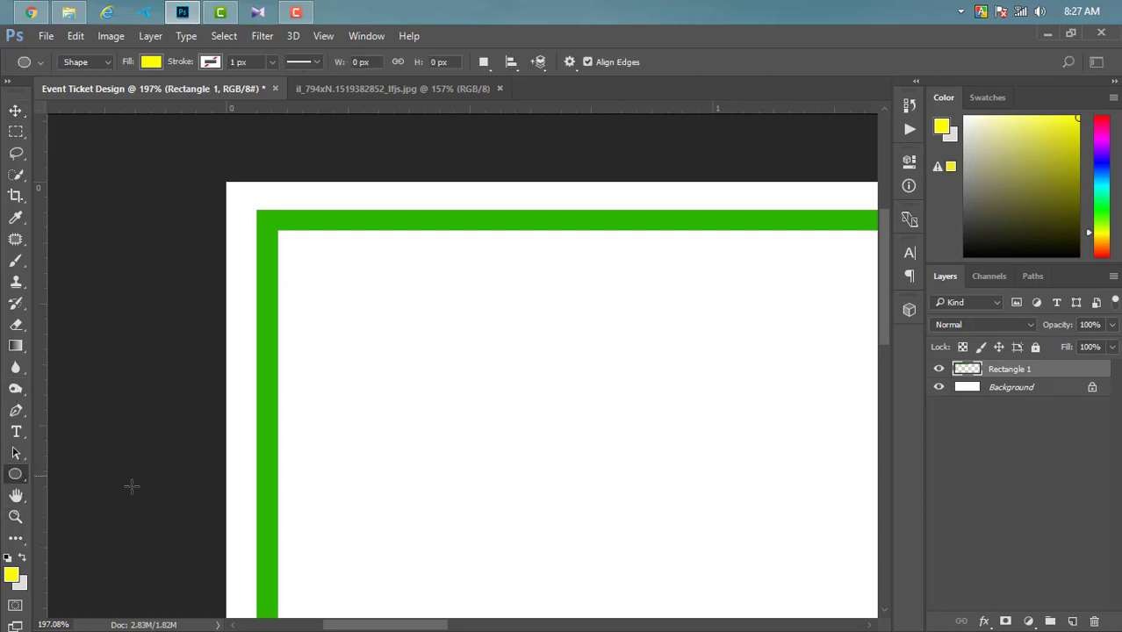
mouse_move(299, 253)
mouse_down()
mouse_move(431, 392)
mouse_move(327, 269)
mouse_move(337, 280)
mouse_up()
click(862, 155)
key(ctrl+t)
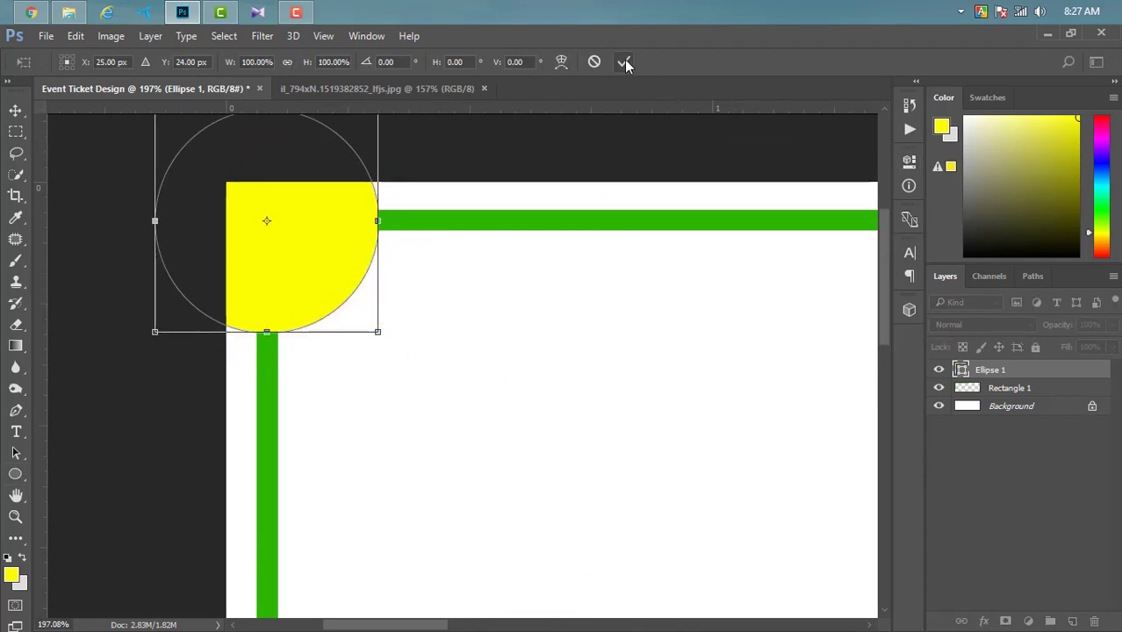
click(624, 63)
Step: Fill the circle teal, then duplicate it and shrink the copy around its centre
double_click(961, 371)
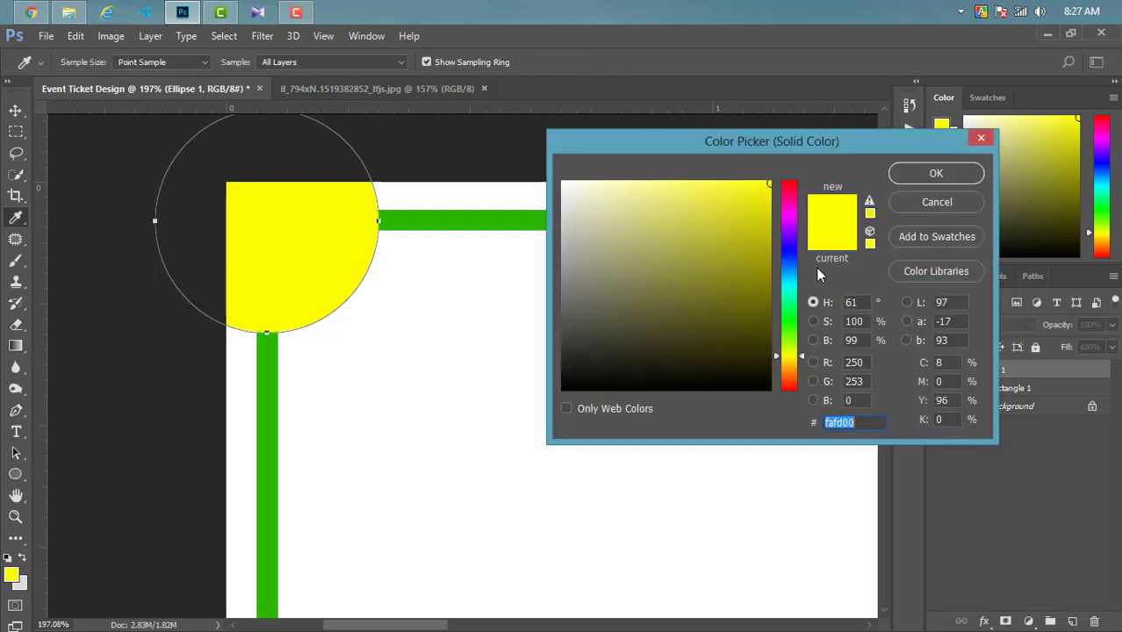
click(786, 281)
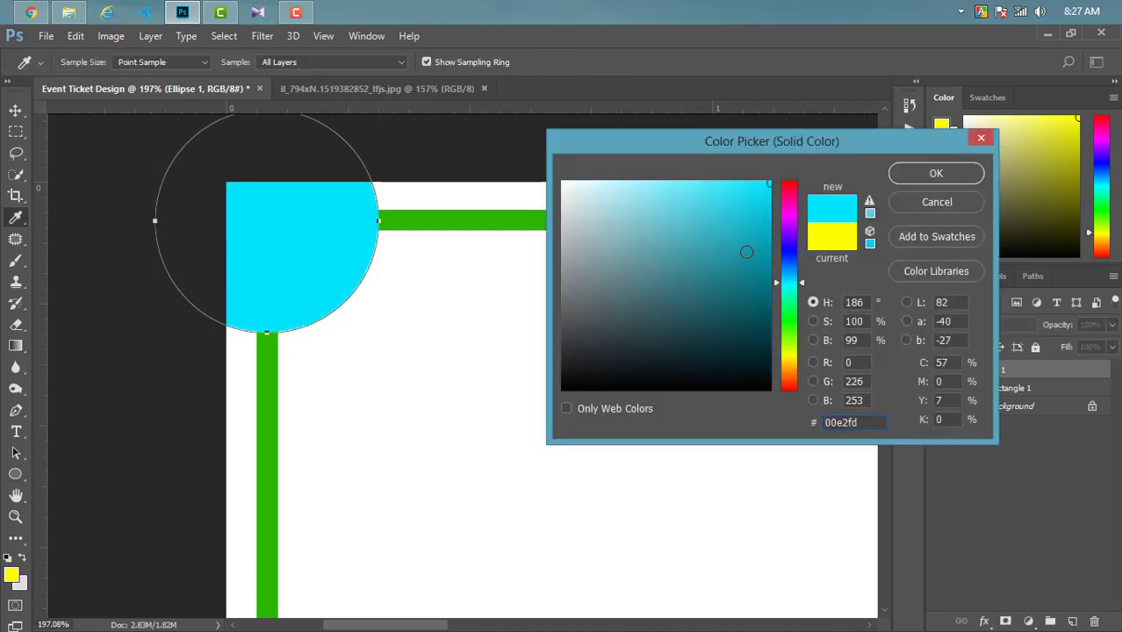
click(959, 176)
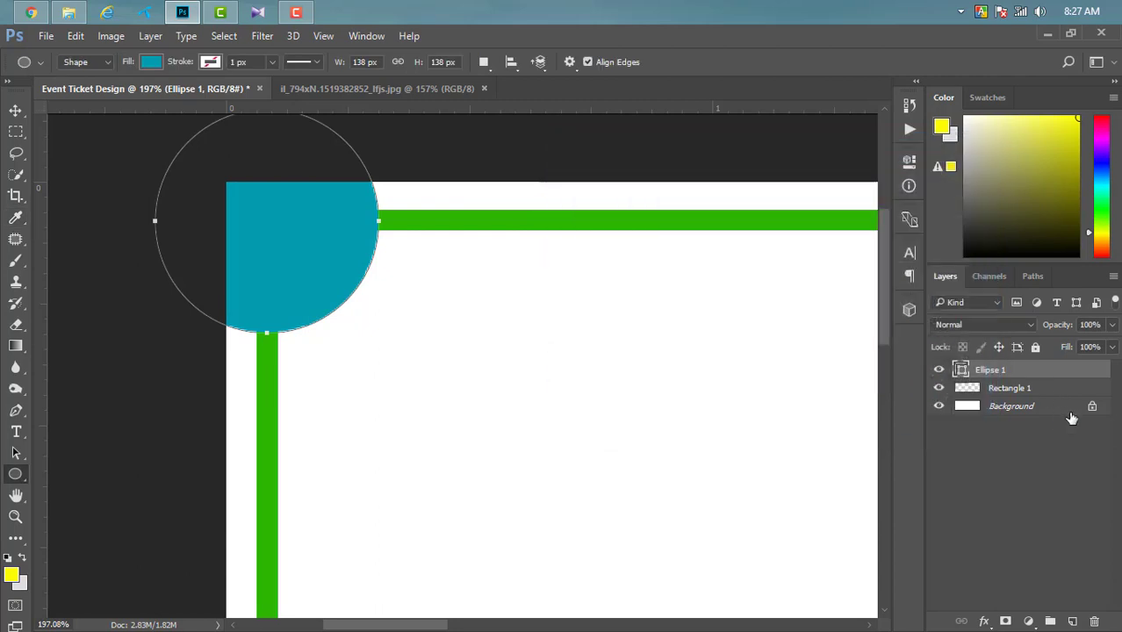
drag(1084, 378, 1073, 621)
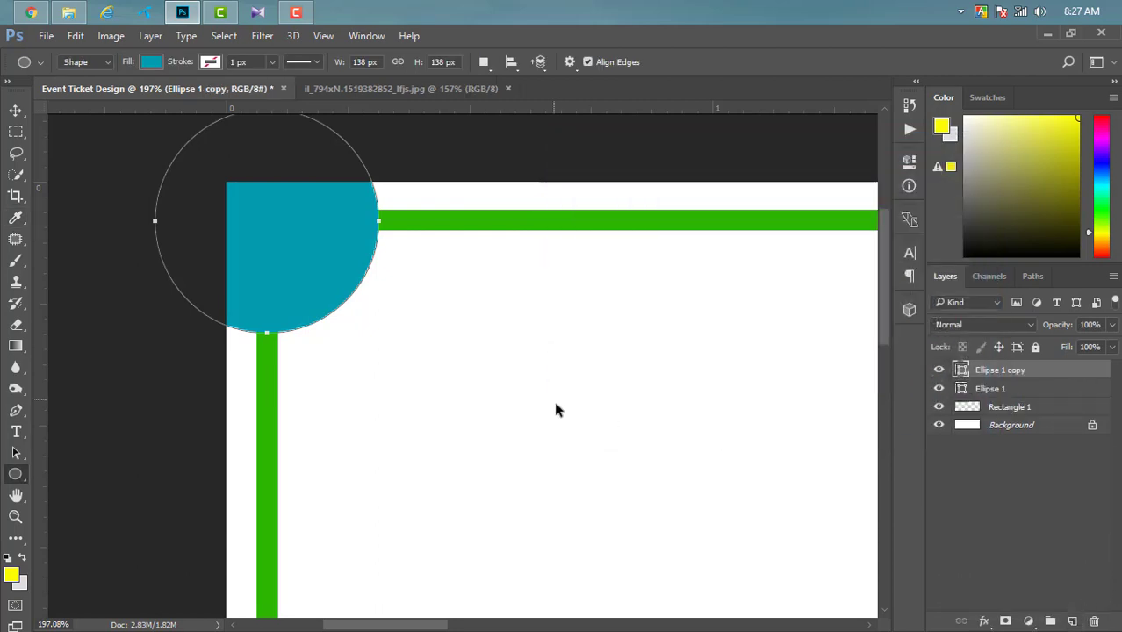
key(ctrl+t)
drag(378, 334, 356, 314)
click(624, 61)
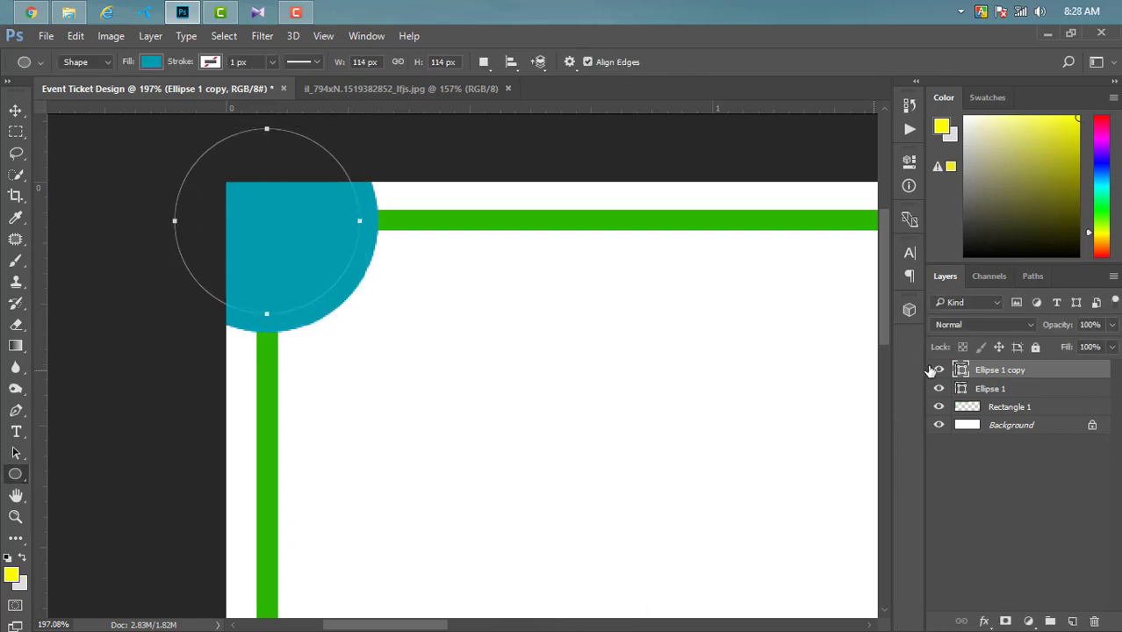
Step: Darken the inner circle to #01636f and place a duplicate beneath the outer ring
double_click(961, 373)
click(768, 300)
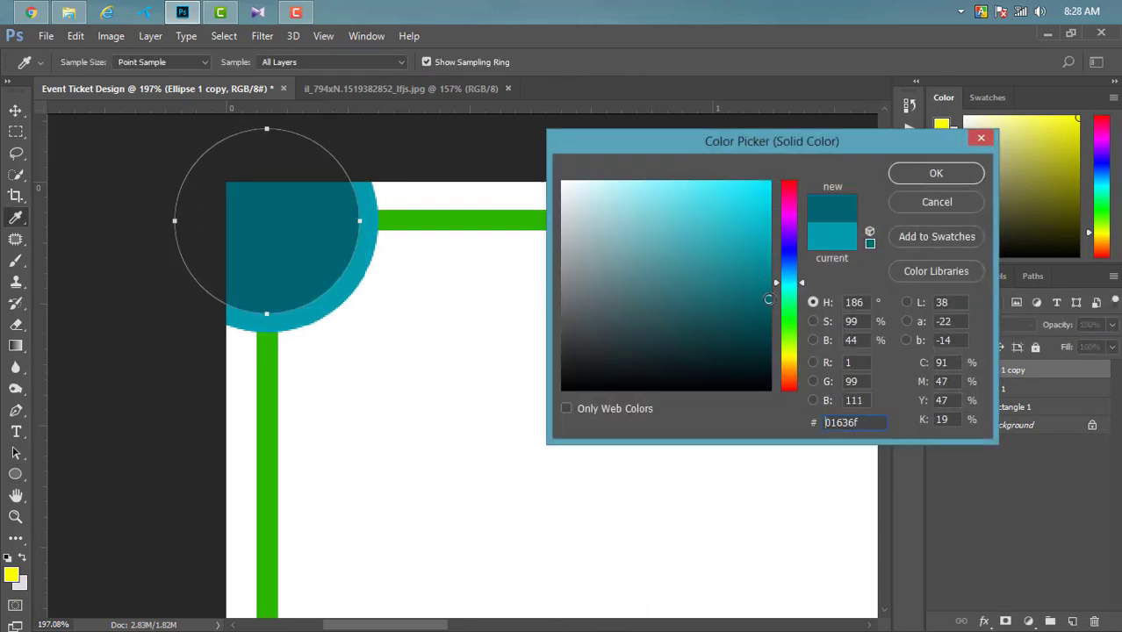
click(916, 179)
drag(1076, 378, 1072, 621)
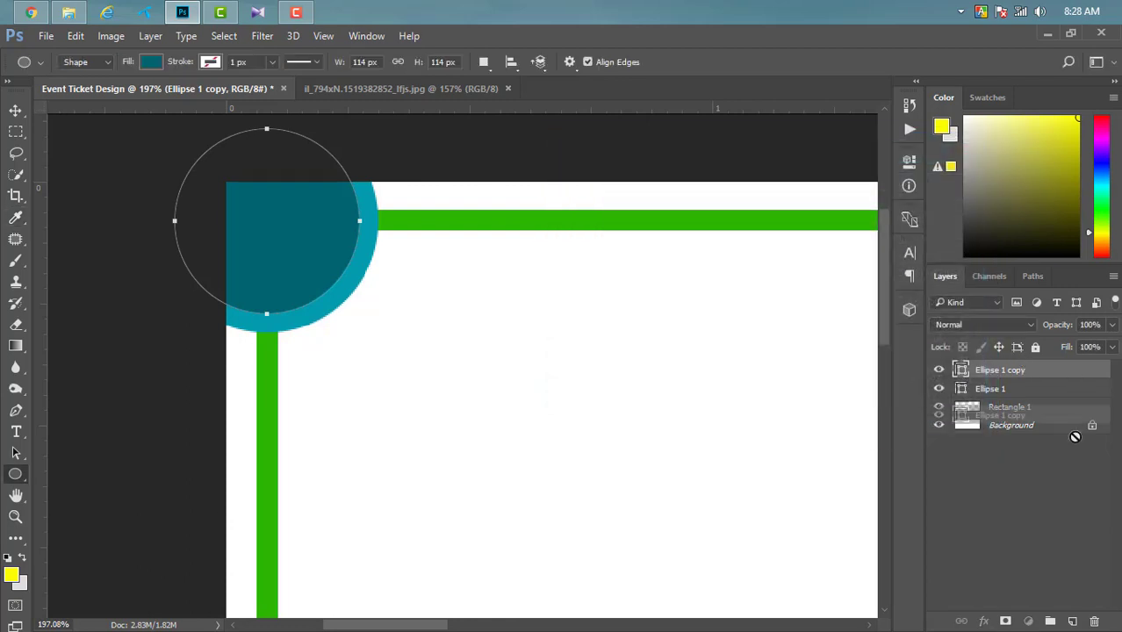
drag(1057, 375, 1055, 420)
click(1018, 390)
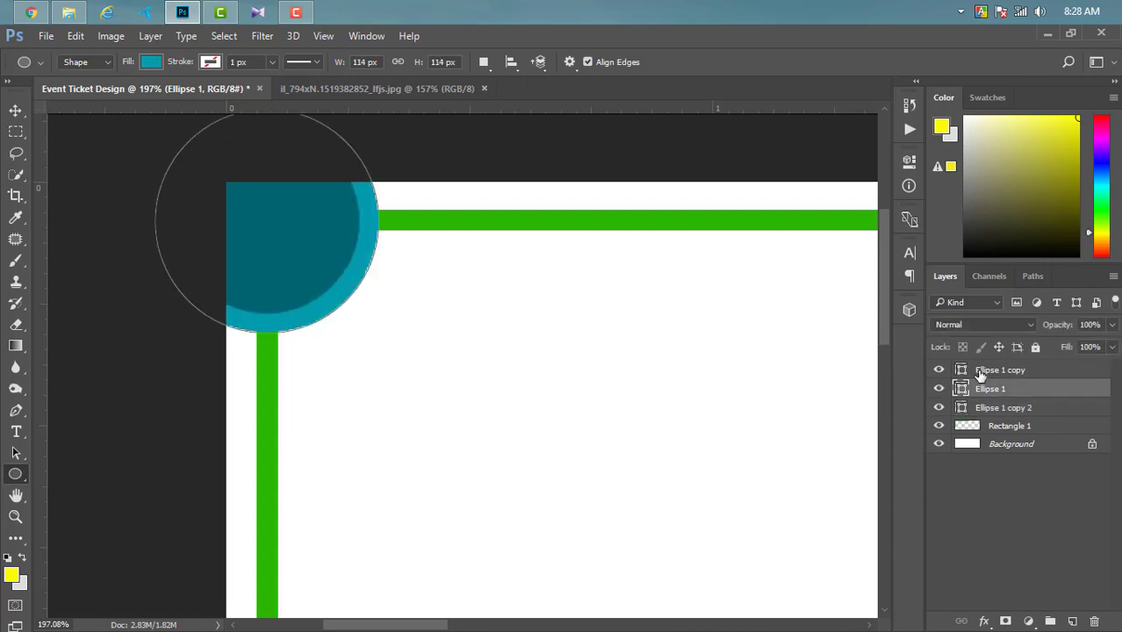
Step: Rasterize the outer ring and delete the dark inner circle layer
ctrl+click(980, 375)
ctrl+click(962, 389)
right_click(990, 390)
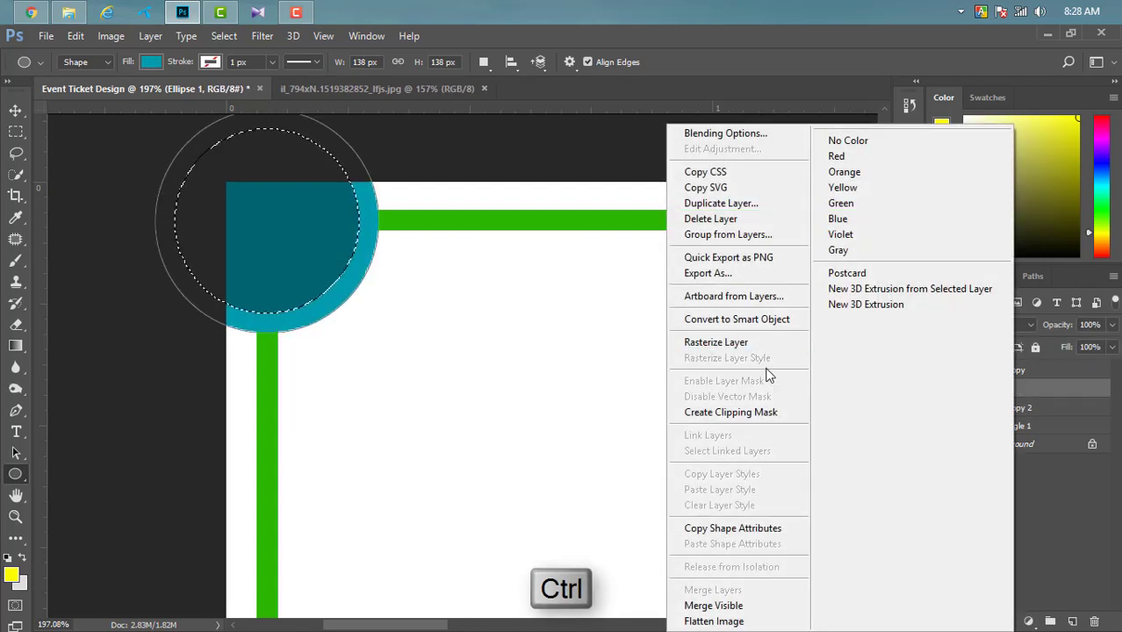
click(716, 343)
click(1044, 372)
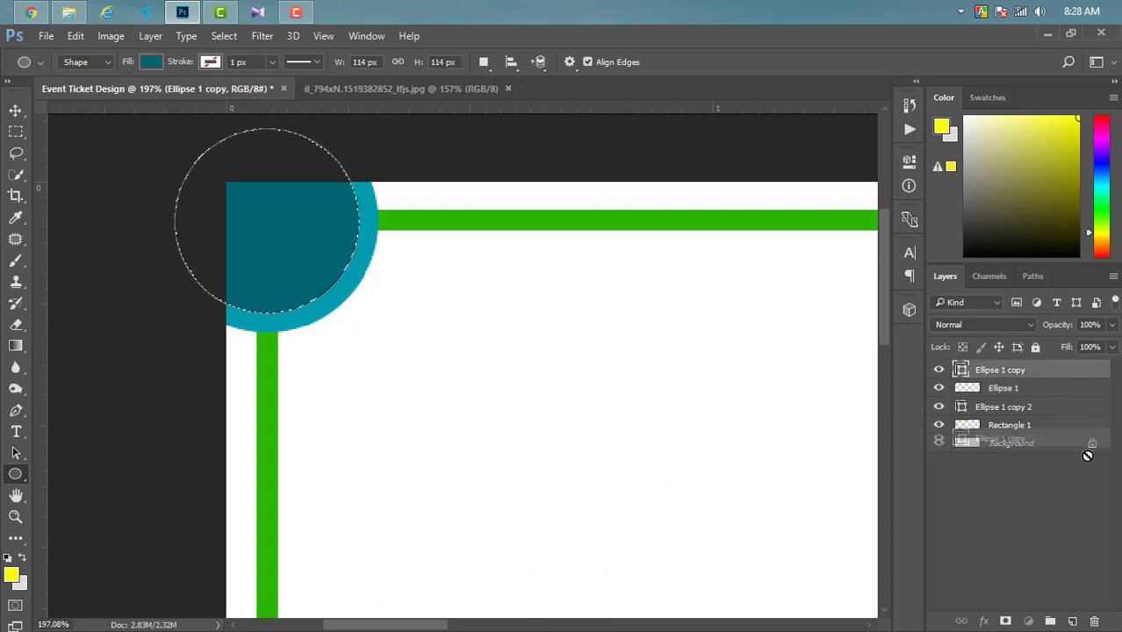
key(Delete)
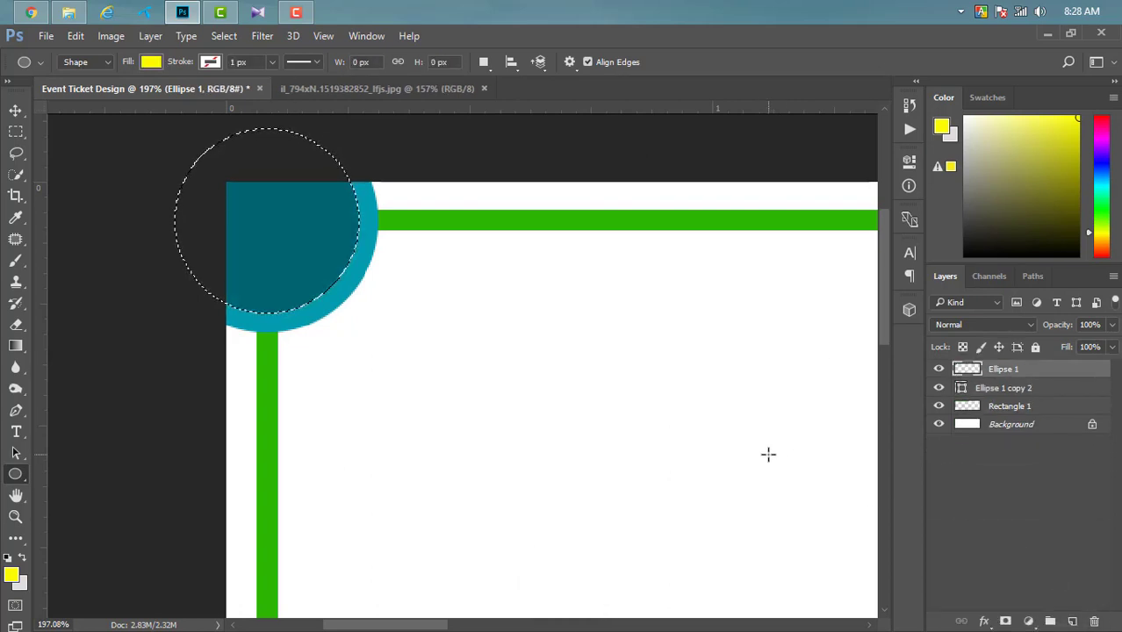
Step: Convert the green frame to a smart object and clear the circle selection
click(1045, 406)
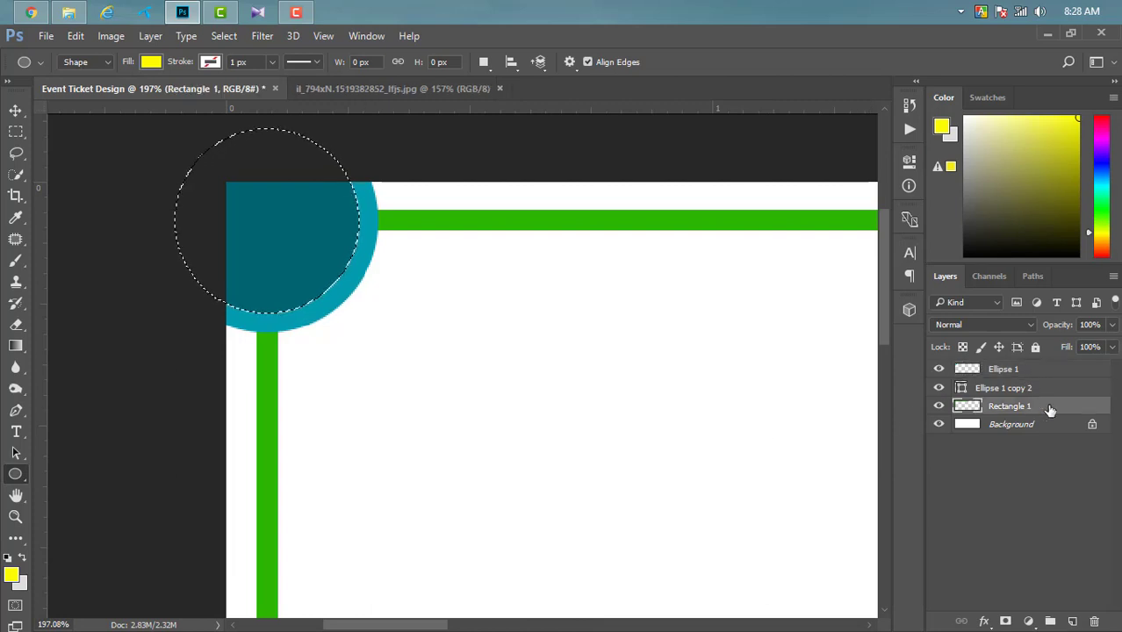
right_click(1050, 410)
click(769, 319)
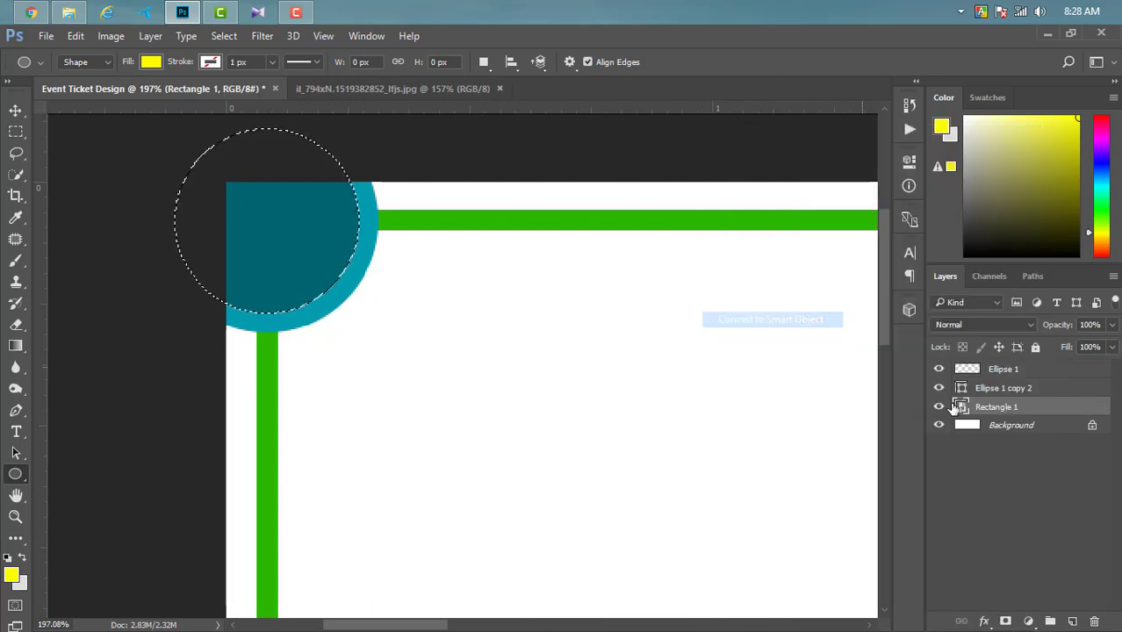
click(1037, 389)
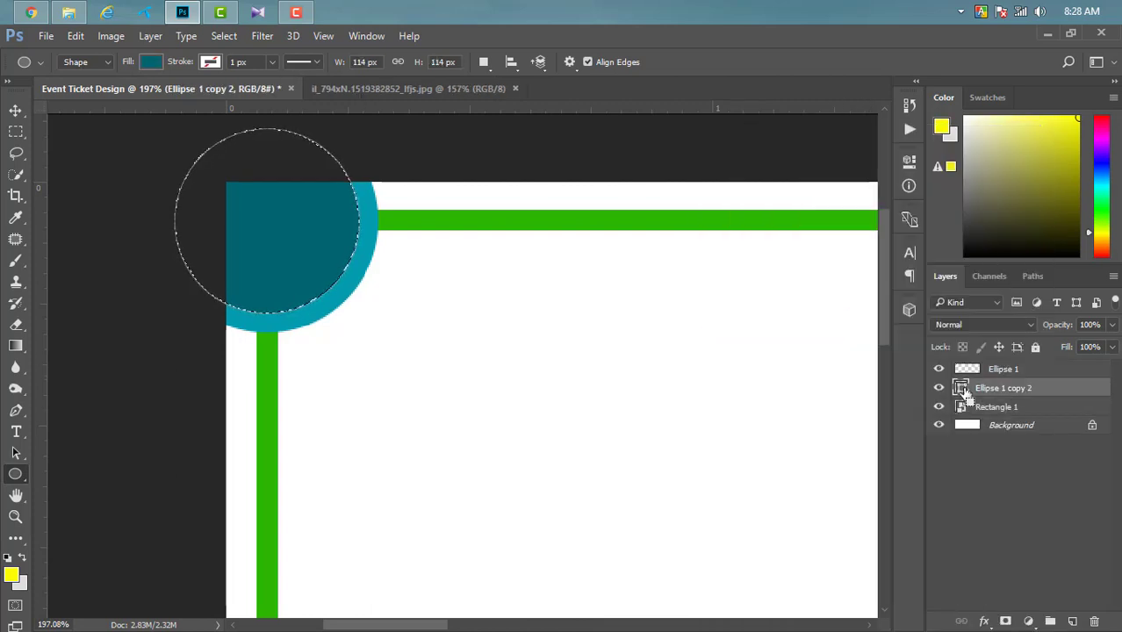
click(224, 36)
click(237, 68)
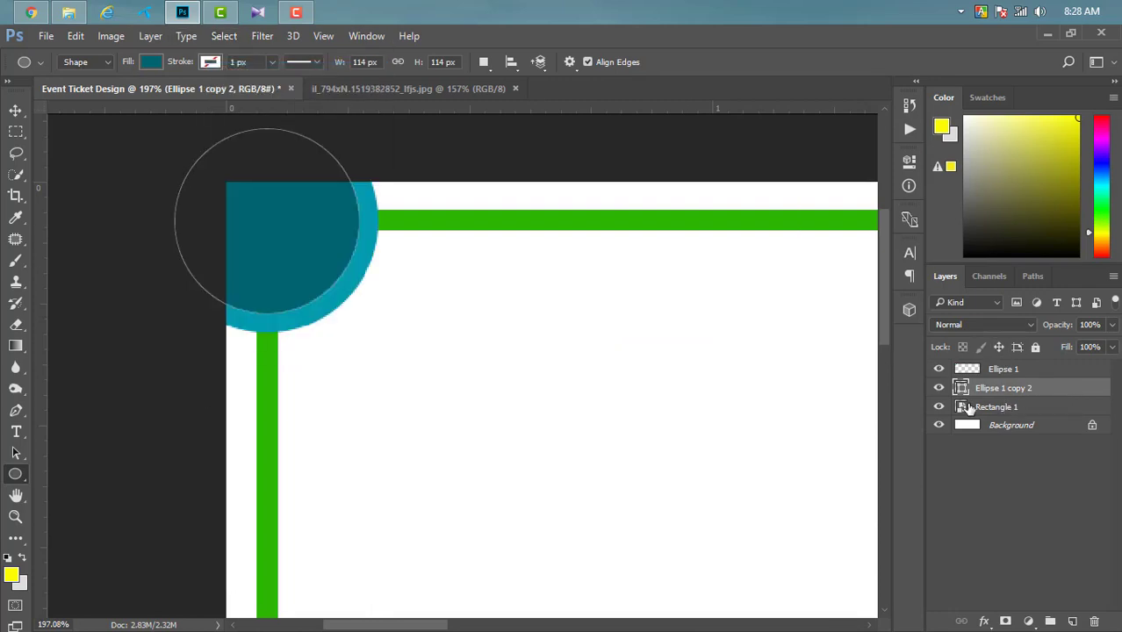
click(940, 389)
click(941, 389)
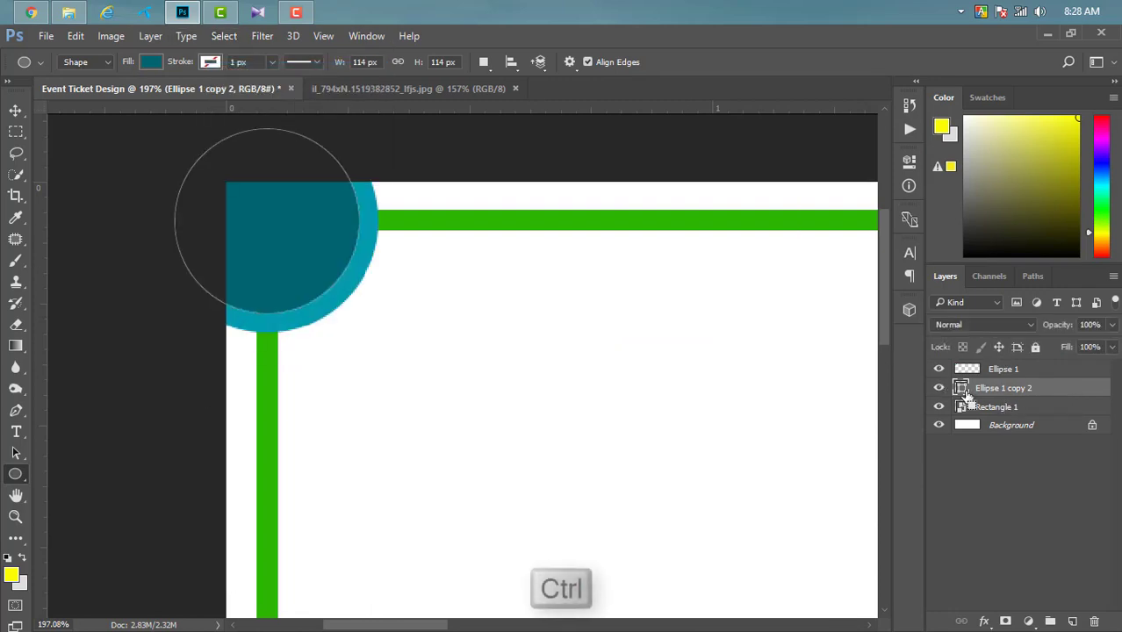
Step: Rasterize the green frame, cut the circle out of its bars, and remove the duplicate circle
ctrl+click(963, 393)
right_click(1028, 407)
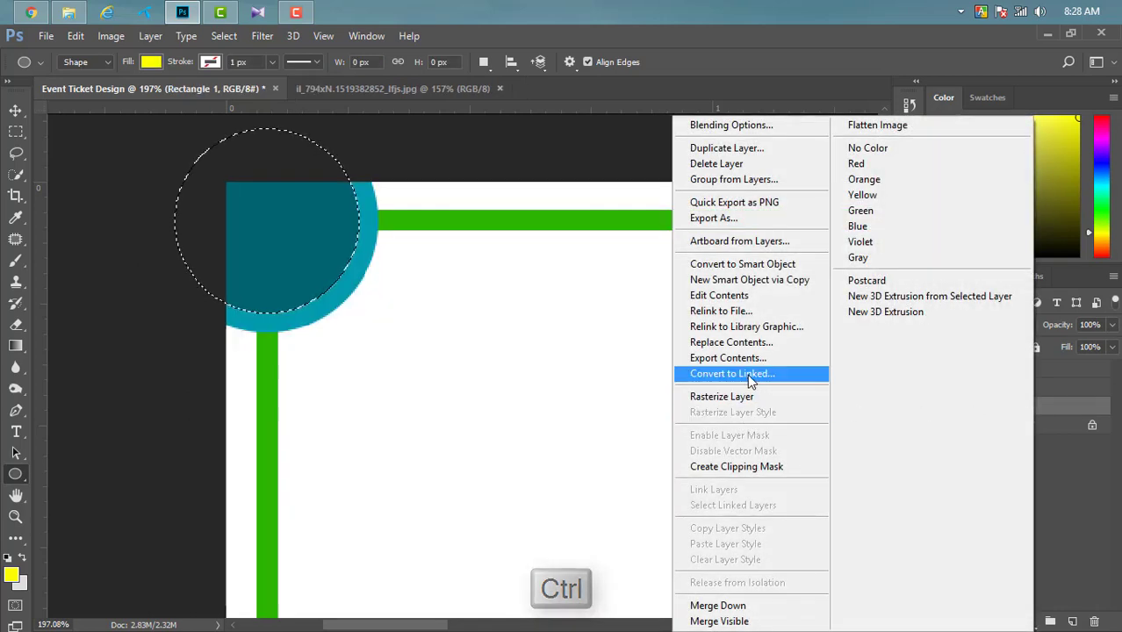
click(742, 397)
drag(1019, 393, 1090, 465)
key(Delete)
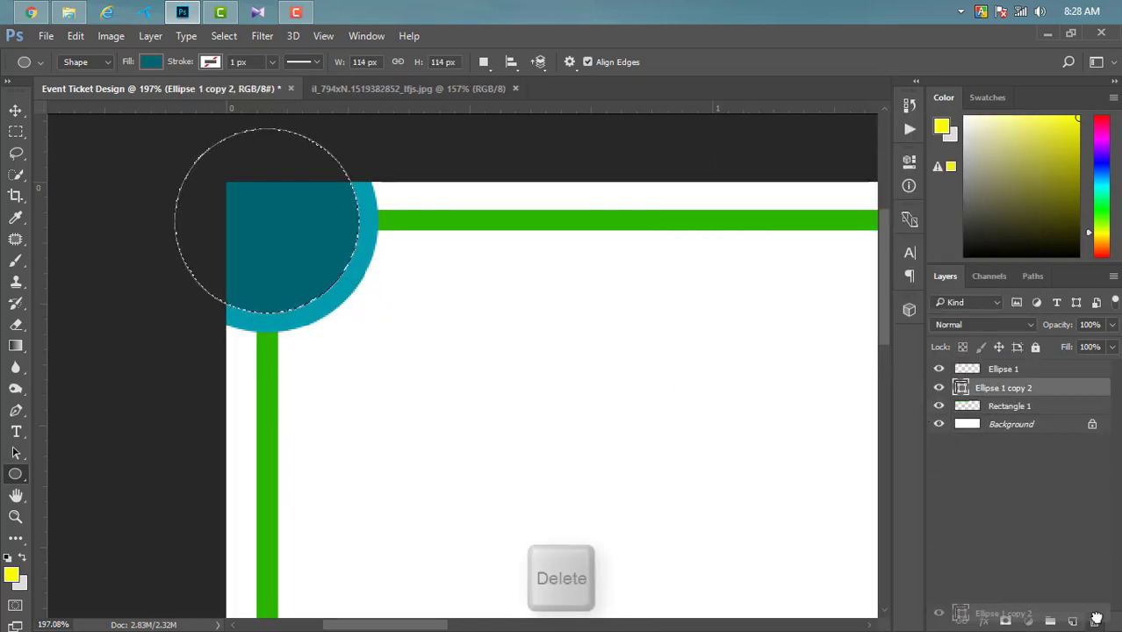
key(Delete)
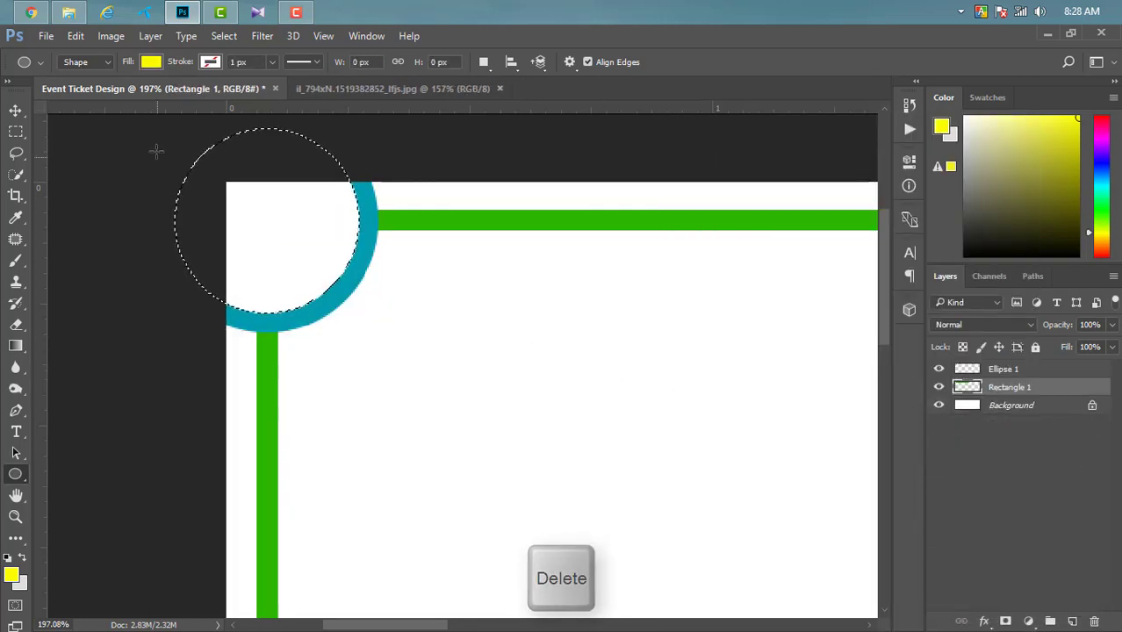
click(223, 36)
click(233, 70)
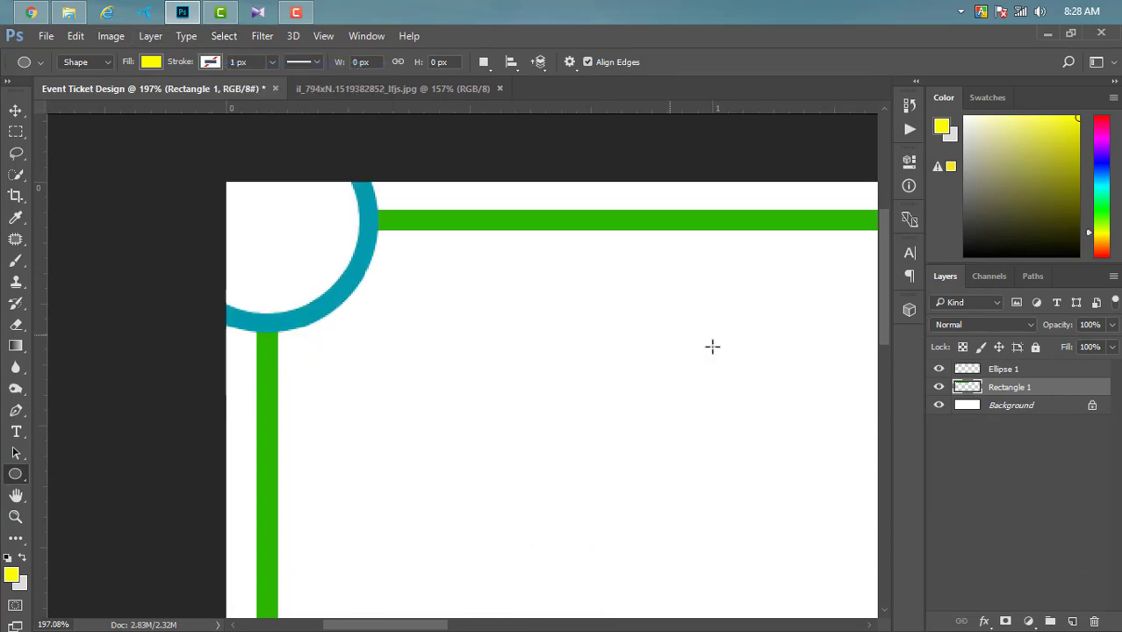
Step: Stack the green frame above the blue ring and erase the arc's outer parts
click(938, 388)
click(939, 389)
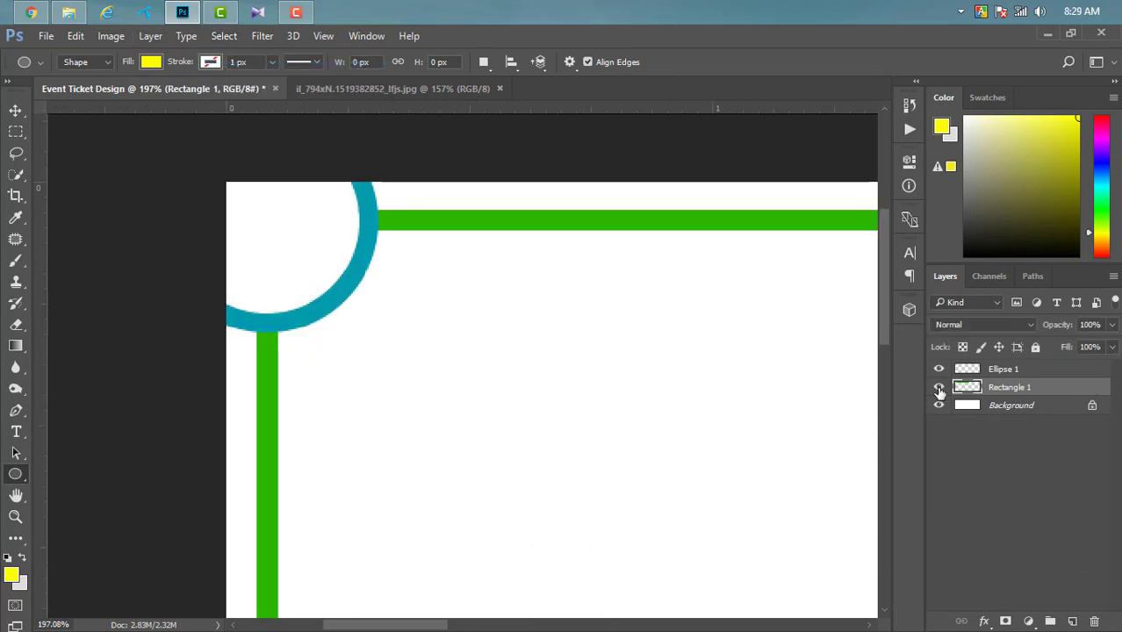
drag(1050, 359, 1053, 370)
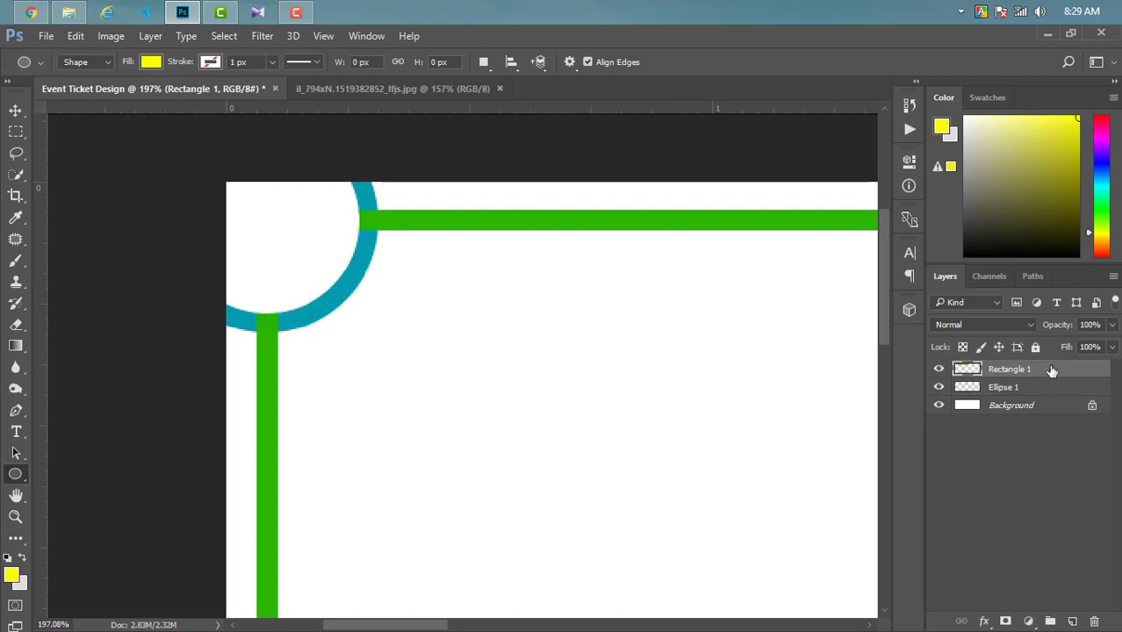
click(16, 327)
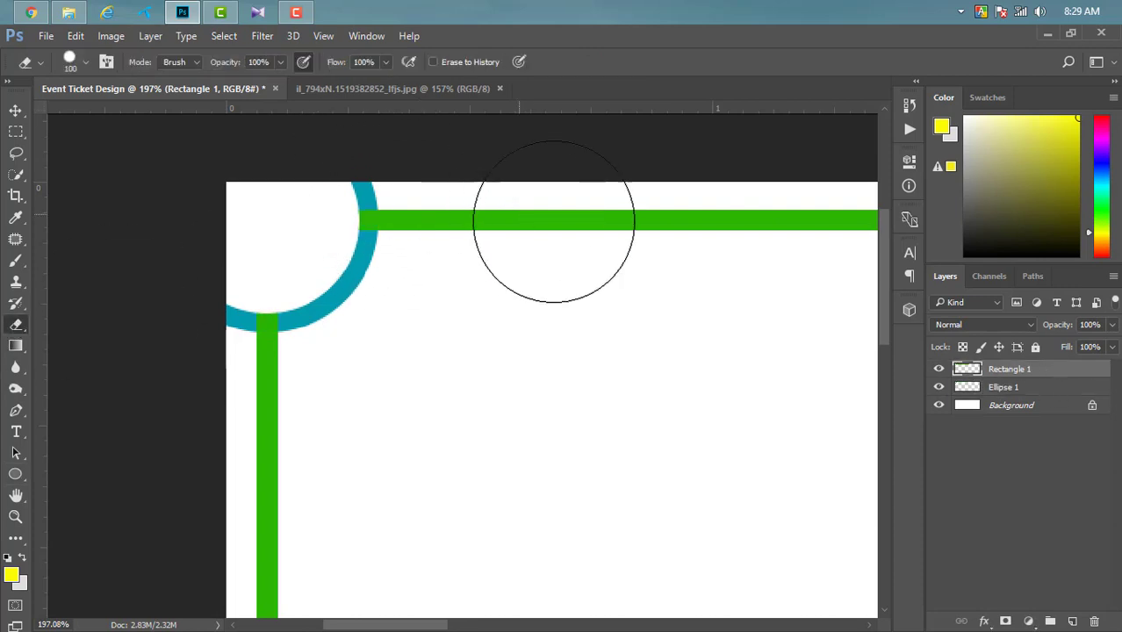
click(1034, 388)
click(367, 138)
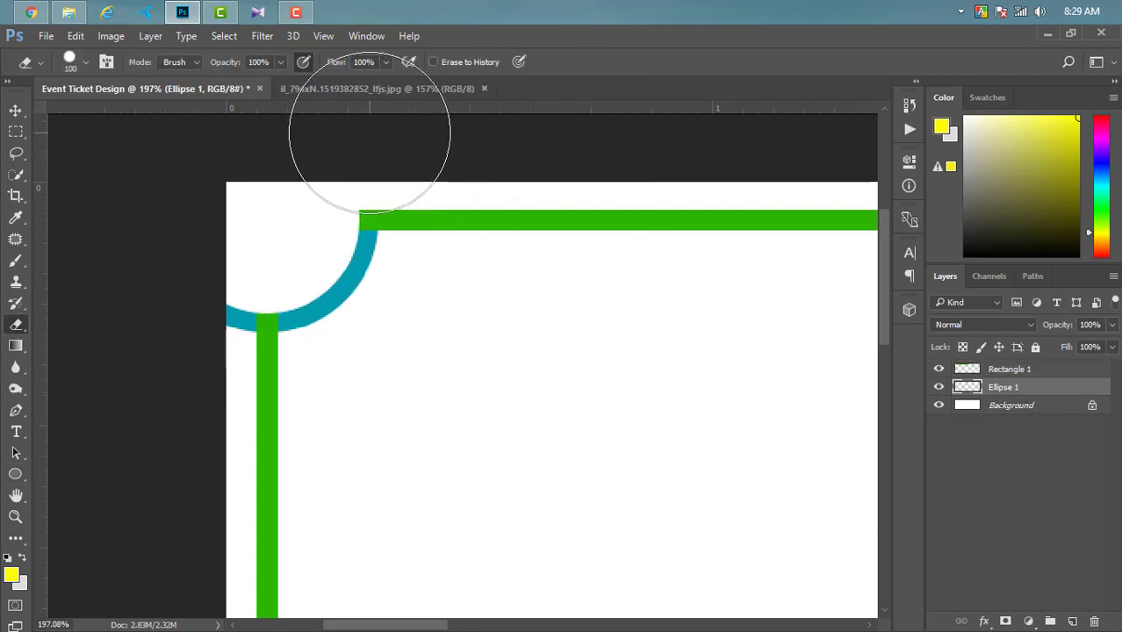
click(182, 312)
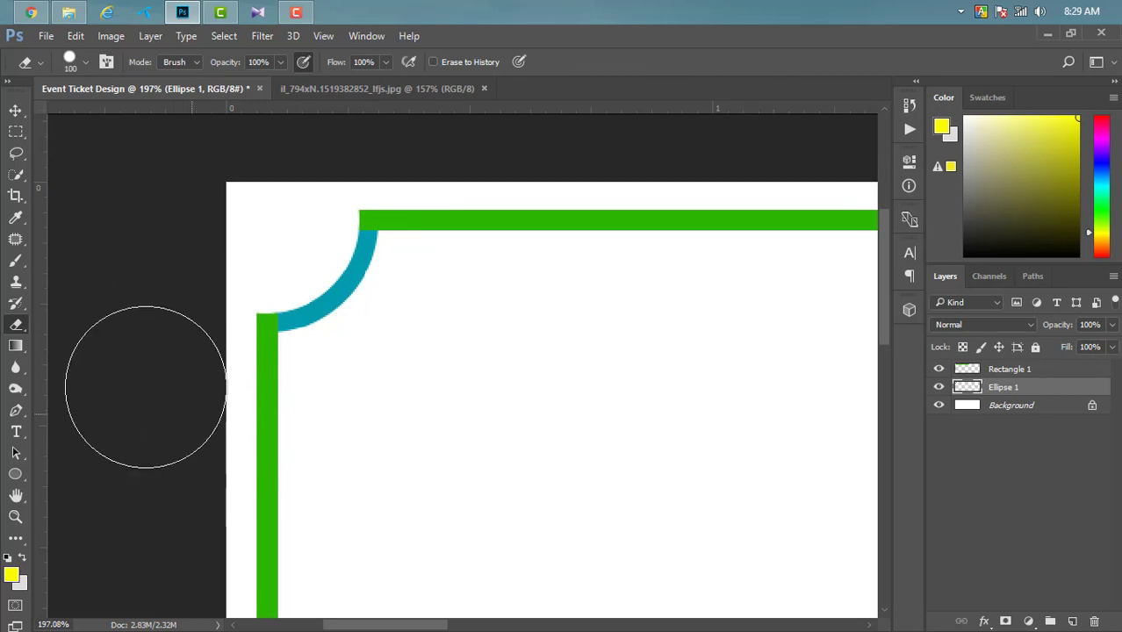
click(15, 113)
Step: Merge the teal arc into Rectangle 1 and give the frame an olive Color Overlay
shift+click(1013, 373)
right_click(1013, 373)
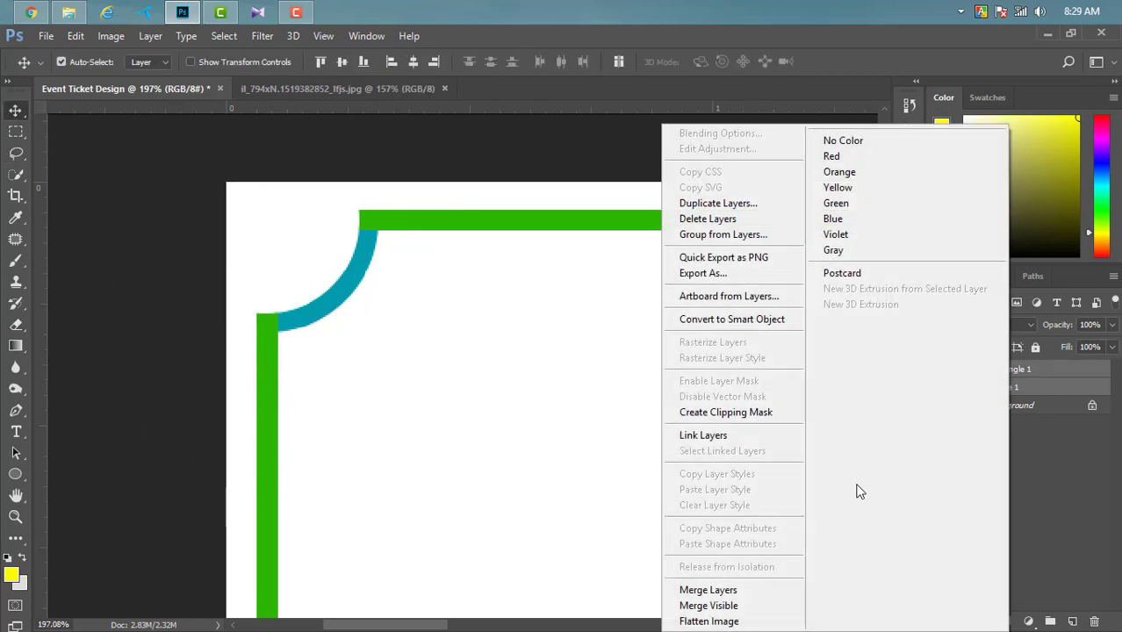
click(716, 590)
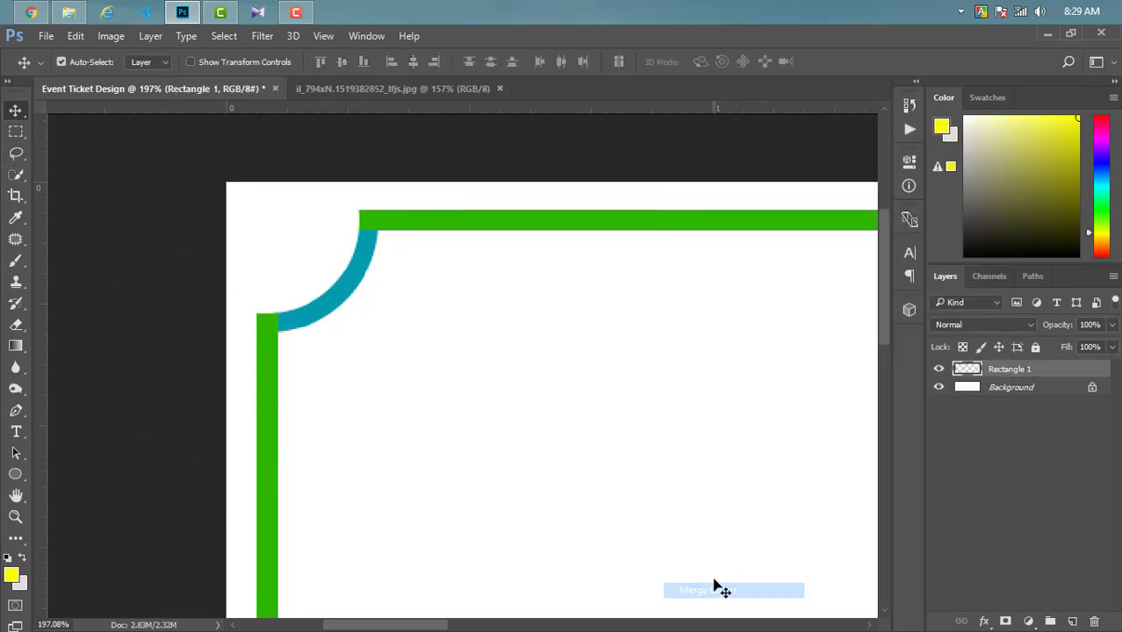
double_click(1072, 375)
click(553, 305)
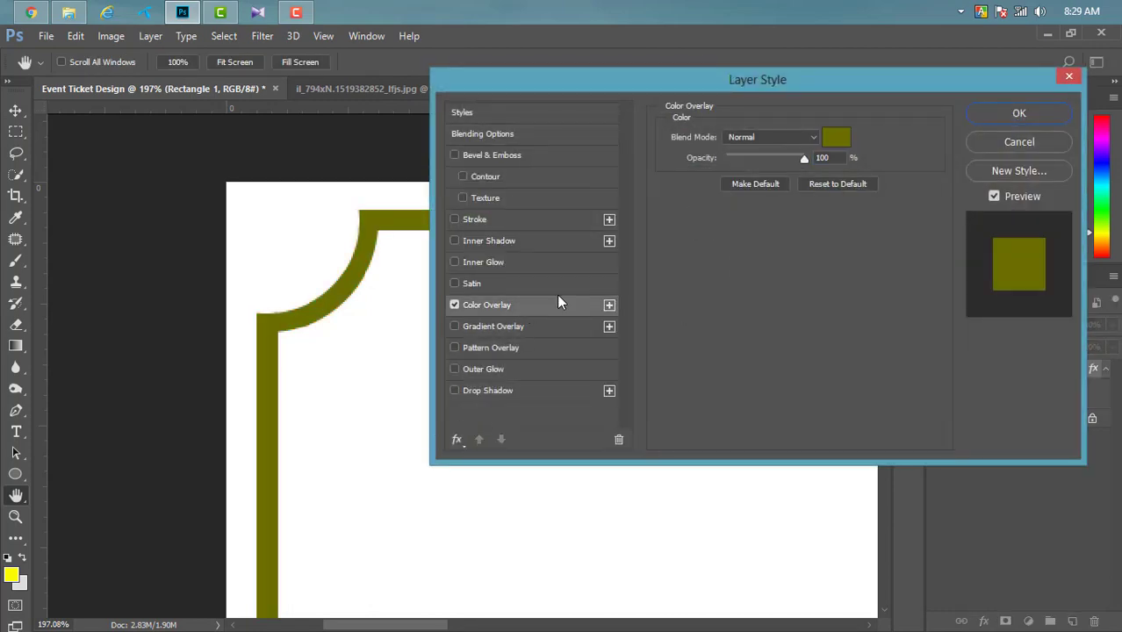
click(1031, 123)
scroll(472, 492, down, 5)
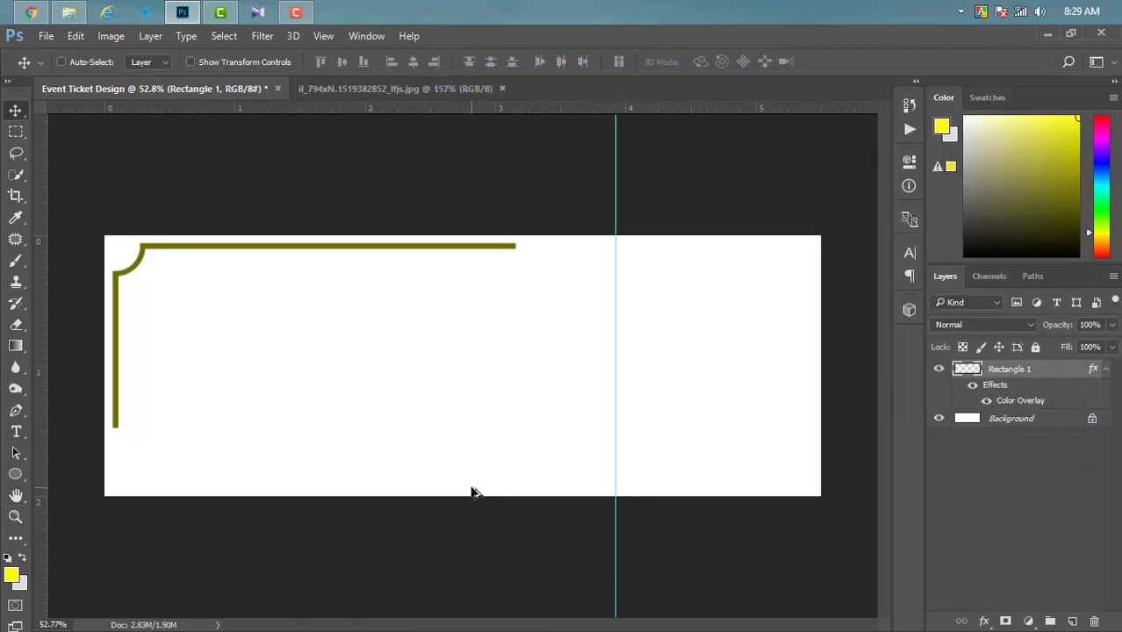
scroll(472, 492, up, 1)
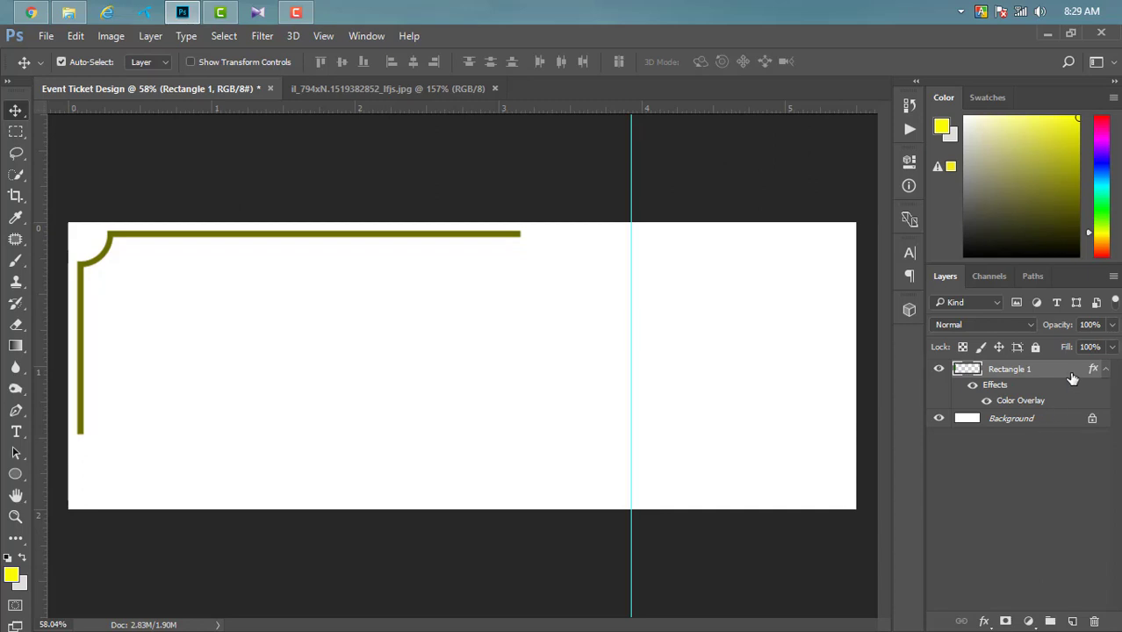
Step: Duplicate the corner frame and flip it vertically into a bottom border
drag(1067, 375, 1066, 621)
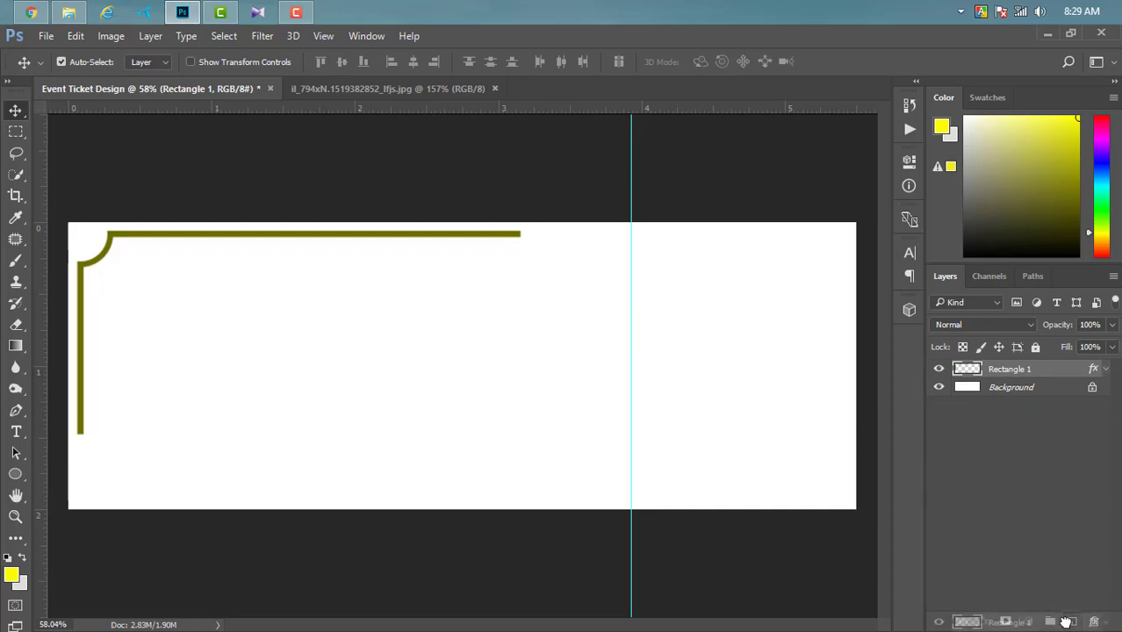
key(ctrl+t)
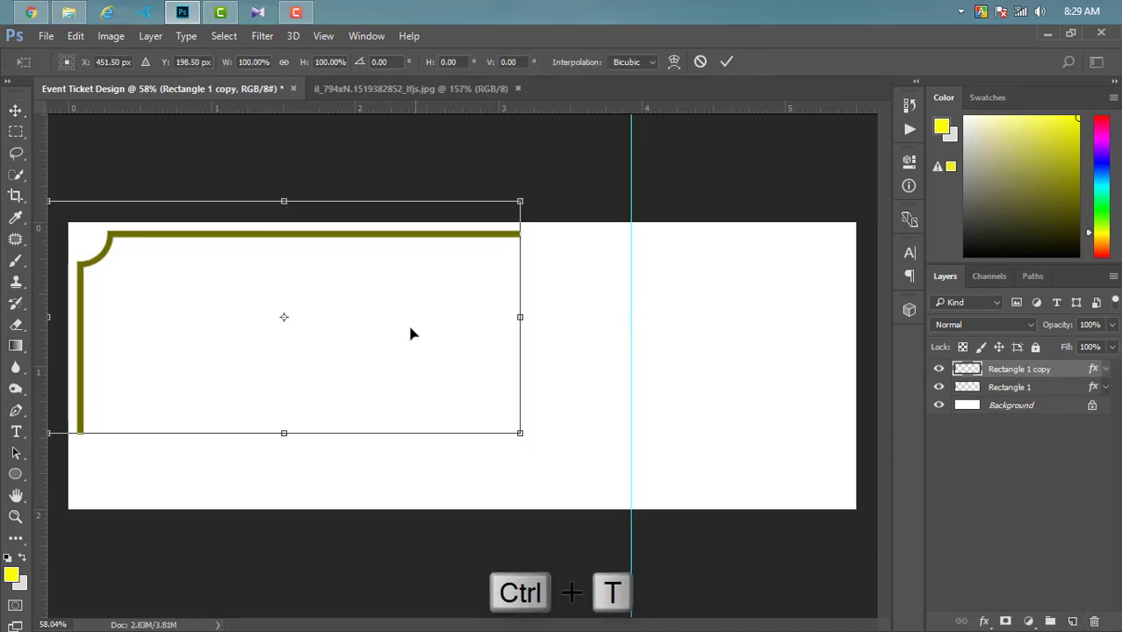
right_click(411, 328)
click(464, 589)
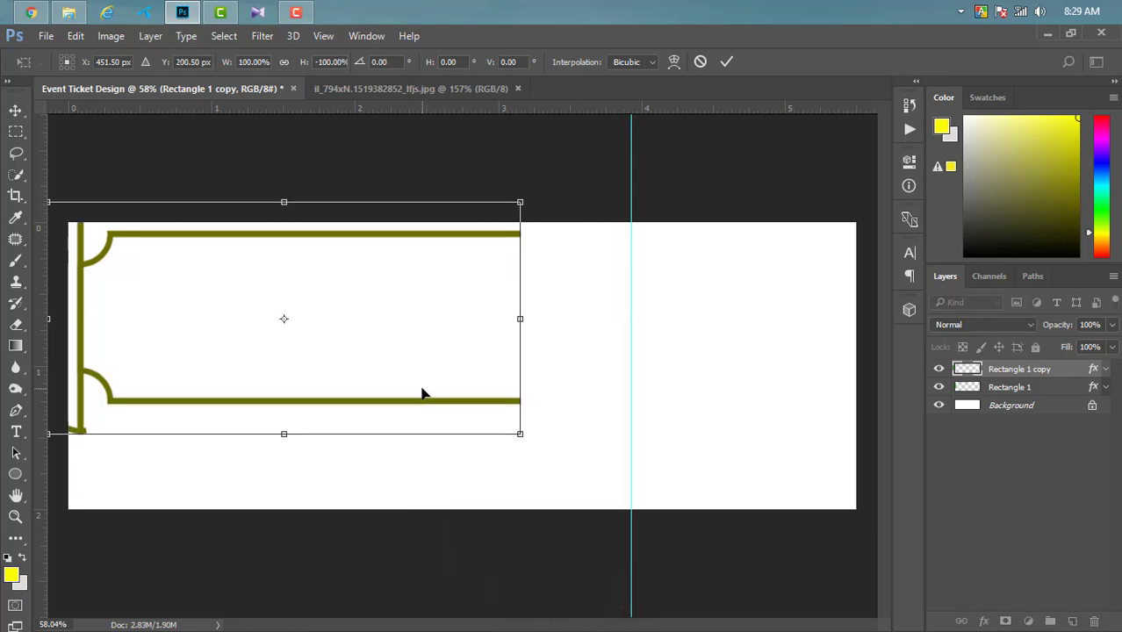
mouse_move(422, 394)
mouse_down()
mouse_move(490, 461)
mouse_move(484, 516)
mouse_up()
click(727, 61)
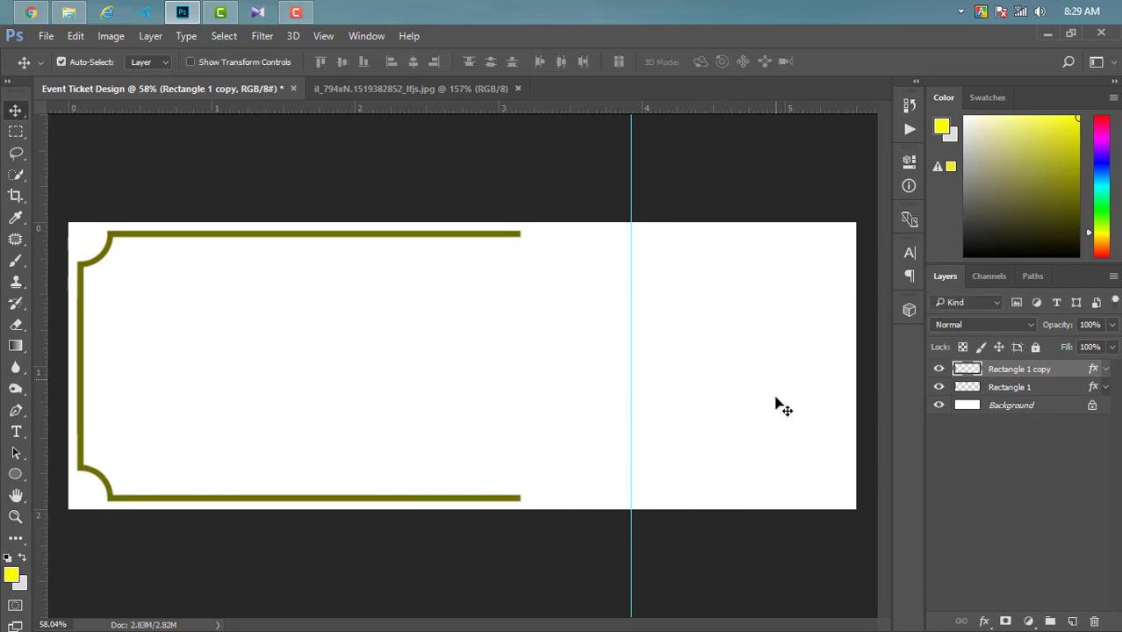
Step: Merge the top and bottom half-frame layers into one
key(e)
click(966, 386)
shift+click(1027, 369)
right_click(1026, 373)
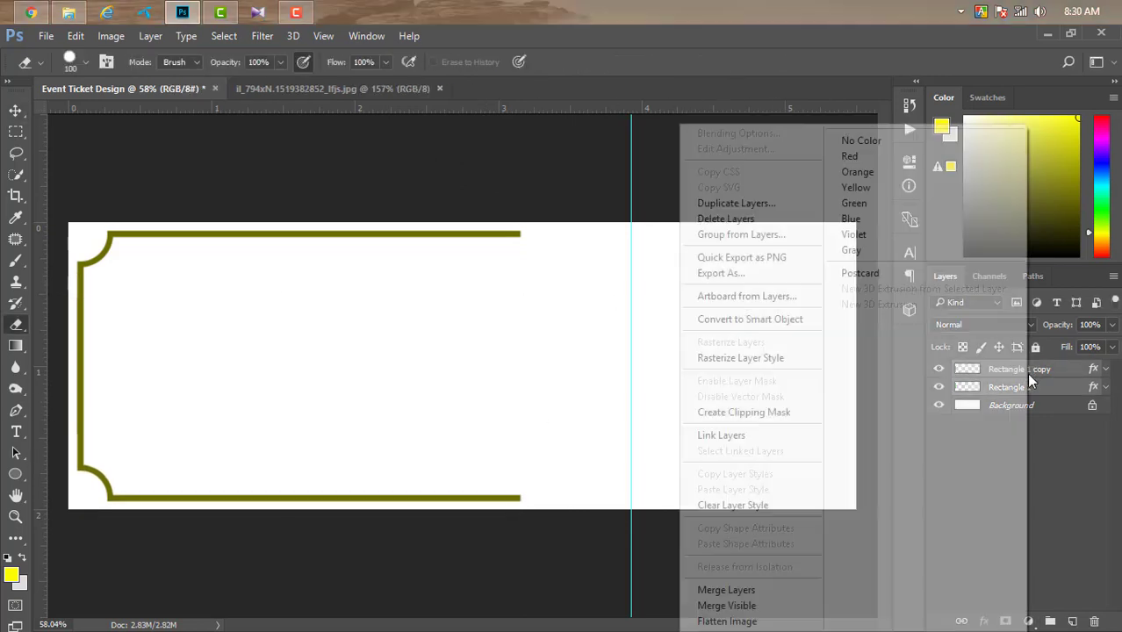
click(749, 590)
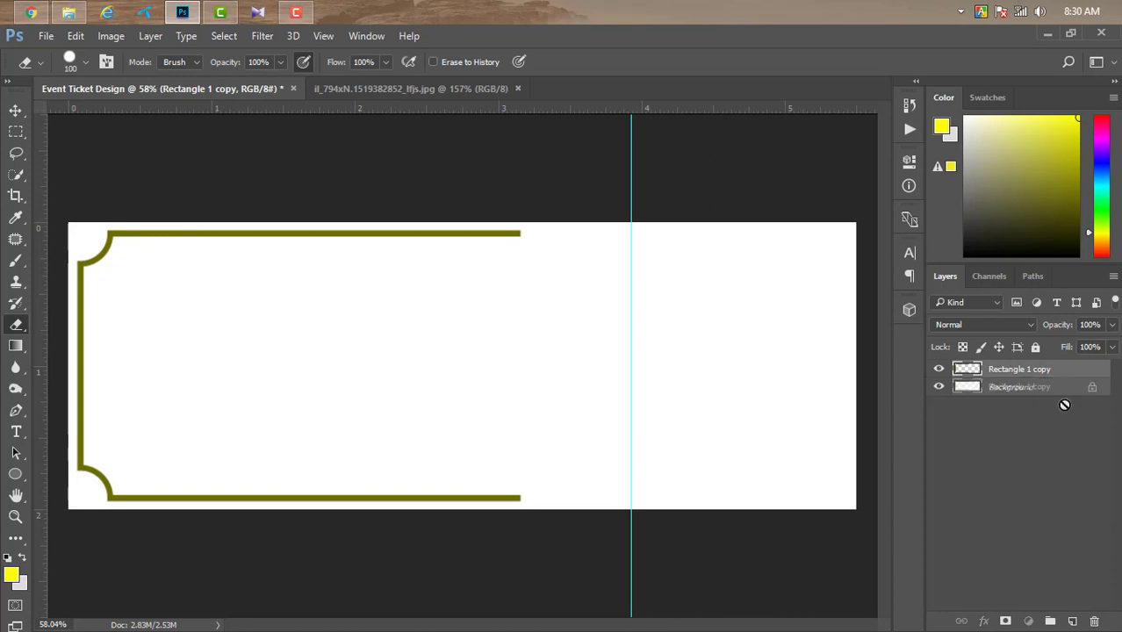
Step: Duplicate the half frame, flip it horizontally, and slide it right to form the right half
drag(1064, 374, 1072, 621)
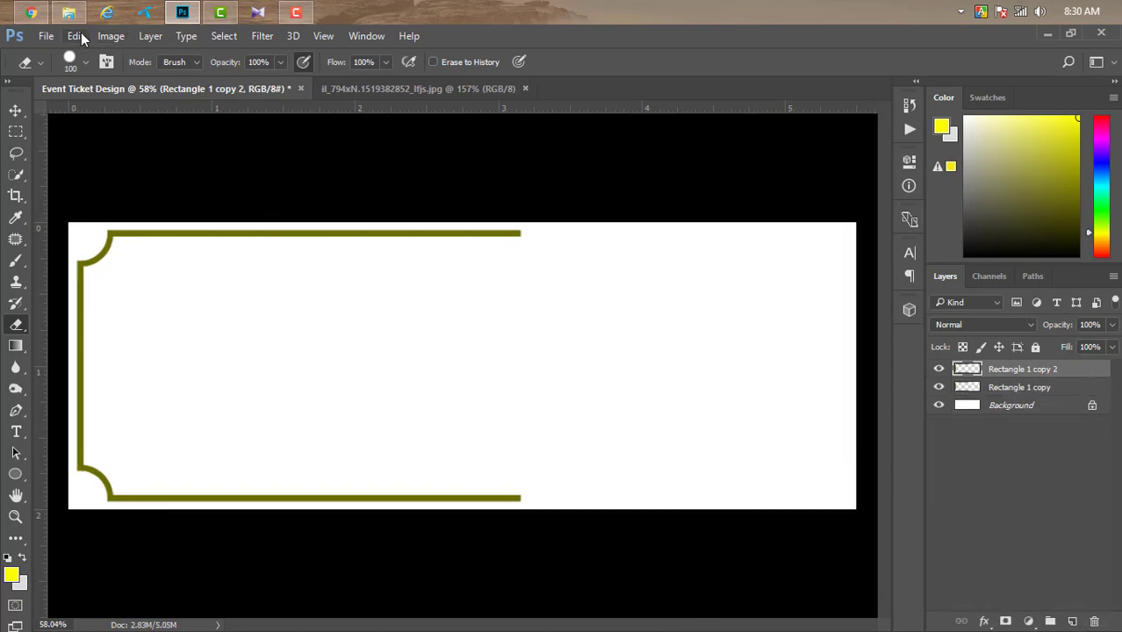
click(76, 36)
click(290, 367)
right_click(391, 304)
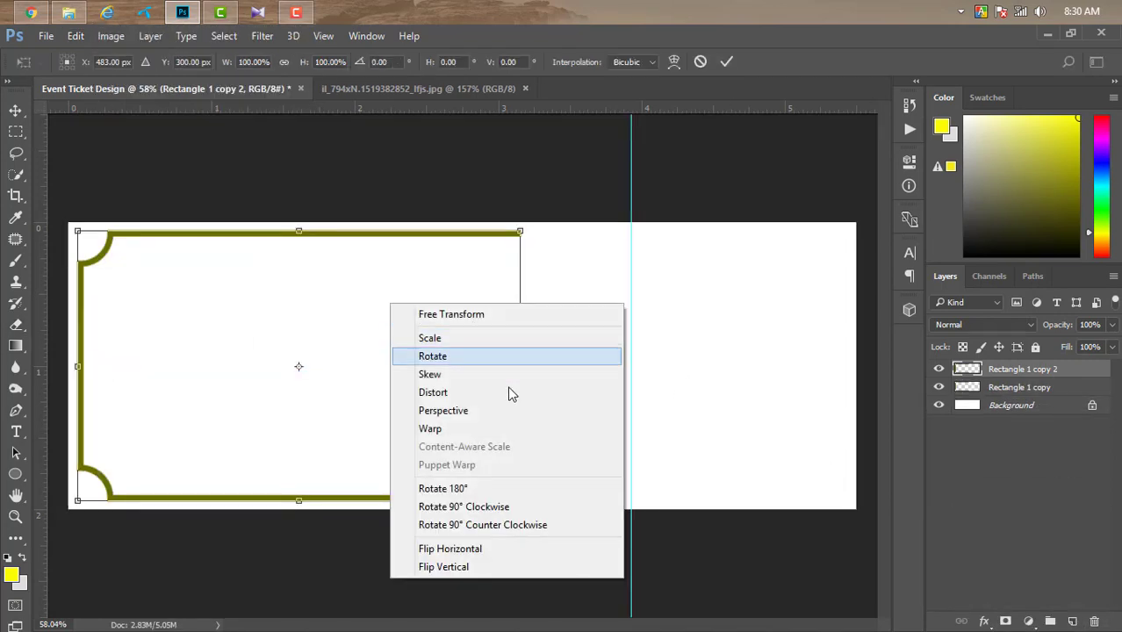
click(466, 549)
key(Right)
key(Right)
key(Right)
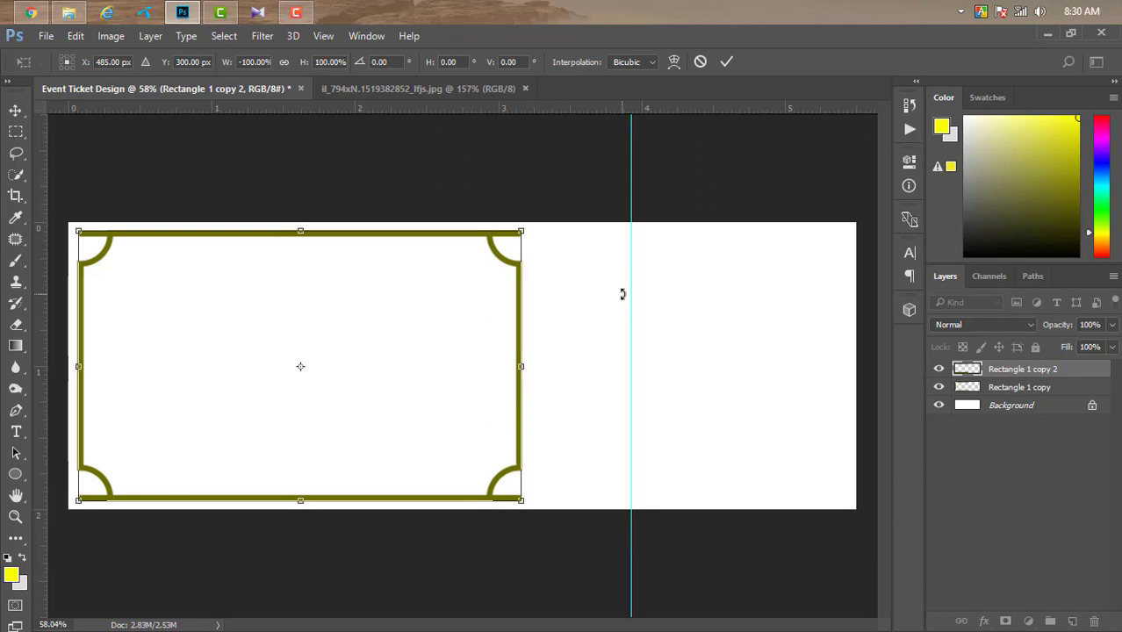
key(Right)
key(Right)
key(Right)
key(Right)
key(Right)
key(Right)
key(Right)
key(Right)
key(Right)
key(Right)
key(Right)
key(Right)
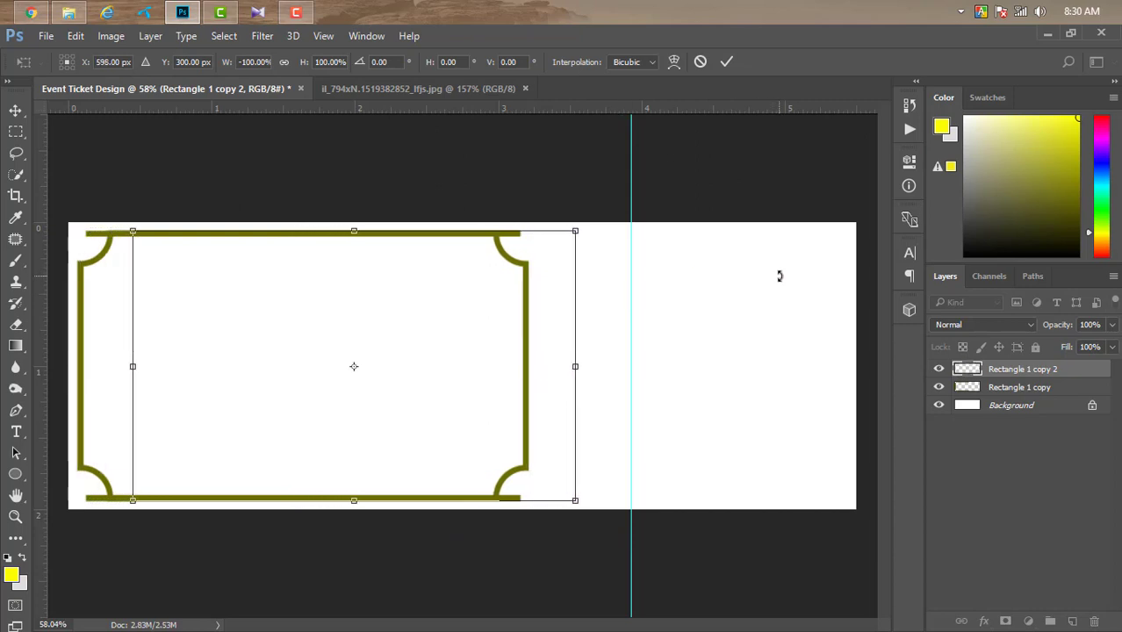
key(Right)
key(Right)
key(Right)
key(Right)
key(Right)
key(Right)
key(Right)
key(Right)
key(Right)
key(Right)
key(Right)
key(Right)
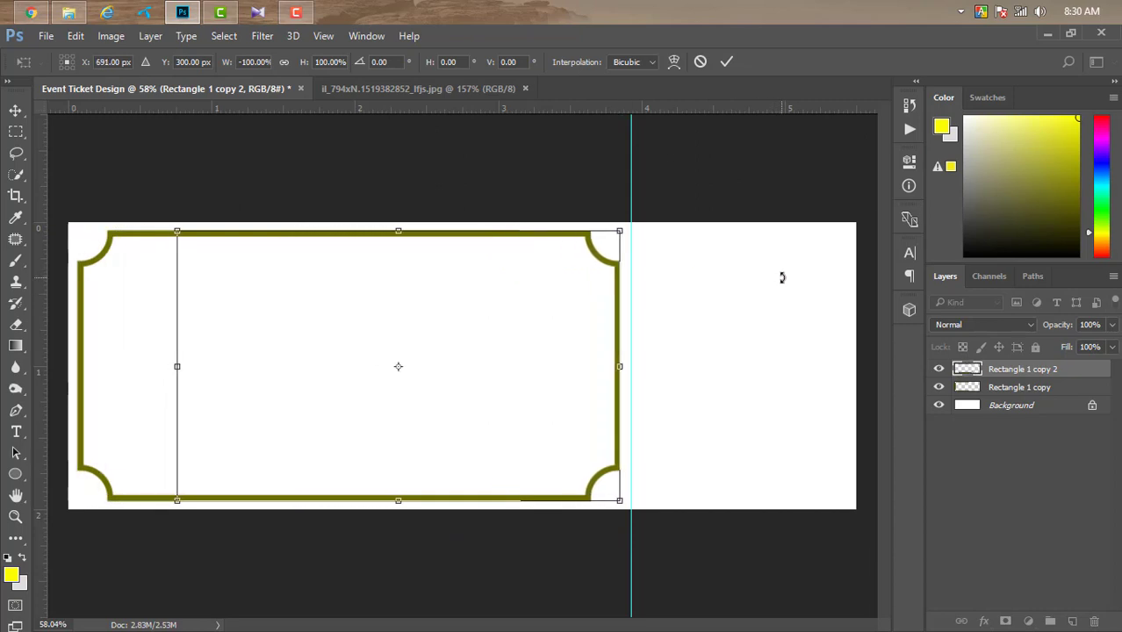
key(Right)
key(Right)
key(Right)
key(Return)
key(e)
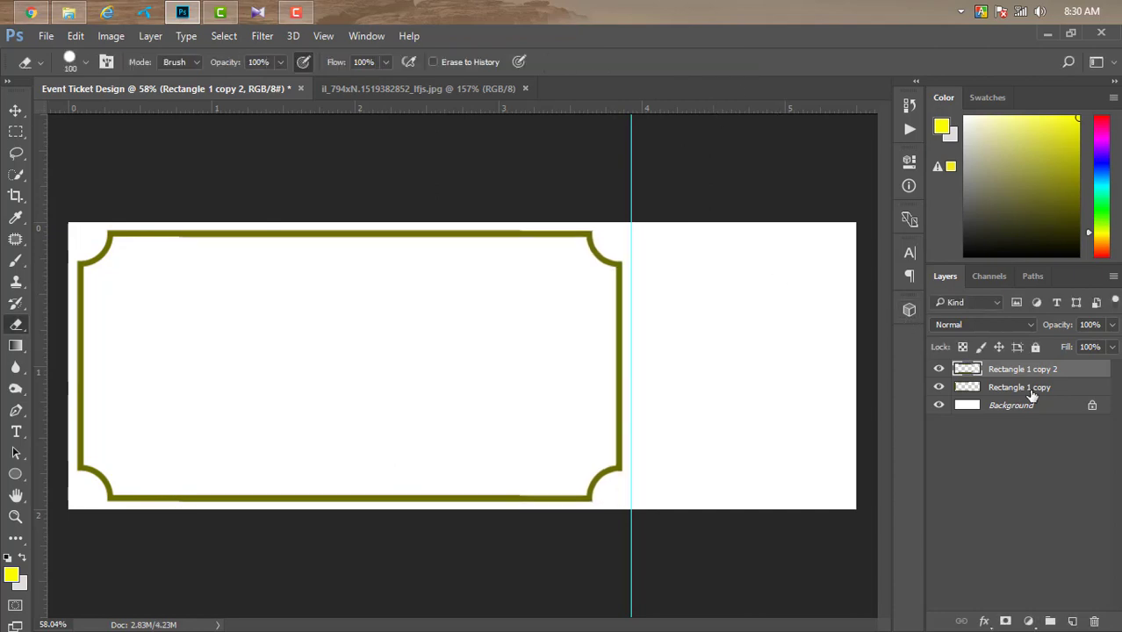
Step: Merge both halves into one complete frame layer
shift+click(1032, 394)
right_click(1023, 387)
click(747, 588)
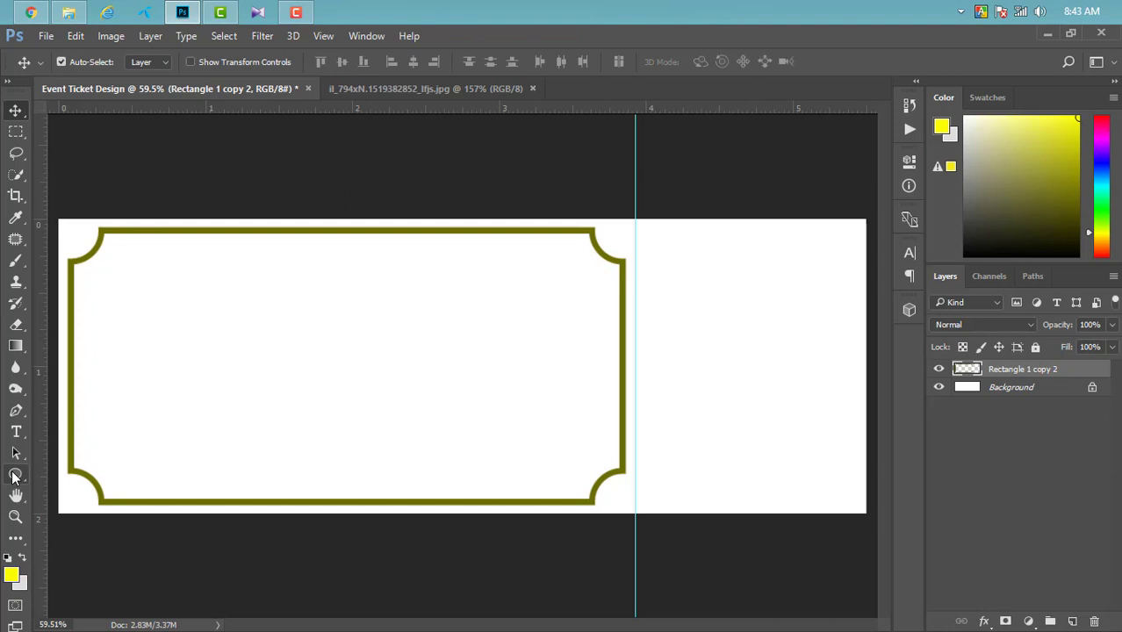
Step: Draw a yellow 332 × 420 px rectangle over the frame's top-right corner
right_click(13, 476)
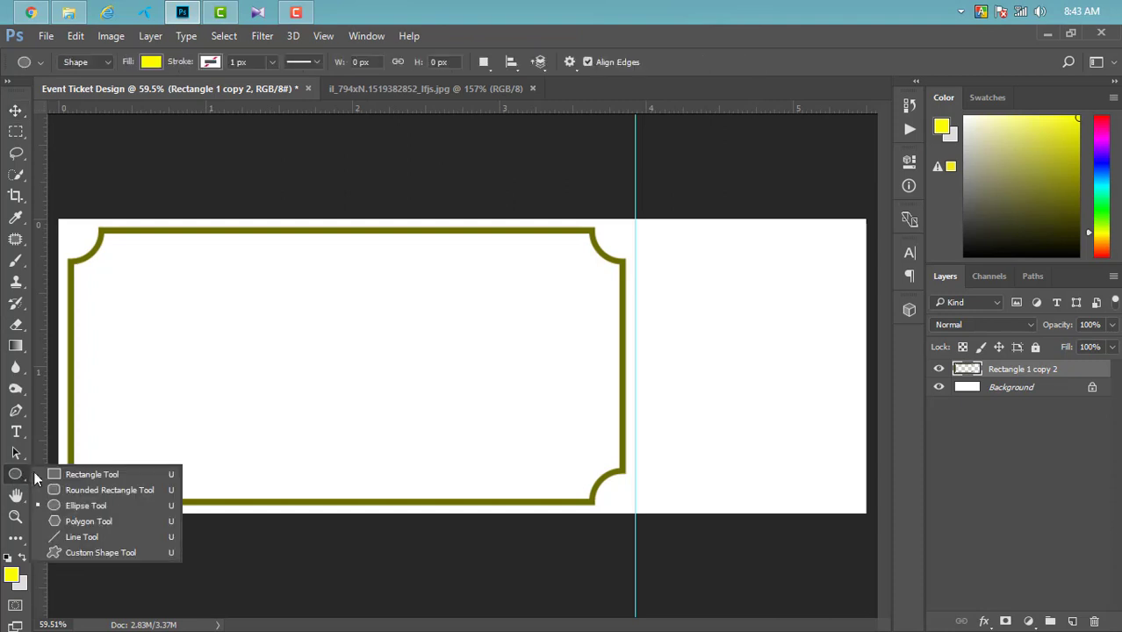
click(97, 469)
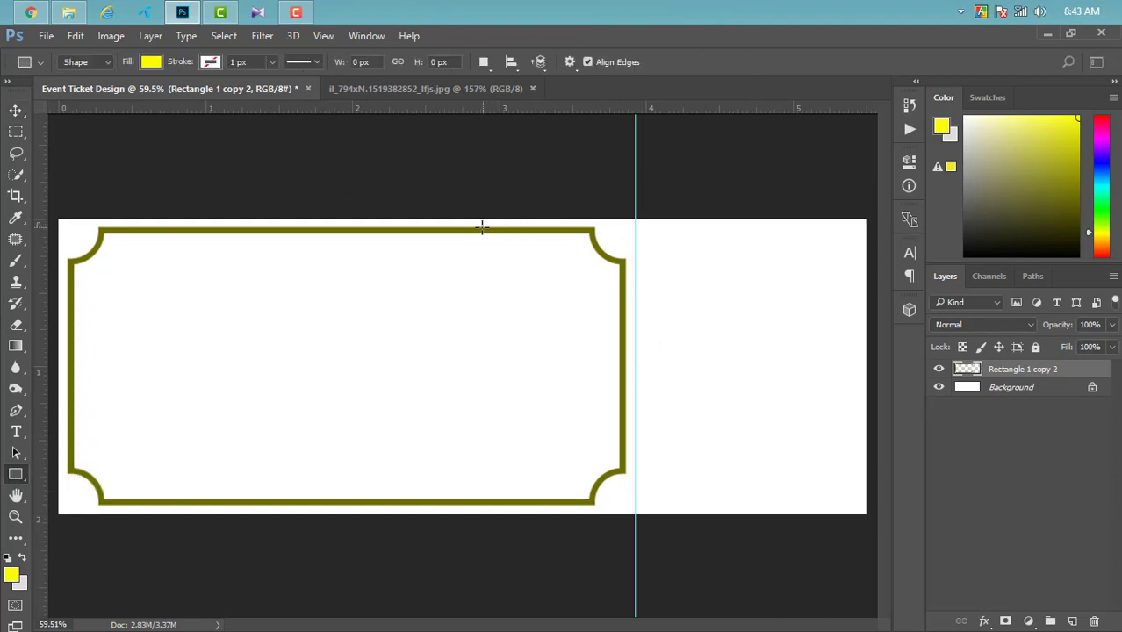
drag(463, 227, 625, 433)
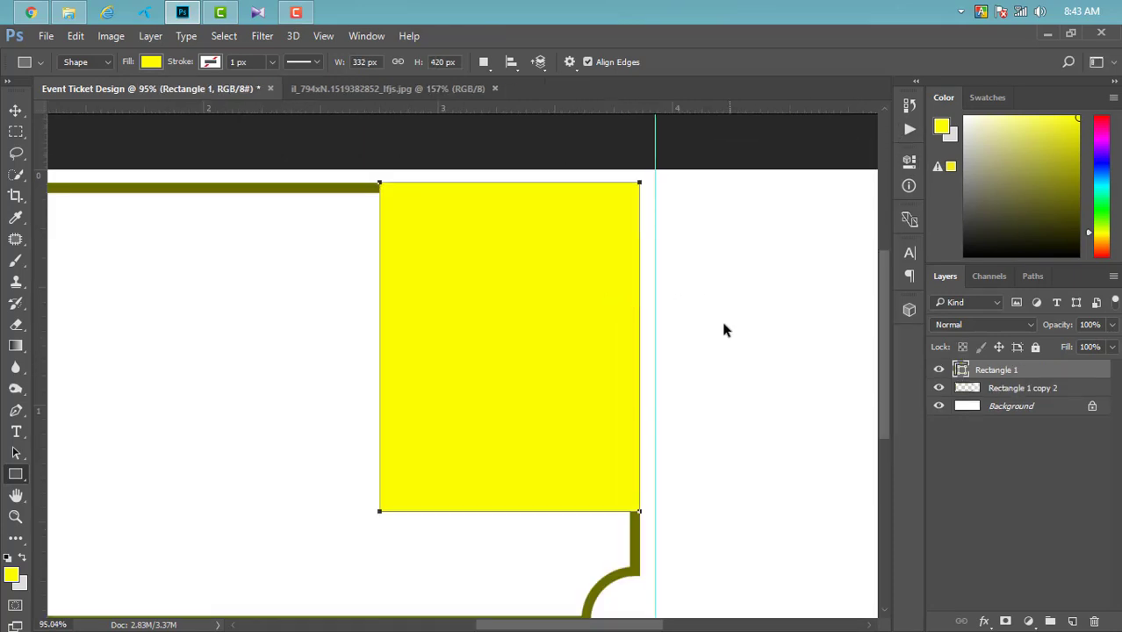
key(v)
Step: Duplicate the rectangle, colour the copy #bbbd01, and nudge it down and left
drag(1075, 373, 1073, 621)
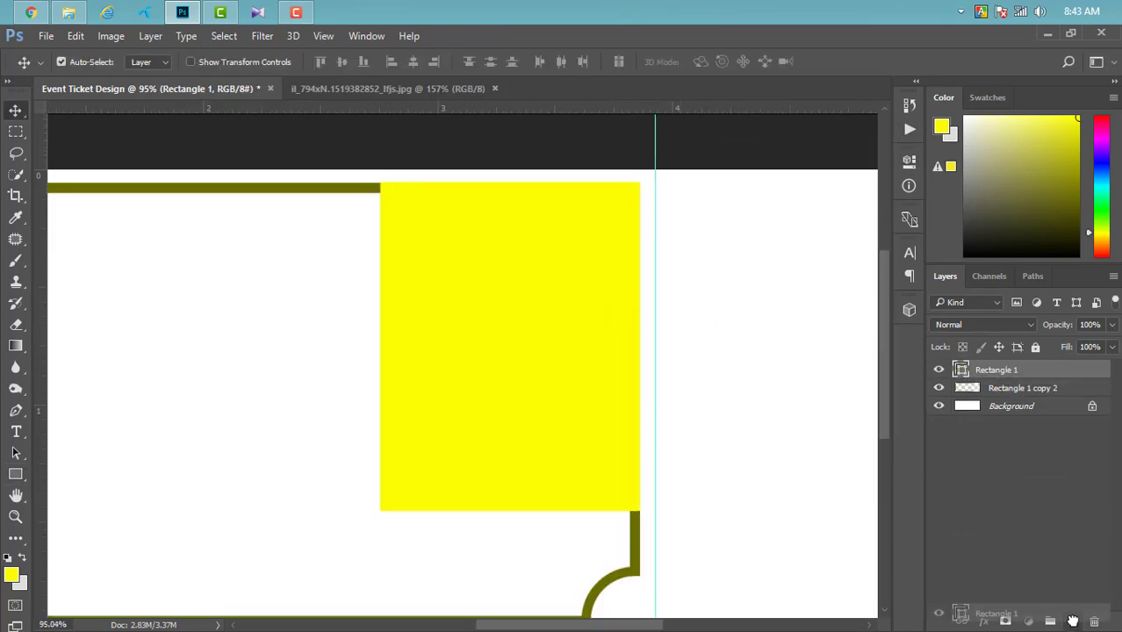
double_click(962, 370)
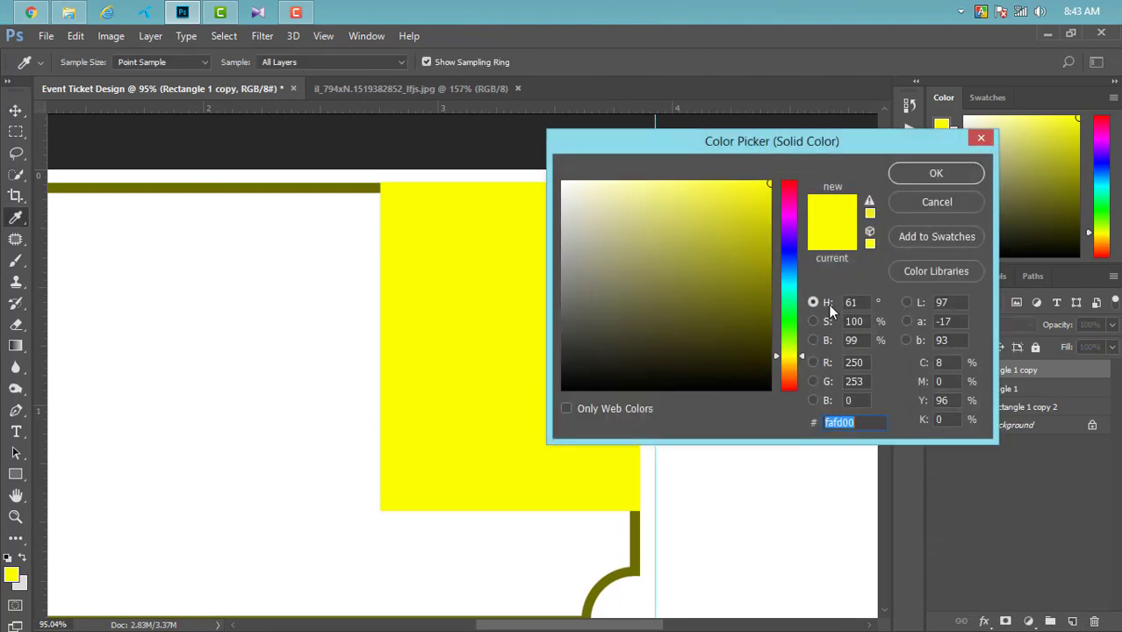
click(771, 236)
click(937, 174)
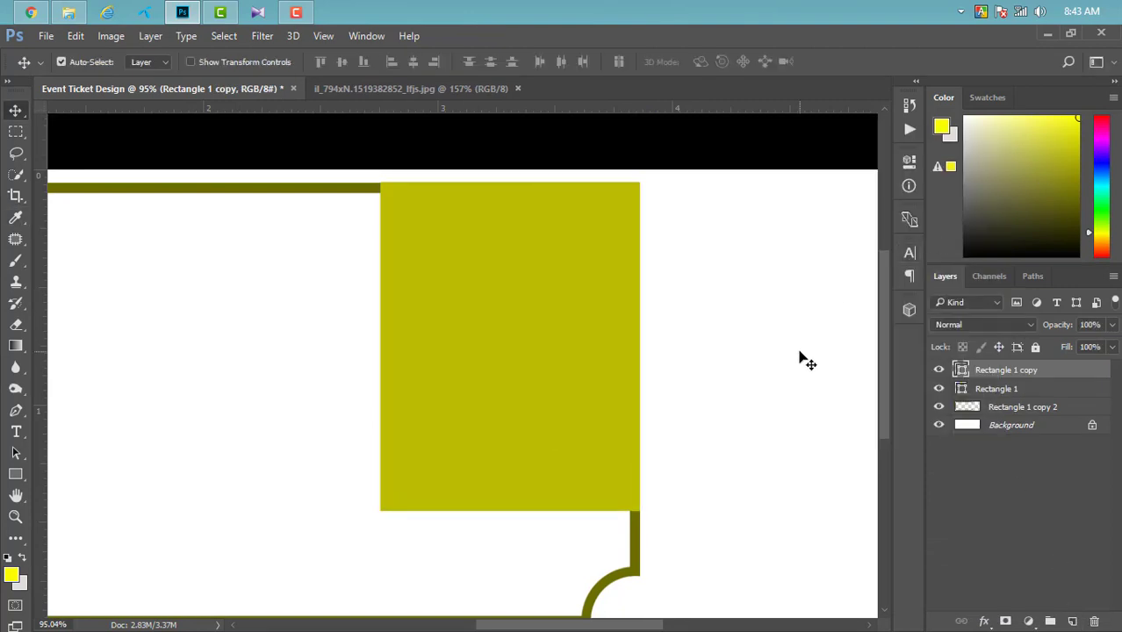
drag(443, 225, 702, 225)
scroll(598, 176, up, 1)
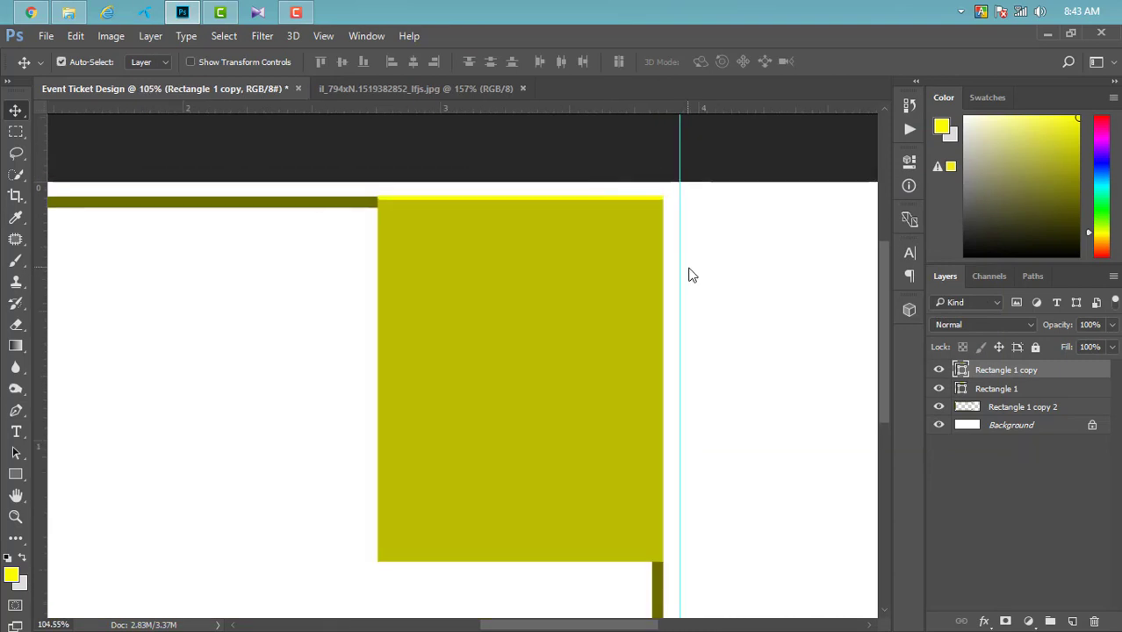
key(Down)
key(Down)
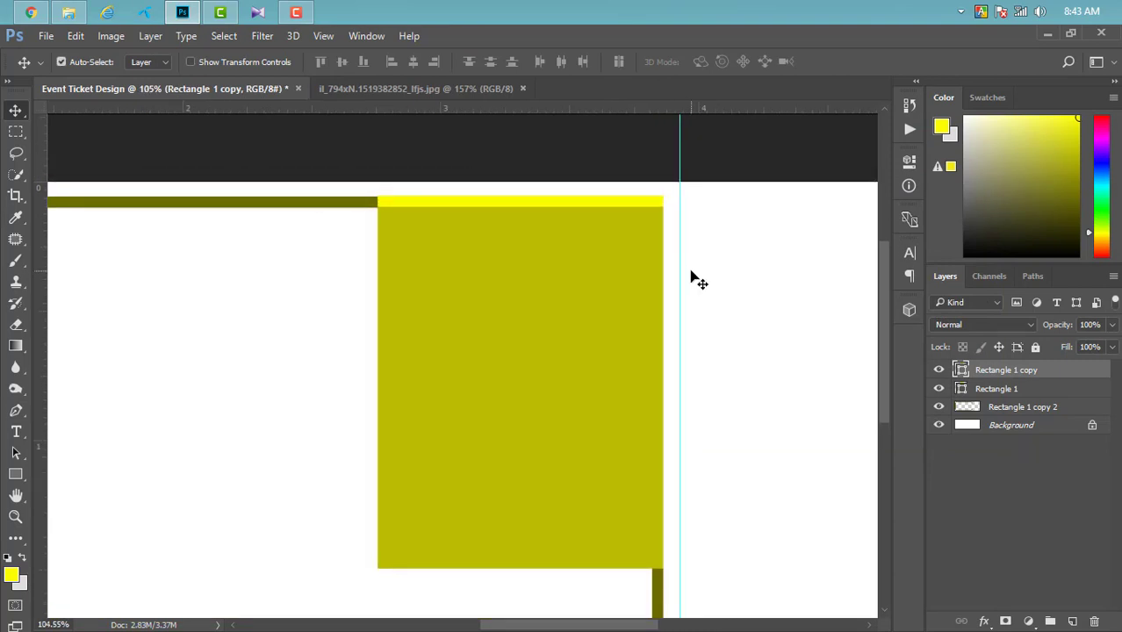
key(Left)
key(Left)
key(Left)
key(Left)
key(Left)
key(Left)
key(Left)
key(Left)
key(Left)
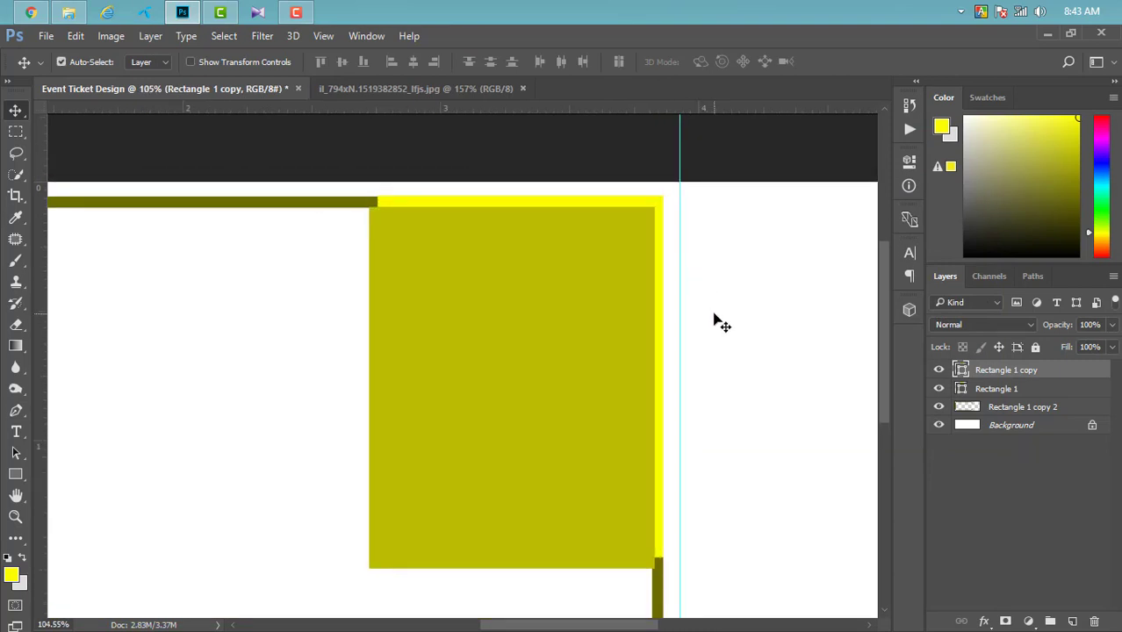
key(Left)
key(Left)
key(Left)
Step: Rasterize the yellow rectangle, erase the area under the olive copy, delete the copy, and deselect
ctrl+click(962, 371)
right_click(1021, 396)
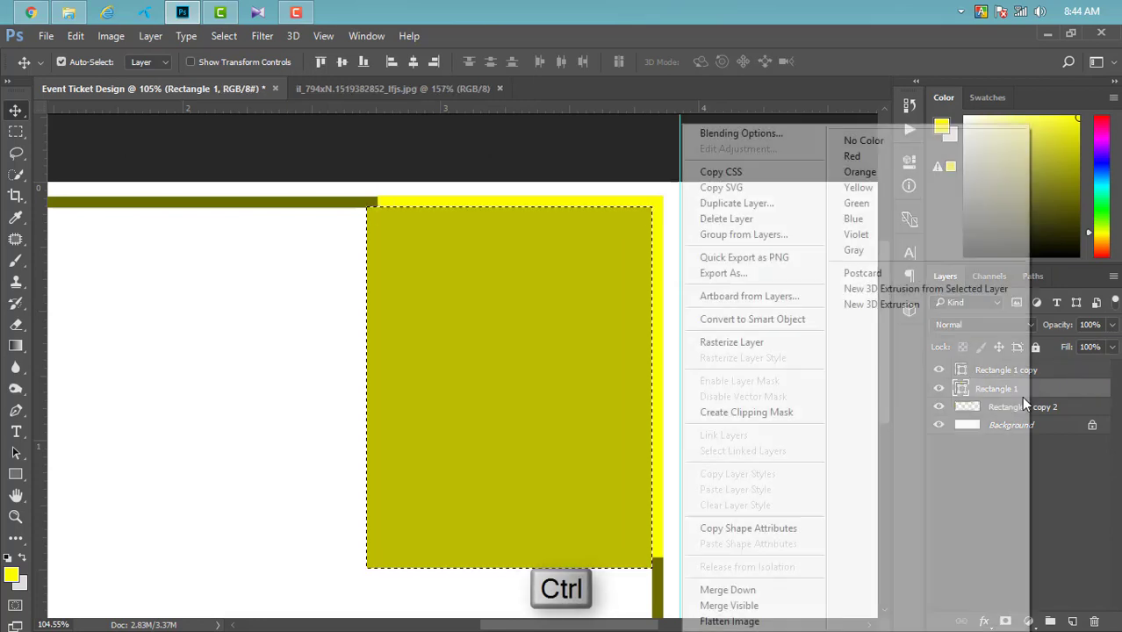
click(732, 342)
drag(1006, 370, 1095, 619)
key(Delete)
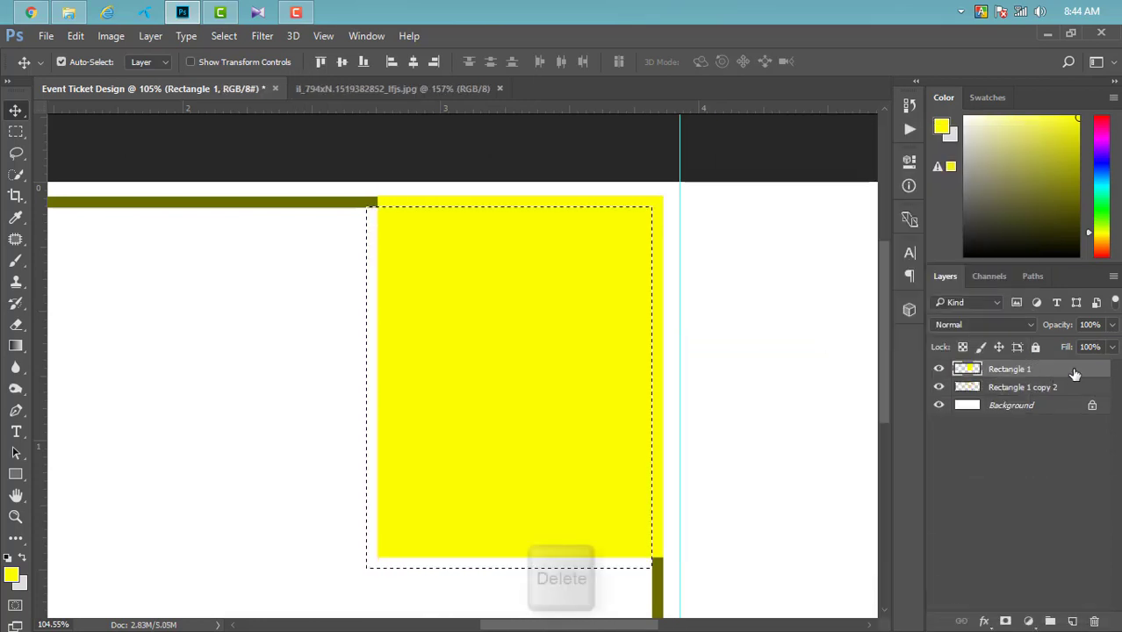
click(261, 36)
click(261, 37)
click(224, 36)
click(239, 68)
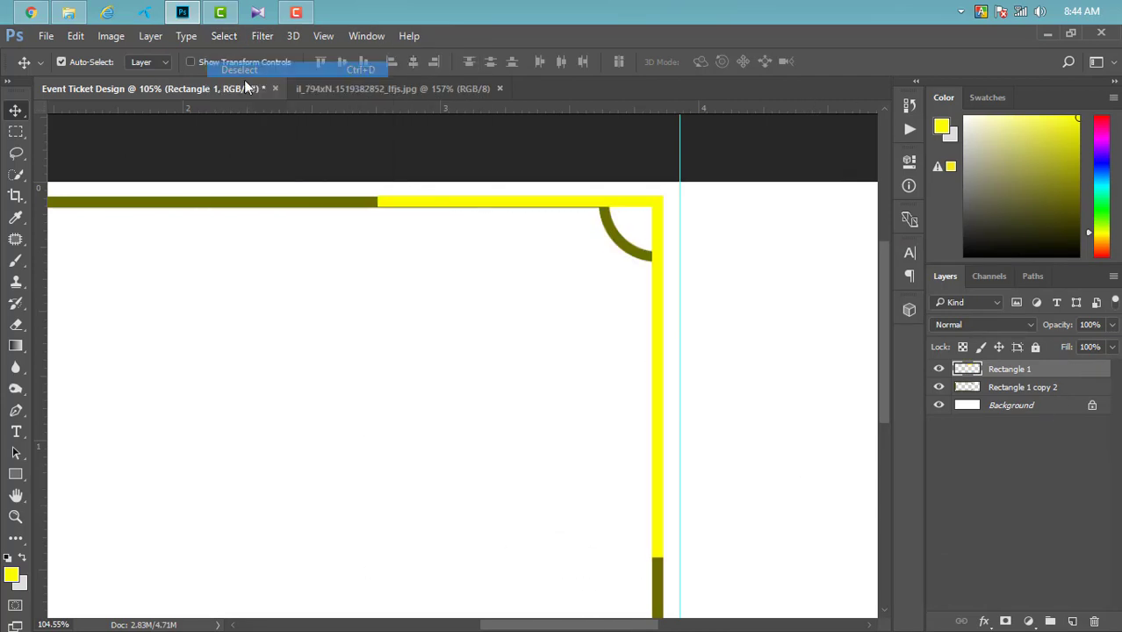
scroll(629, 339, down, 1)
Step: Draw a circle with the Ellipse tool near the frame's top-right corner
right_click(16, 474)
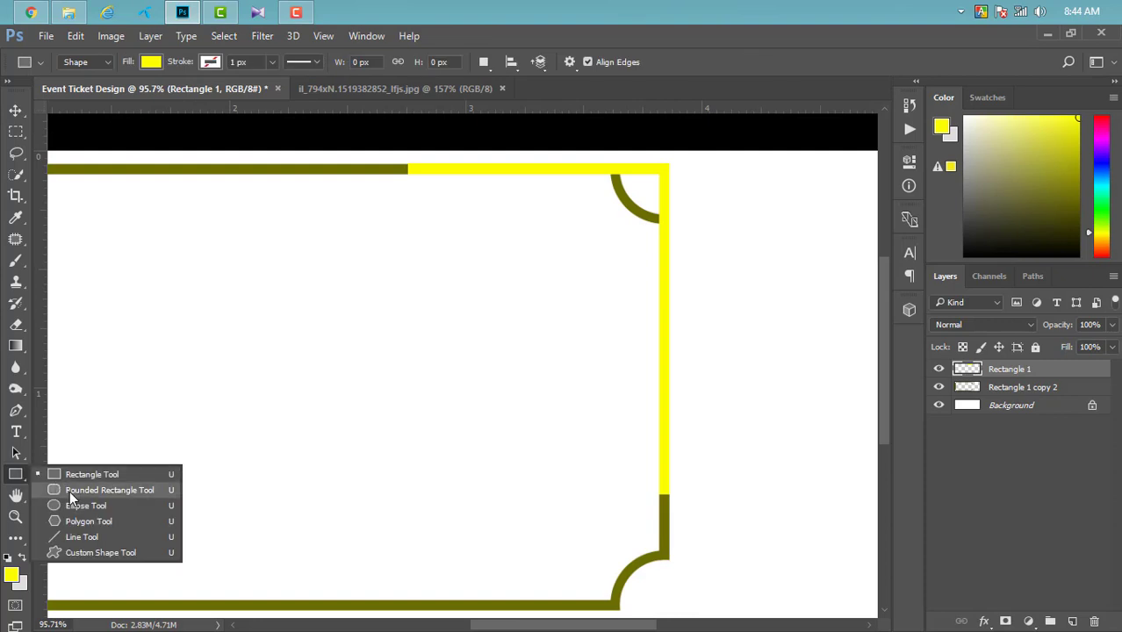
click(88, 504)
scroll(694, 130, up, 4)
scroll(692, 130, up, 3)
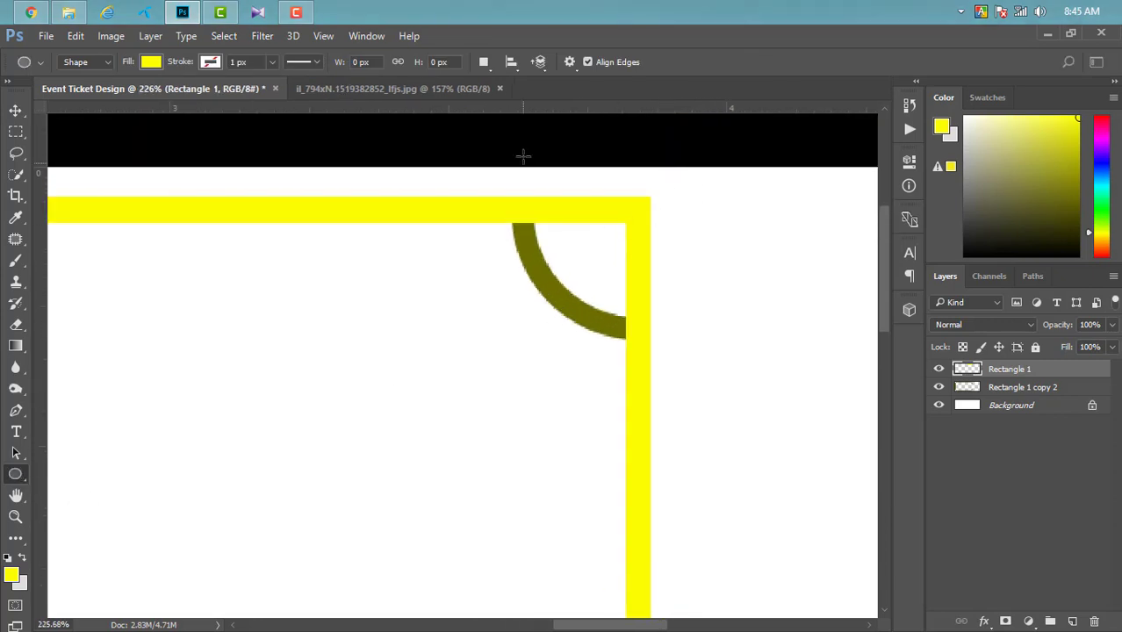
drag(431, 299, 632, 427)
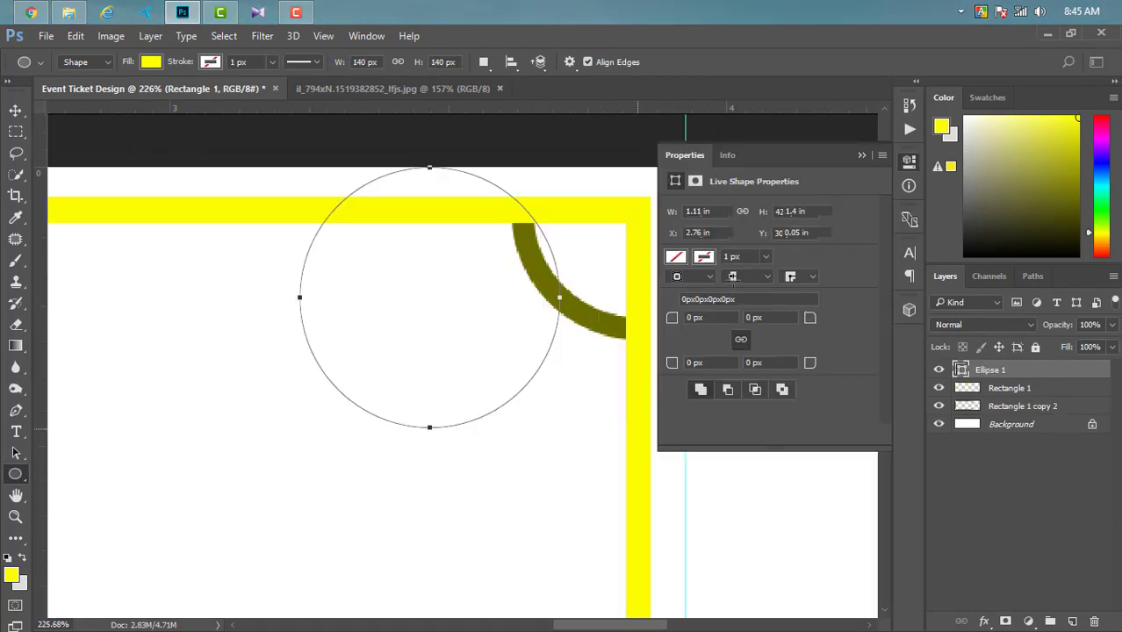
click(861, 156)
Step: Move the circle onto the frame's top-right corner and enlarge it slightly
click(21, 110)
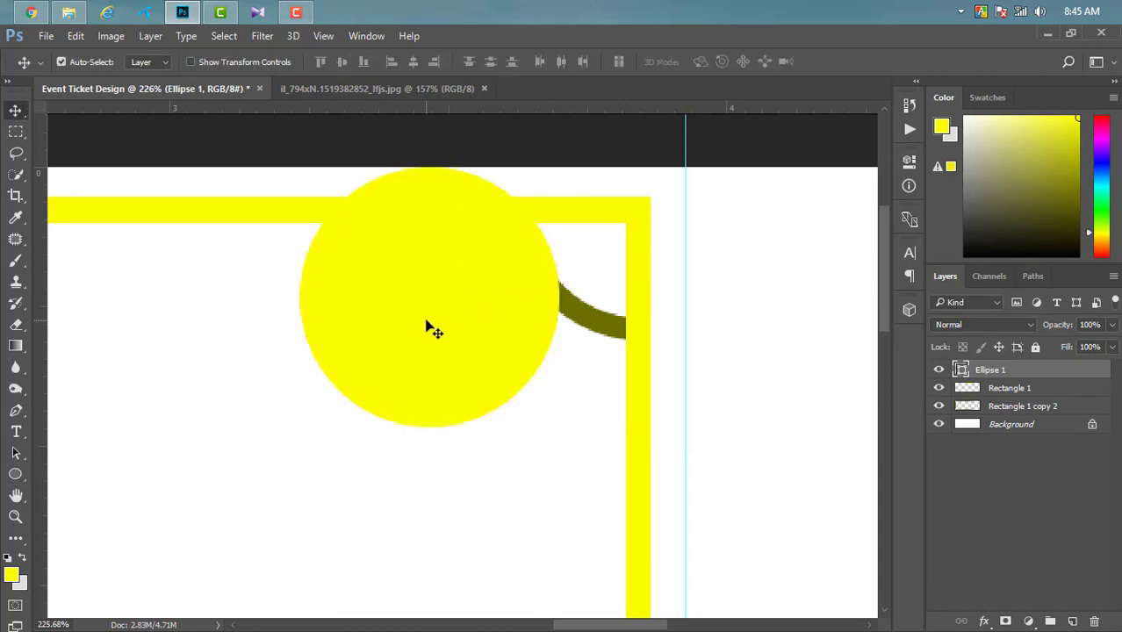
drag(432, 326, 643, 225)
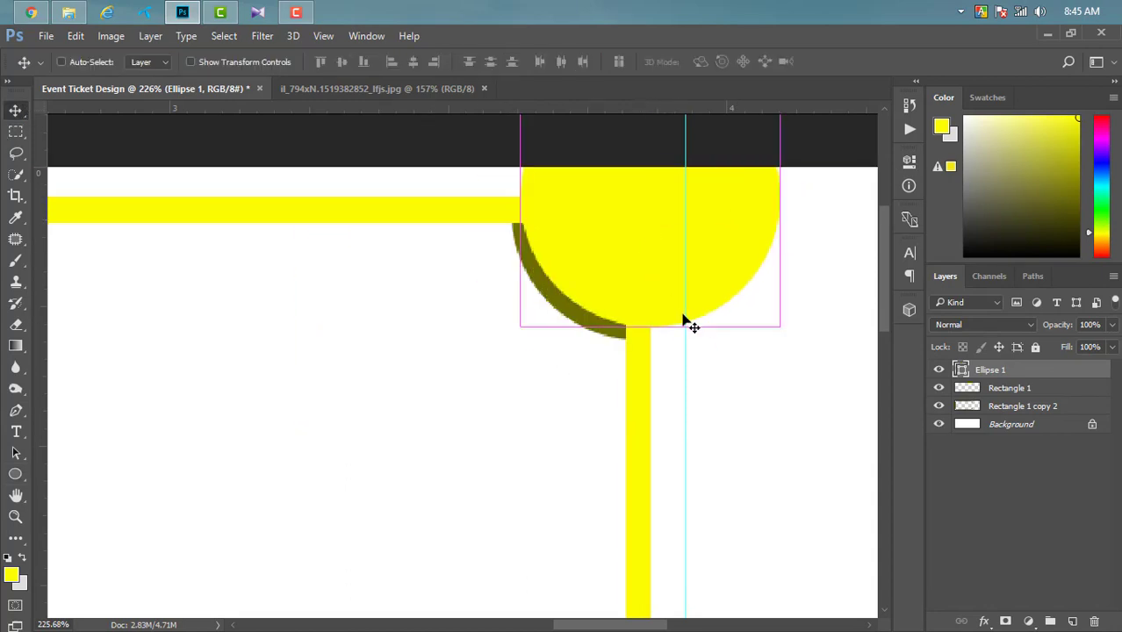
key(ctrl+t)
drag(780, 327, 788, 343)
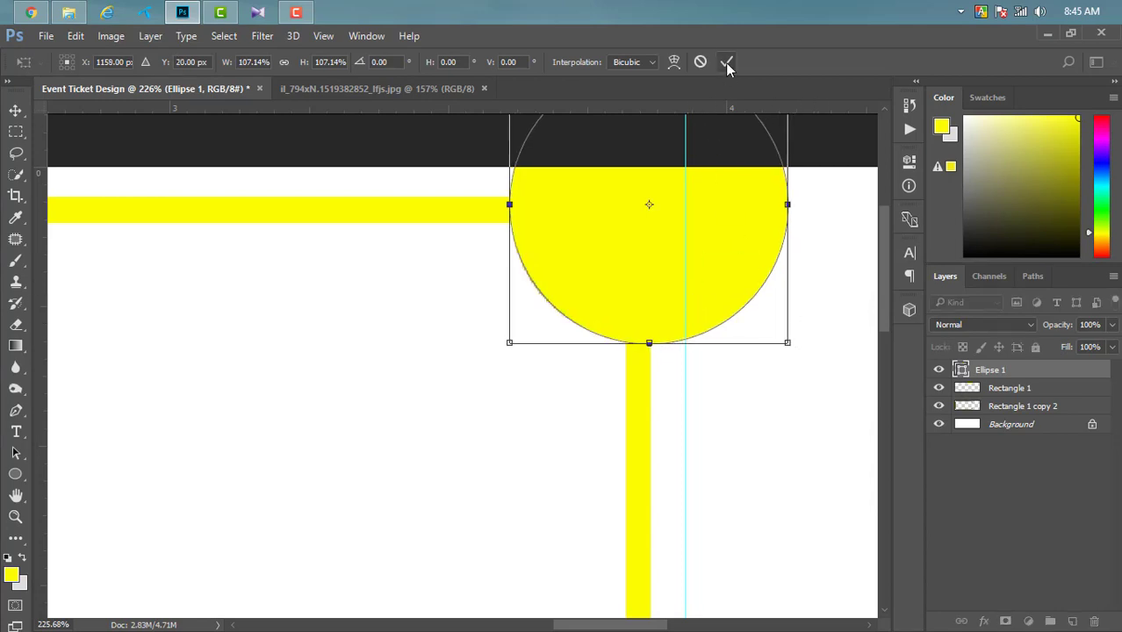
click(726, 62)
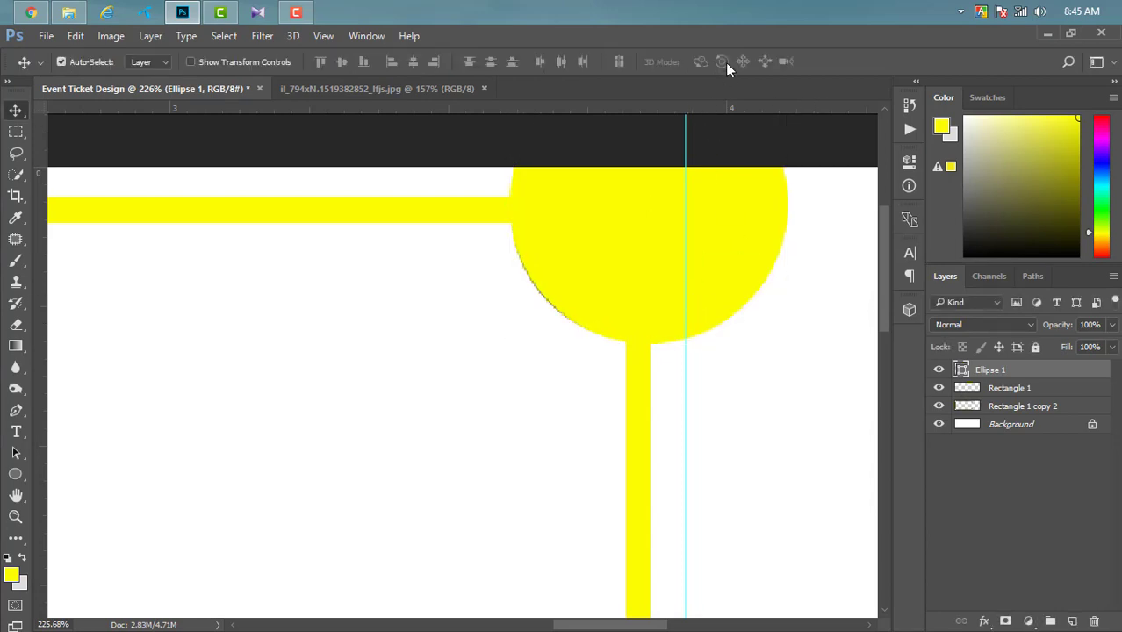
Step: Give Ellipse 1 an olive #a7a900 fill and move it below Rectangle 1
double_click(961, 369)
click(770, 252)
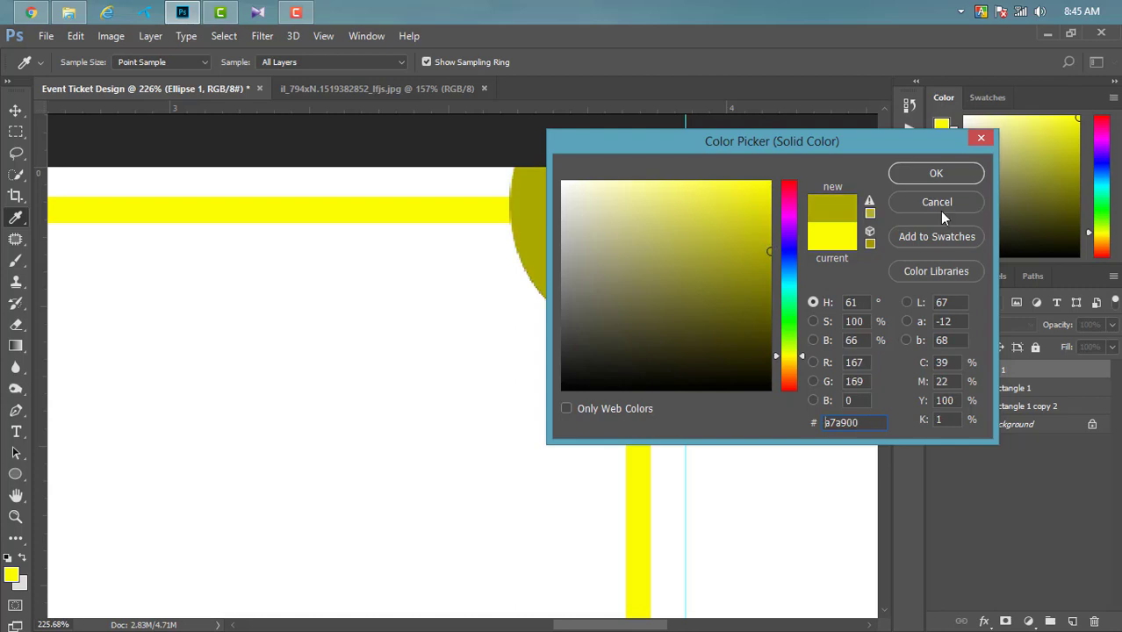
drag(1046, 373, 1047, 395)
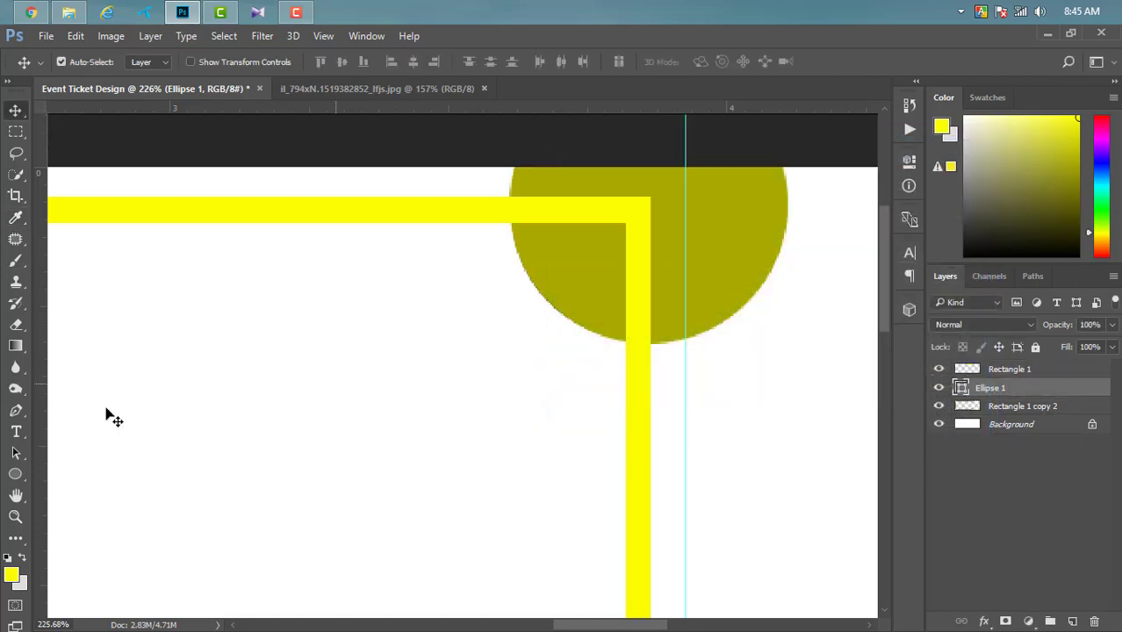
Step: Rasterize Ellipse 1 and erase everything outside the frame corner, leaving a quarter-circle
click(16, 325)
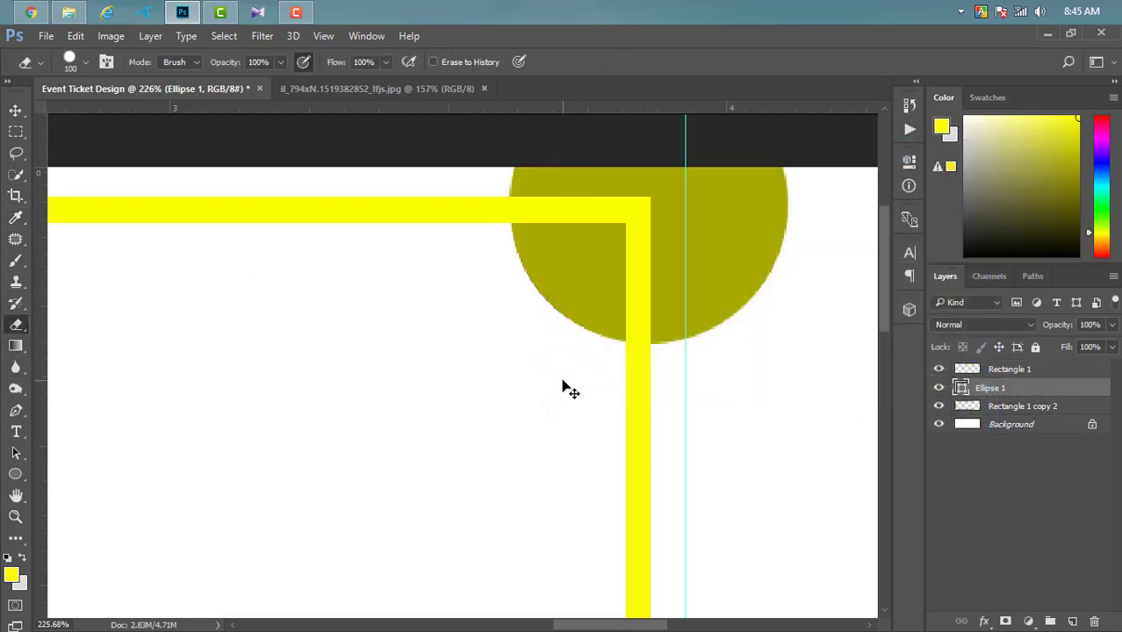
alt+scroll(563, 387, down, 2)
click(595, 290)
click(504, 270)
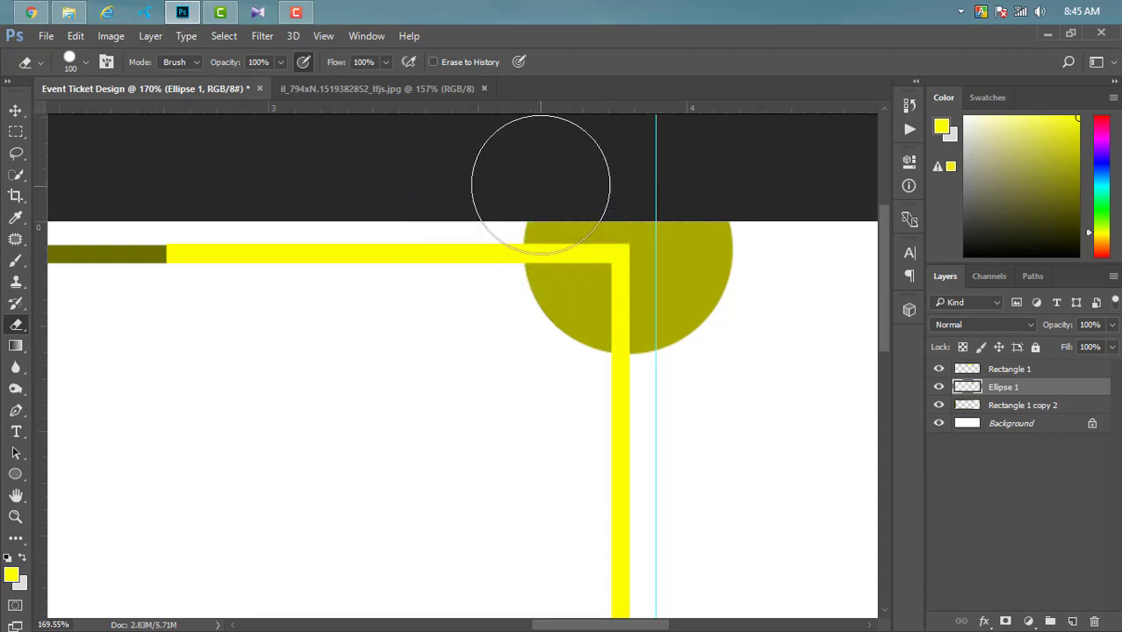
mouse_move(615, 188)
mouse_down()
mouse_move(654, 188)
mouse_move(692, 296)
mouse_up()
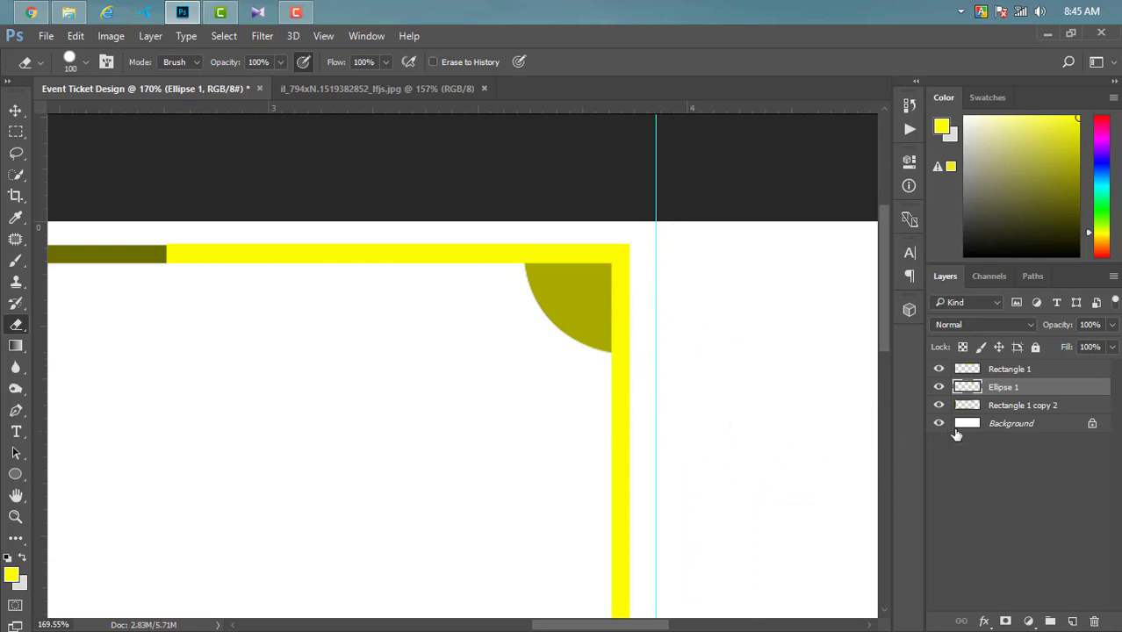
Step: Merge Ellipse 1 and Rectangle 1 into one layer
shift+click(1049, 369)
right_click(1049, 370)
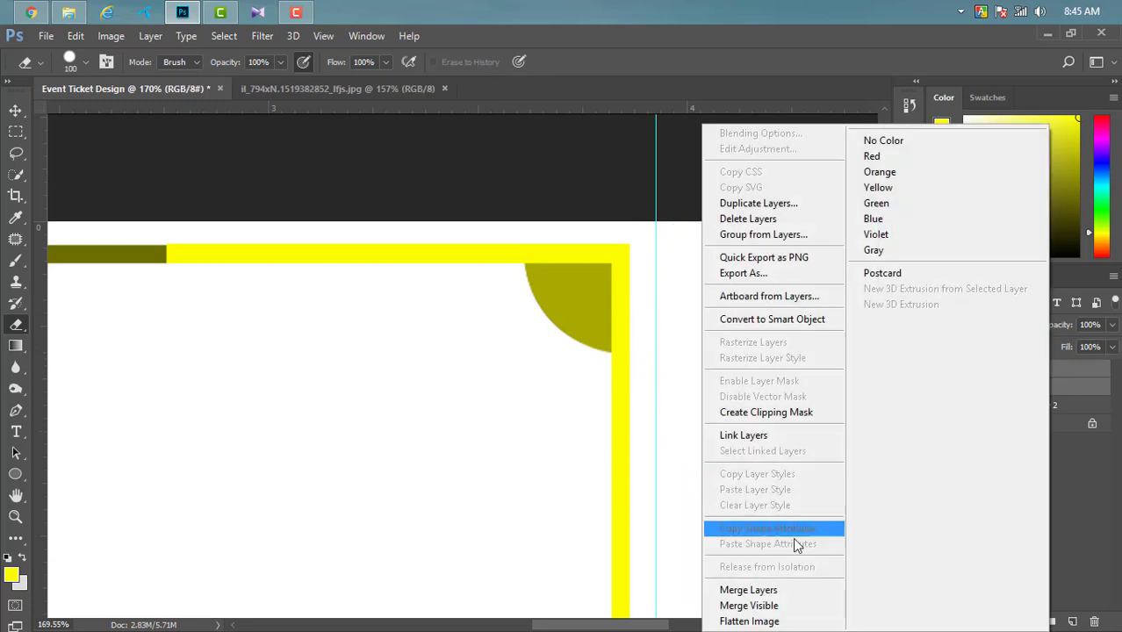
click(772, 589)
Step: Add an olive Color Overlay style to the merged Rectangle 1 layer
double_click(1062, 375)
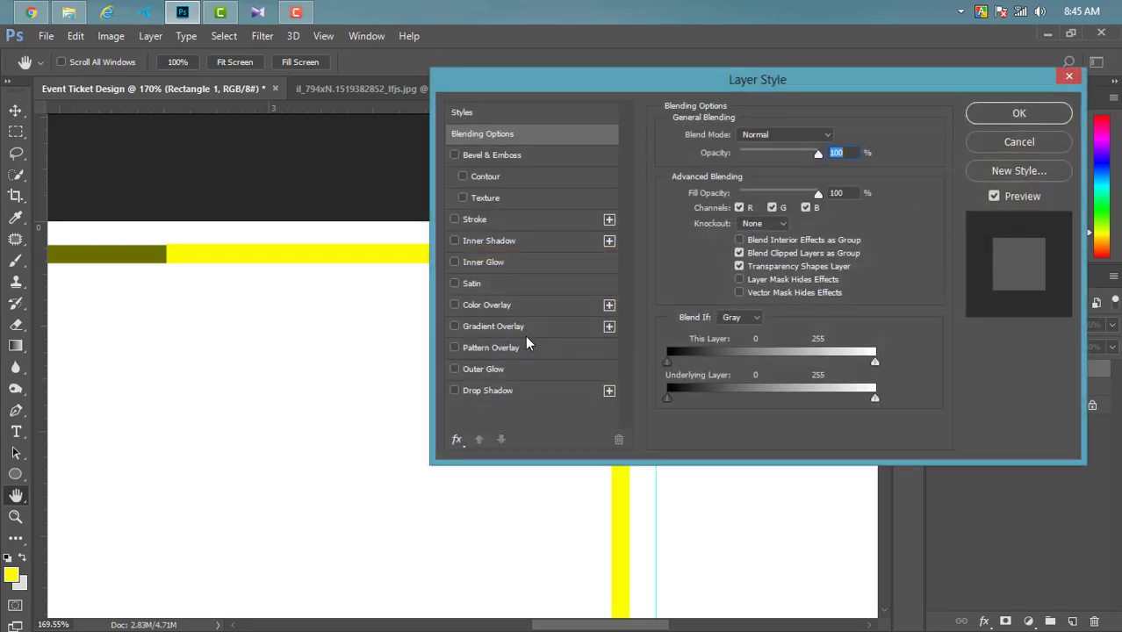
click(486, 305)
click(1019, 114)
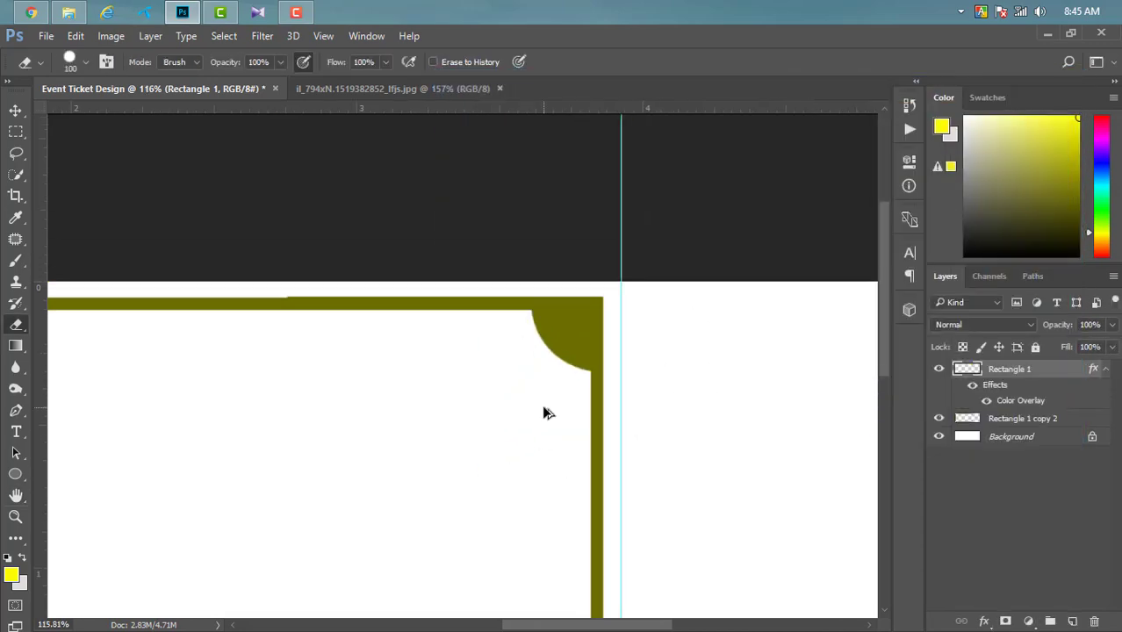
scroll(549, 417, down, 5)
Step: Nudge the quarter-circle corner piece right to the ticket's right edge
key(v)
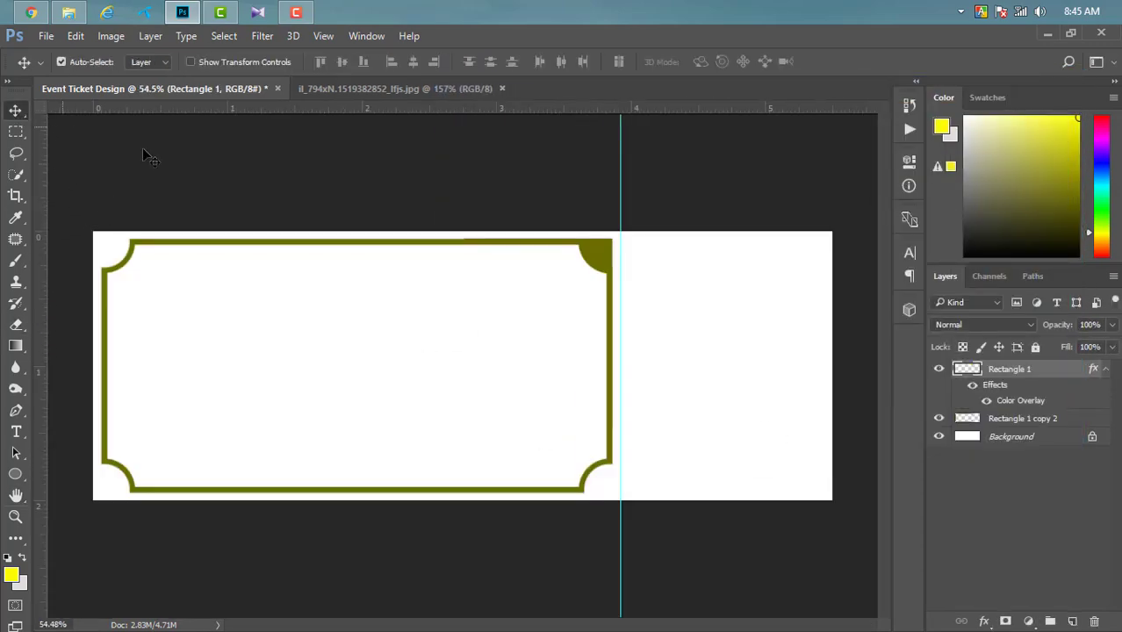
key(Right)
key(Right)
key(Right)
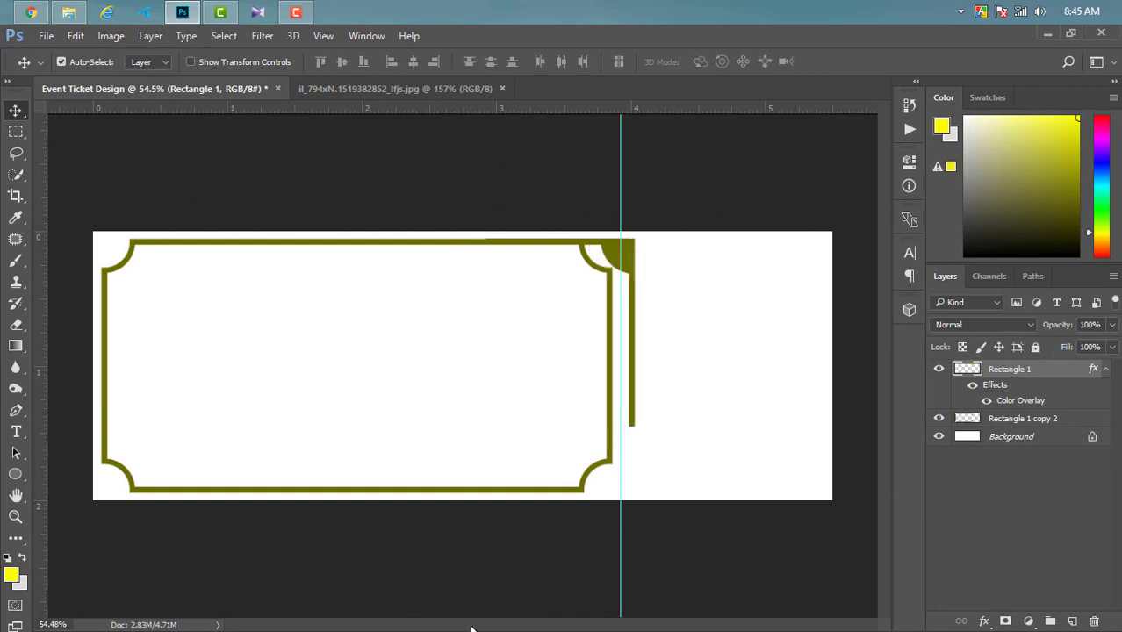
key(Right)
key(Right)
key(Right)
key(Right)
key(Right)
key(Right)
key(Right)
key(Right)
key(Right)
key(shift+Right)
key(shift+Right)
key(shift+Right)
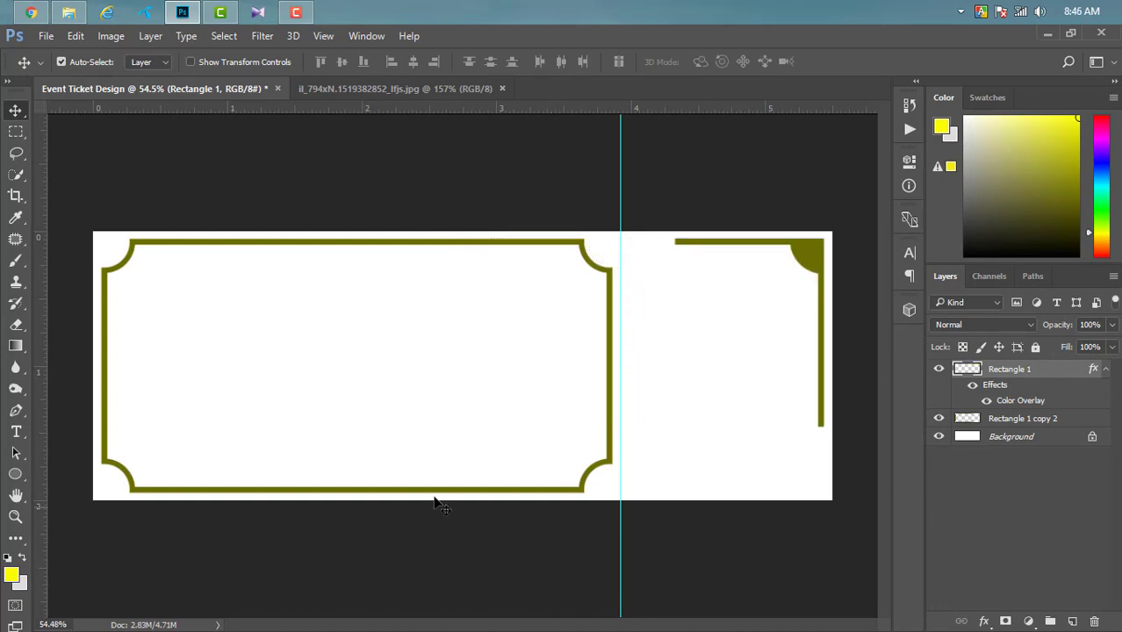
click(1104, 369)
Step: Duplicate the corner piece, flip it horizontally into the stub's top-left corner, and merge both
drag(1066, 379, 1073, 621)
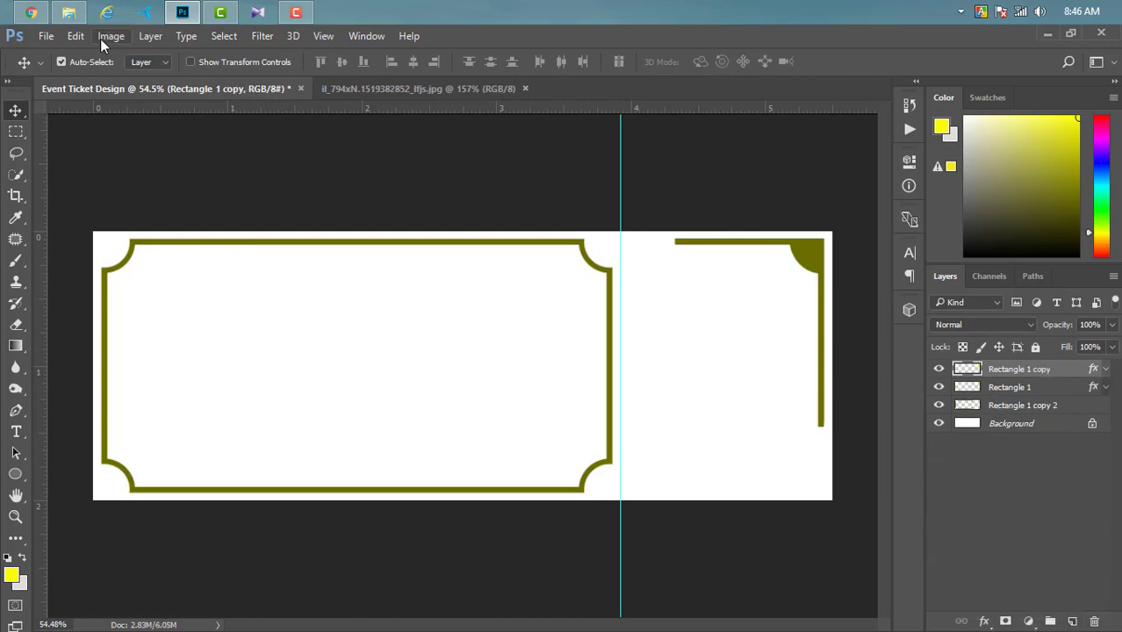
click(75, 36)
click(150, 366)
right_click(735, 316)
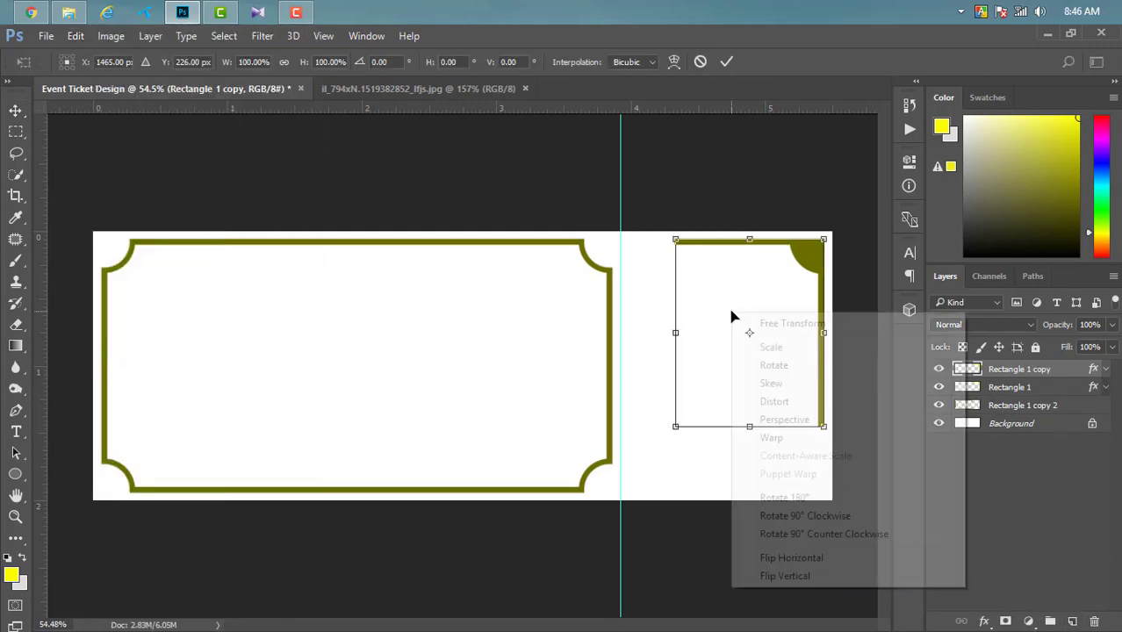
click(787, 558)
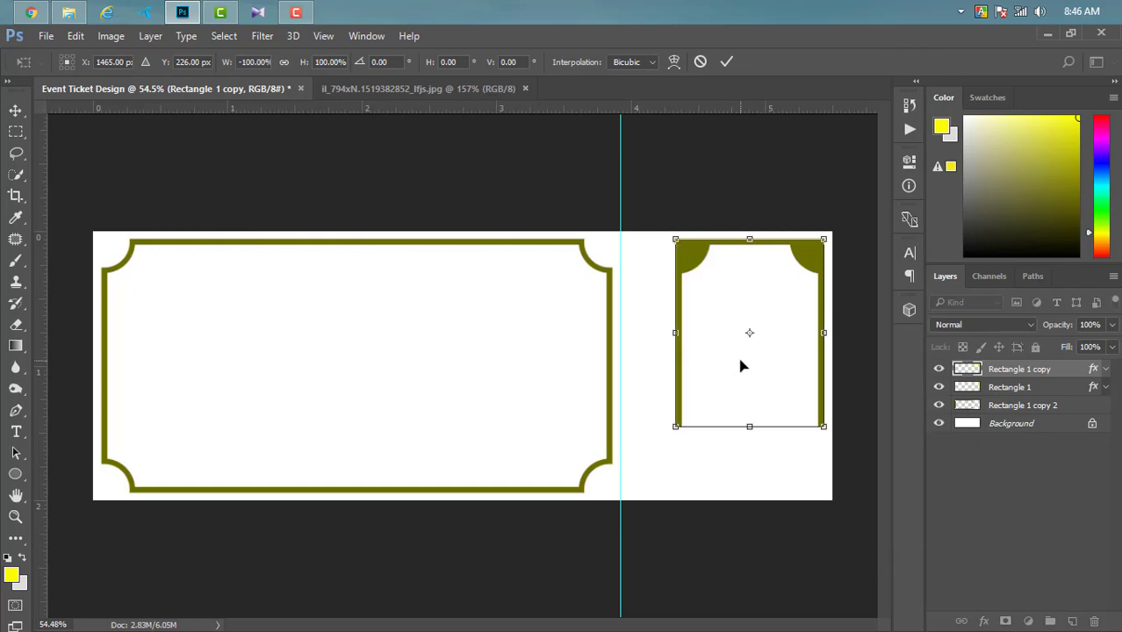
key(Left)
key(Left)
key(Left)
key(Left)
key(Left)
key(Left)
key(Left)
key(Left)
key(Left)
key(Left)
key(Left)
key(Left)
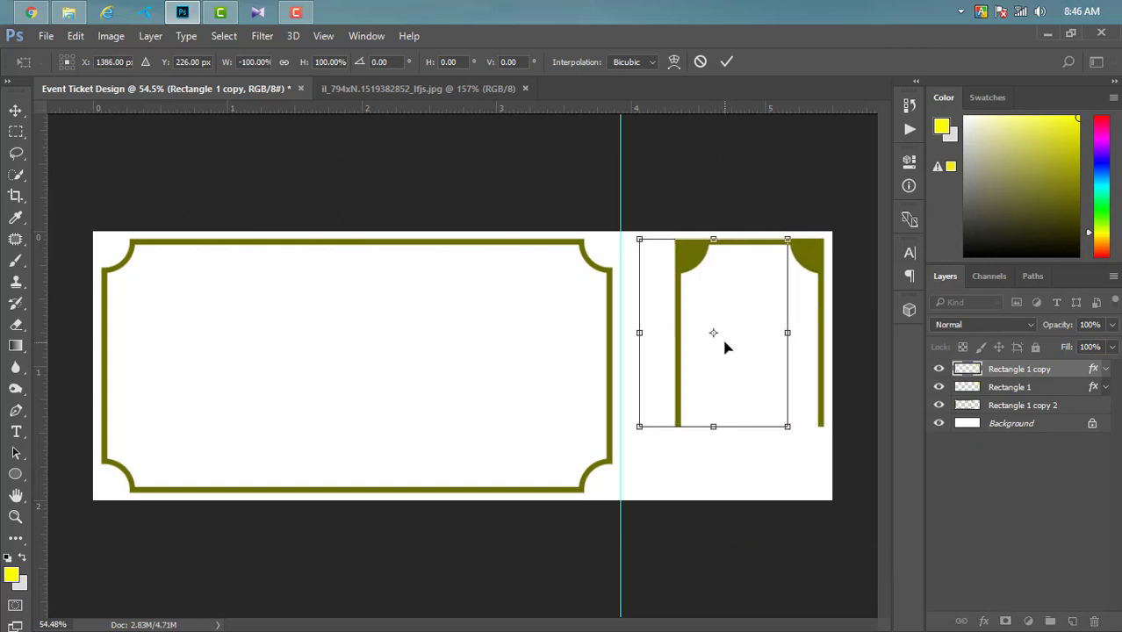
key(Left)
key(Left)
key(Left)
key(Left)
key(Left)
key(Left)
click(726, 62)
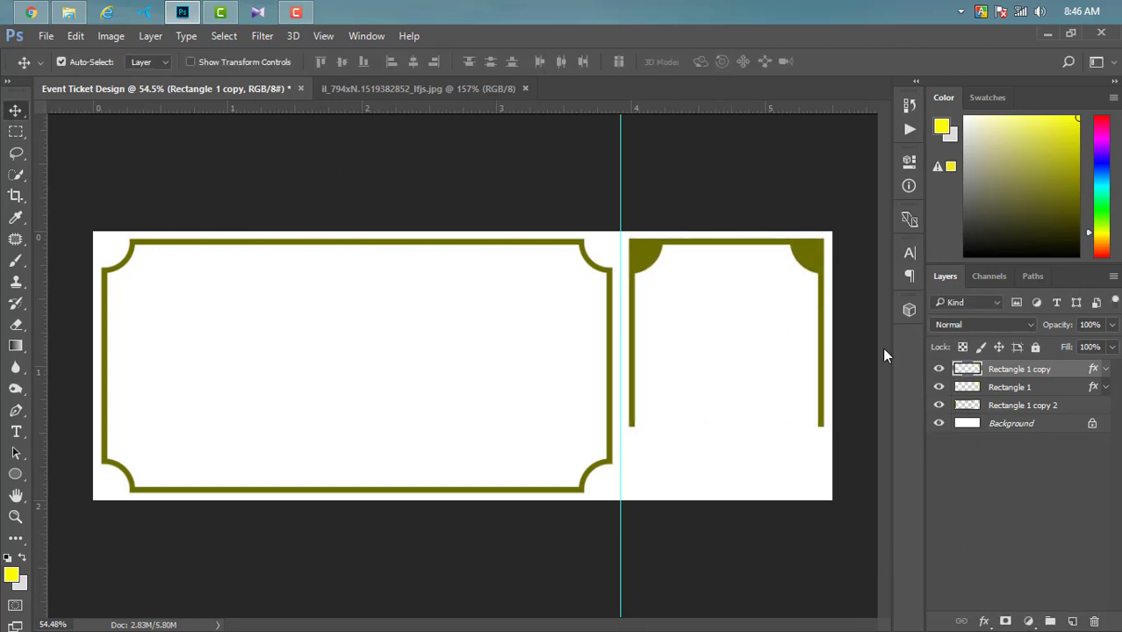
shift+click(1039, 386)
right_click(1037, 387)
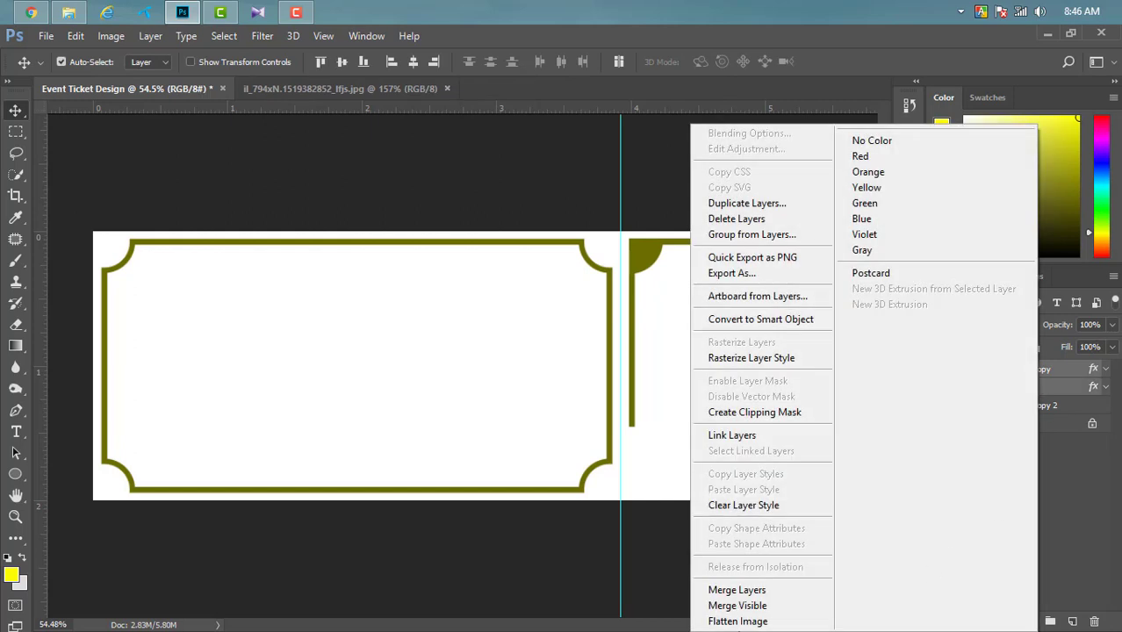
click(729, 591)
Step: Duplicate the merged top pieces, flip vertically, and move them to the stub's bottom
drag(1083, 380, 1072, 621)
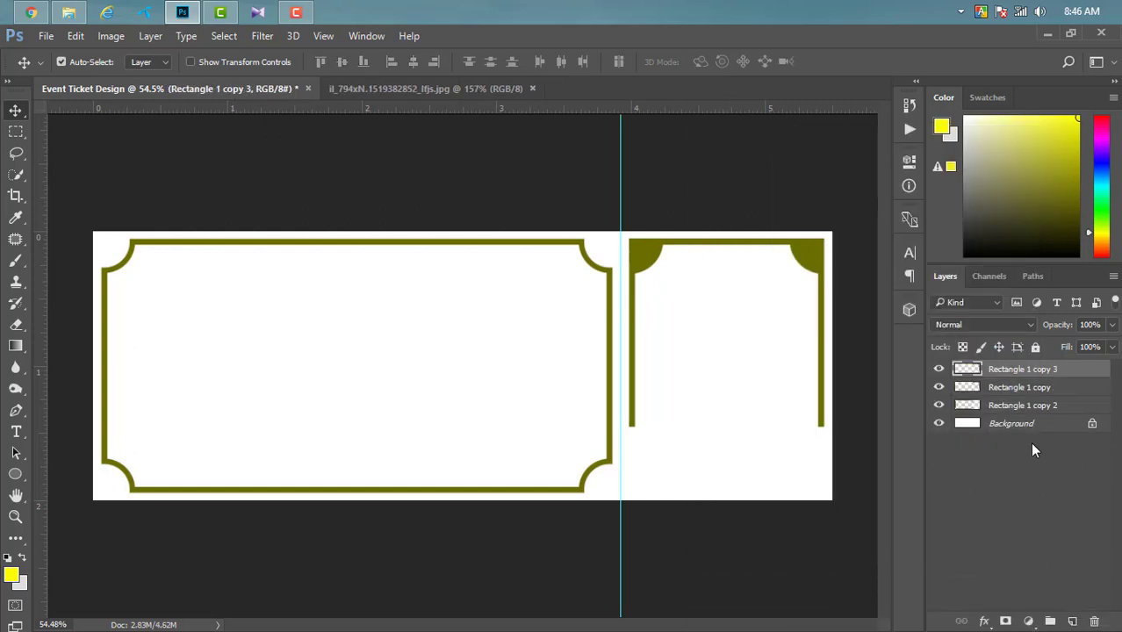
key(ctrl+t)
right_click(744, 337)
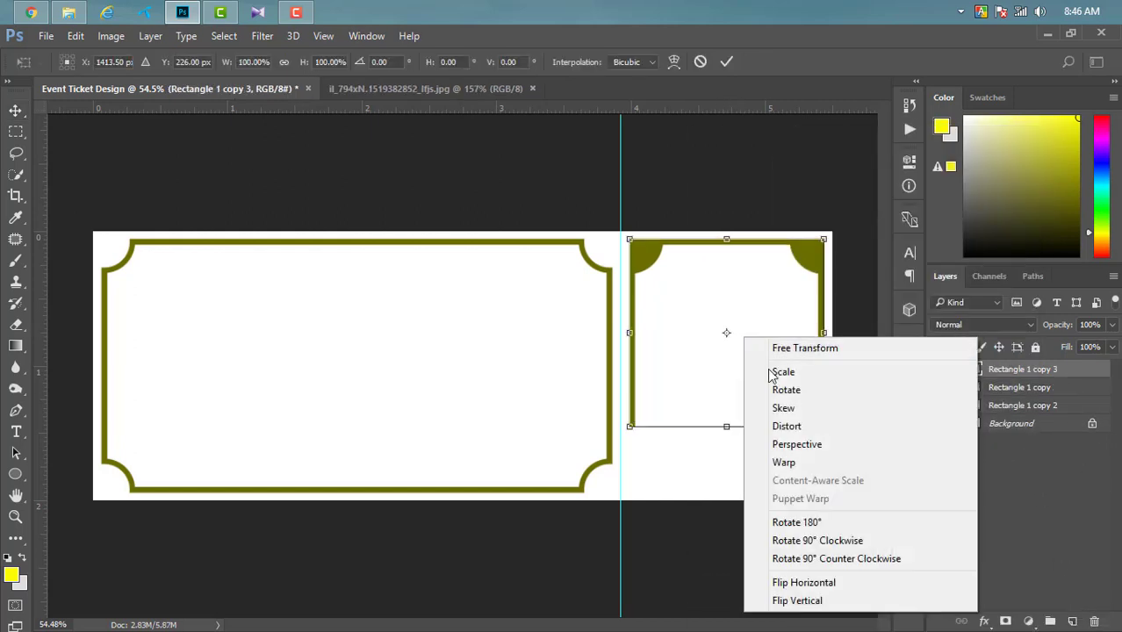
click(780, 601)
key(shift+Down)
key(shift+Down)
key(shift+Down)
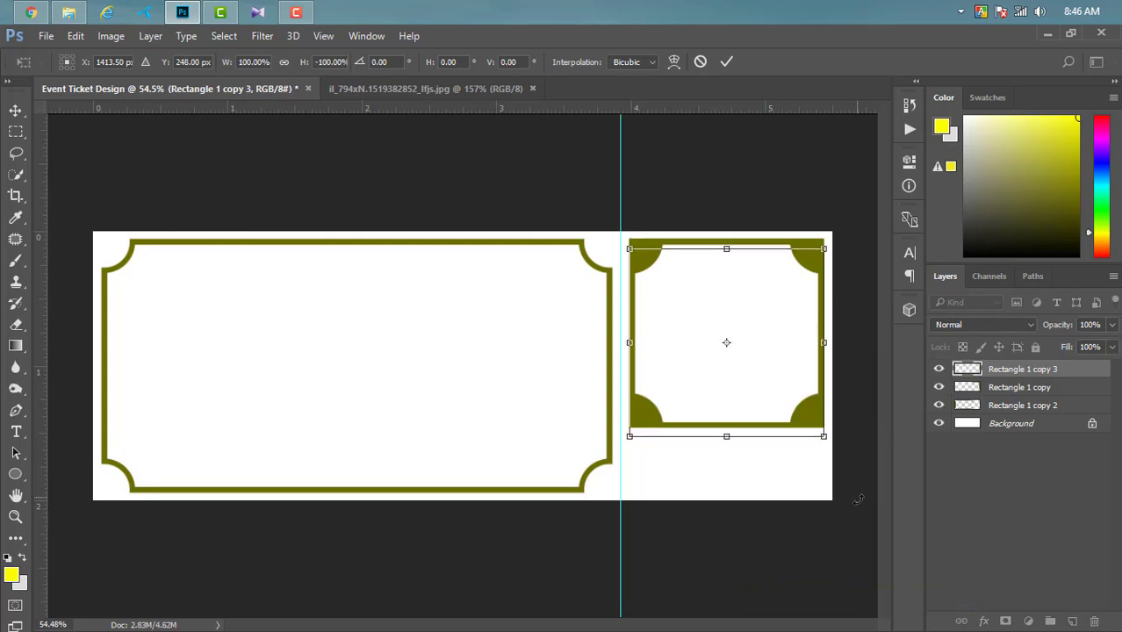
key(shift+Down)
key(shift+Down)
key(shift+Down)
key(shift+Down)
key(shift+Down)
key(shift+Down)
key(shift+Down)
key(shift+Down)
key(shift+Down)
key(shift+Down)
key(shift+Down)
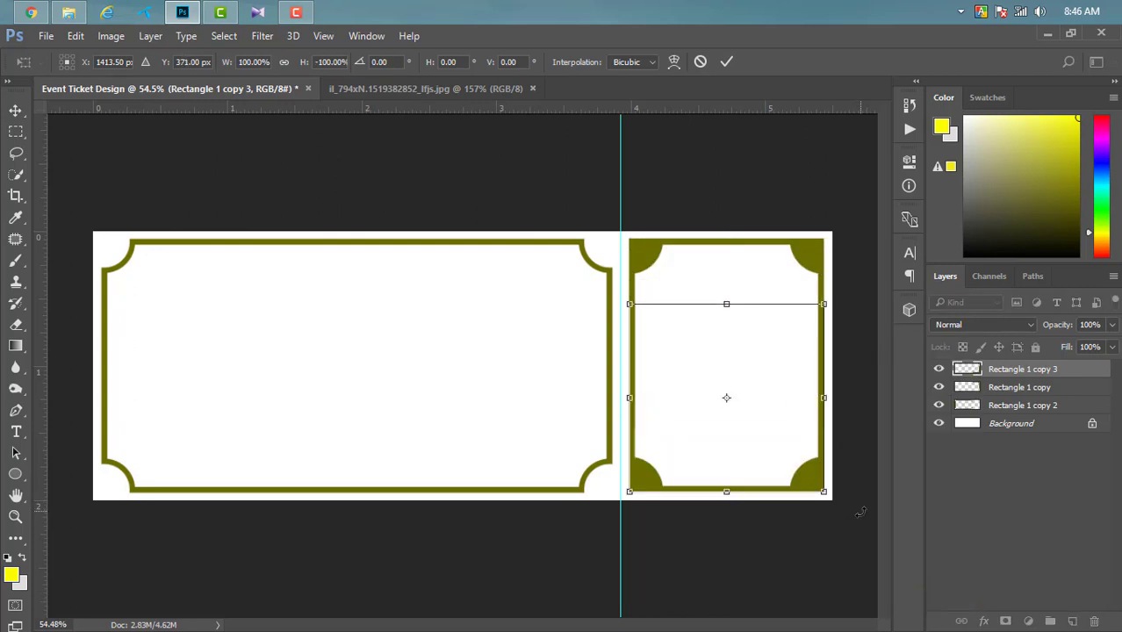
Step: Place the gold glitter image and clip it to the right stub frame
click(727, 61)
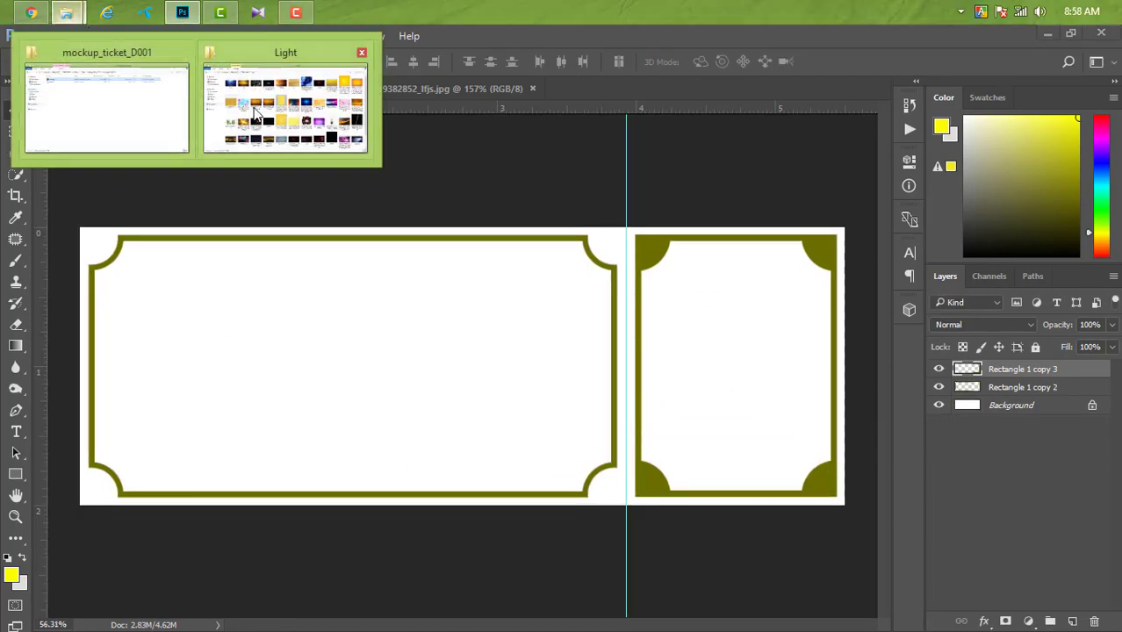
click(290, 105)
mouse_move(198, 298)
mouse_down()
mouse_move(176, 26)
mouse_move(492, 378)
mouse_move(754, 374)
mouse_up()
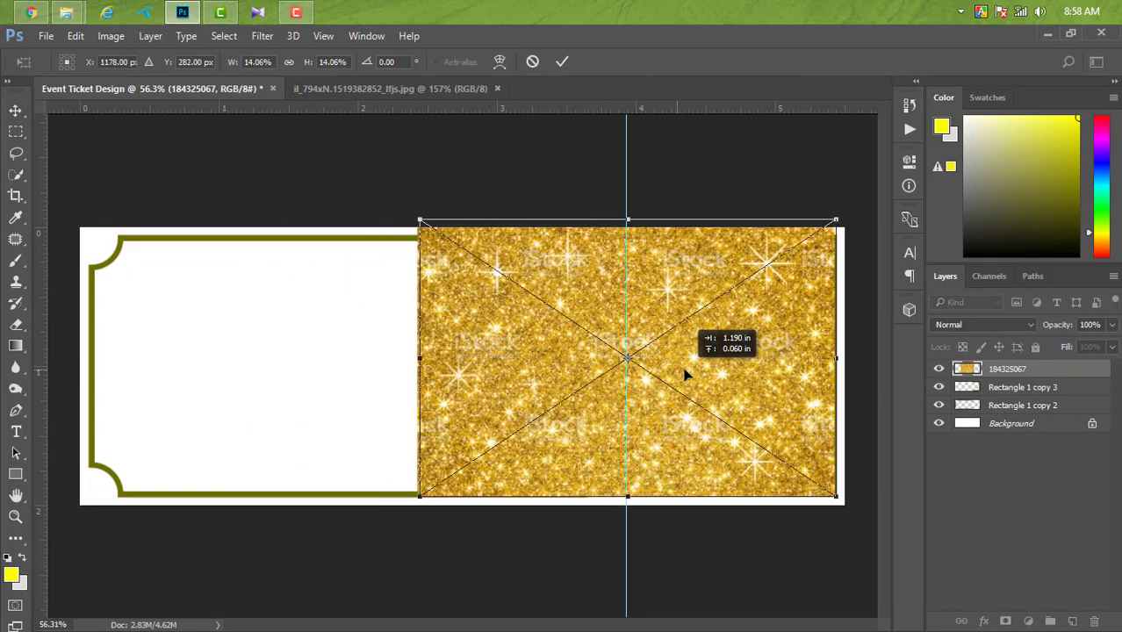
click(562, 62)
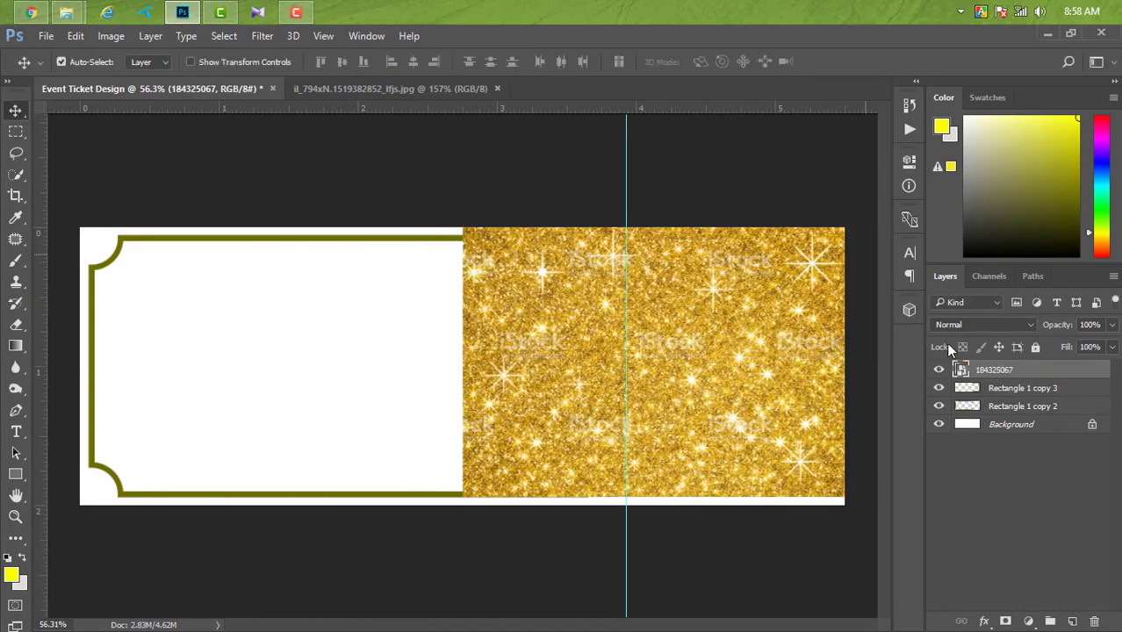
drag(1060, 376, 1059, 380)
right_click(1053, 378)
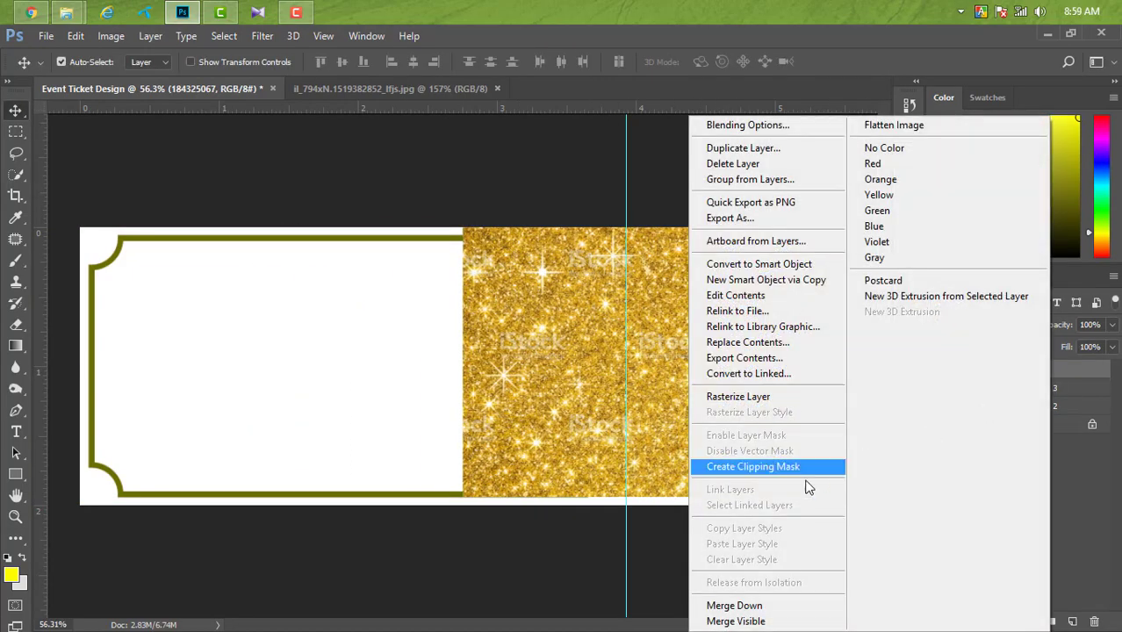
click(796, 471)
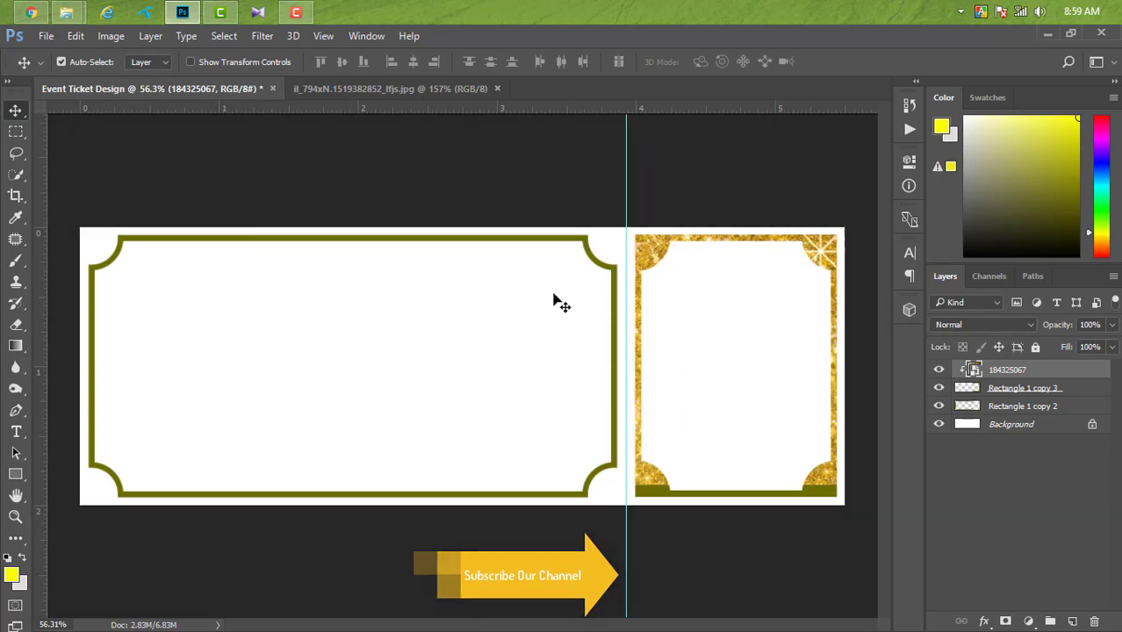
Step: Duplicate the glitter, rasterize and erase the copy's excess, then show the original layer again
mouse_move(1093, 372)
mouse_down()
mouse_move(1054, 536)
mouse_move(1072, 621)
mouse_up()
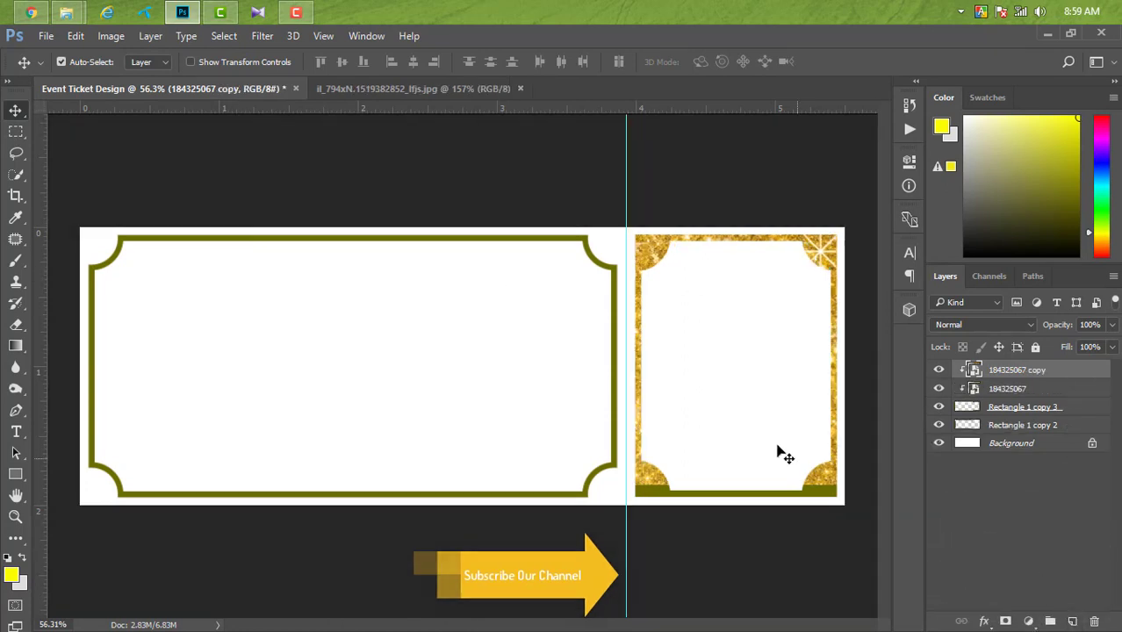
click(939, 370)
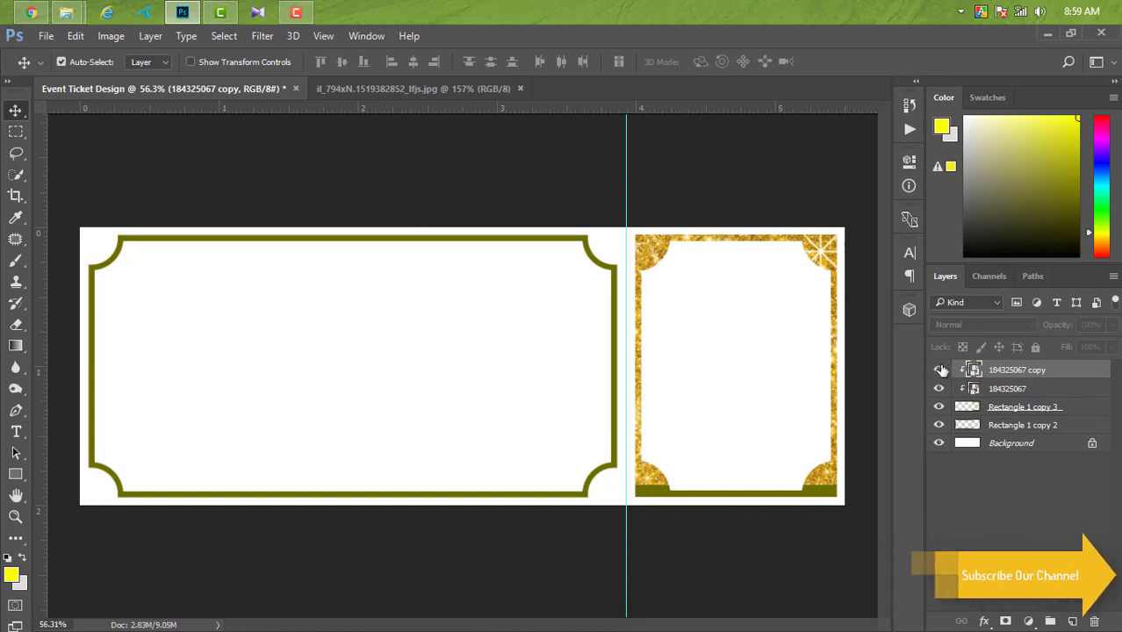
click(938, 388)
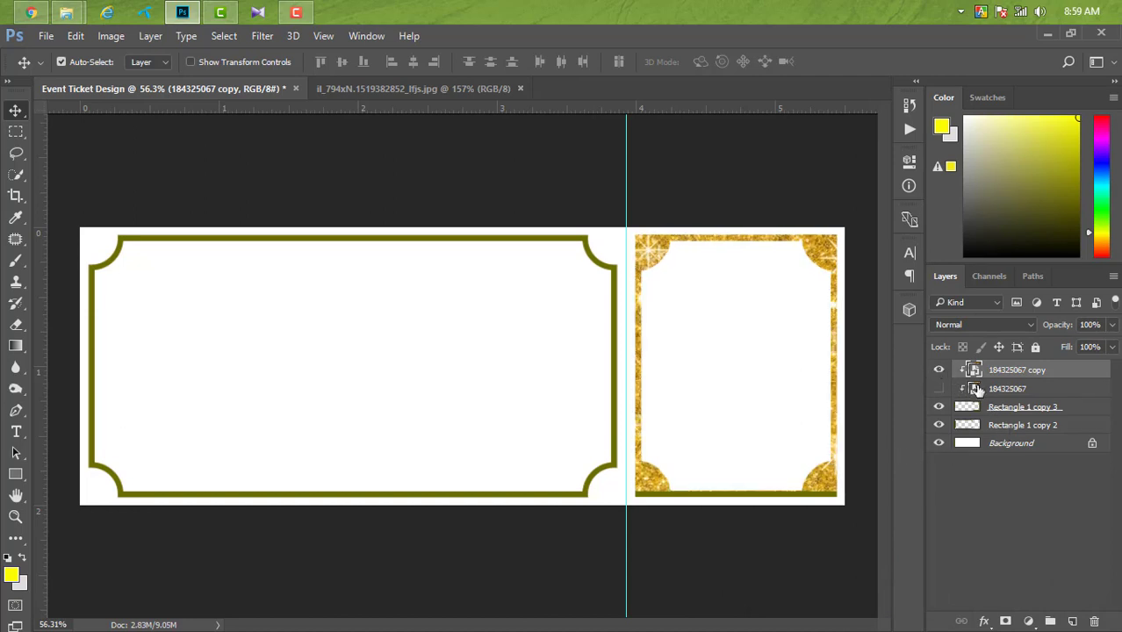
click(15, 324)
click(698, 328)
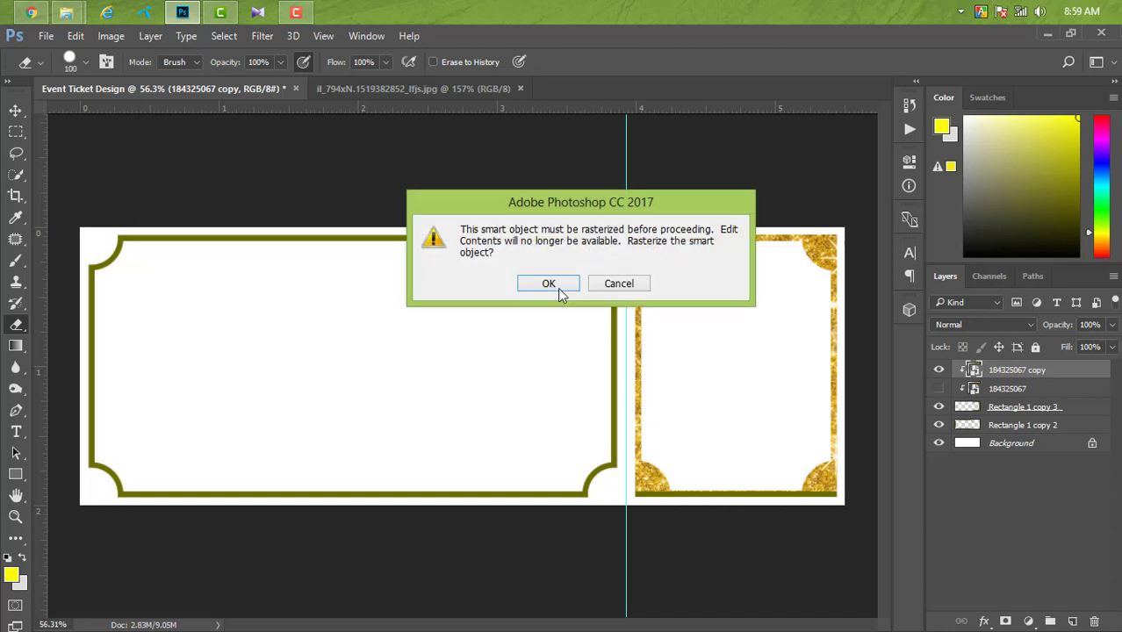
click(556, 284)
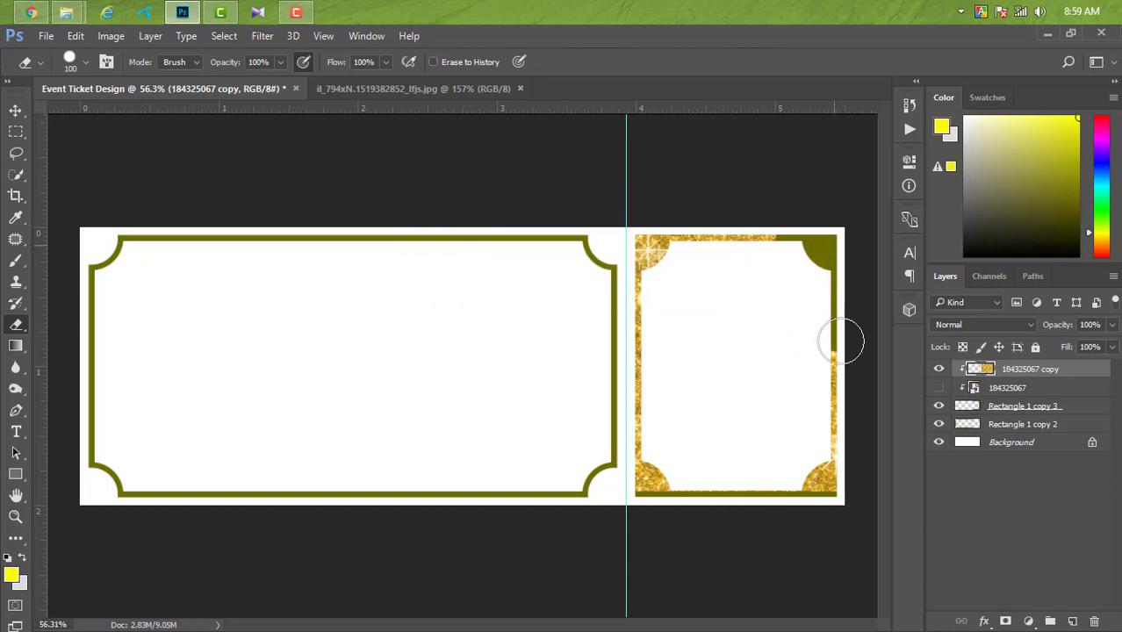
click(938, 388)
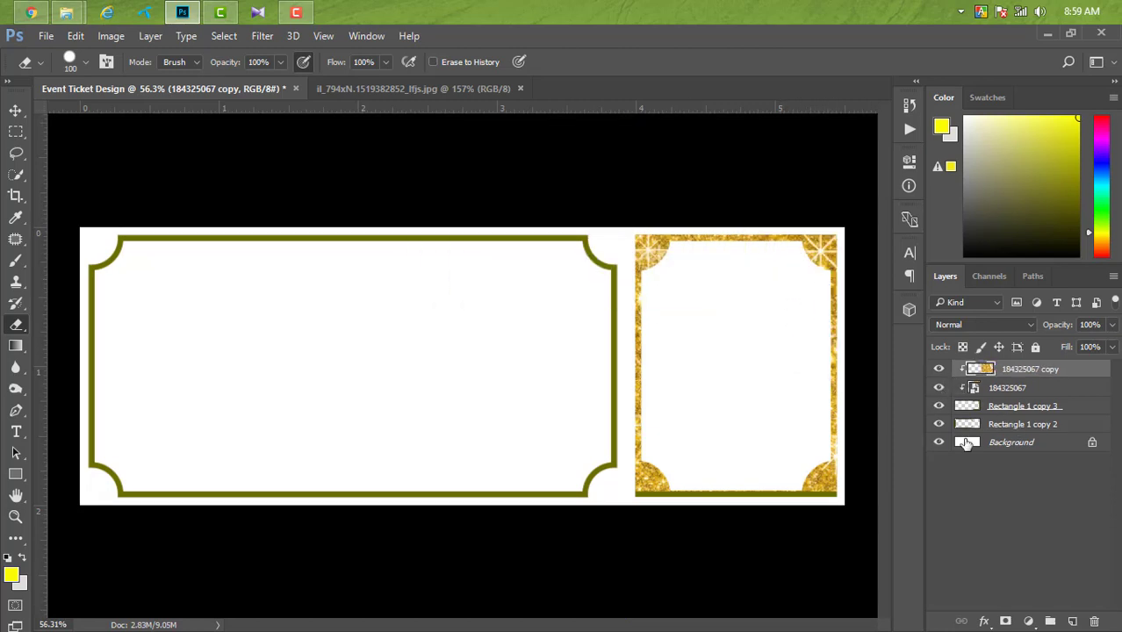
mouse_move(66, 12)
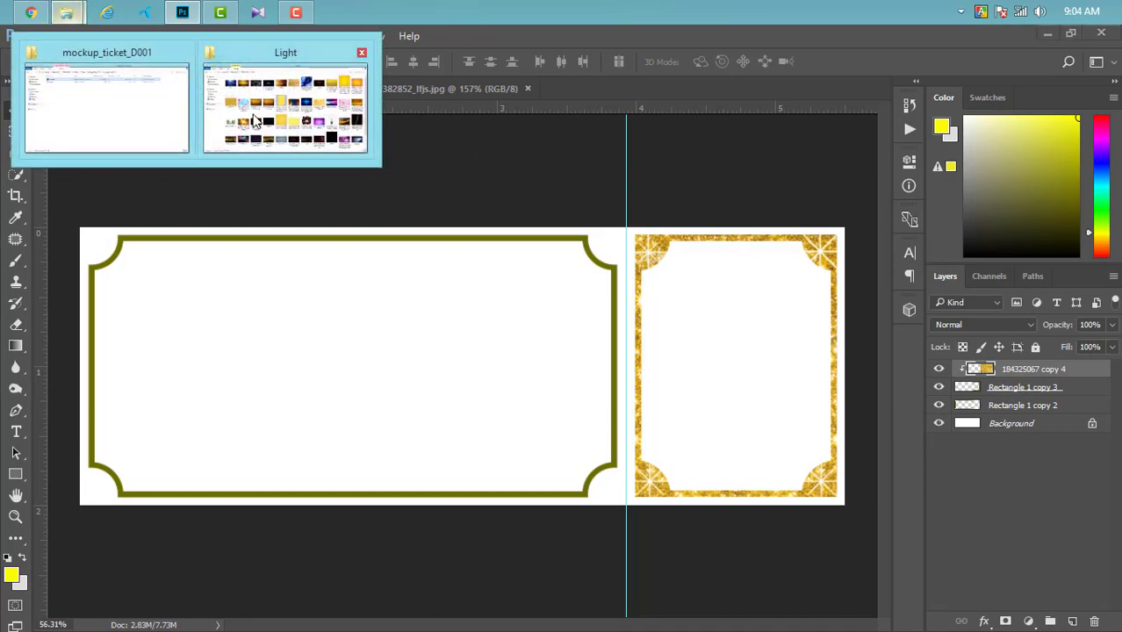
Step: Place glitter image 184325067, scale it over the main frame, and clip it to Rectangle 1 copy 2
click(288, 101)
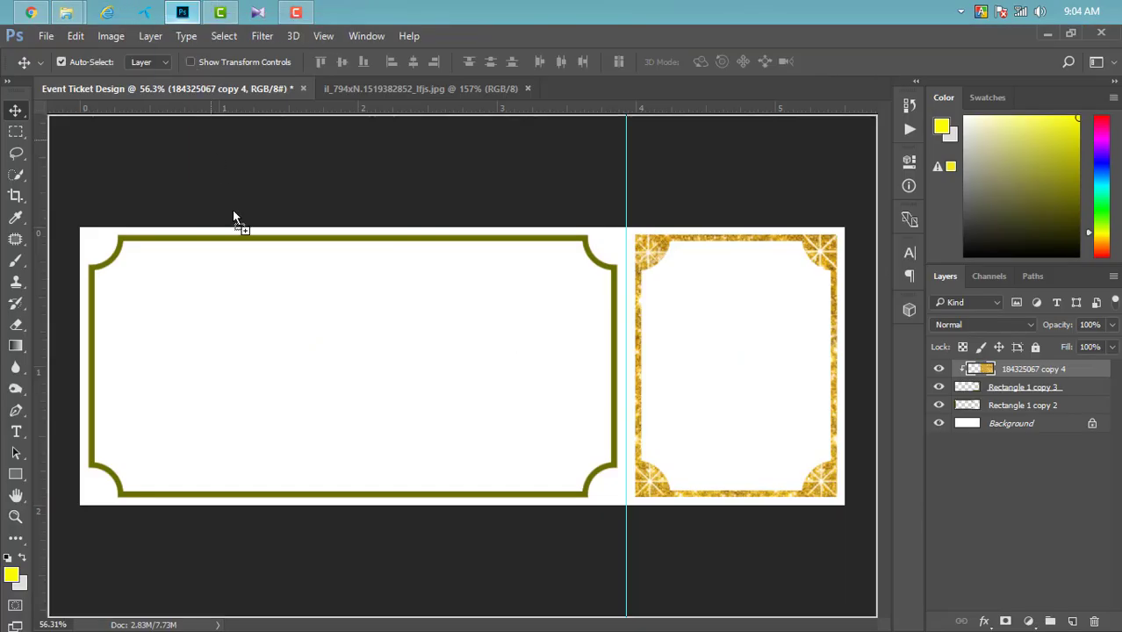
mouse_move(174, 9)
mouse_down()
mouse_move(459, 376)
mouse_move(422, 389)
mouse_up()
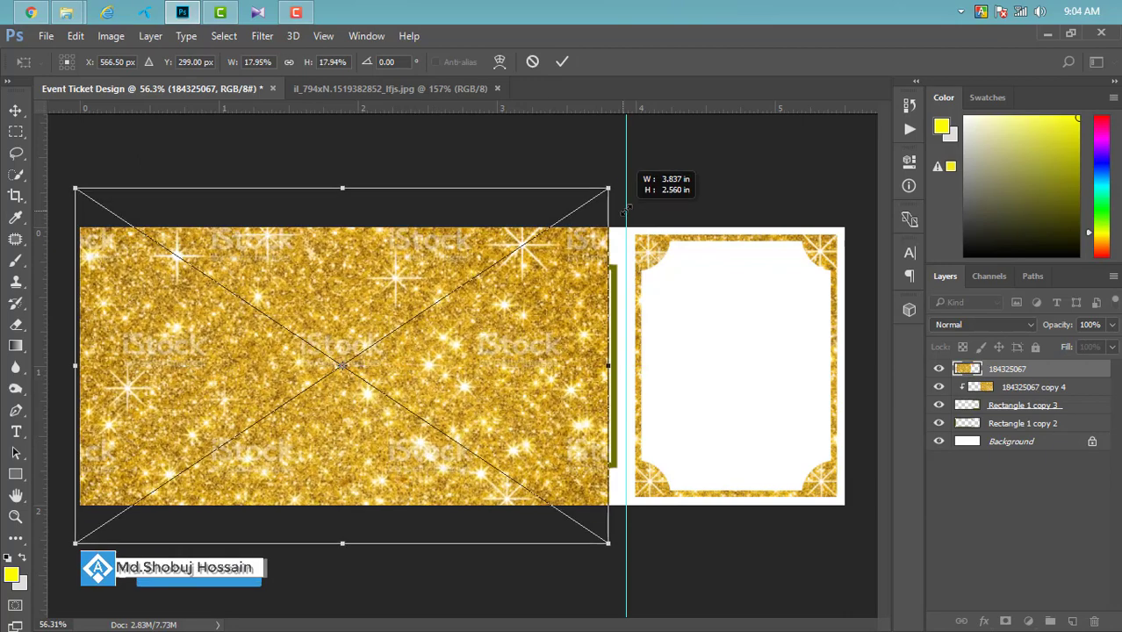
drag(555, 222, 644, 207)
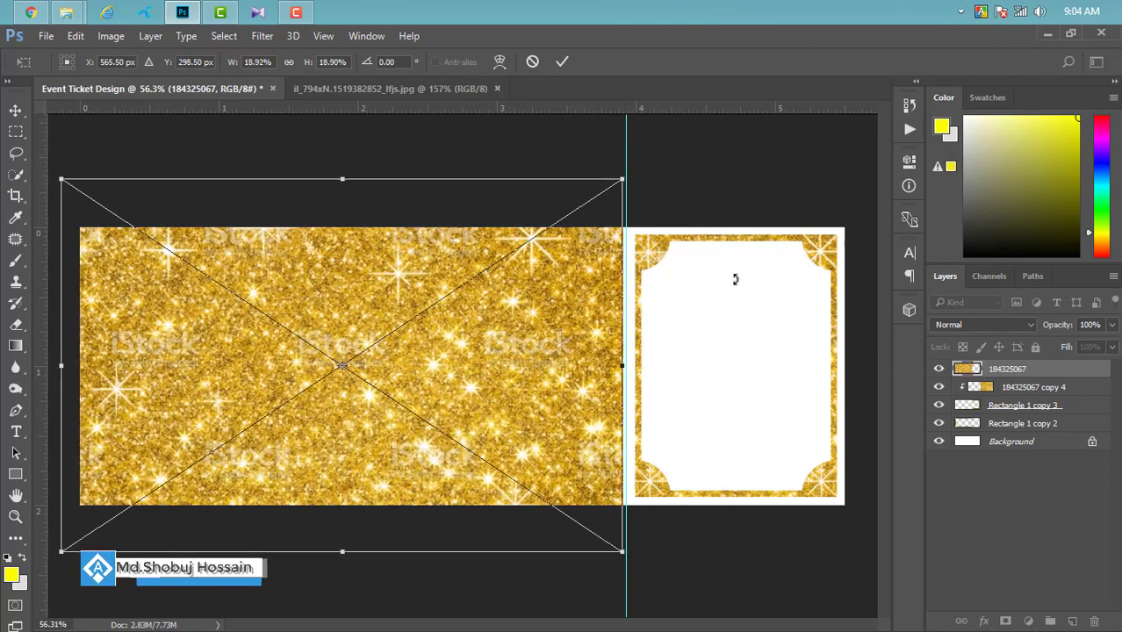
click(562, 61)
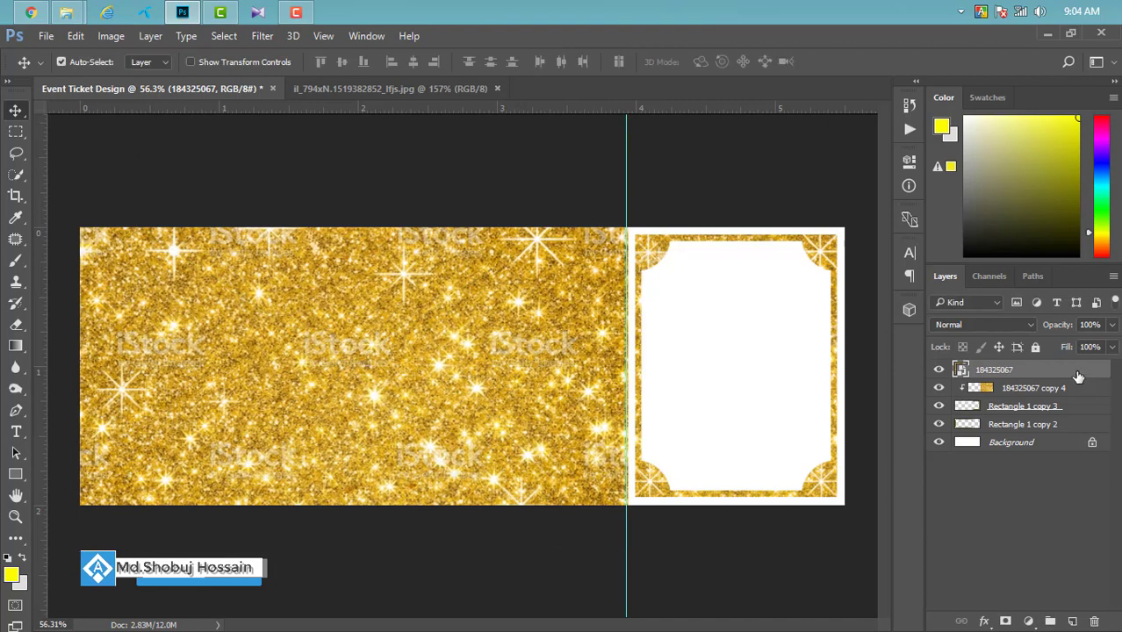
drag(1073, 373, 1061, 412)
right_click(984, 406)
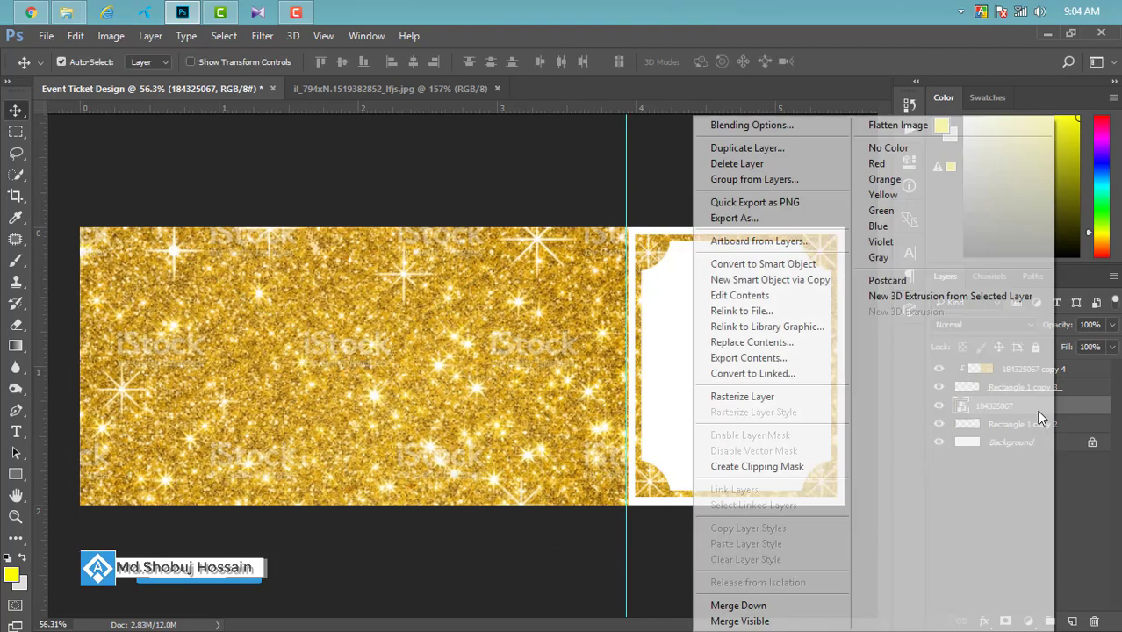
click(816, 472)
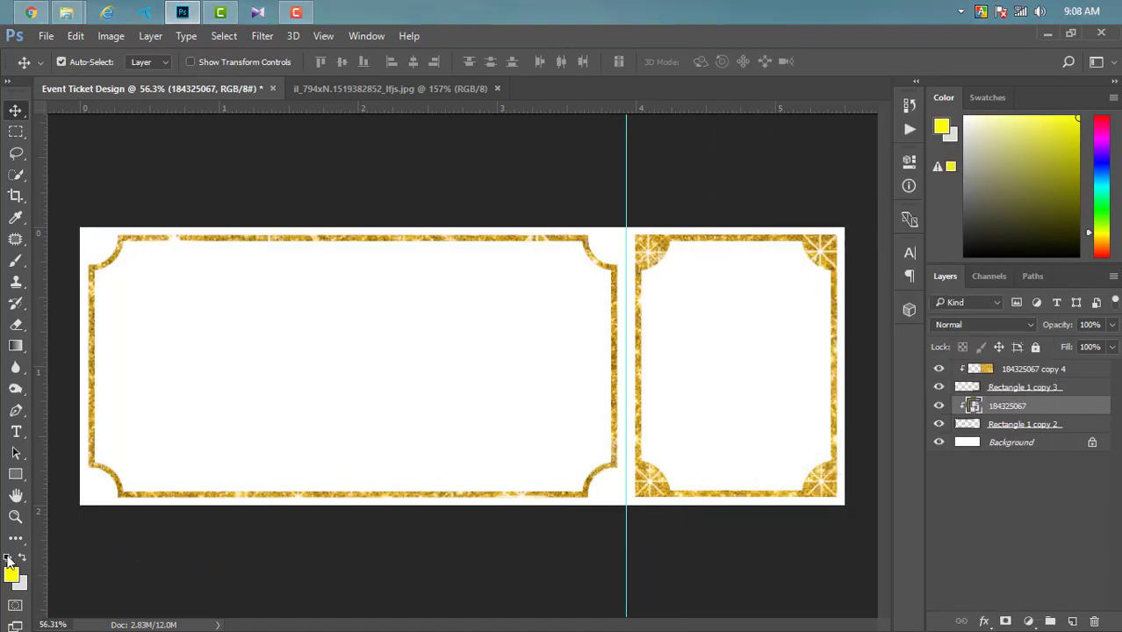
Step: Add a #000000 black rectangle covering the whole ticket, placed just above Background
click(16, 474)
mouse_move(58, 209)
mouse_down()
mouse_move(298, 365)
mouse_move(856, 527)
mouse_up()
click(863, 156)
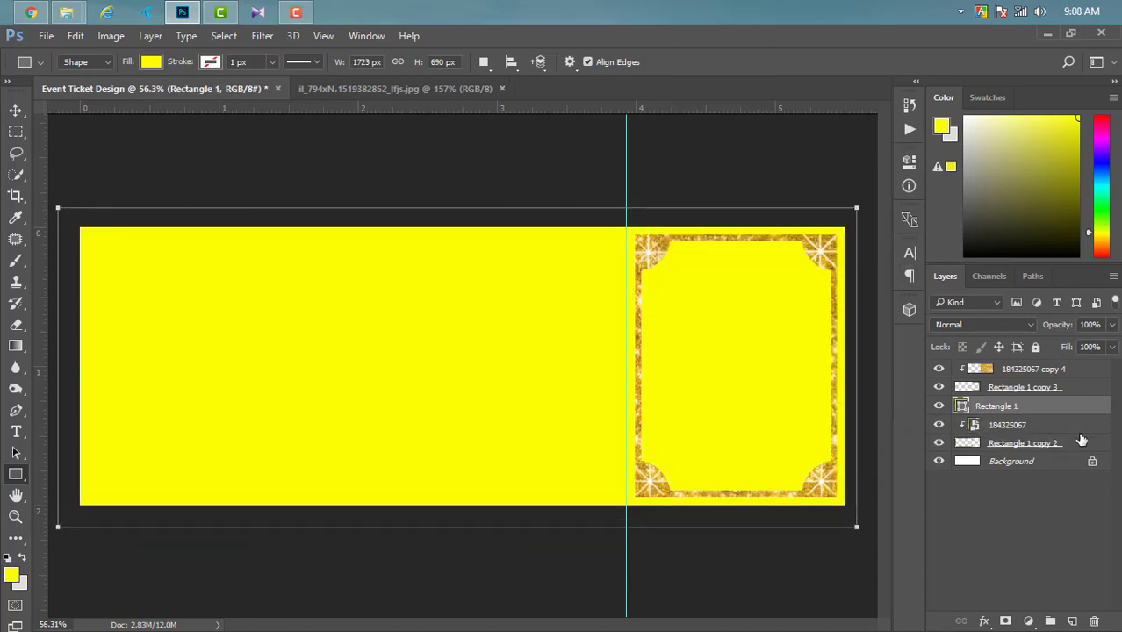
mouse_move(1060, 411)
mouse_down()
mouse_move(1060, 450)
mouse_move(1024, 450)
mouse_up()
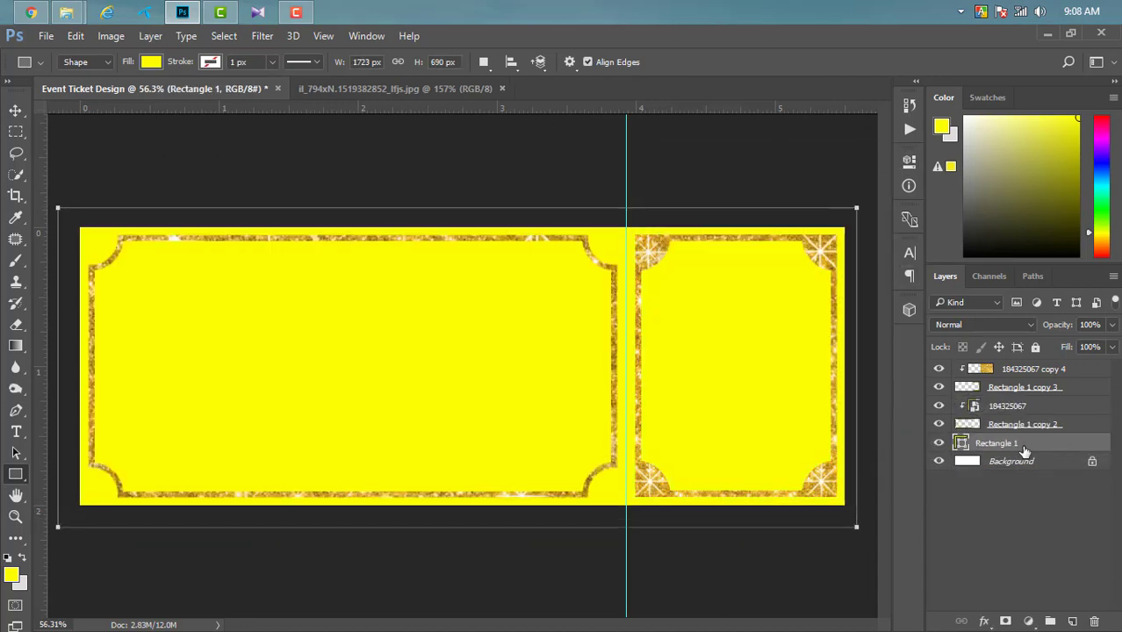
double_click(961, 445)
drag(571, 374, 518, 422)
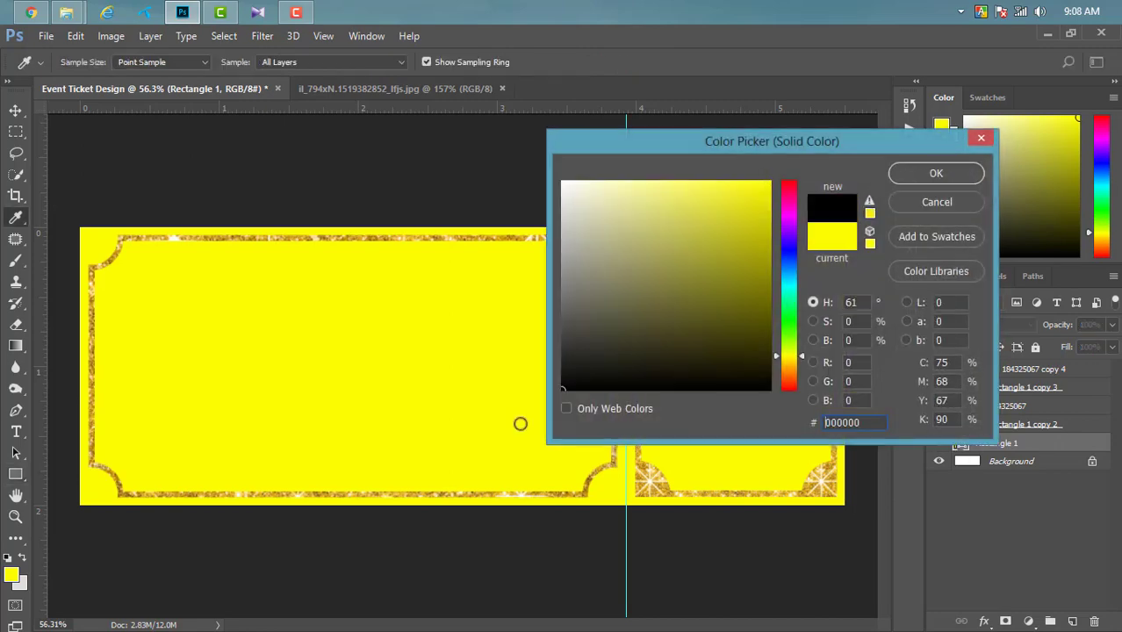
click(933, 174)
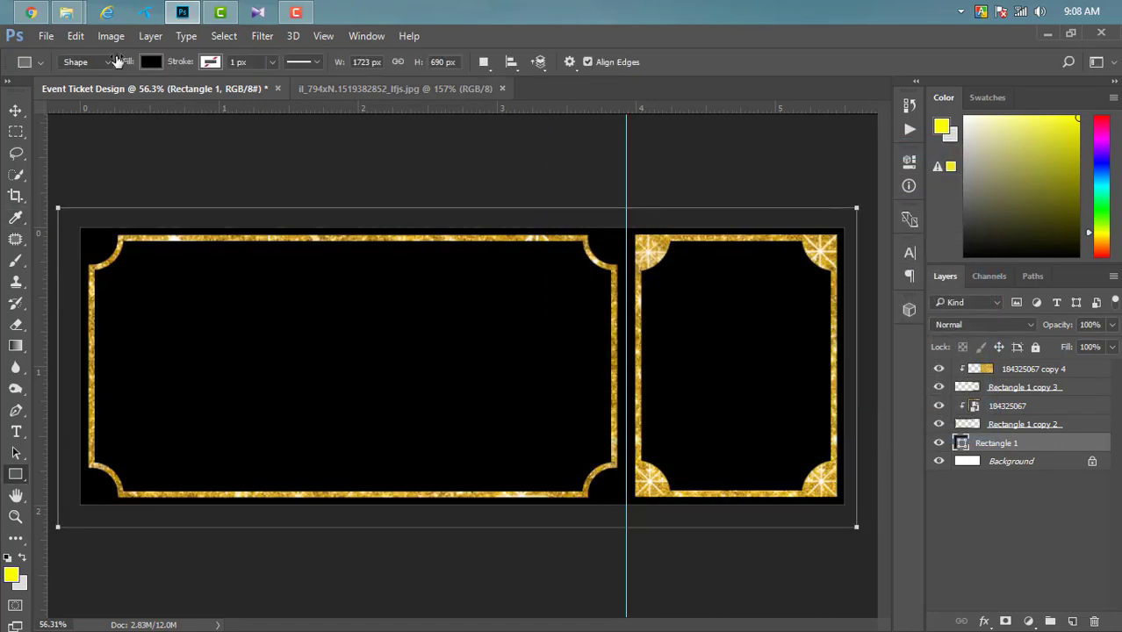
click(182, 12)
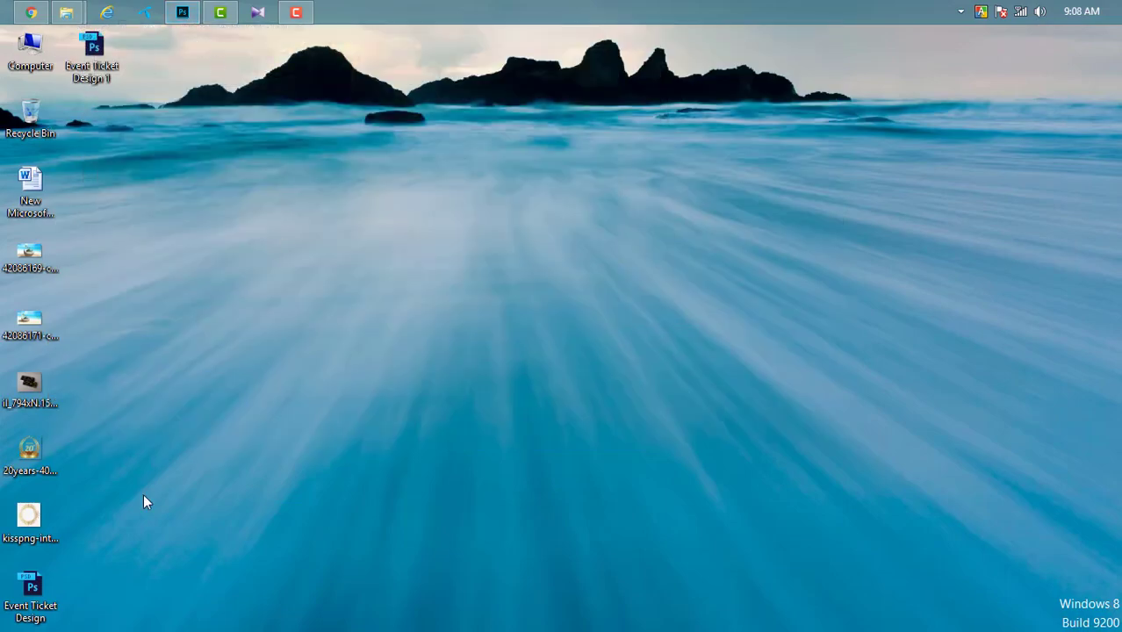
Step: Shrink the placed ornate gold frame to fit the ticket
click(182, 12)
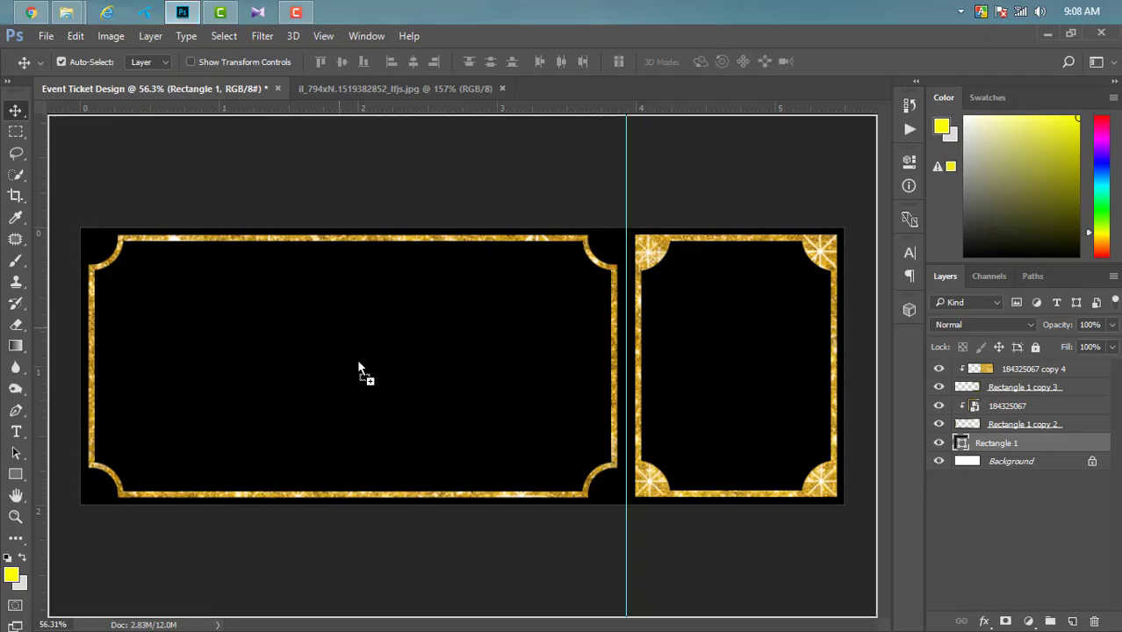
key(ctrl+t)
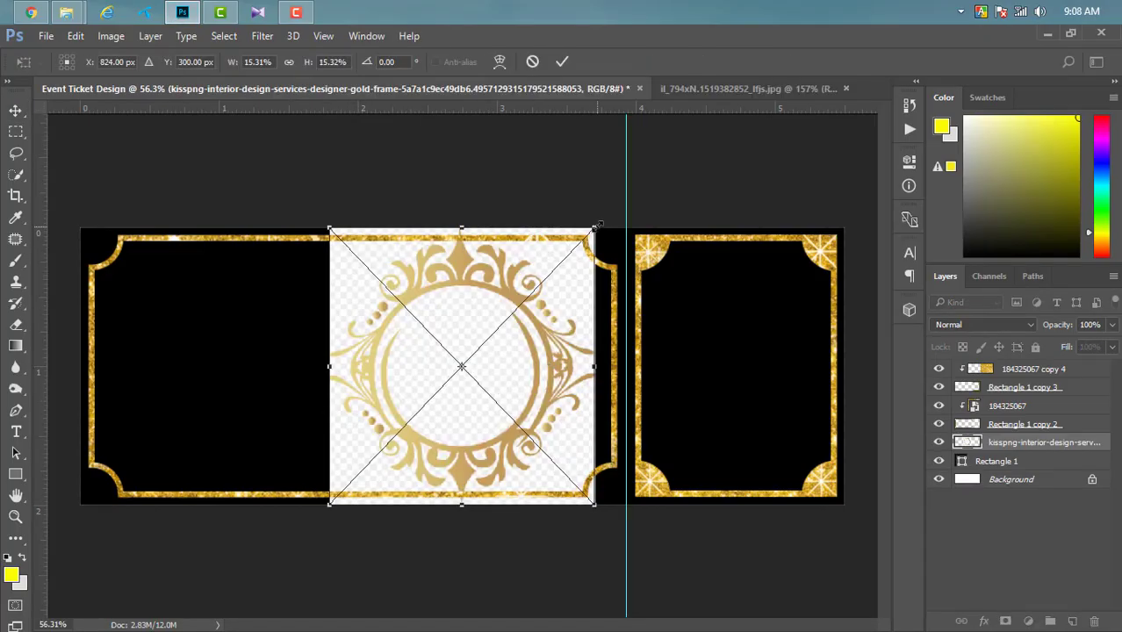
drag(598, 226, 572, 246)
click(563, 66)
scroll(471, 496, up, 1)
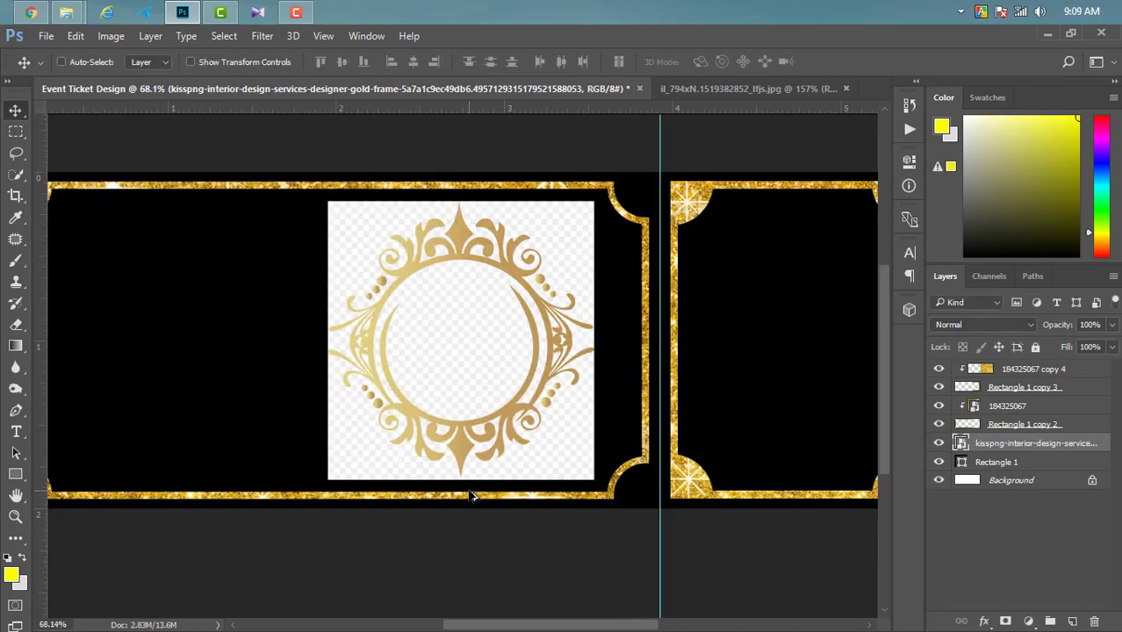
Step: Rasterize the ornate frame and erase its white inner, upper and lower areas with Magic Eraser
right_click(19, 323)
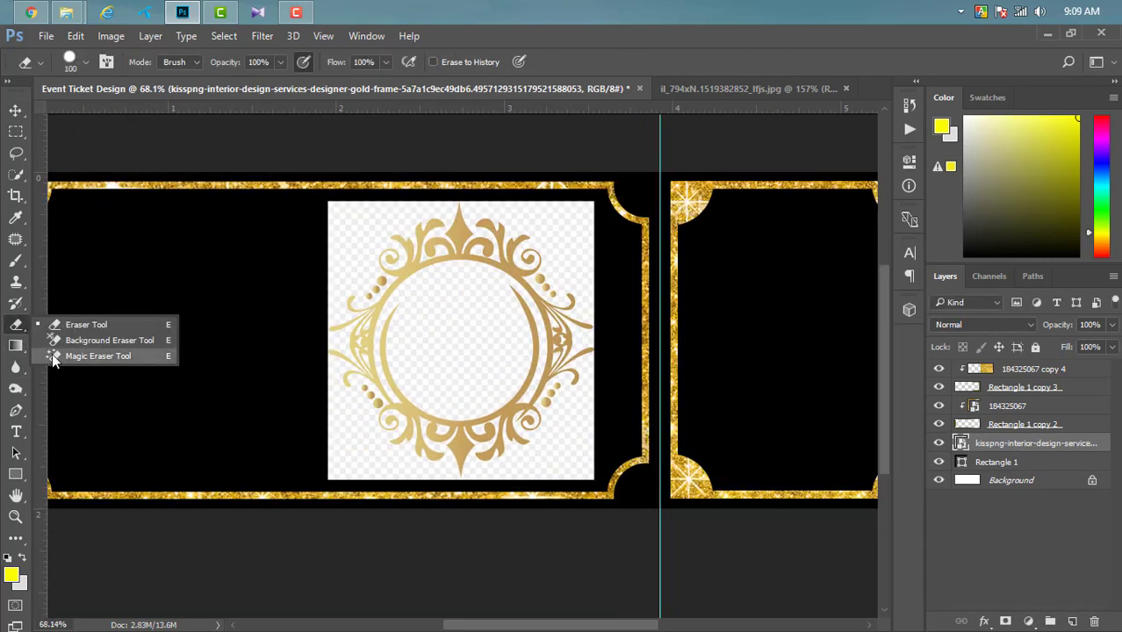
click(54, 357)
click(458, 338)
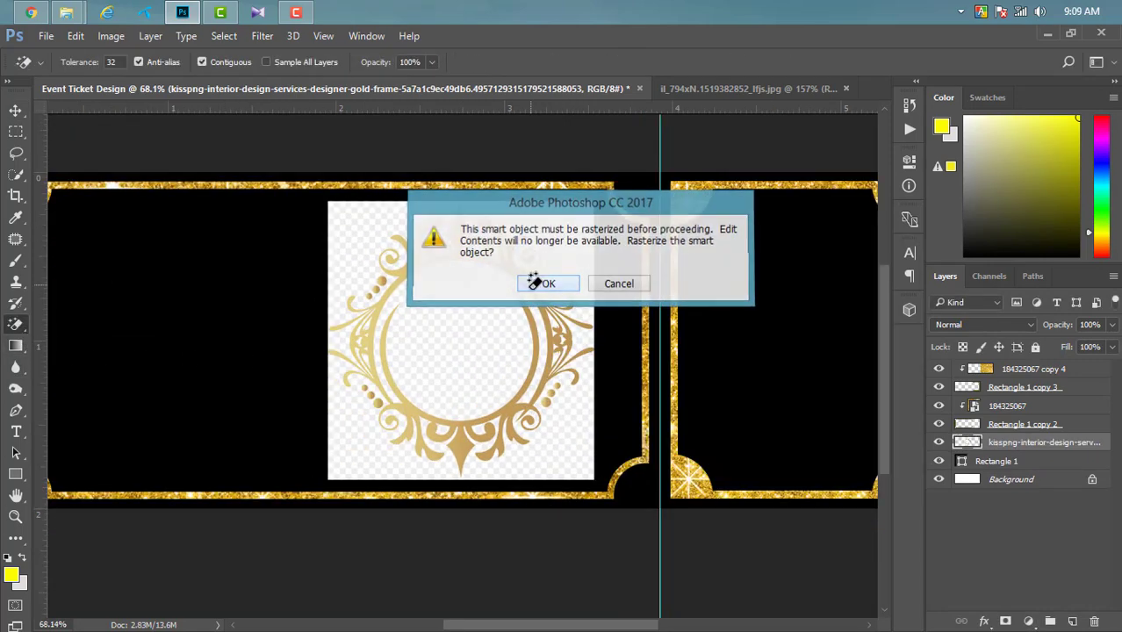
click(545, 283)
click(555, 235)
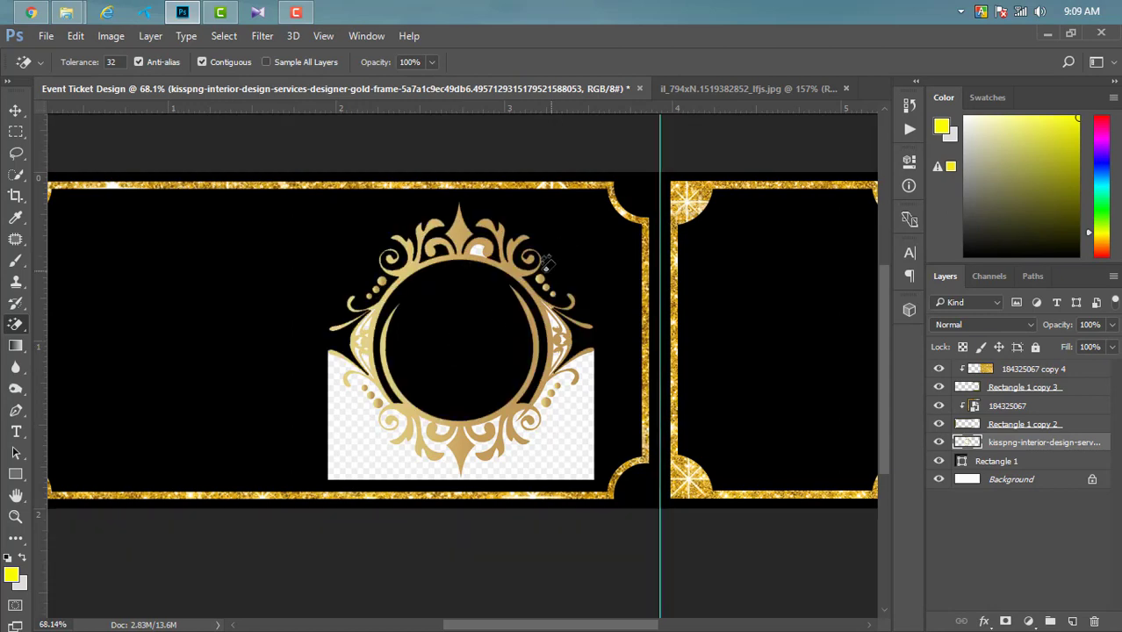
click(358, 444)
scroll(193, 189, down, 1)
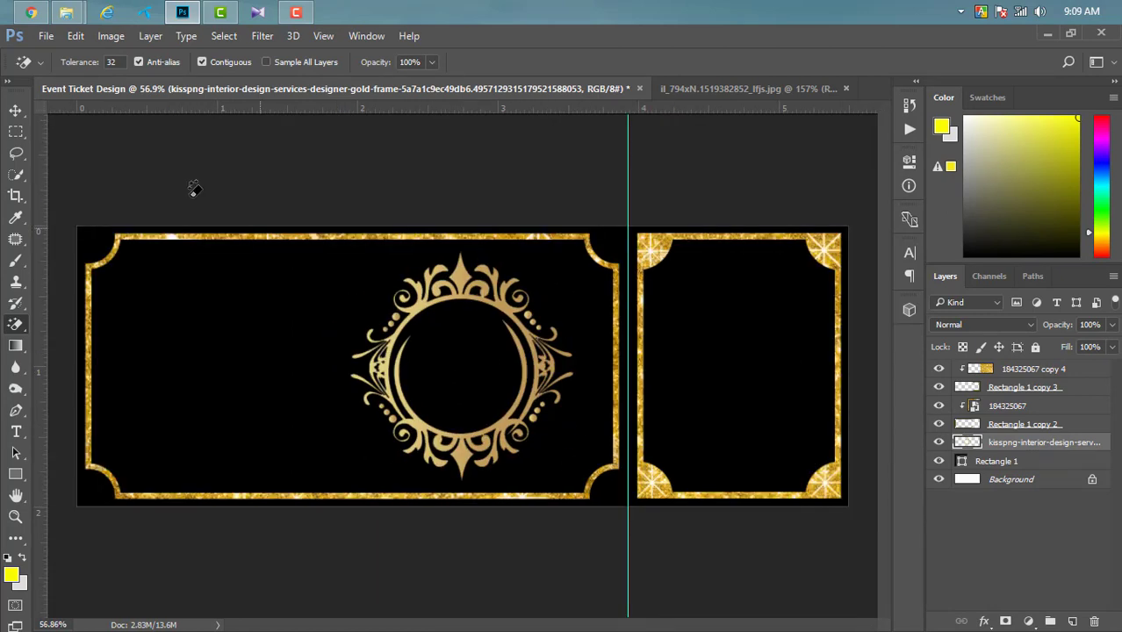
click(15, 111)
Step: Scale the ornate frame to about 65% and move it toward the ticket's right side
key(ctrl+t)
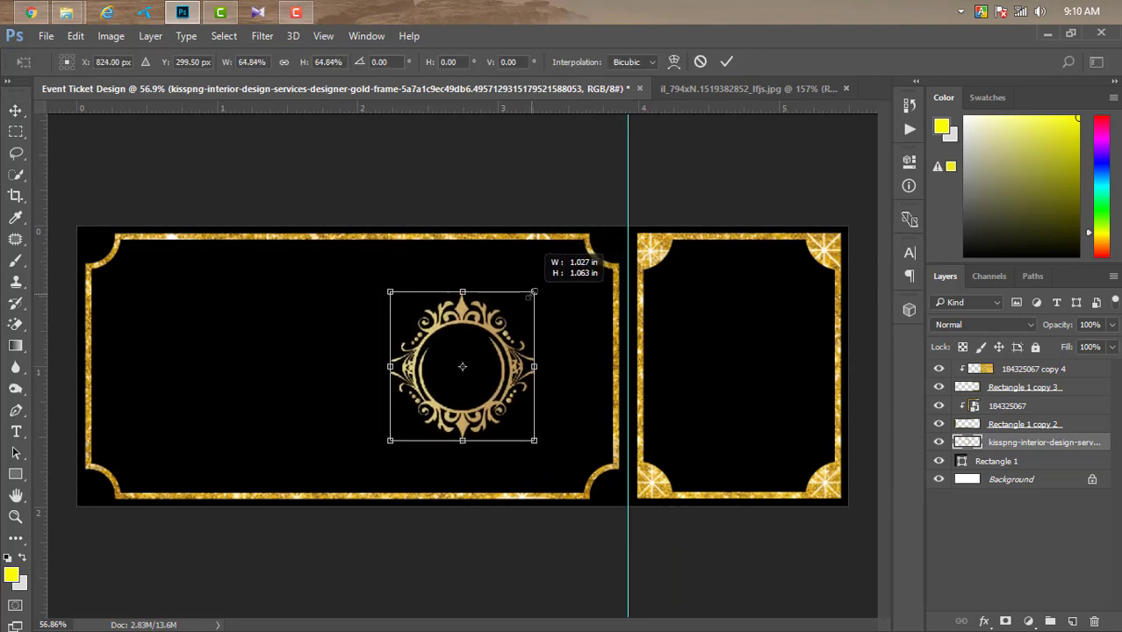
drag(569, 266, 530, 295)
drag(500, 409, 548, 411)
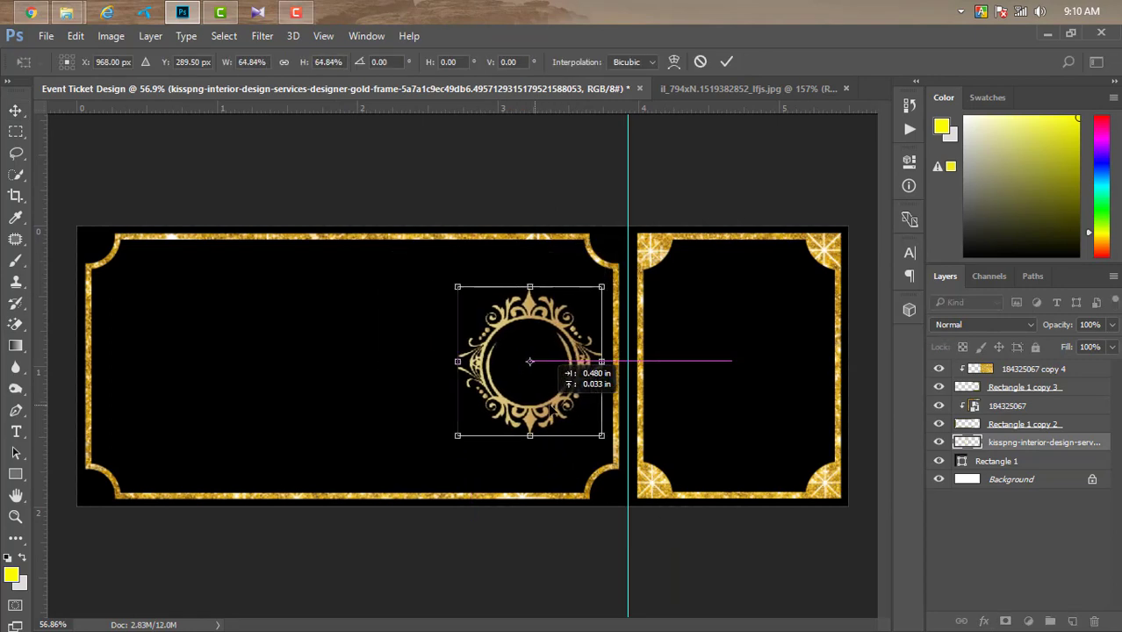
click(727, 62)
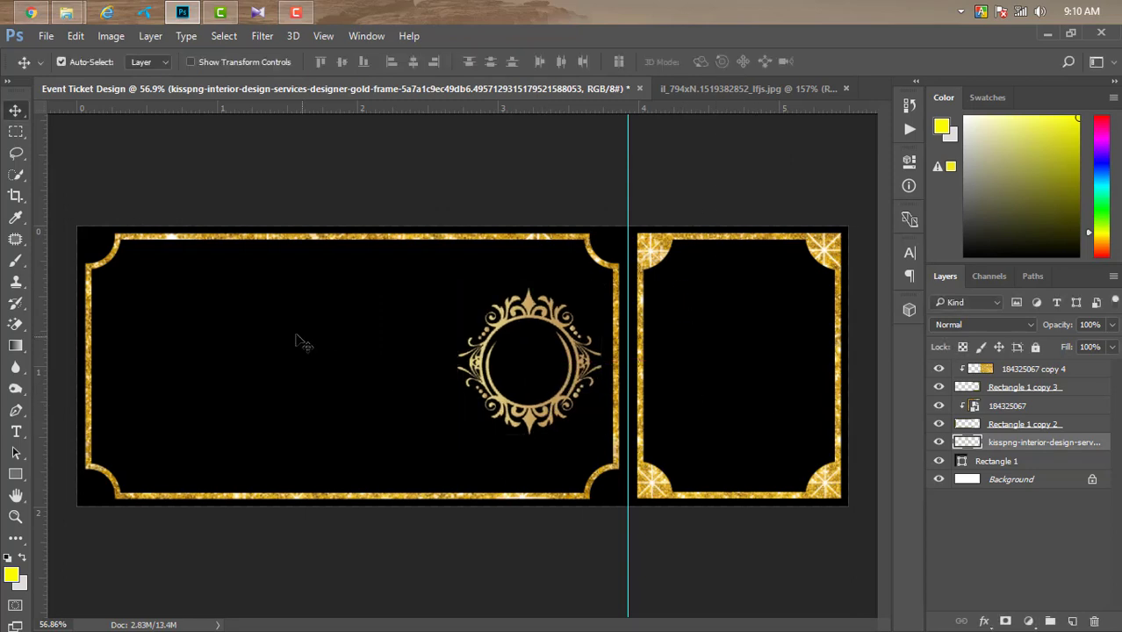
Step: Zoom in and start a Pen-tool shape on the ornament's inner circle
scroll(620, 497, up, 2)
scroll(532, 326, up, 3)
scroll(531, 326, up, 1)
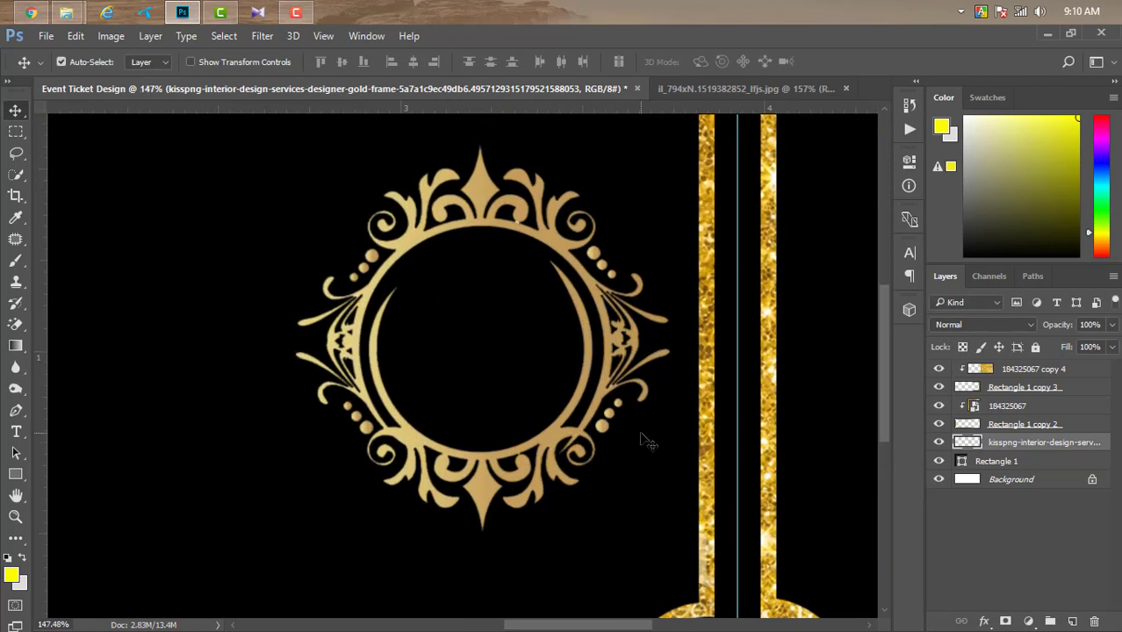
click(14, 411)
scroll(543, 451, up, 2)
scroll(543, 451, up, 1)
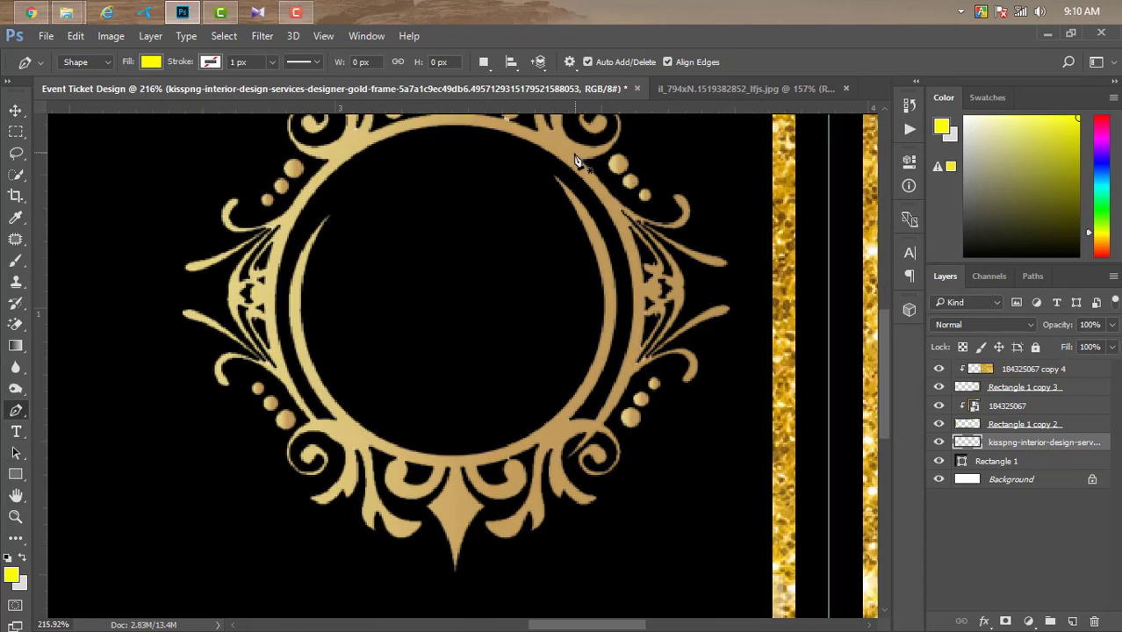
click(613, 211)
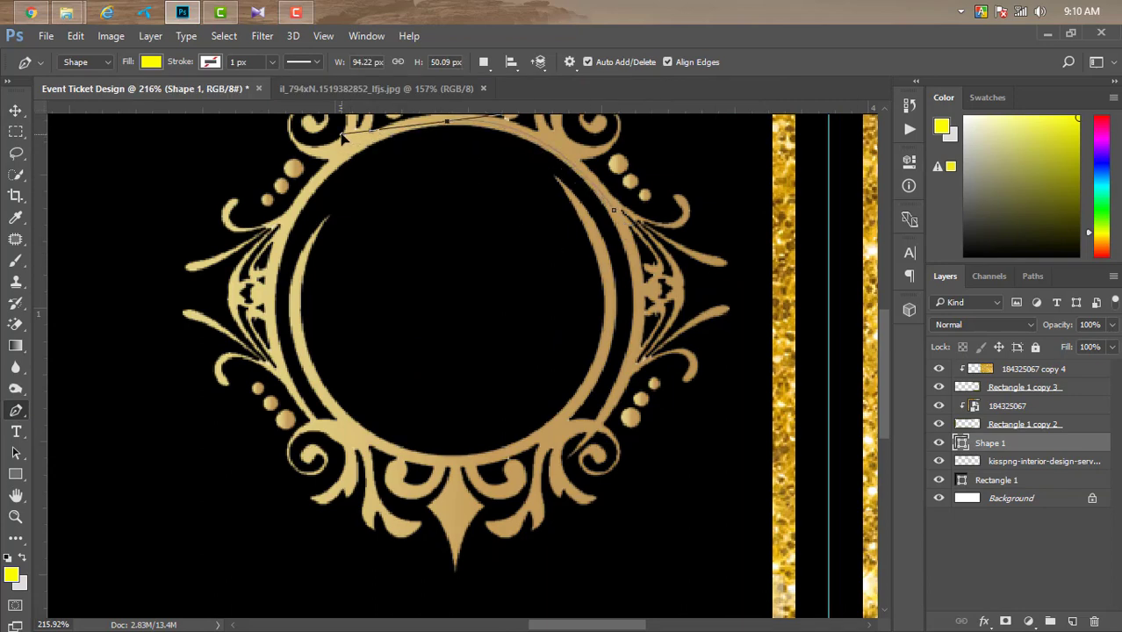
Step: Trace the top and left side of the ornament's inner ring with curved Pen anchors
alt+click(449, 121)
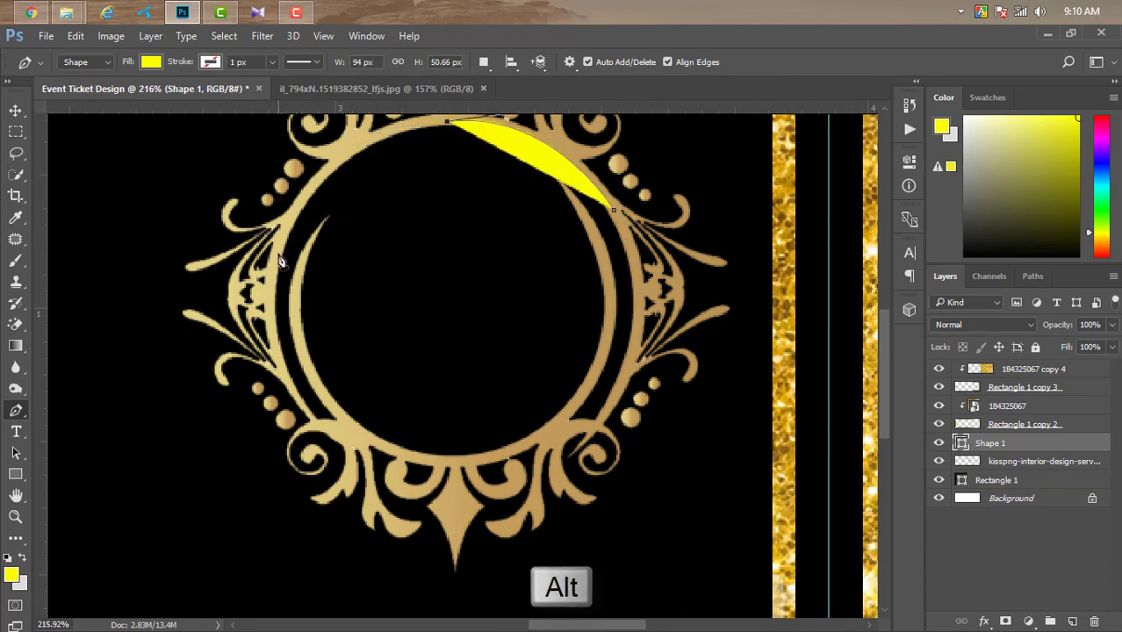
drag(274, 279, 227, 447)
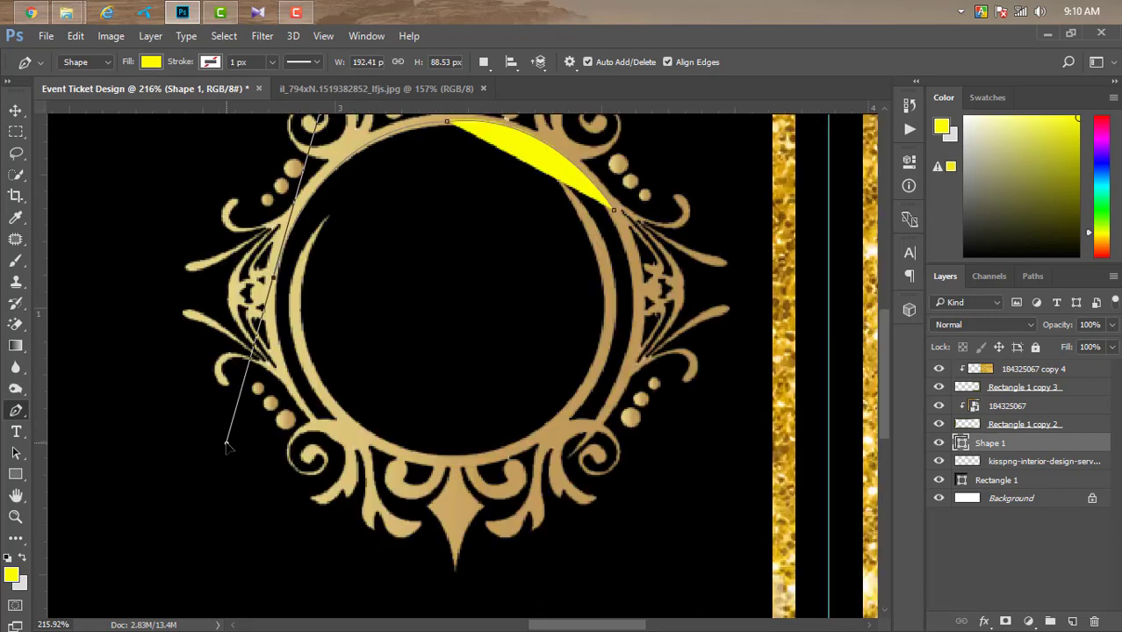
drag(227, 446, 241, 450)
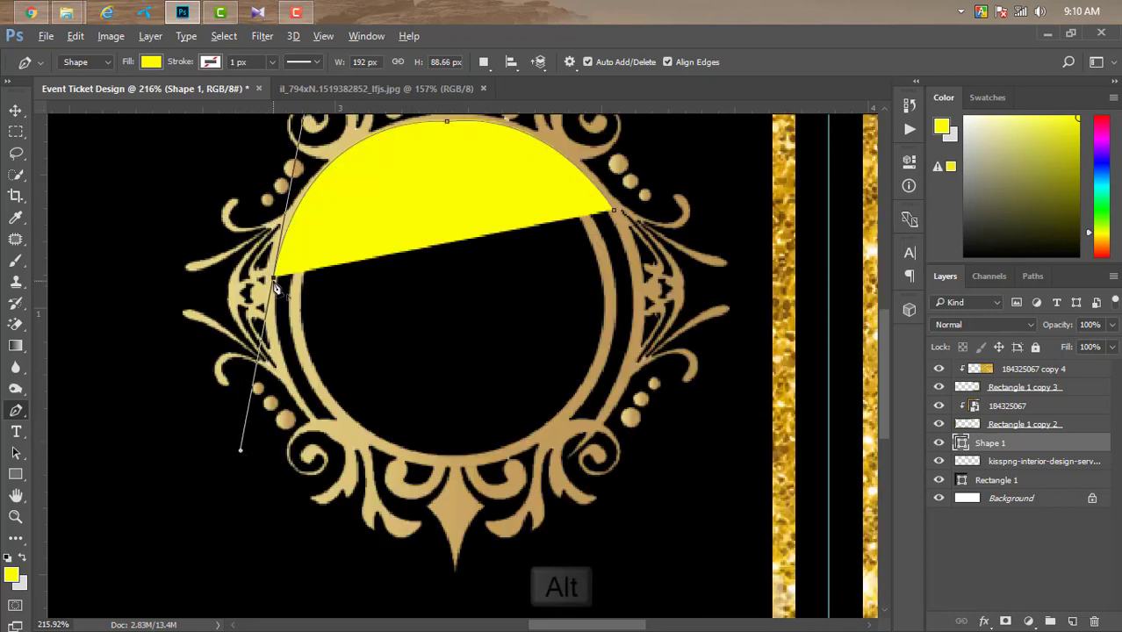
alt+click(274, 279)
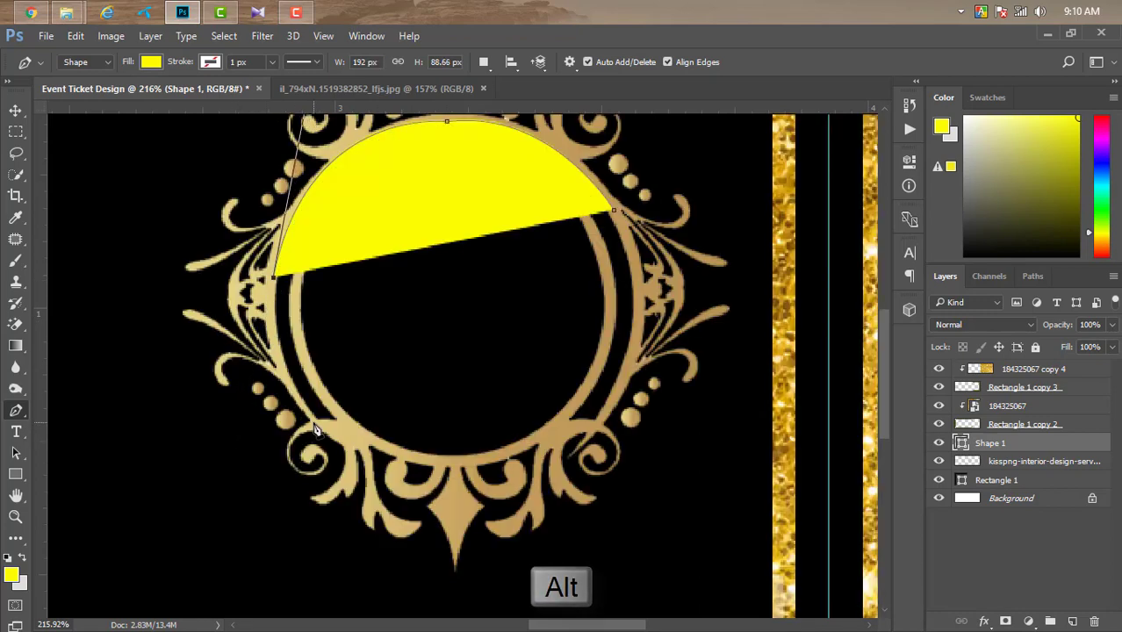
drag(313, 423, 352, 451)
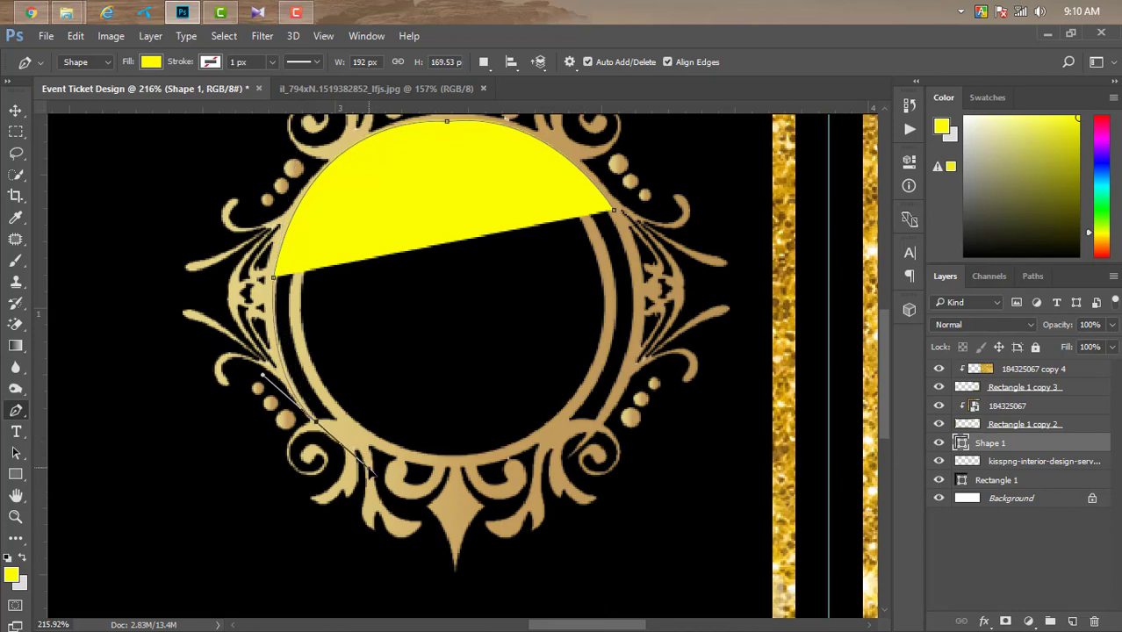
click(341, 432)
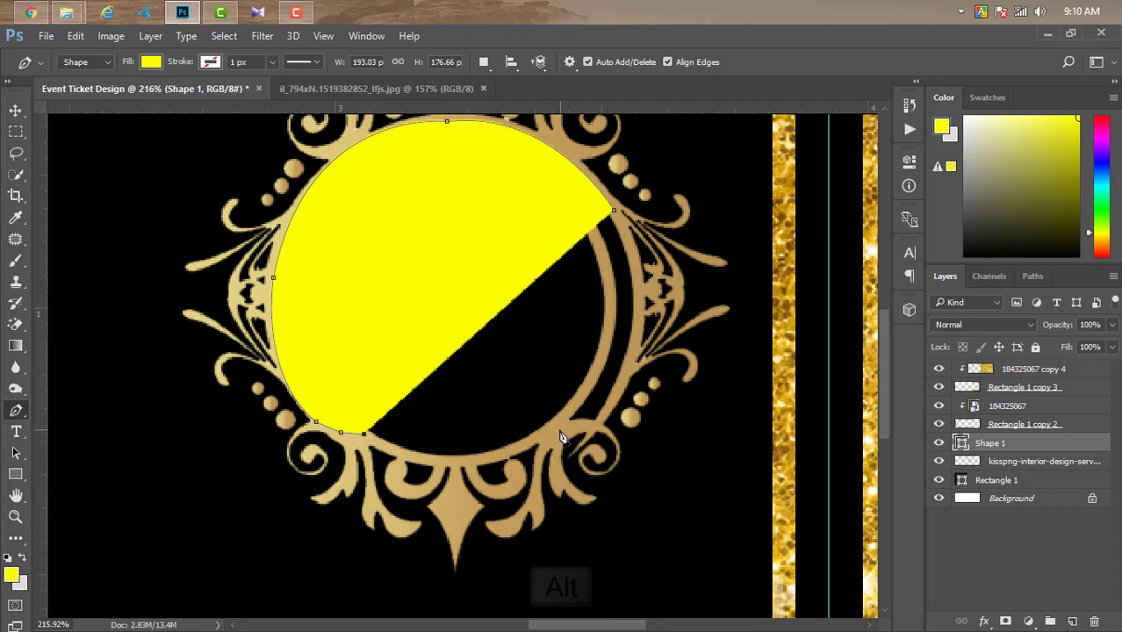
Step: Finish the ring's bottom and right edge, then place yellow Shape 1 below the kisspng layer
drag(554, 422, 592, 404)
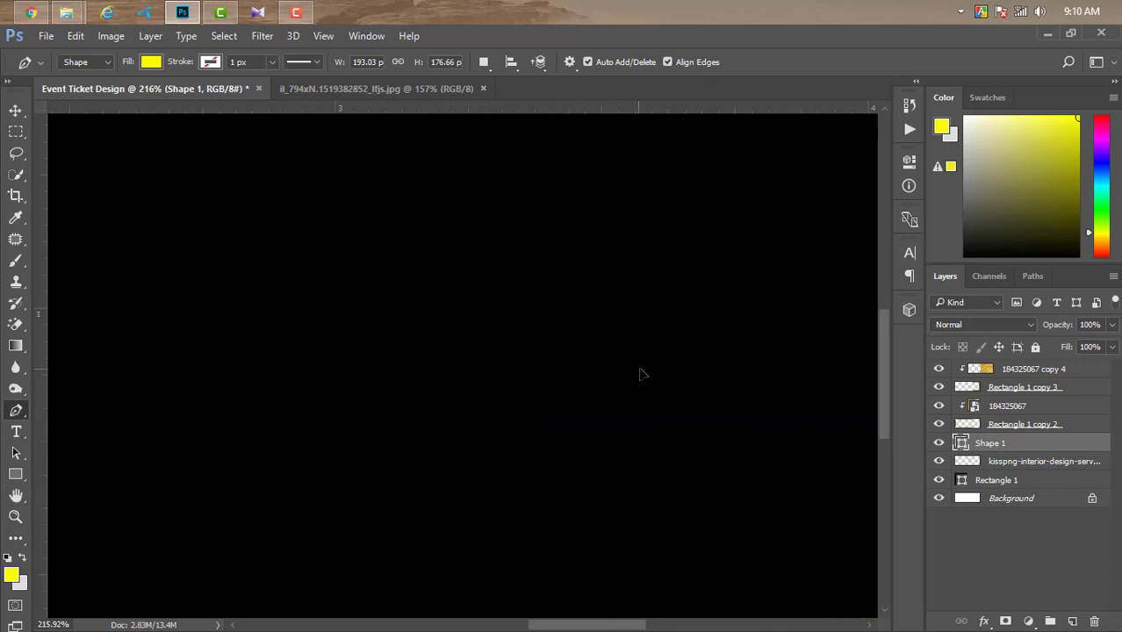
drag(591, 404, 654, 351)
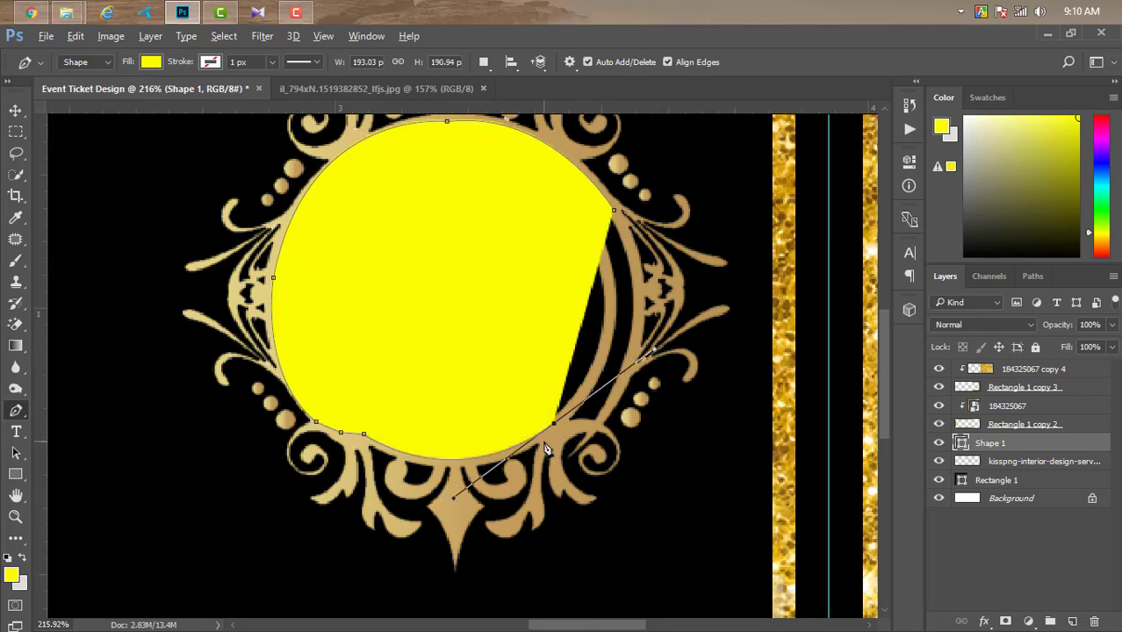
click(576, 428)
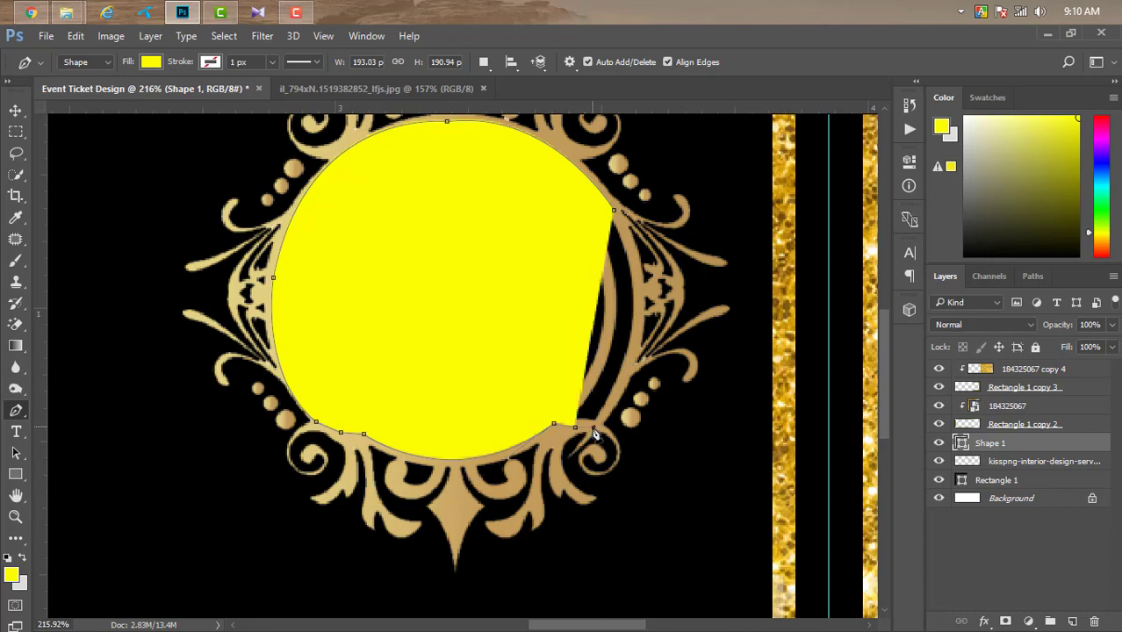
drag(595, 428, 639, 330)
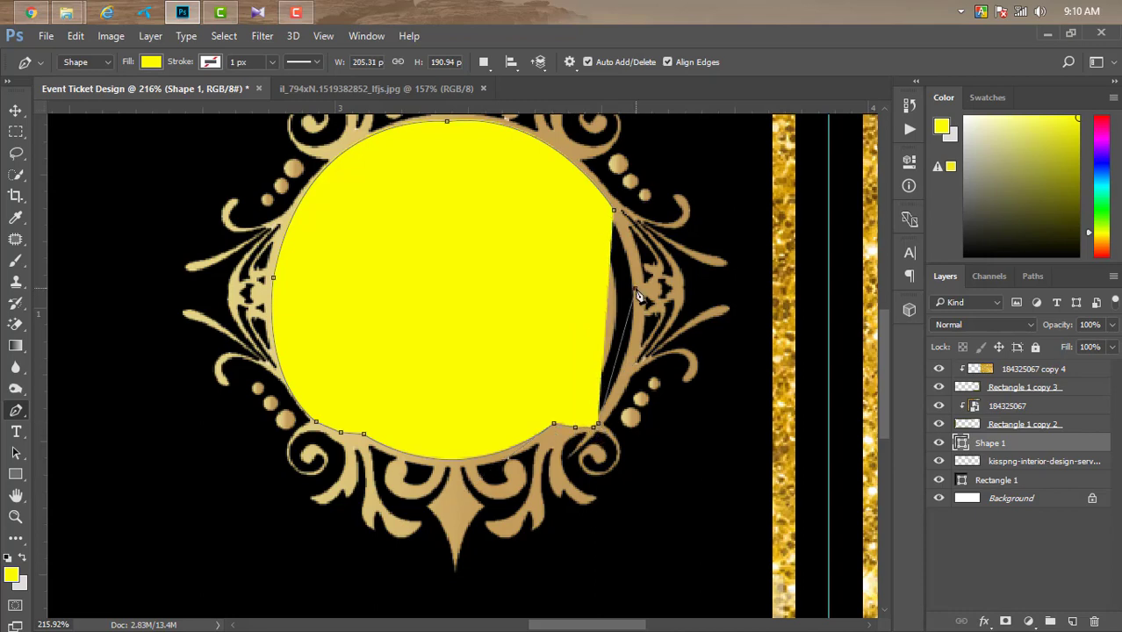
drag(635, 288, 645, 372)
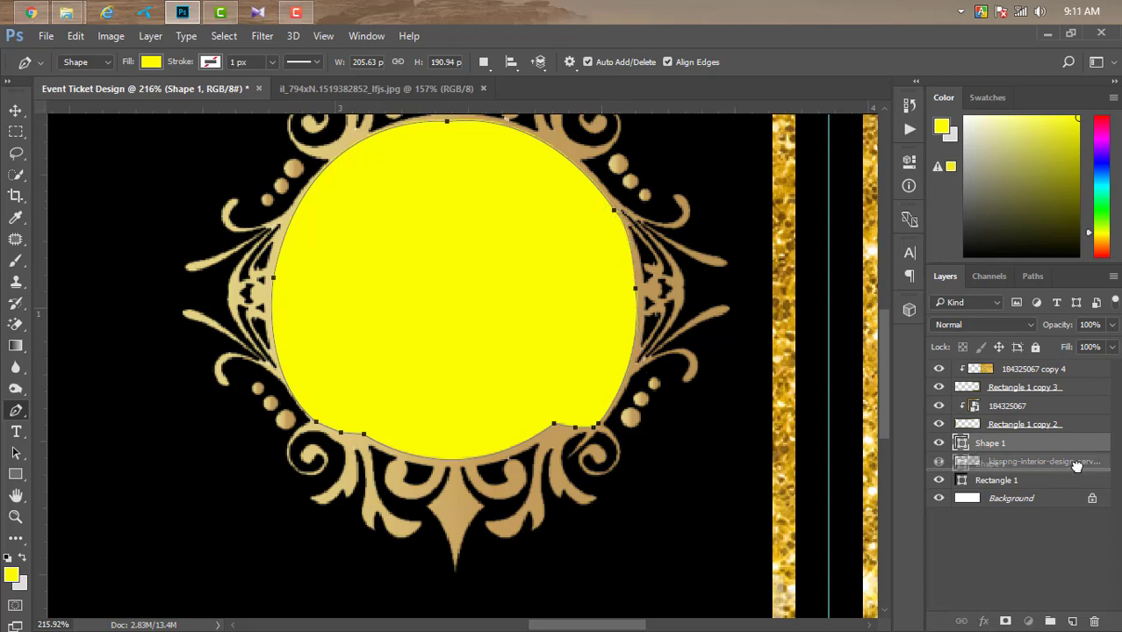
drag(1084, 450, 984, 470)
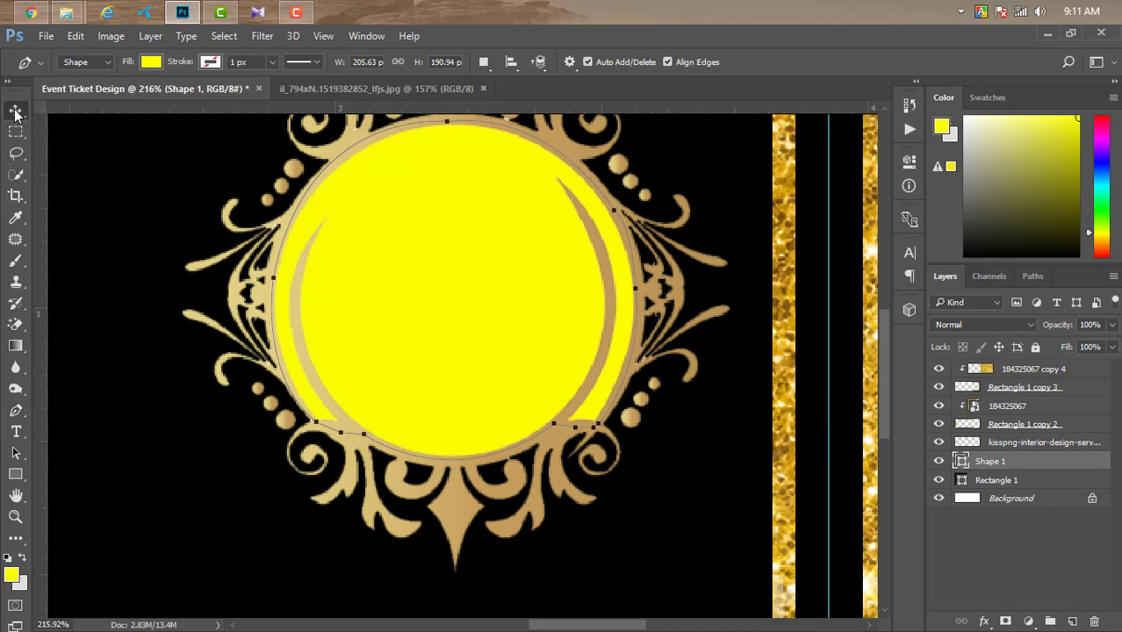
Step: Select the kisspng ornament frame layer in the Layers panel
click(14, 110)
scroll(541, 298, down, 3)
scroll(481, 514, down, 2)
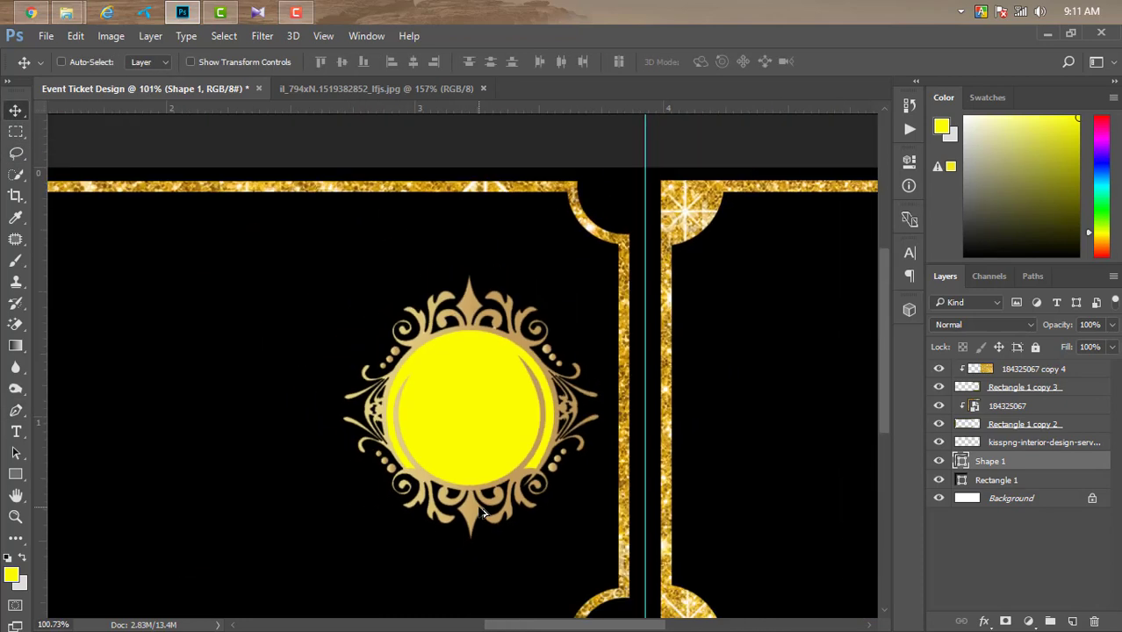
scroll(484, 516, down, 1)
scroll(491, 520, down, 1)
scroll(518, 493, up, 1)
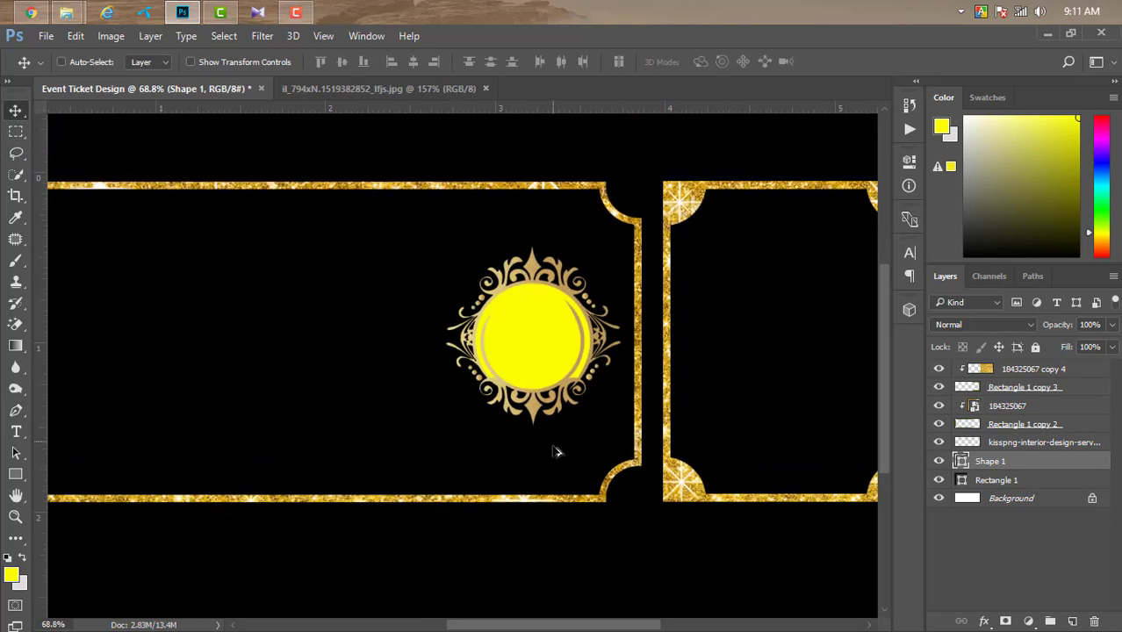
scroll(556, 454, down, 2)
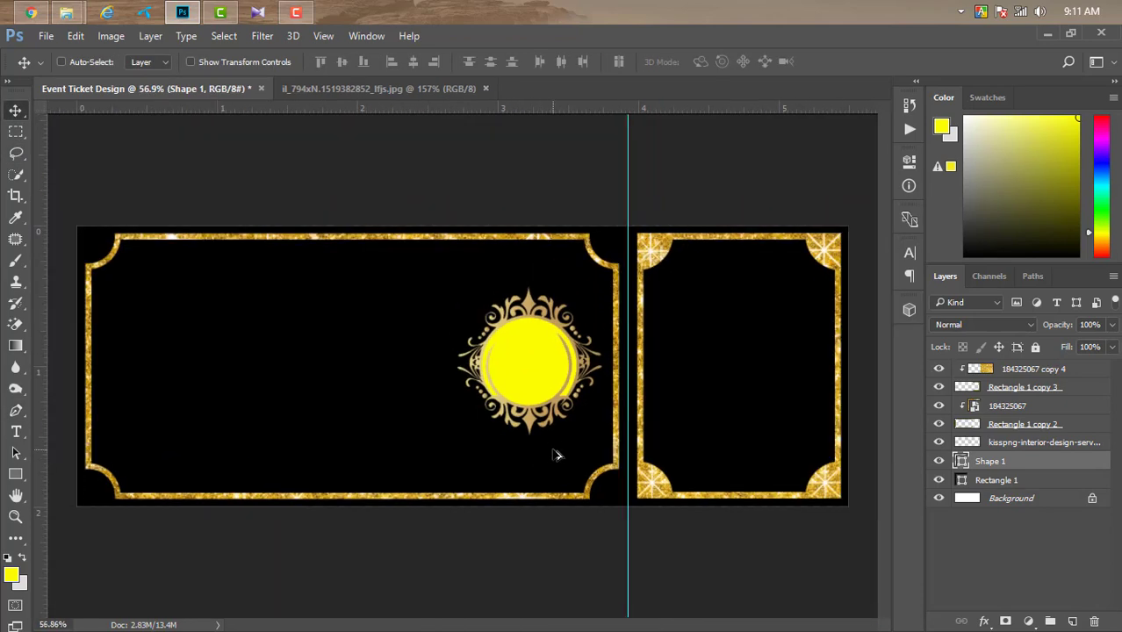
click(1050, 443)
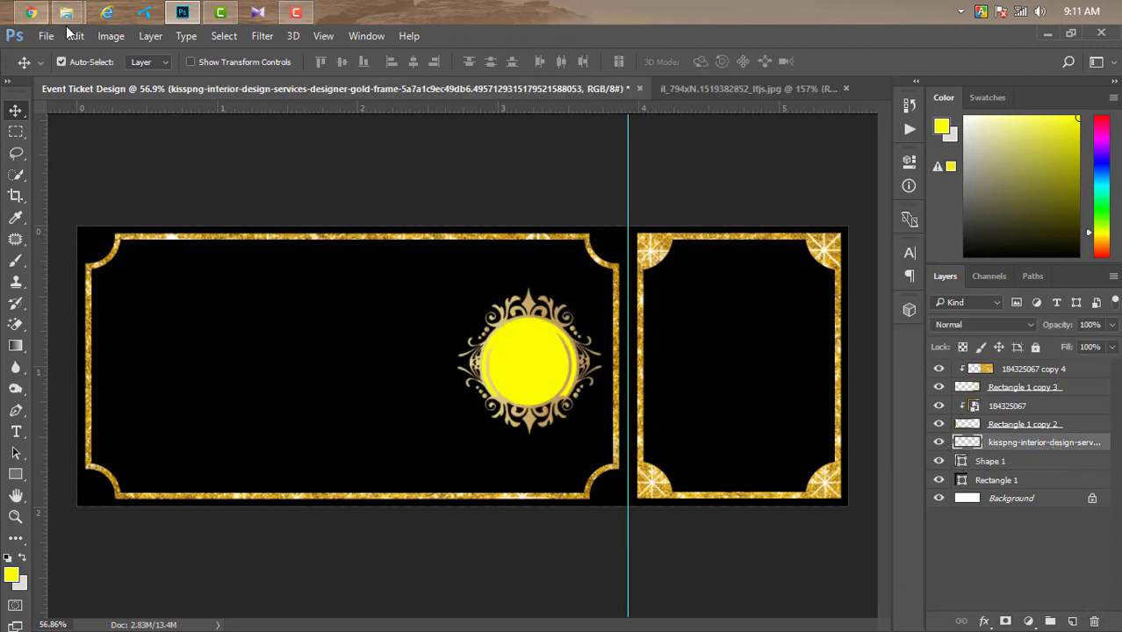
Step: Place glitter image 184325067, fit it over the ornament, and clip it to the frame
mouse_move(66, 12)
click(304, 114)
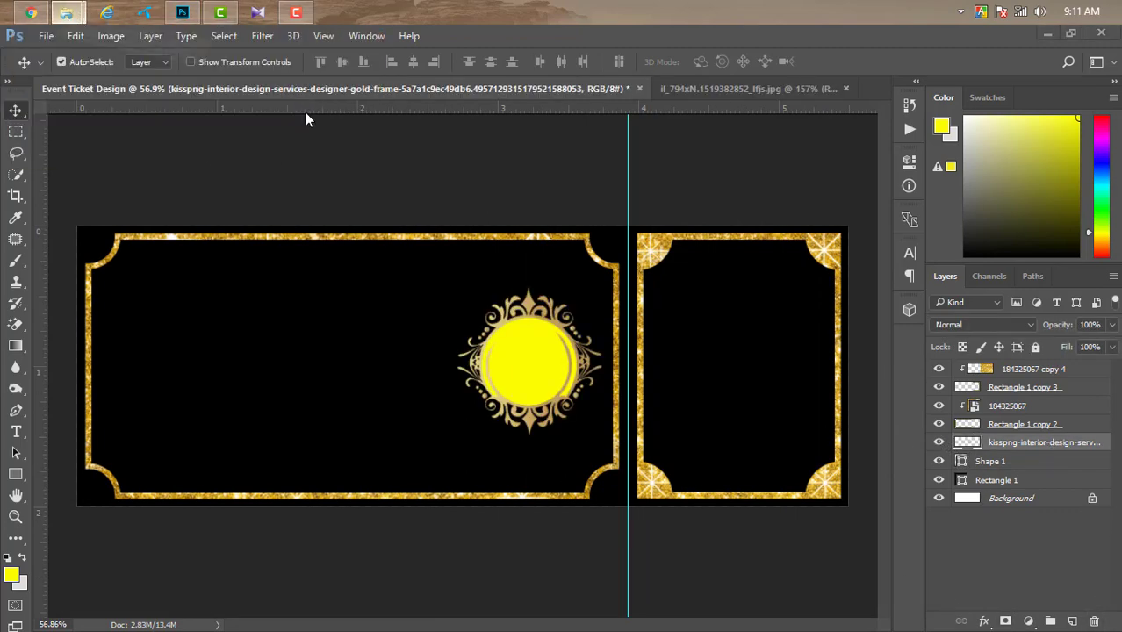
drag(179, 277, 538, 355)
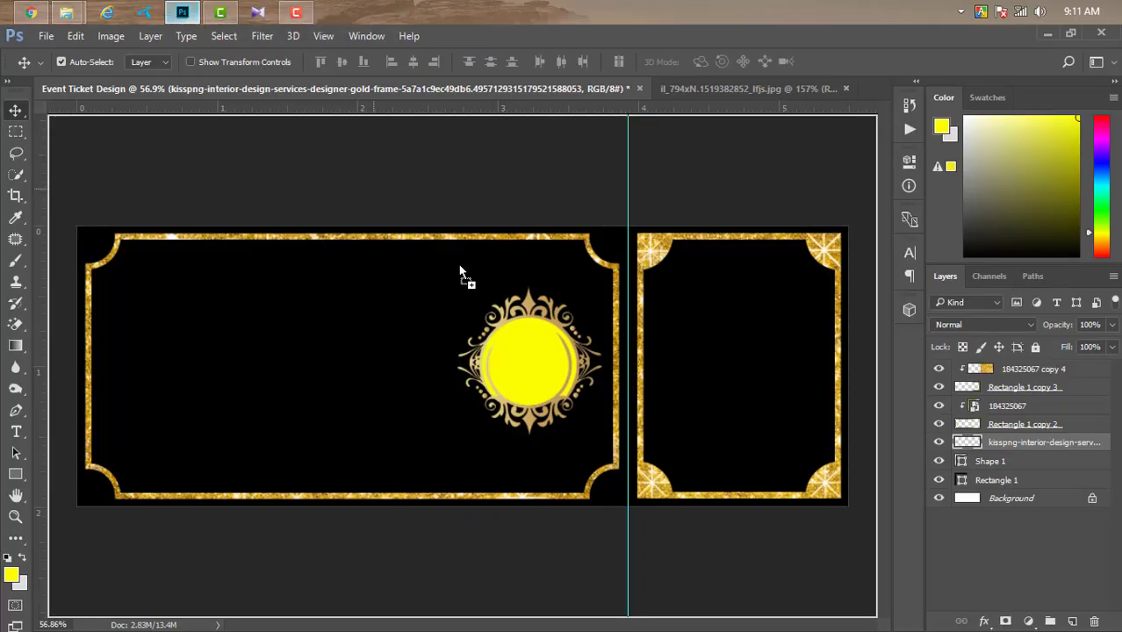
drag(665, 251, 664, 248)
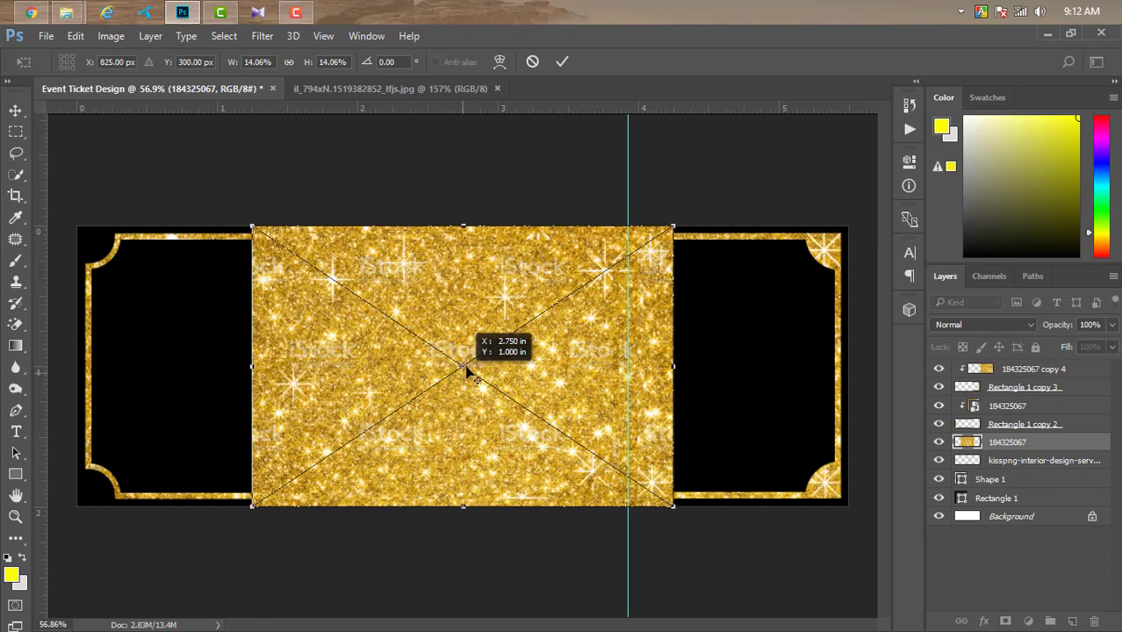
mouse_move(673, 227)
mouse_down()
mouse_move(572, 304)
mouse_move(582, 290)
mouse_up()
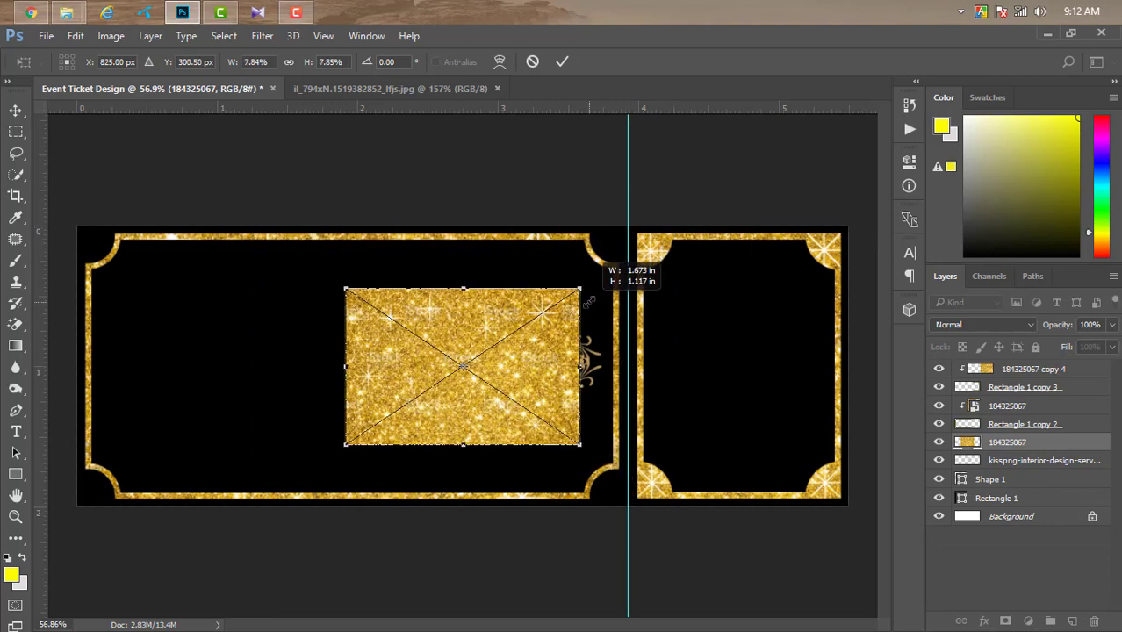
drag(545, 369, 601, 372)
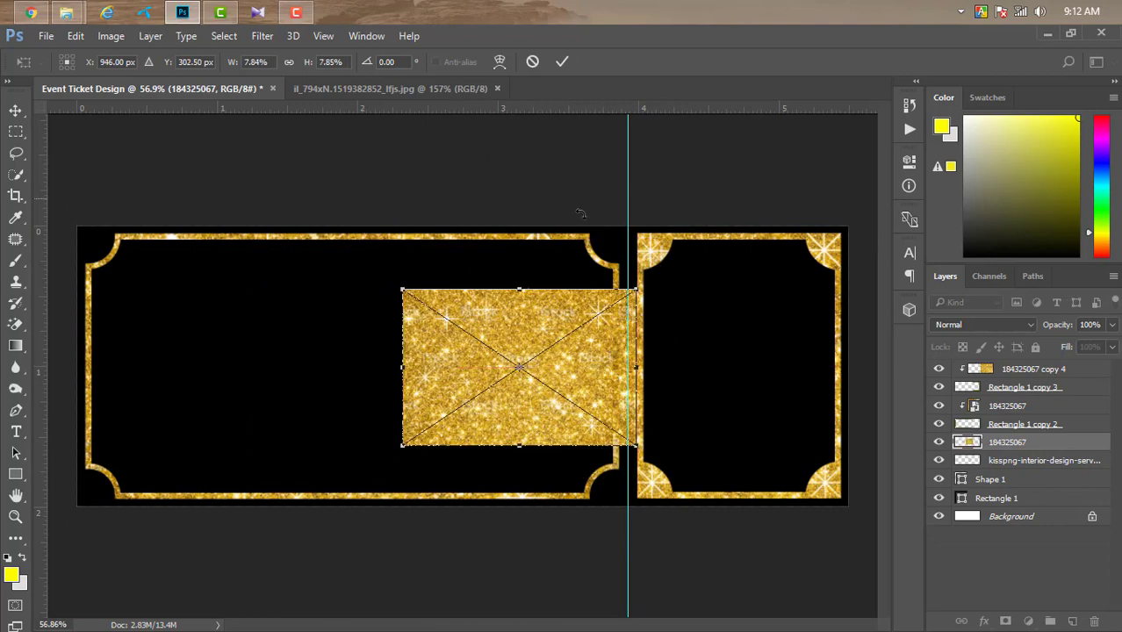
click(562, 61)
right_click(1038, 444)
click(764, 467)
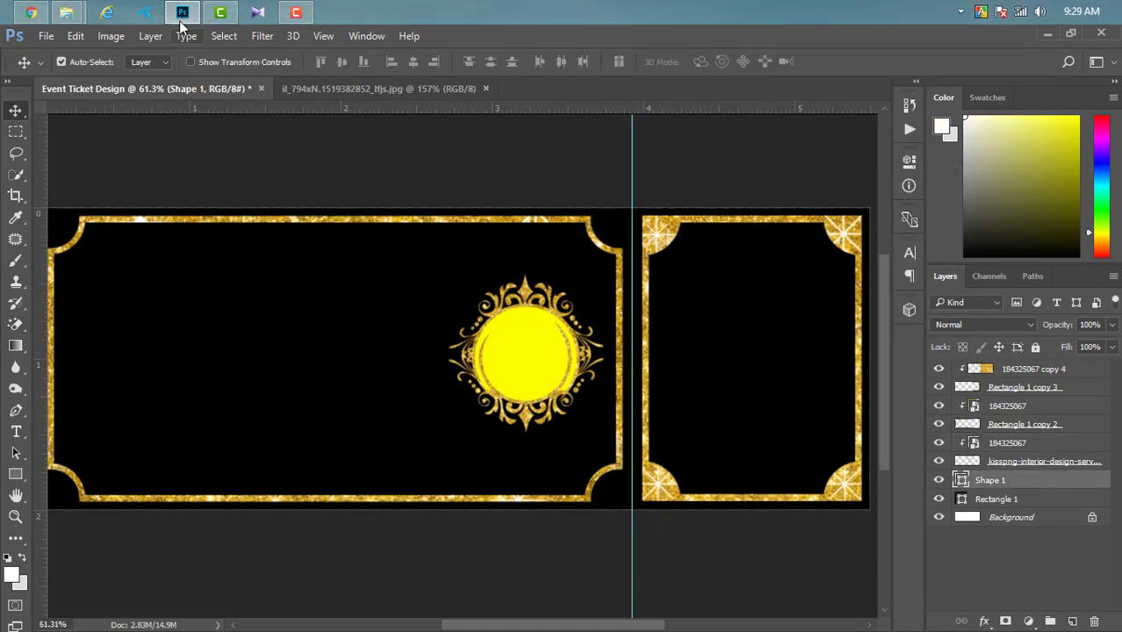
Step: Place the crowned woman's portrait on the ticket and erase its white background
click(182, 12)
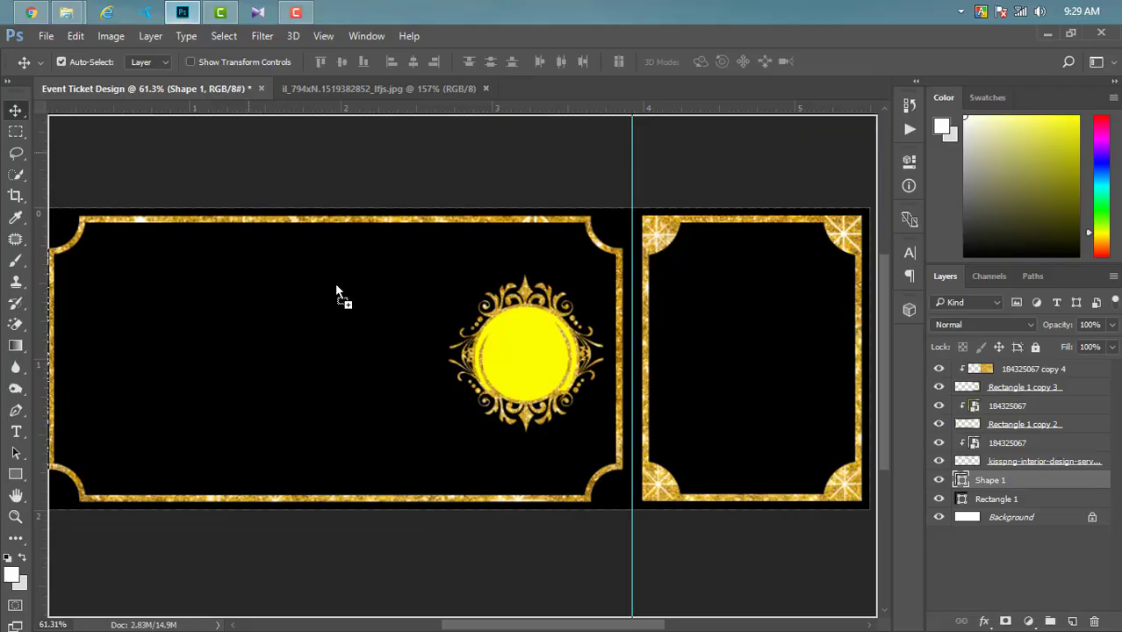
drag(143, 62, 413, 295)
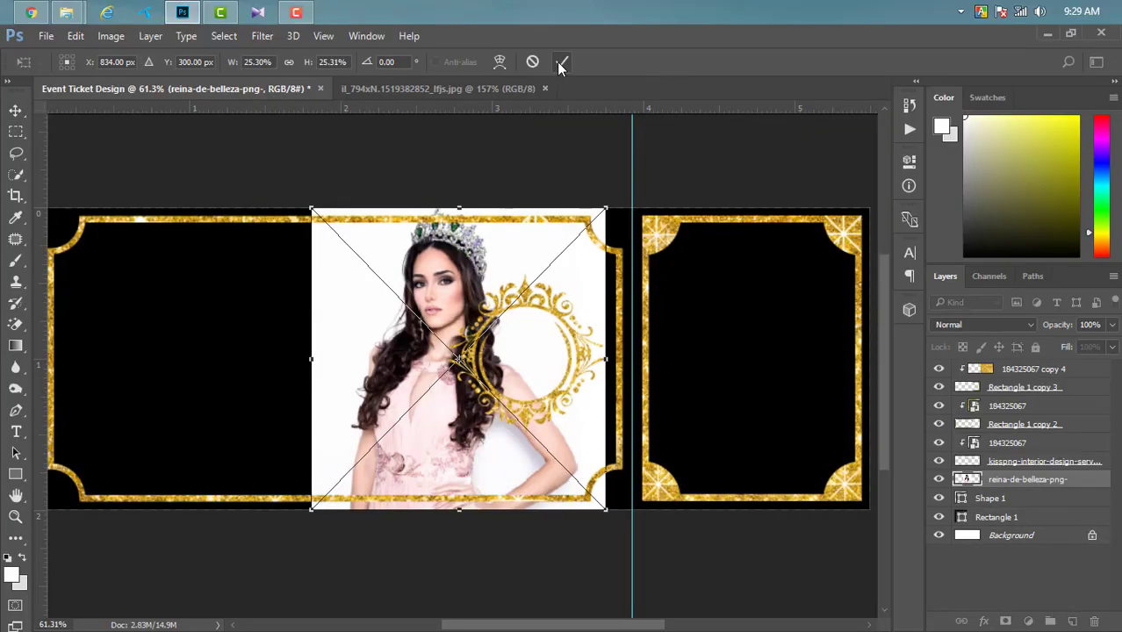
click(560, 63)
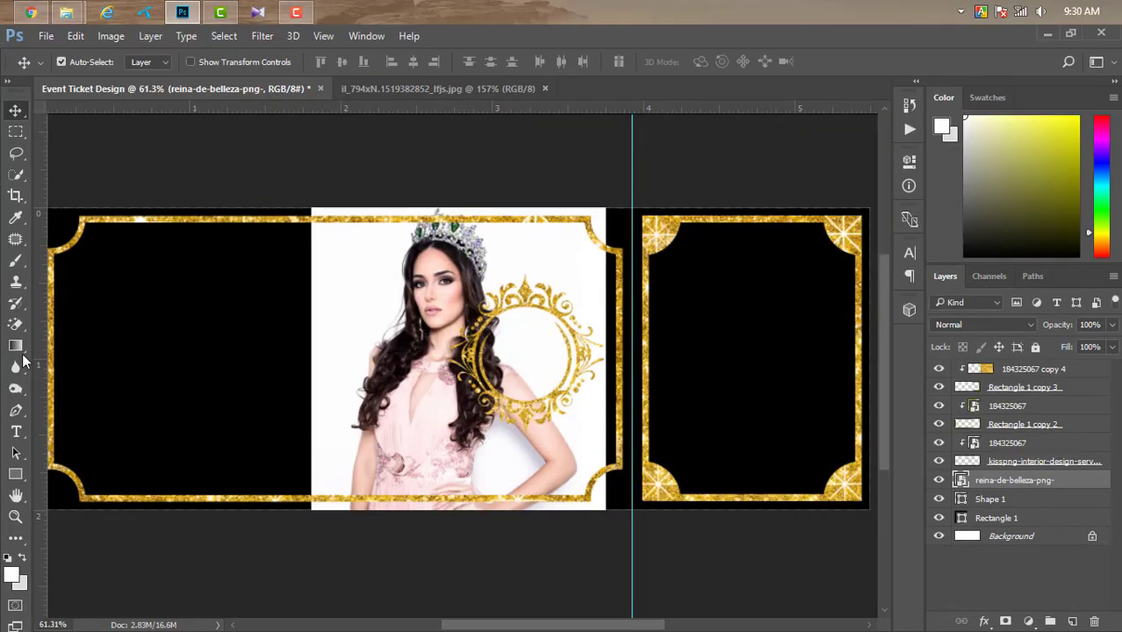
key(e)
click(334, 303)
click(547, 281)
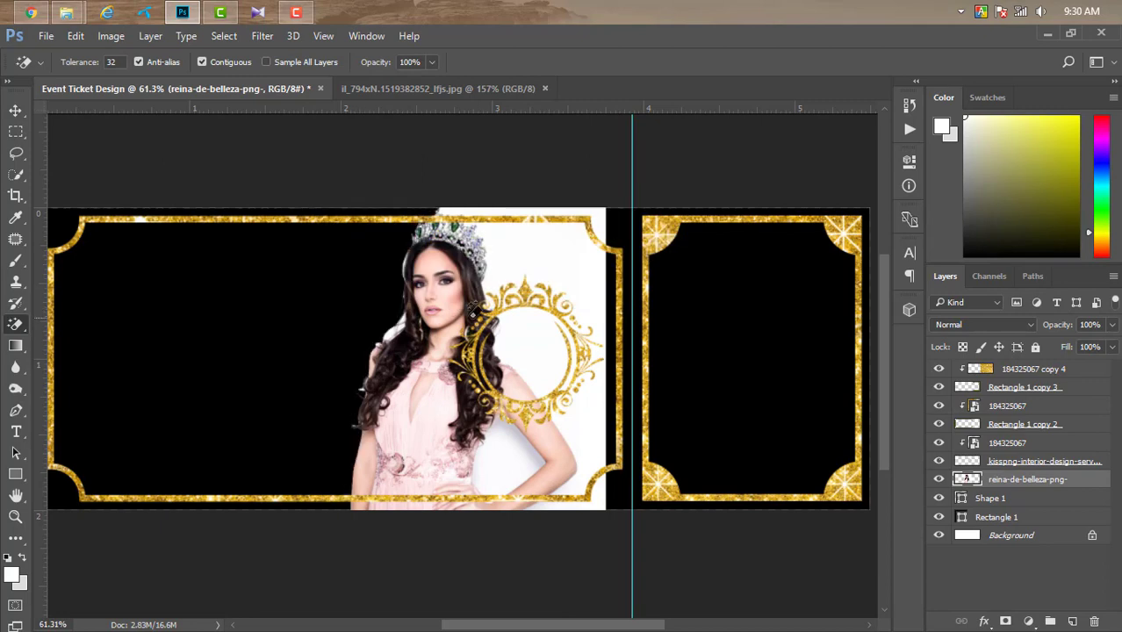
click(542, 316)
click(520, 444)
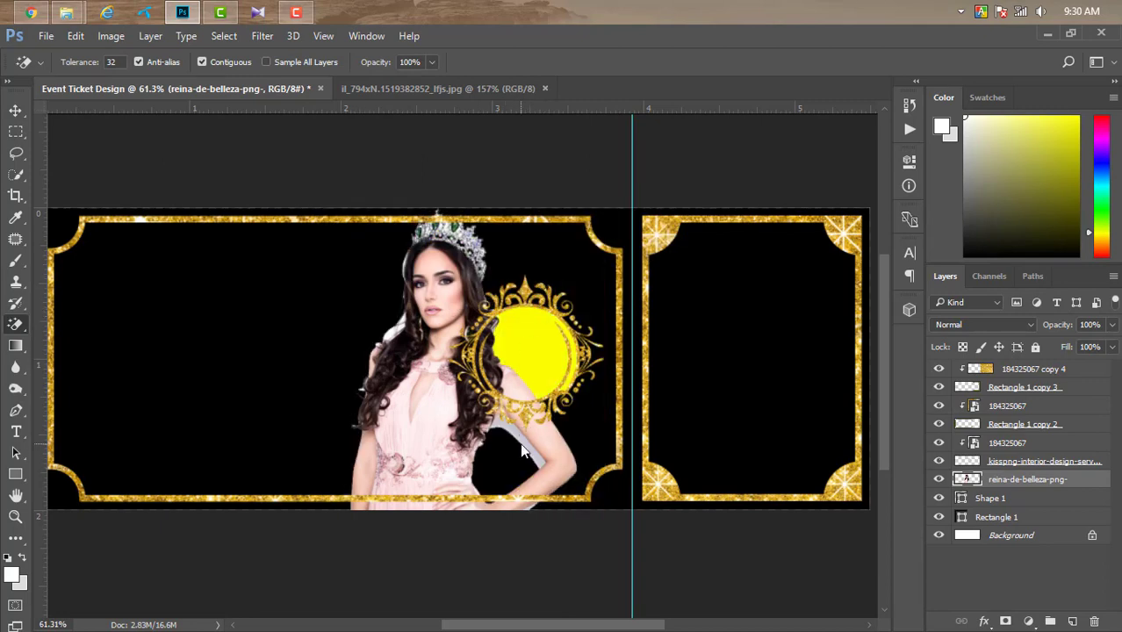
click(522, 449)
Step: Free-transform the portrait to about 45% and centre it over the yellow circle
click(75, 36)
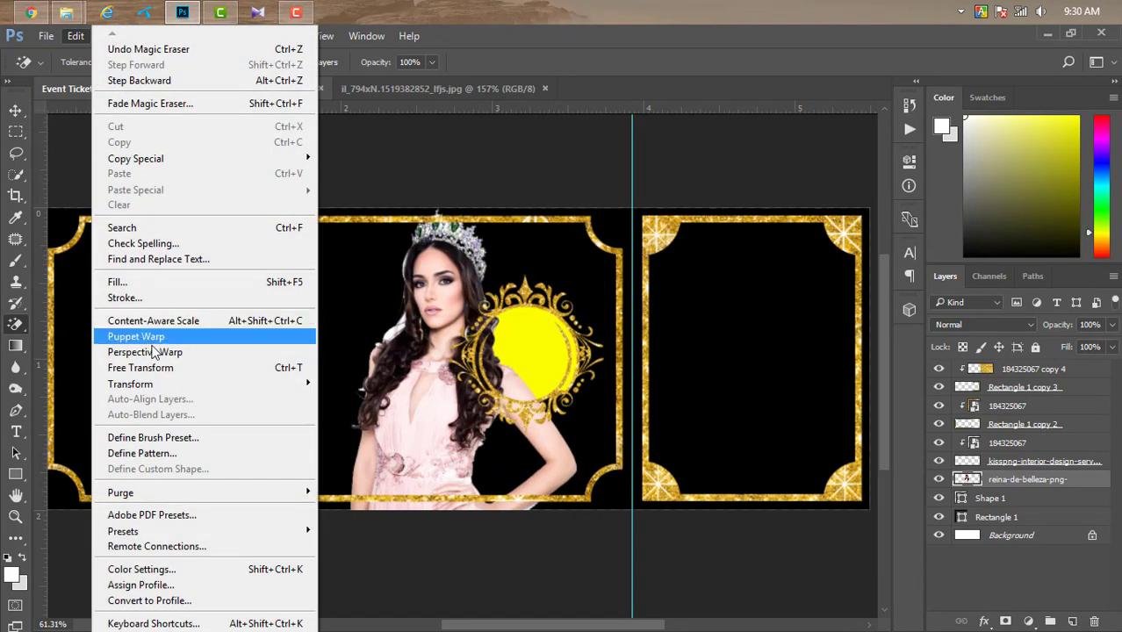
click(184, 366)
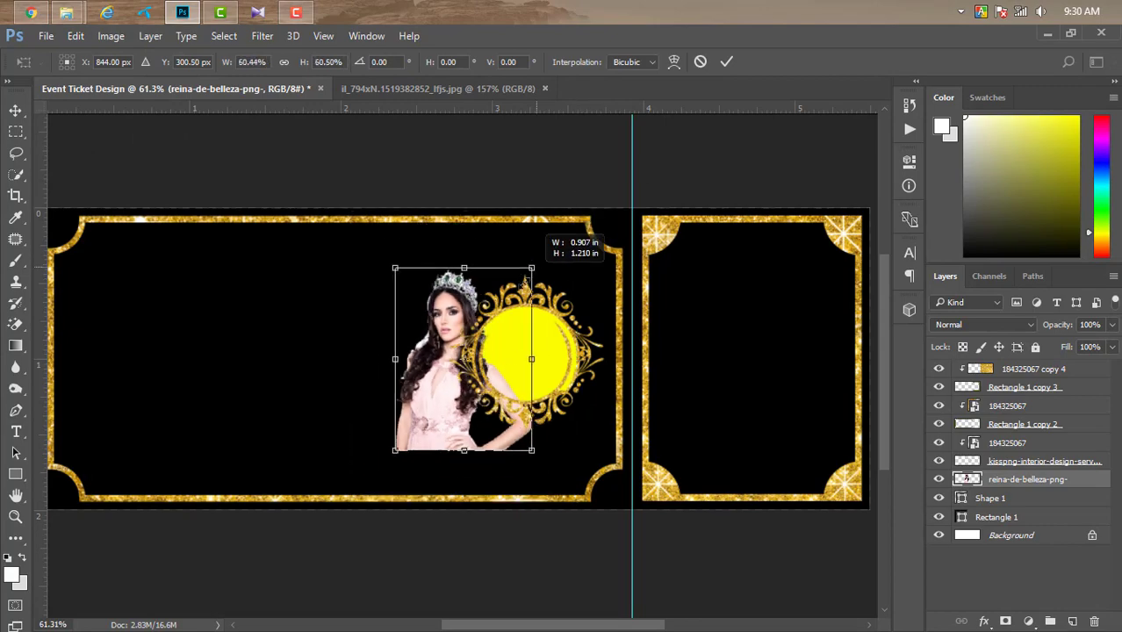
drag(580, 207, 510, 299)
drag(438, 388, 505, 396)
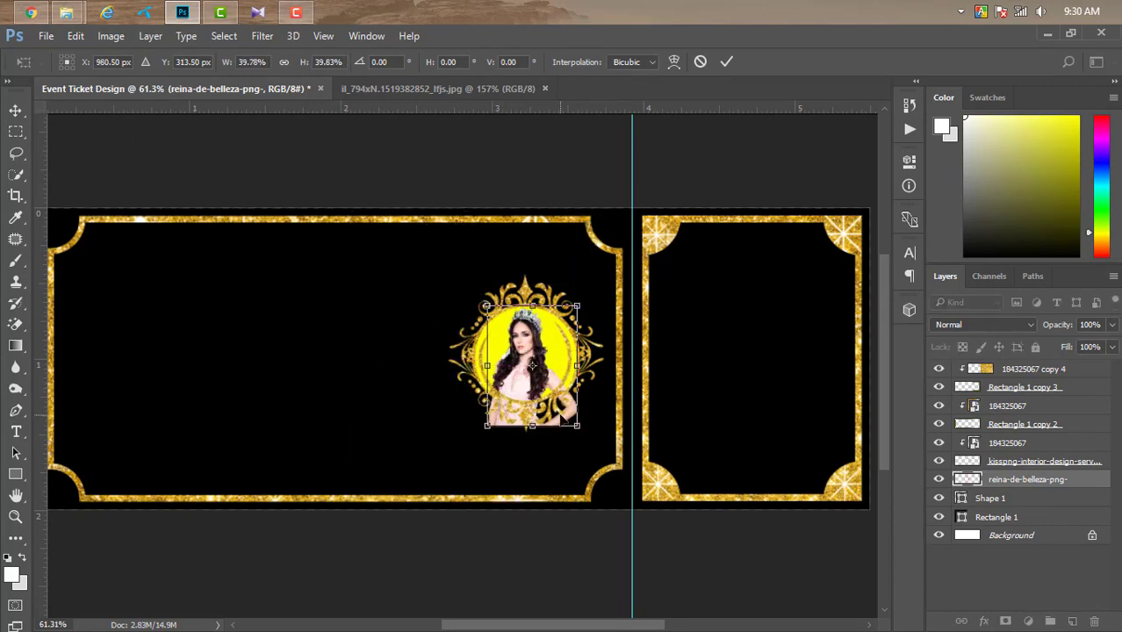
scroll(506, 393, up, 2)
scroll(527, 351, up, 2)
scroll(586, 253, up, 1)
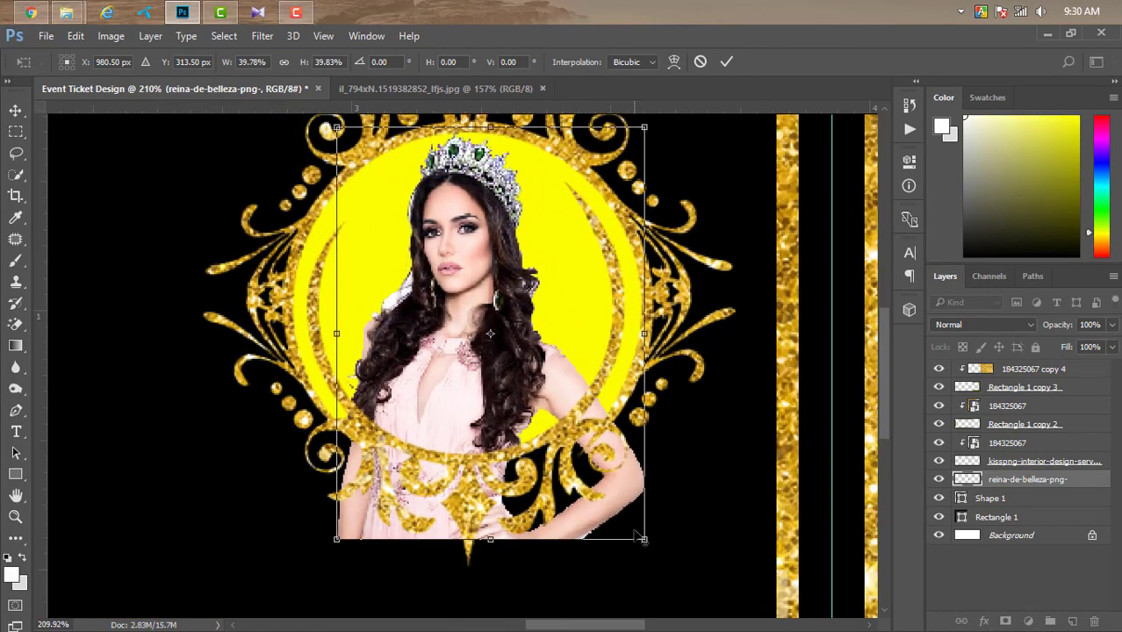
drag(642, 538, 679, 550)
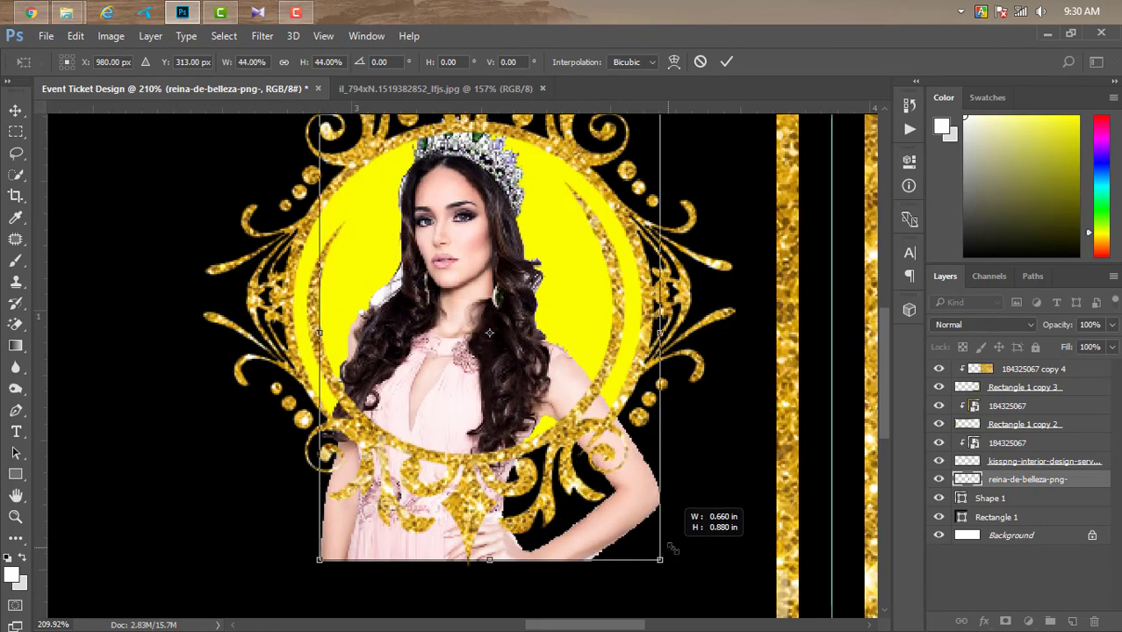
drag(547, 355, 551, 370)
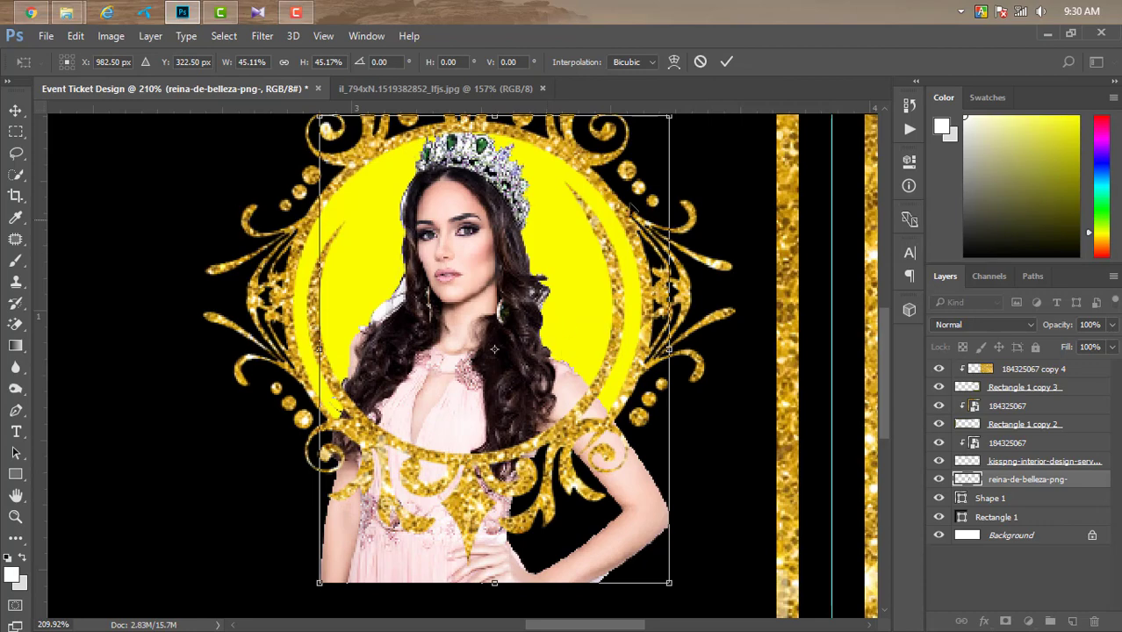
click(727, 61)
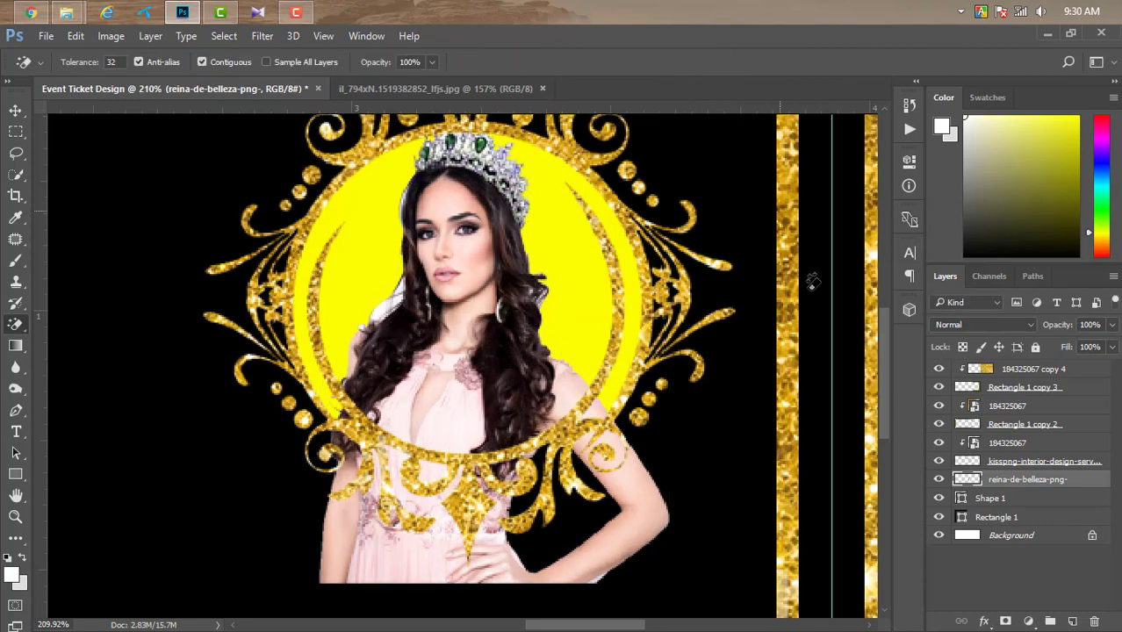
Step: Clip the portrait into the circle and change Shape 1's fill to black
right_click(1027, 492)
click(773, 416)
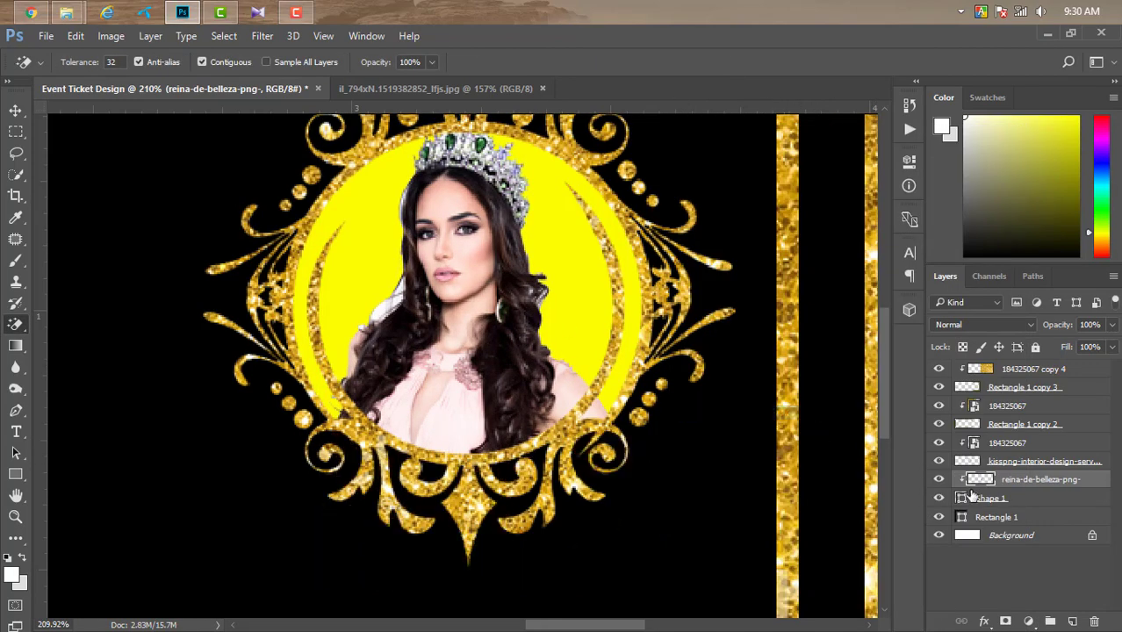
double_click(963, 499)
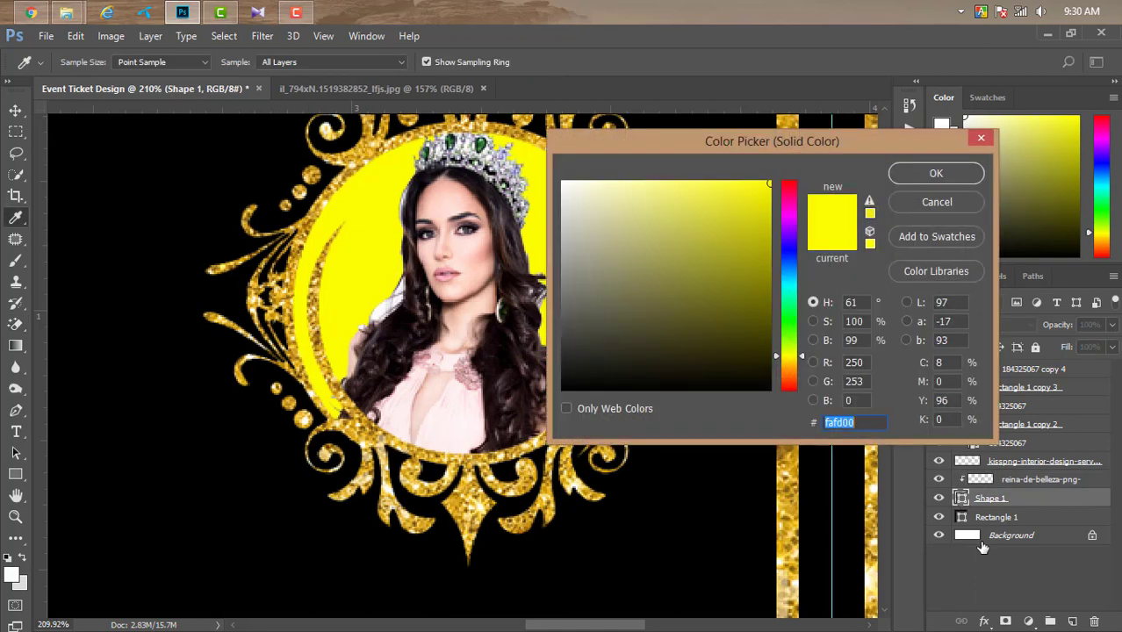
drag(647, 373, 562, 390)
click(942, 173)
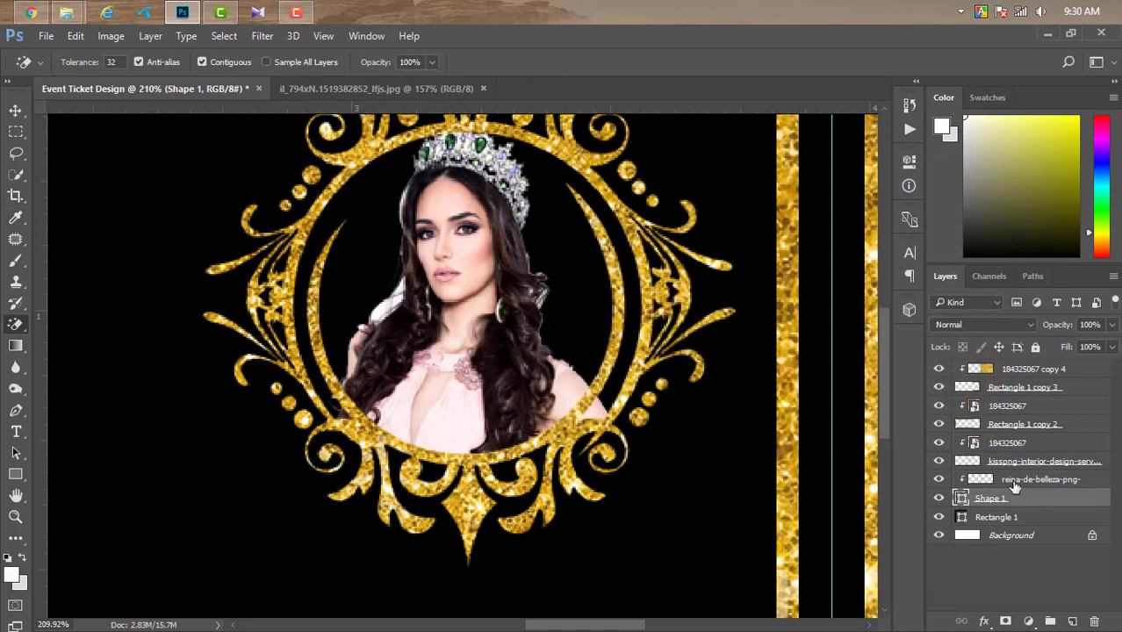
Step: Paint a soft white glow behind the woman on a new layer
click(1072, 620)
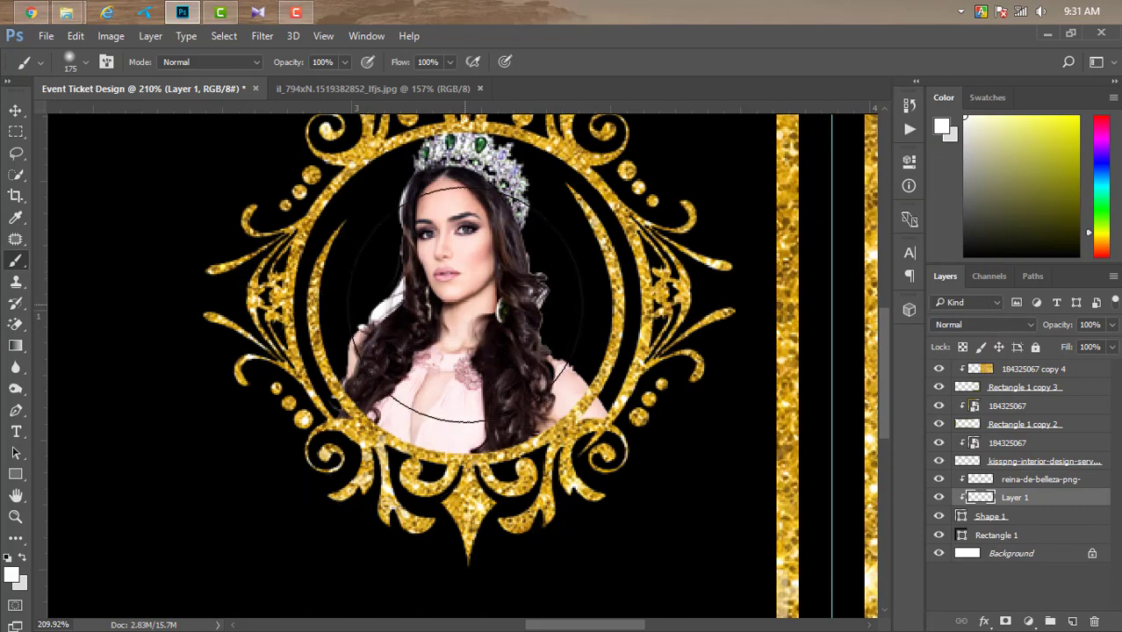
click(16, 240)
click(16, 261)
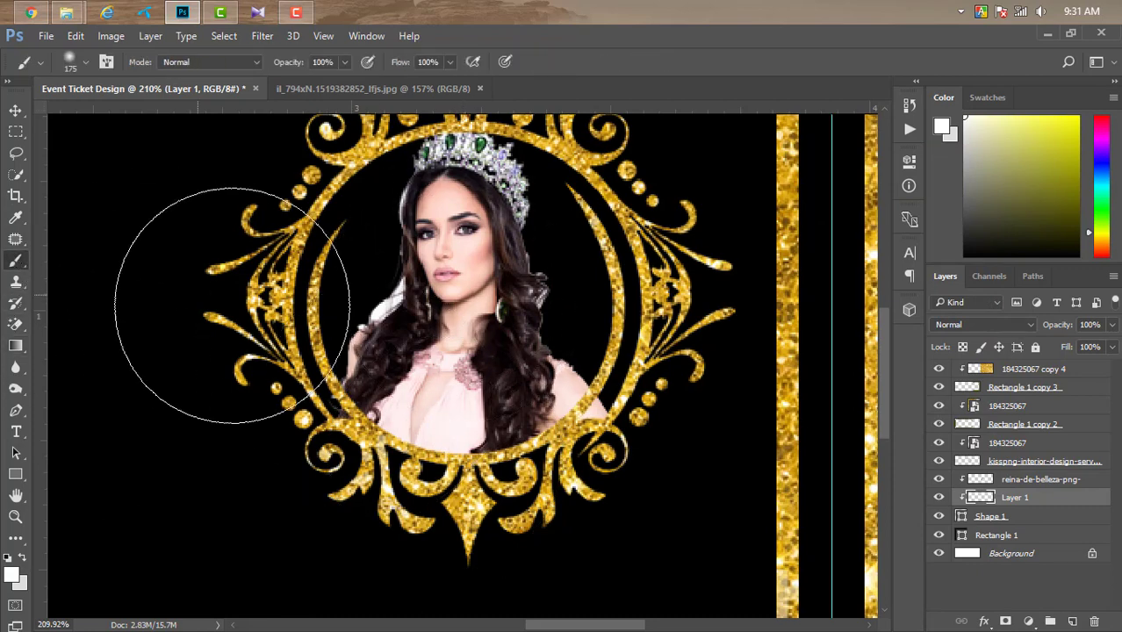
click(463, 297)
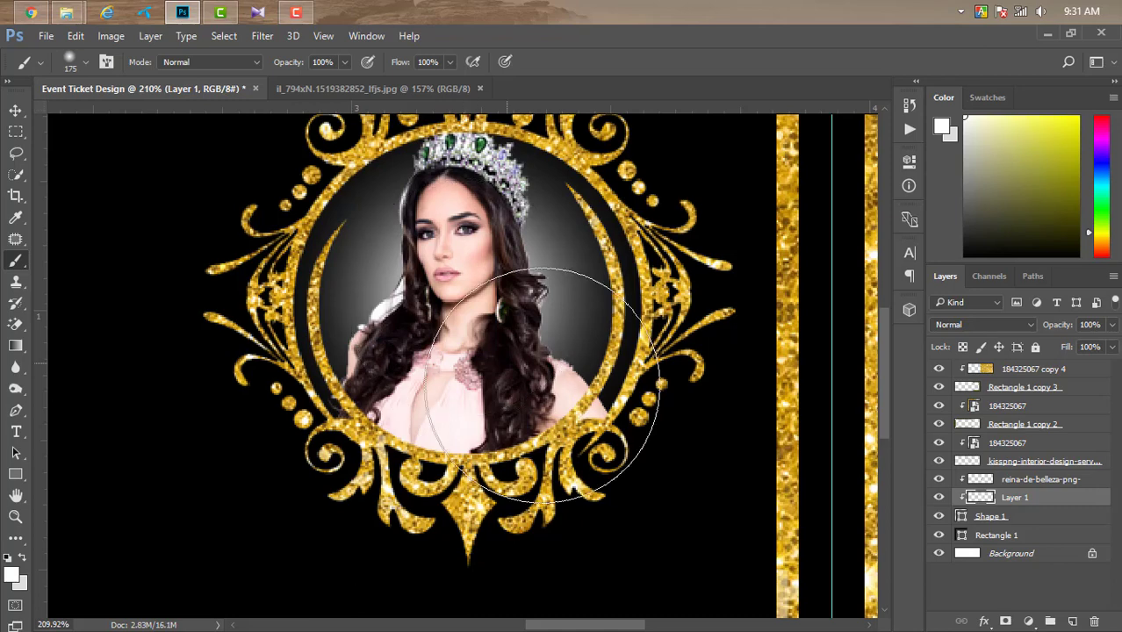
Step: Shrink the white glow to fit inside the circle
key(ctrl+t)
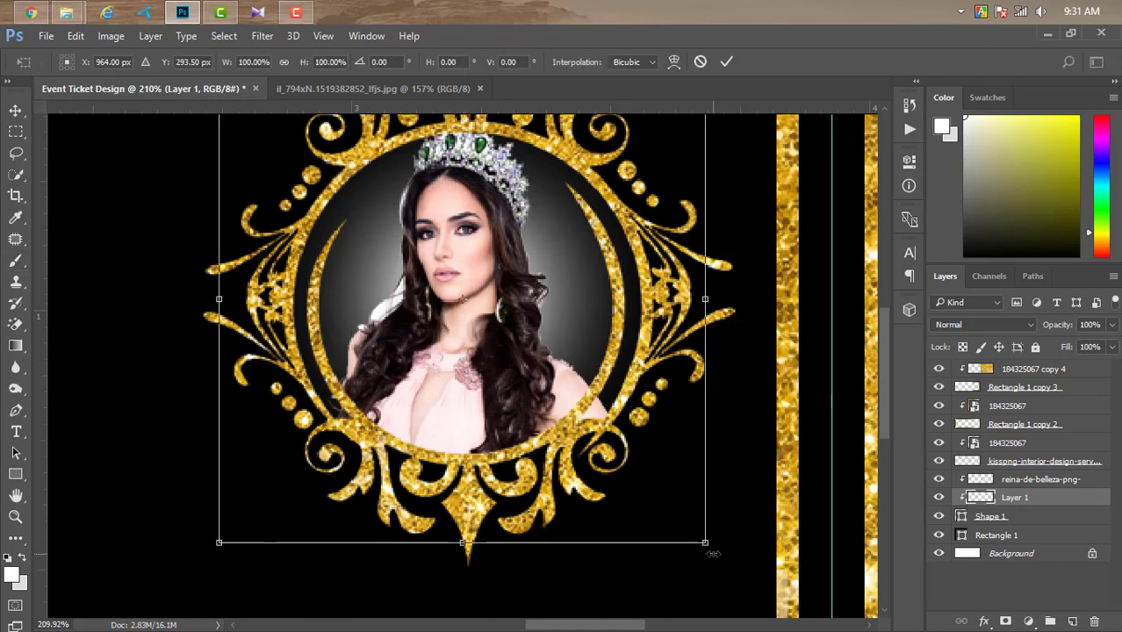
drag(706, 546, 669, 536)
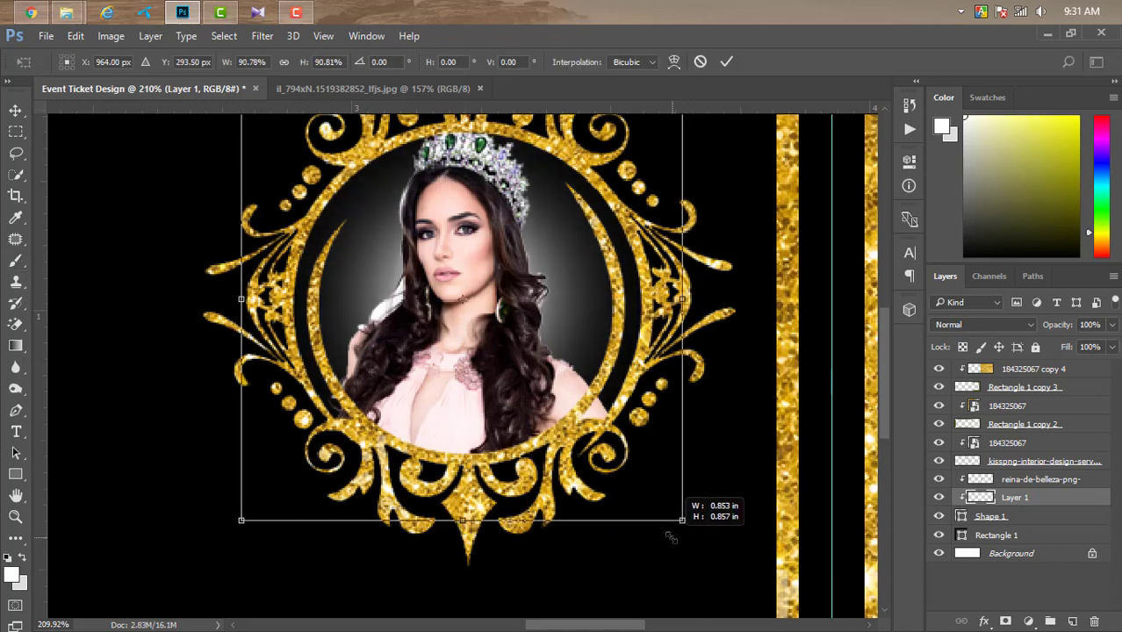
drag(668, 537, 660, 530)
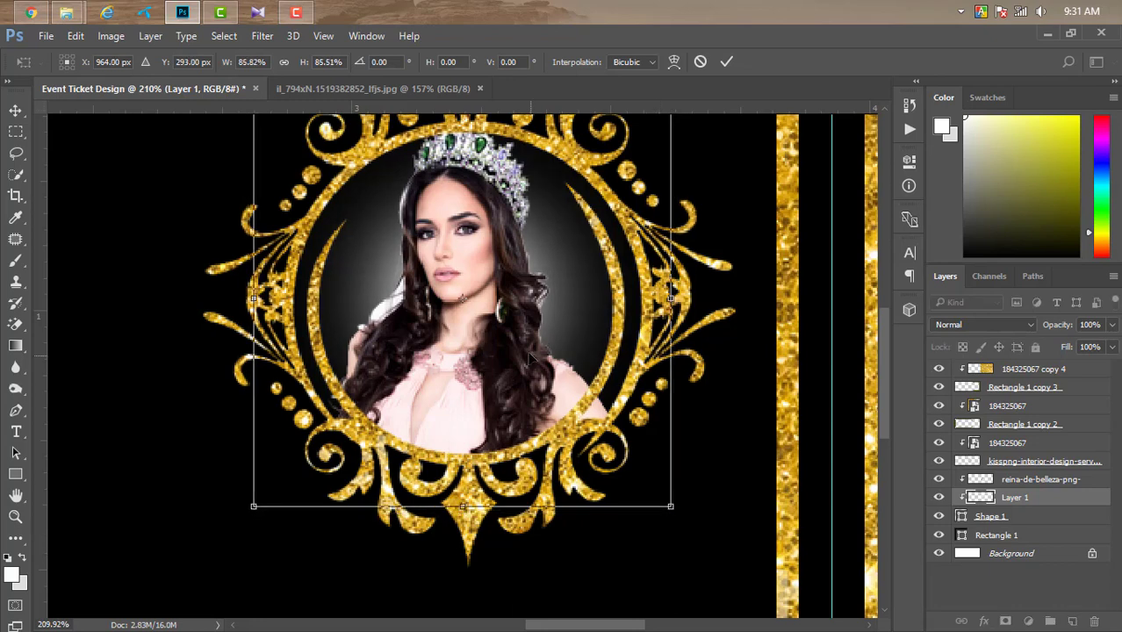
drag(530, 351, 530, 354)
click(727, 62)
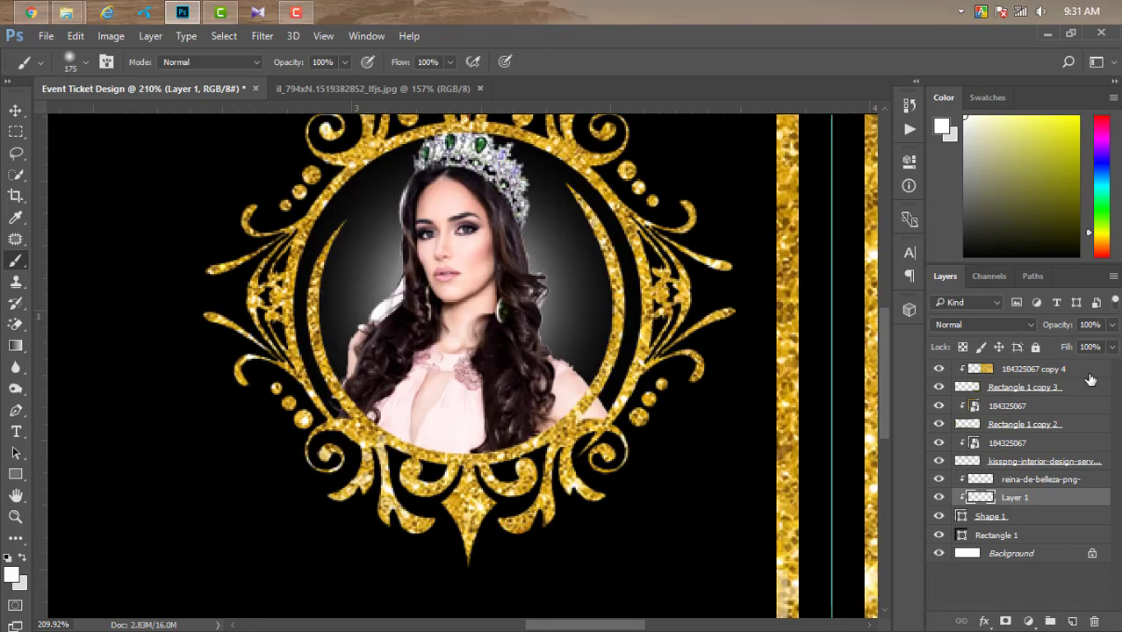
Step: Set the glow layer to about 49% opacity and duplicate the emblem group
click(1112, 325)
mouse_move(1112, 344)
mouse_down()
mouse_move(1061, 349)
mouse_move(1072, 348)
mouse_up()
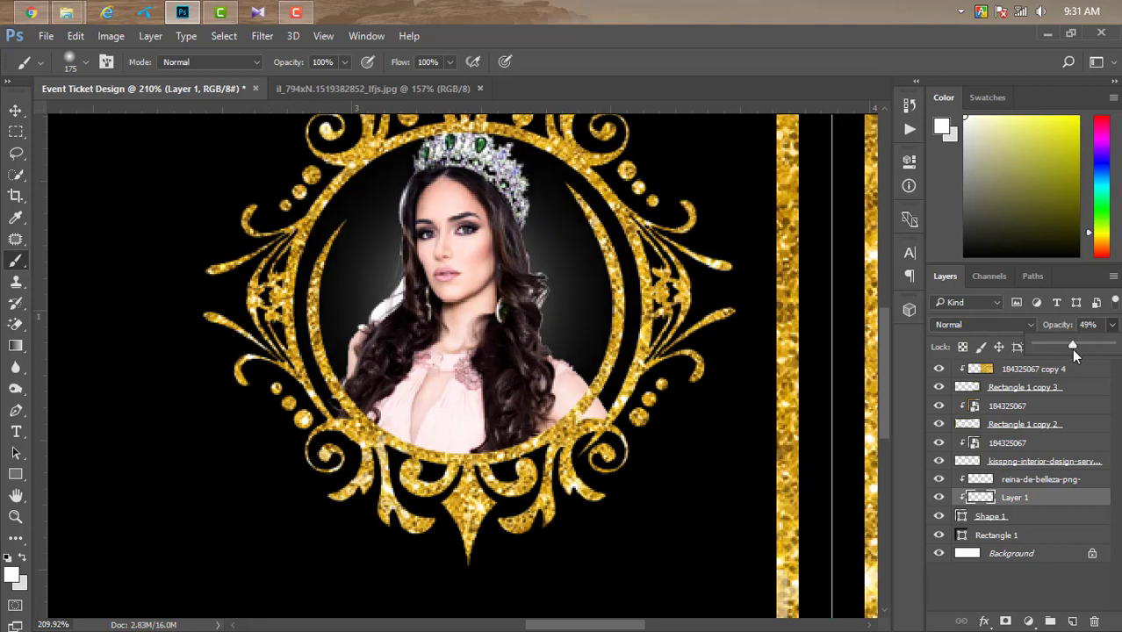
scroll(456, 490, down, 3)
scroll(456, 490, down, 15)
scroll(456, 490, up, 1)
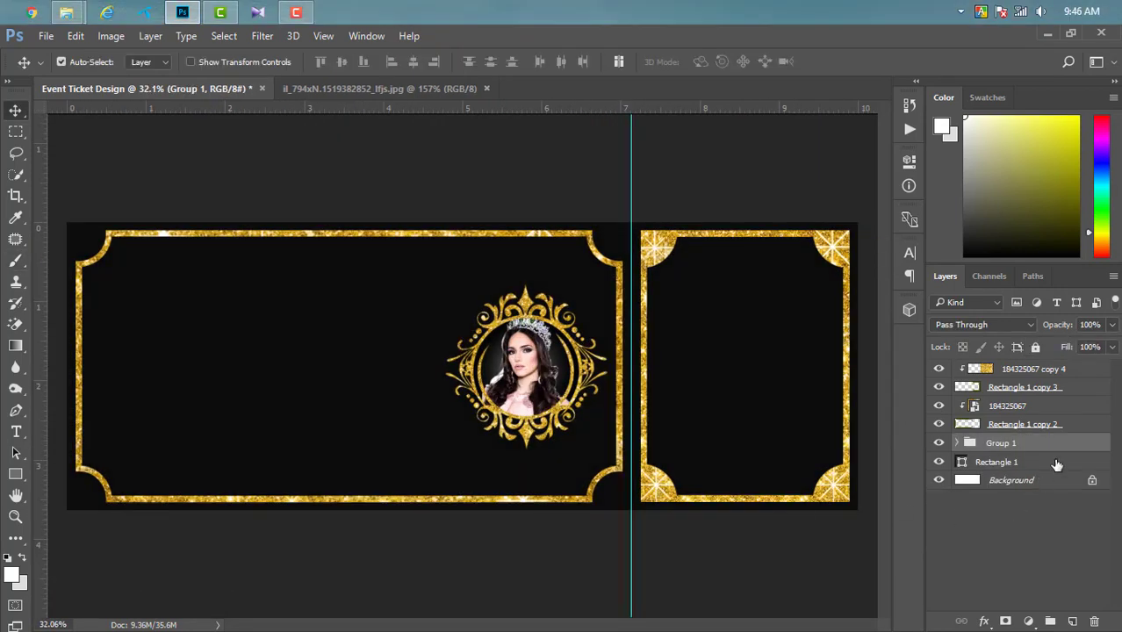
drag(1067, 446, 1073, 621)
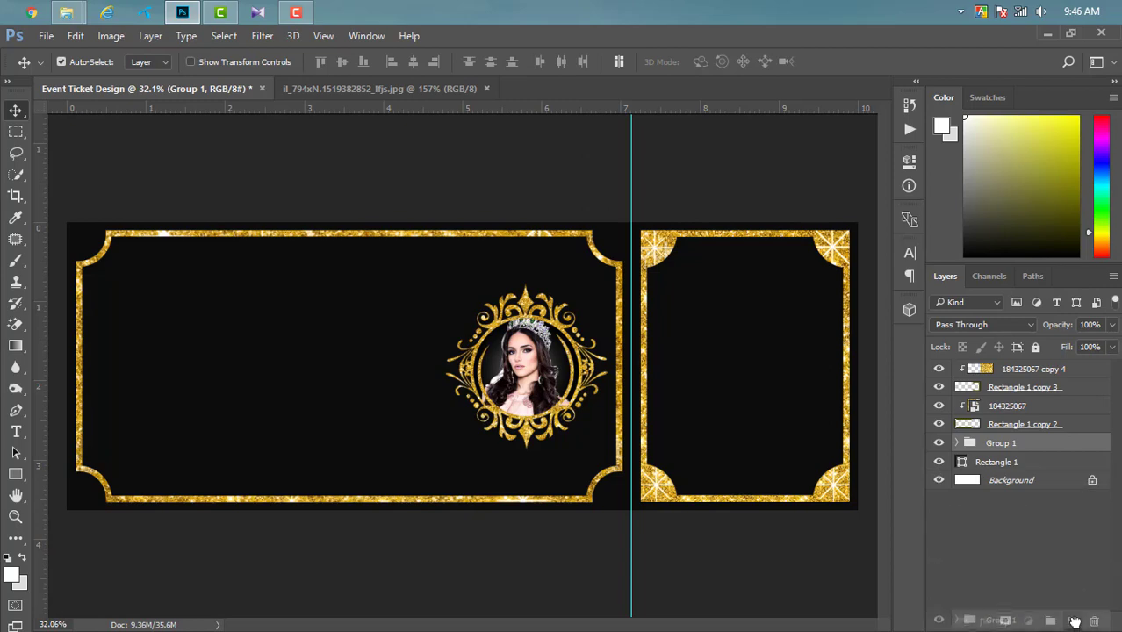
Step: Scale the Group 1 copy emblem to 50% and move it to the ticket's left side
key(ctrl+t)
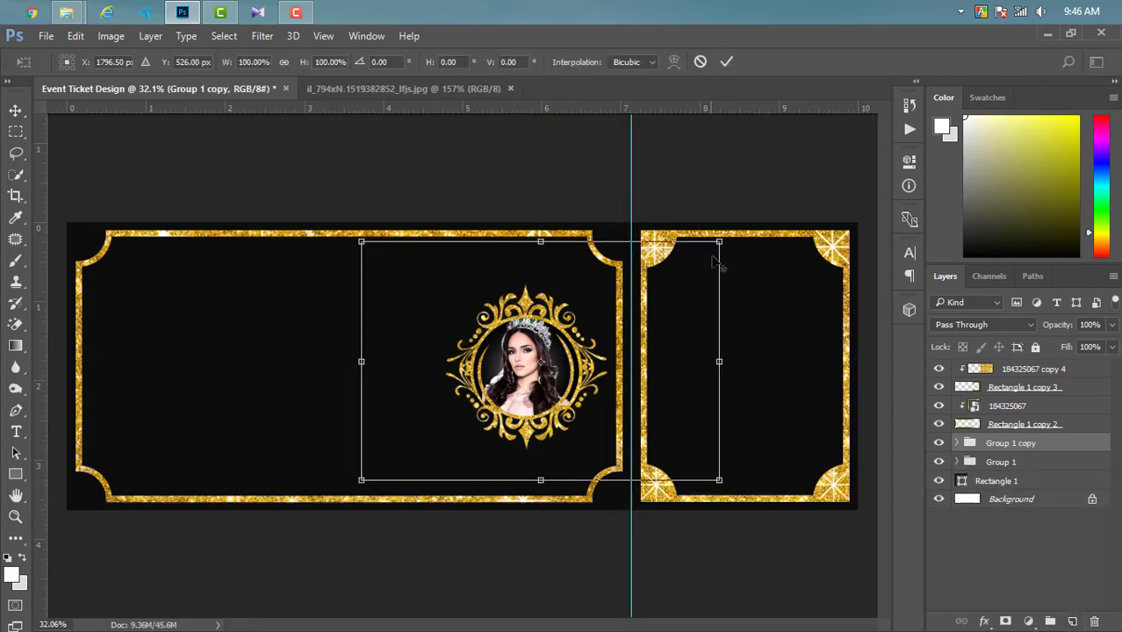
drag(719, 242, 630, 301)
mouse_move(585, 368)
mouse_down()
mouse_move(277, 374)
mouse_move(201, 359)
mouse_up()
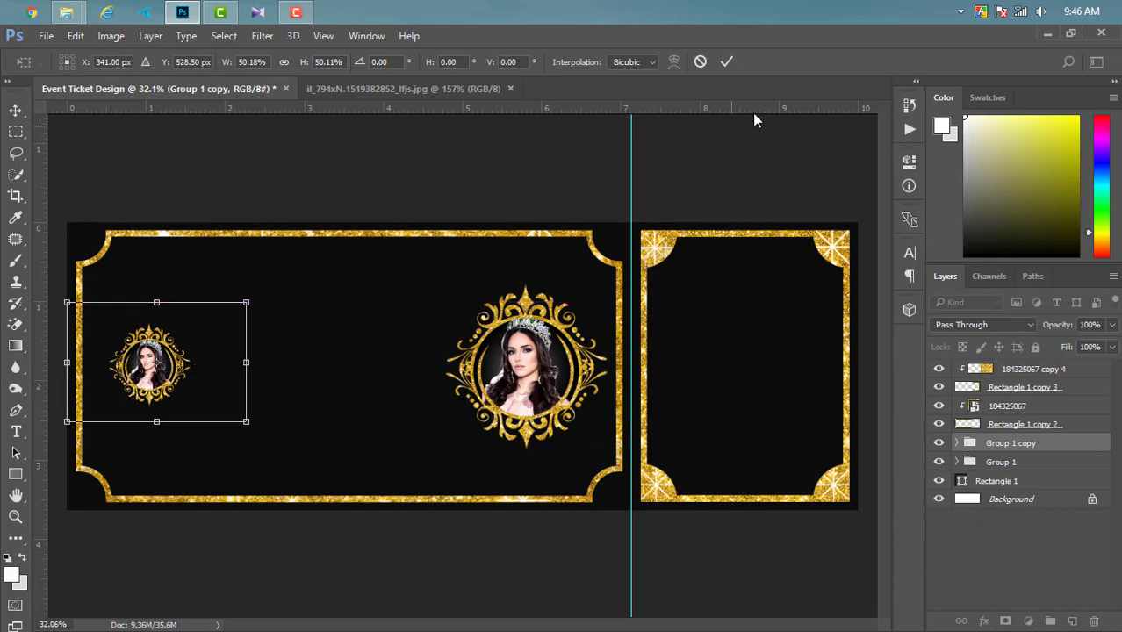
click(726, 64)
Step: Delete the copied reina portrait and Layer 1 glow from Group 1 copy
click(957, 444)
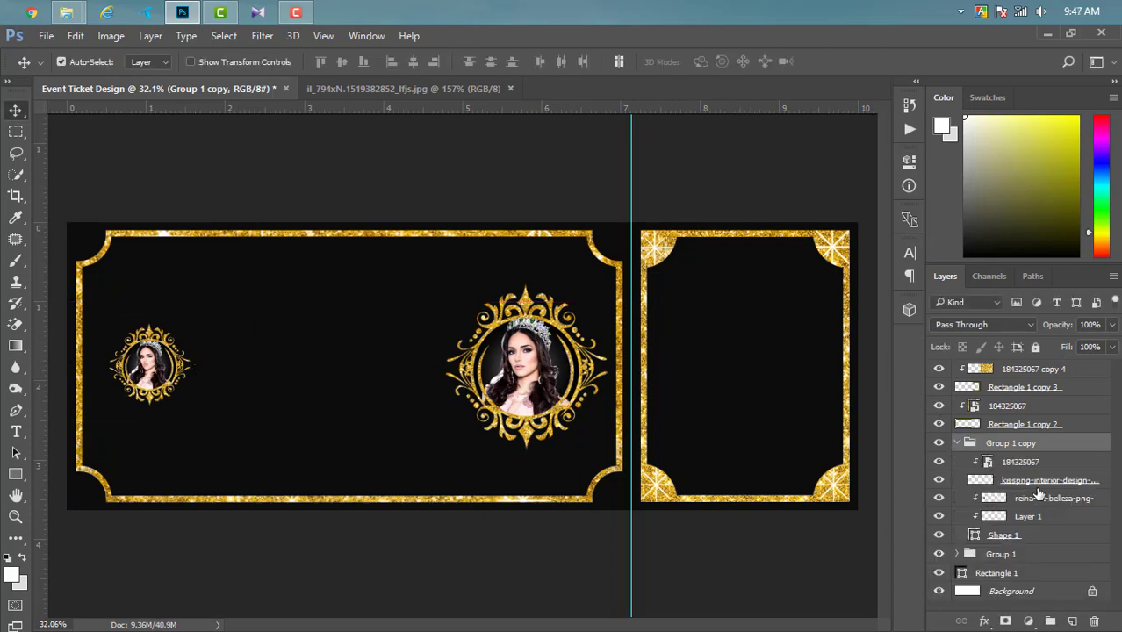
click(939, 499)
click(938, 500)
click(1045, 498)
shift+click(1078, 517)
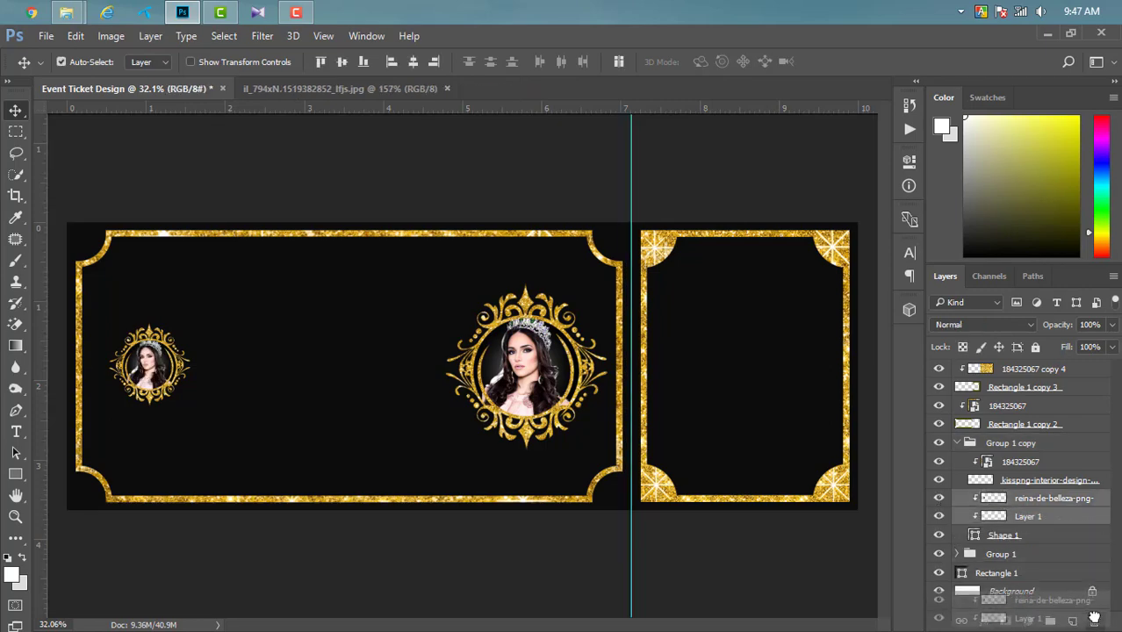
drag(1077, 518, 1095, 621)
Step: Add yellow '$100' text above the small gold emblem
scroll(77, 379, up, 2)
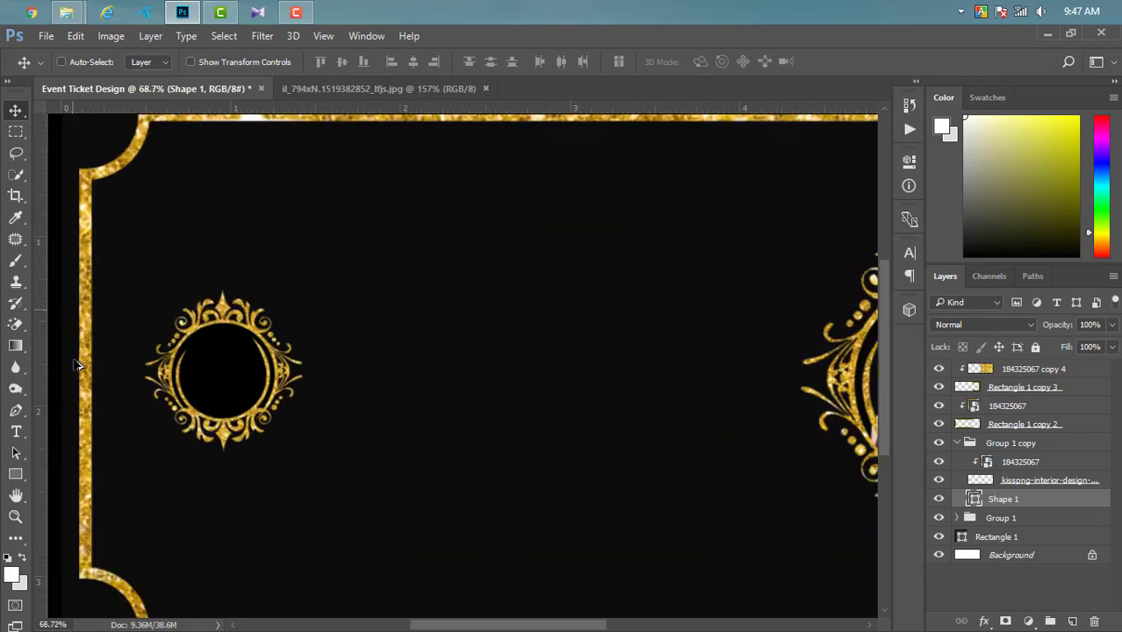
scroll(112, 382, up, 3)
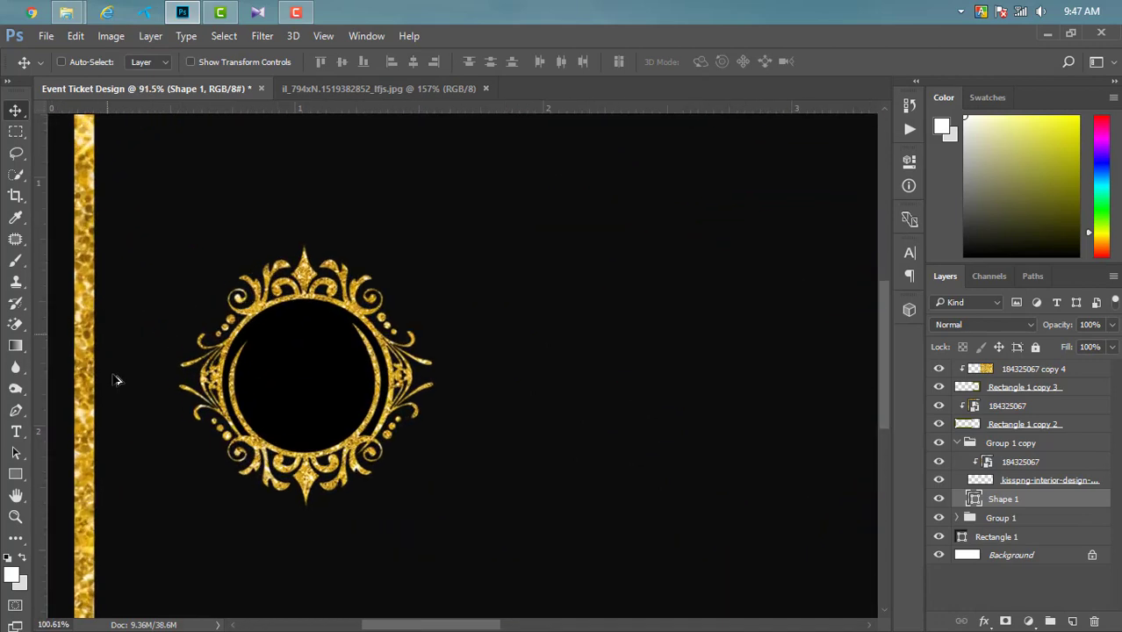
click(15, 432)
click(209, 229)
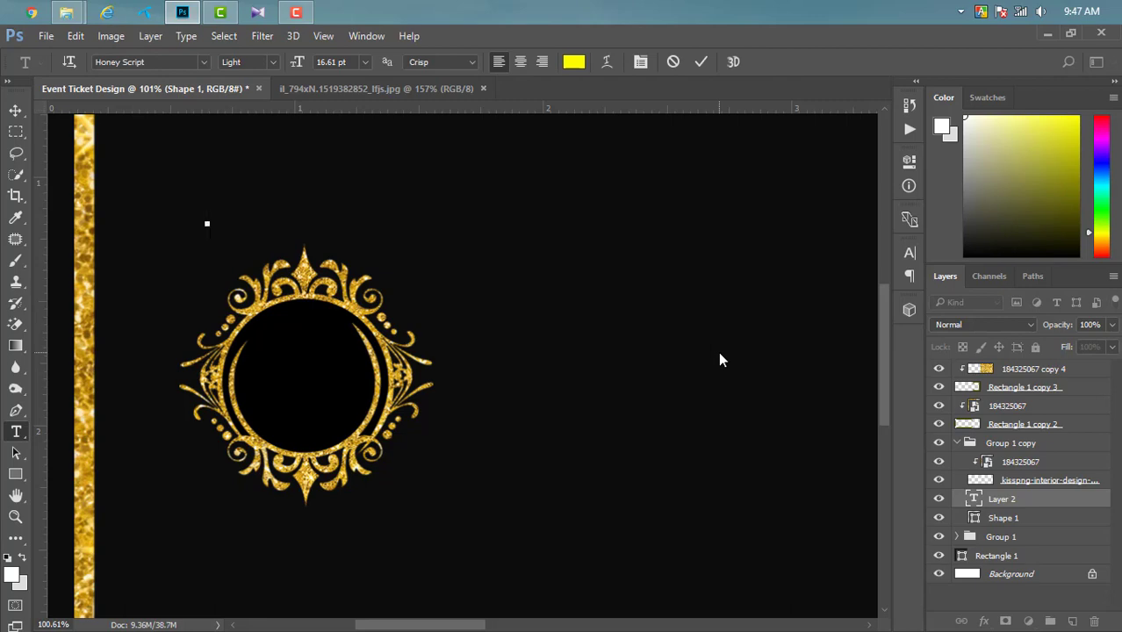
text($1)
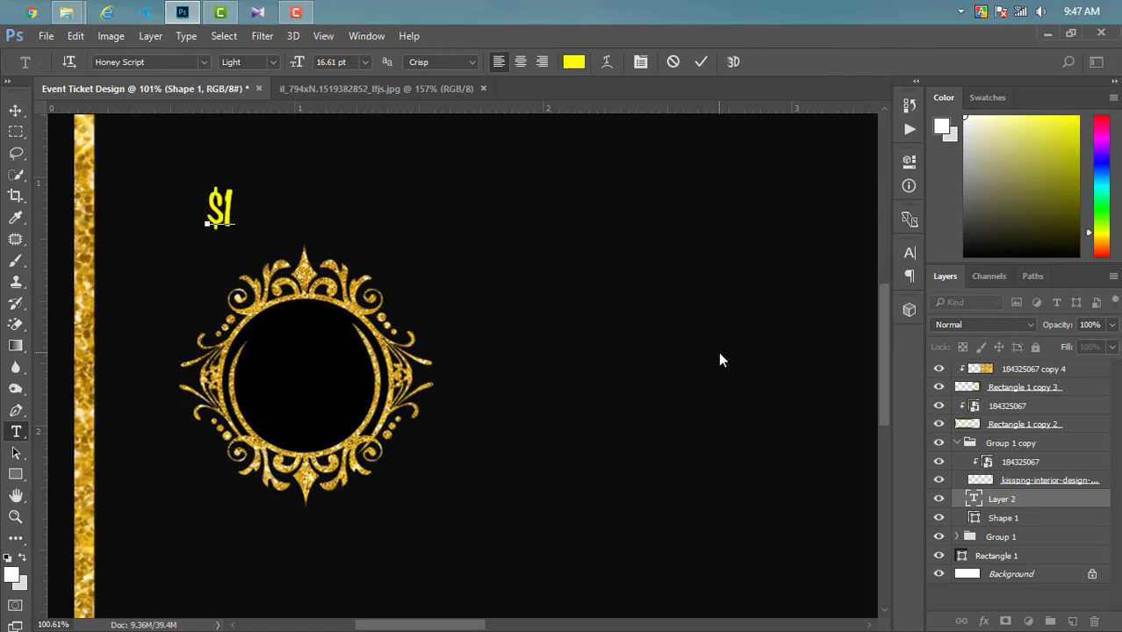
text(00)
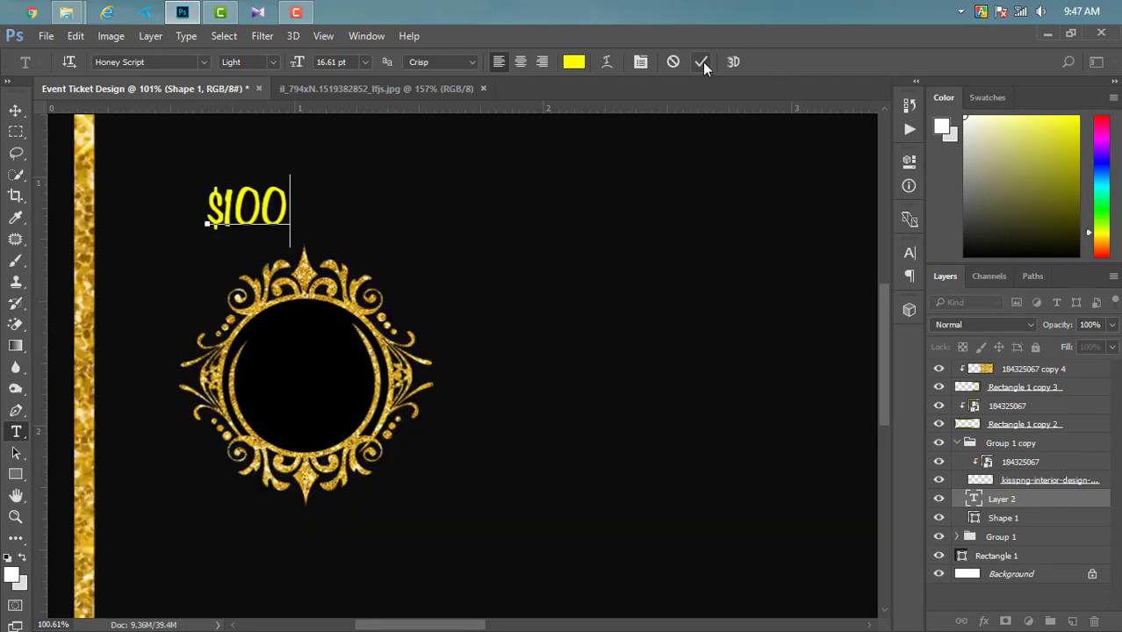
click(702, 62)
Step: Set the $100 font to Algerian and move it into the emblem's black circle
key(ctrl+t)
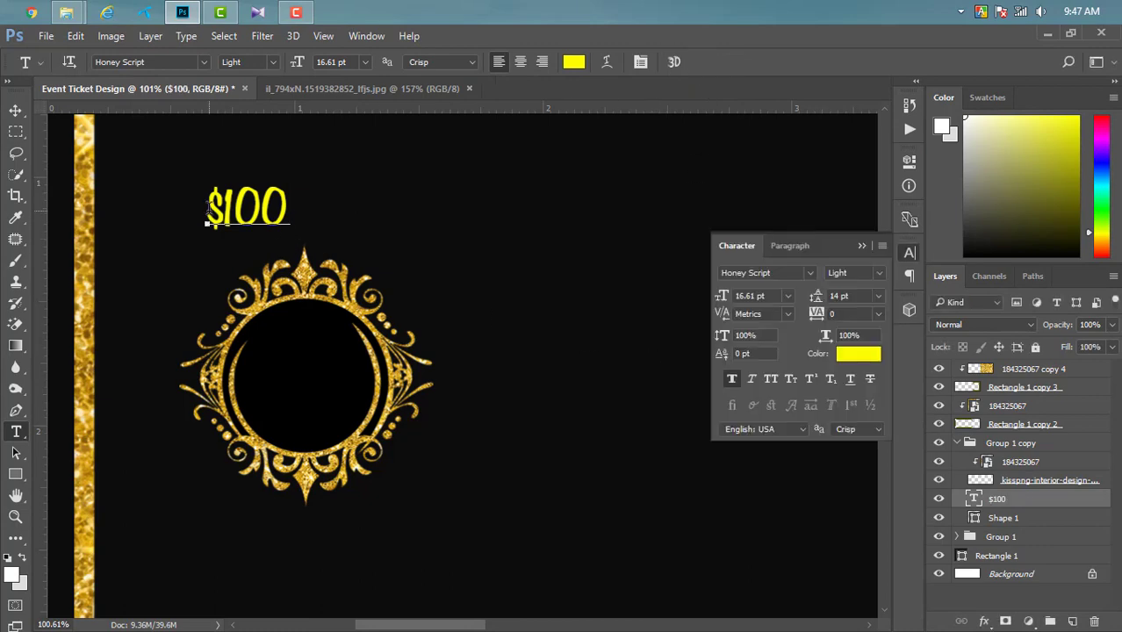
double_click(210, 210)
click(806, 273)
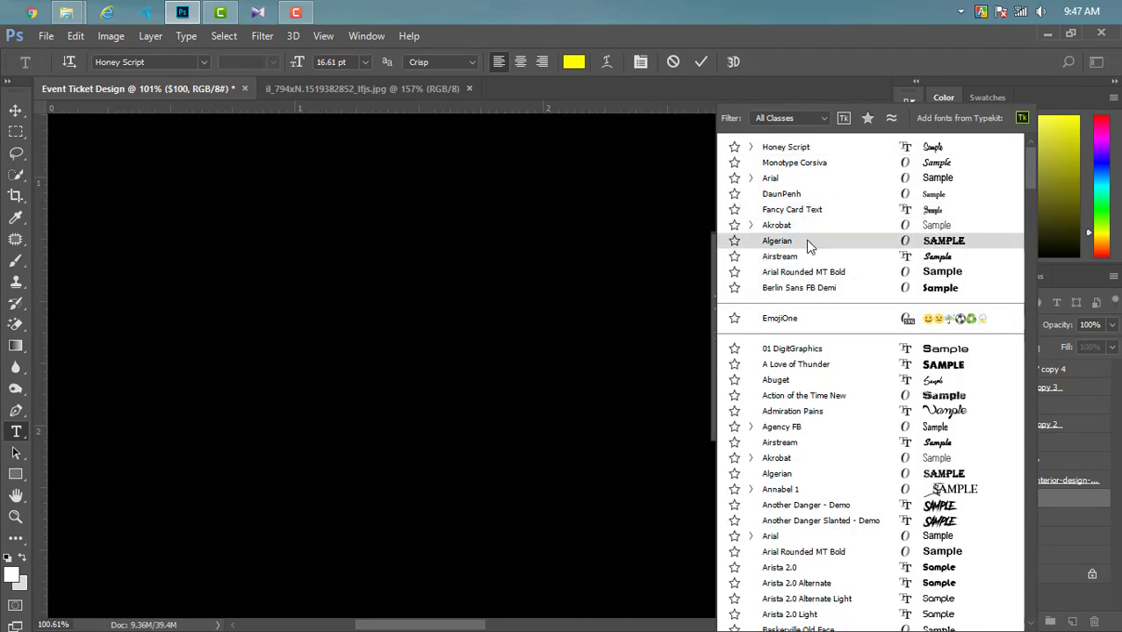
click(808, 243)
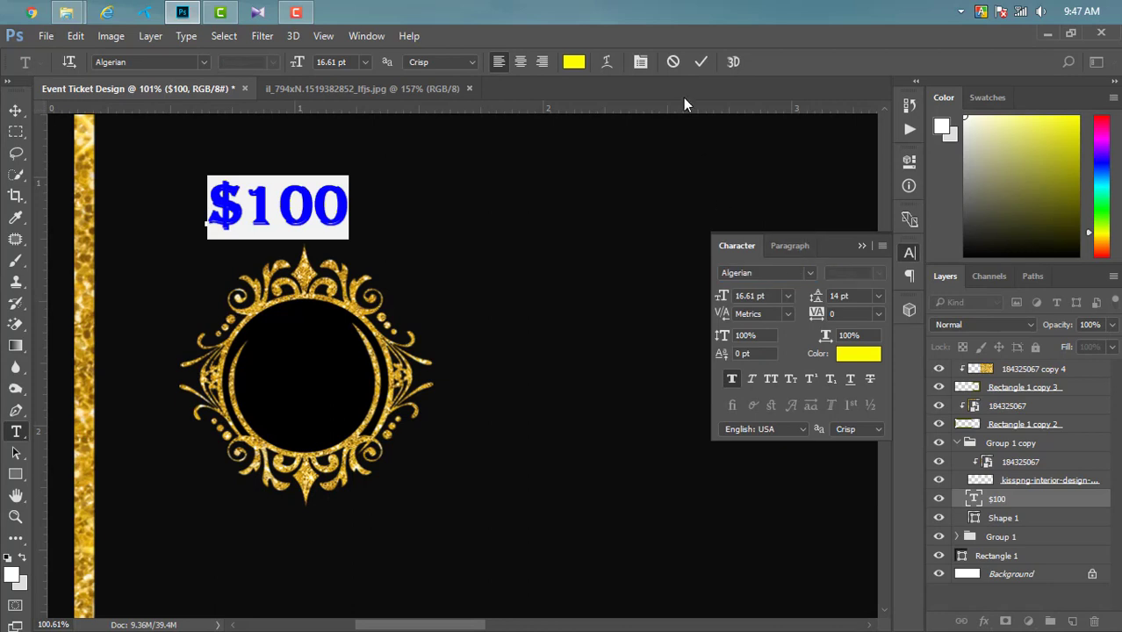
click(701, 61)
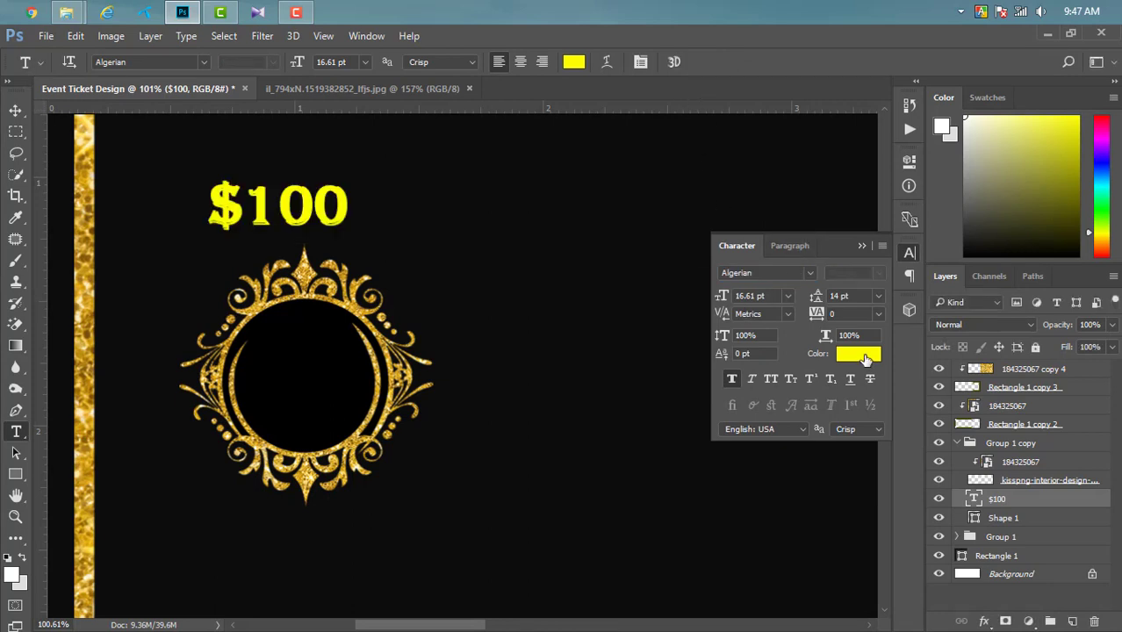
click(860, 246)
click(15, 110)
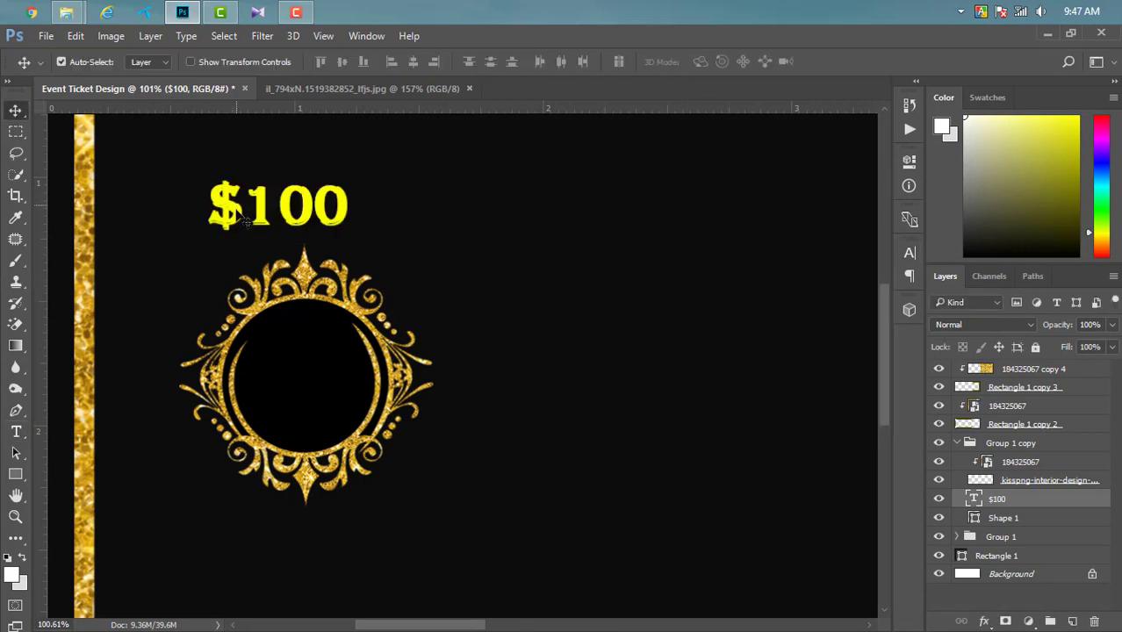
mouse_move(246, 220)
mouse_down()
mouse_move(261, 303)
mouse_move(383, 401)
mouse_up()
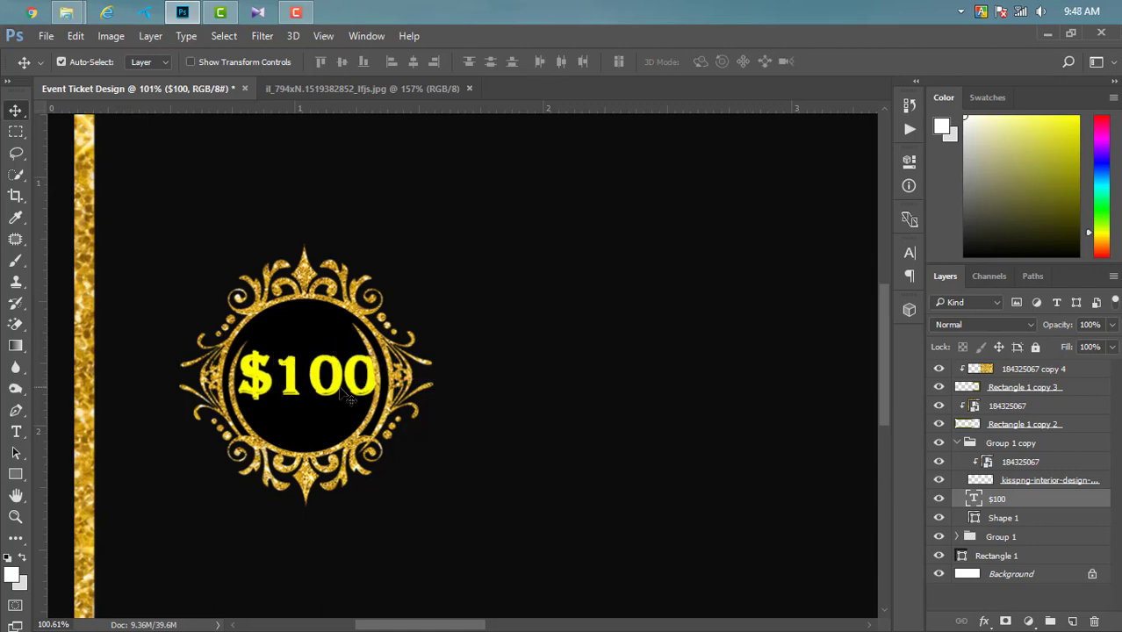
Step: Narrow the $100 text to about 79% width, stretch it taller, and nudge it right
key(ctrl+t)
drag(377, 349, 364, 354)
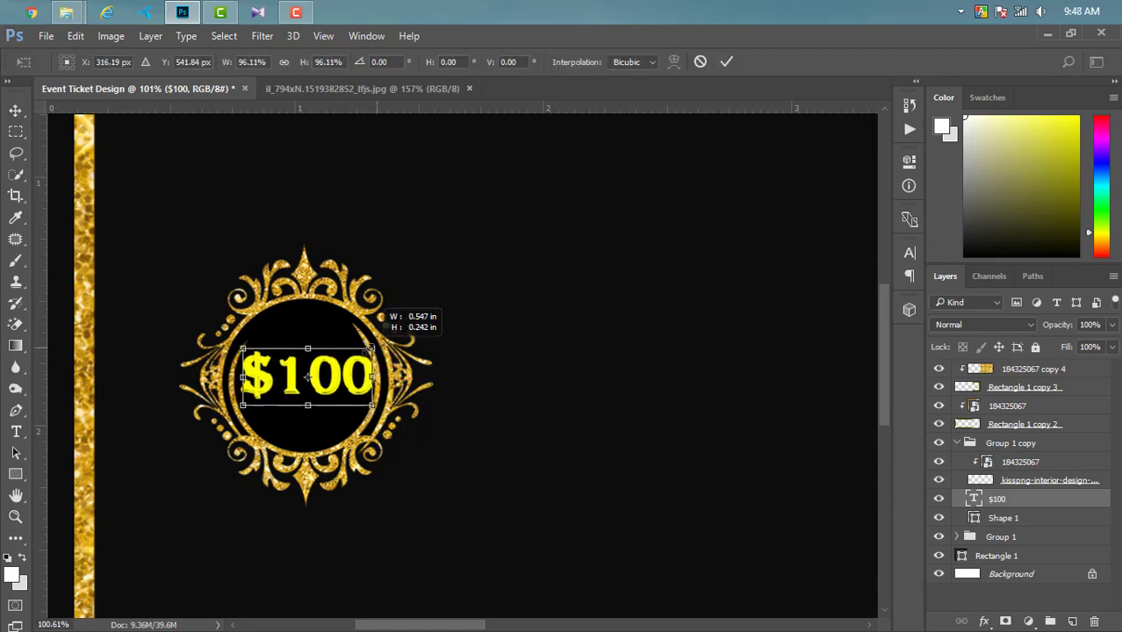
scroll(279, 435, up, 2)
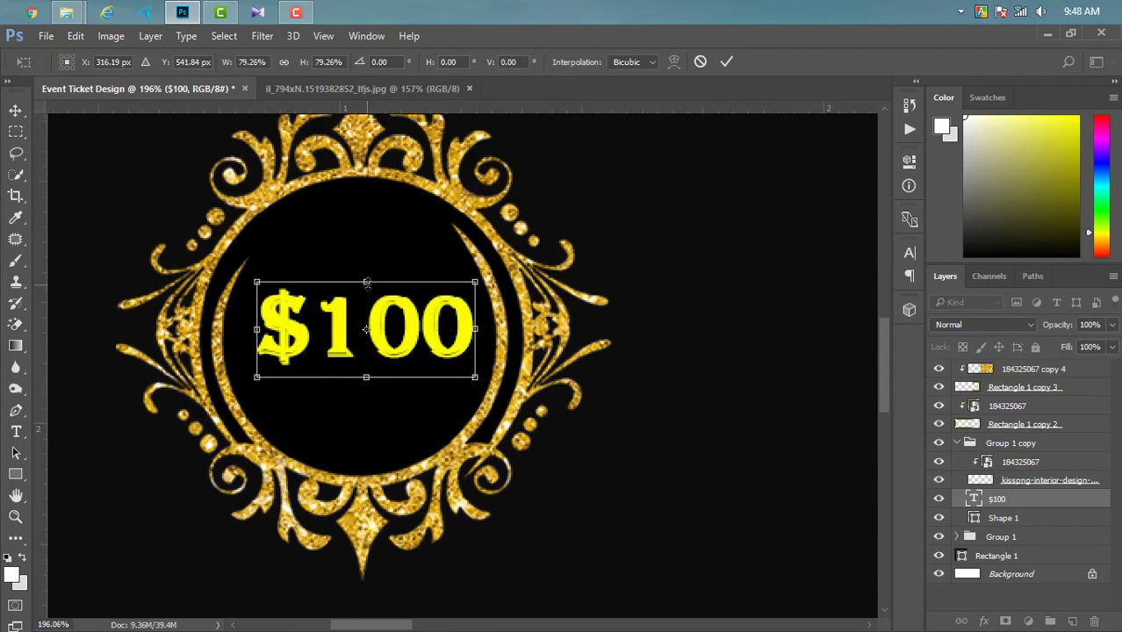
drag(366, 283, 365, 253)
drag(405, 341, 399, 372)
click(727, 61)
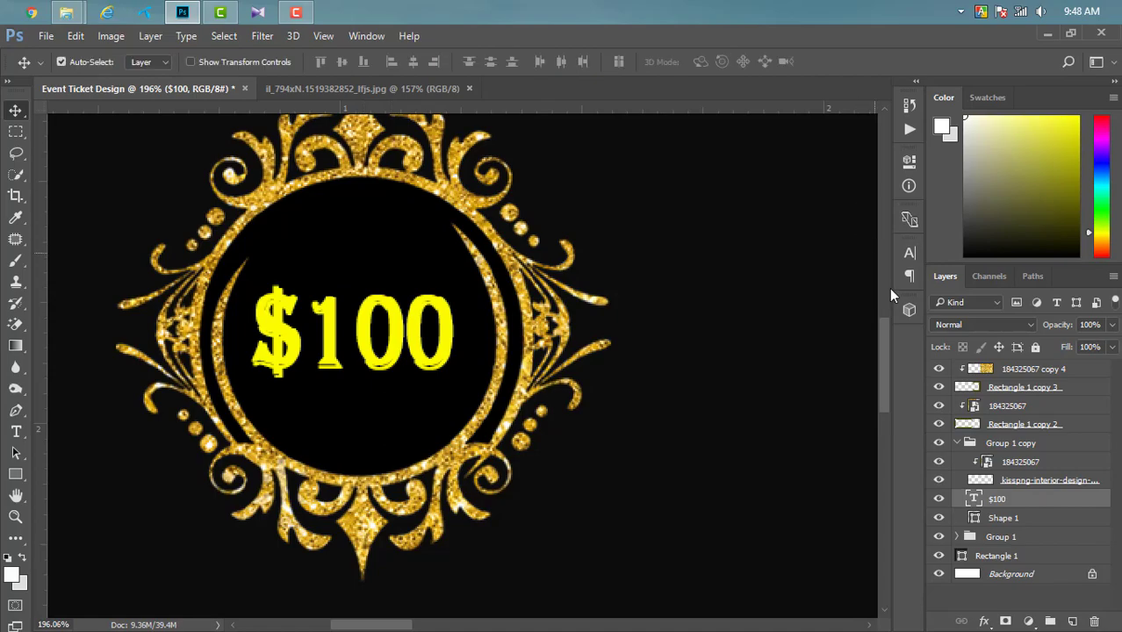
key(Right)
key(Right)
key(Right)
click(66, 12)
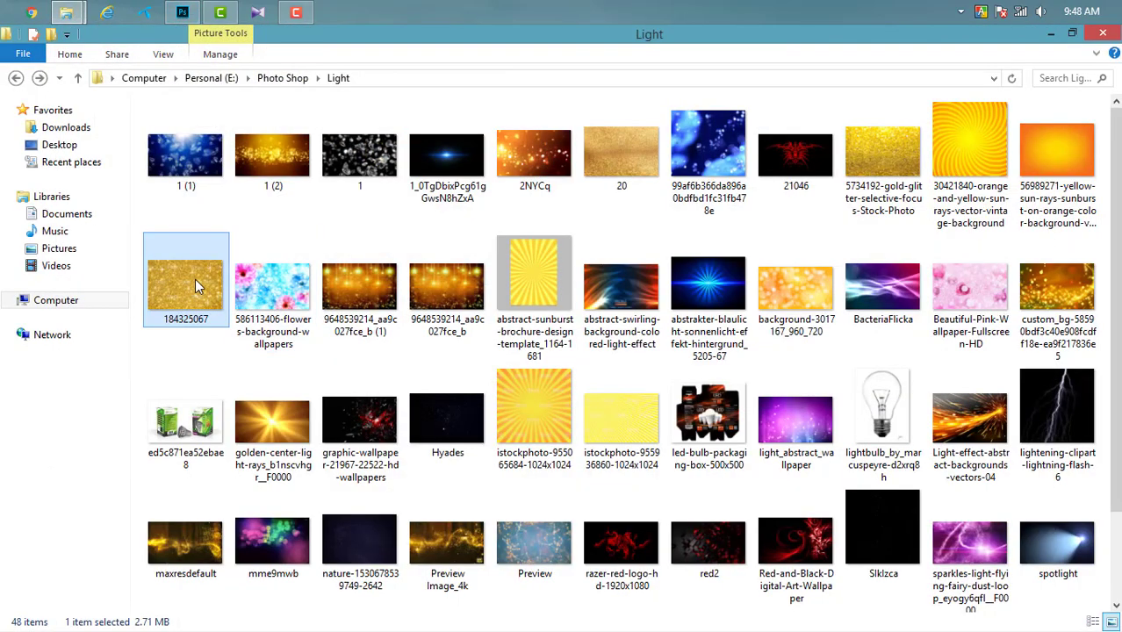
Step: Place the 184325067 gold glitter image, scaled down over the $100 badge
drag(195, 279, 459, 342)
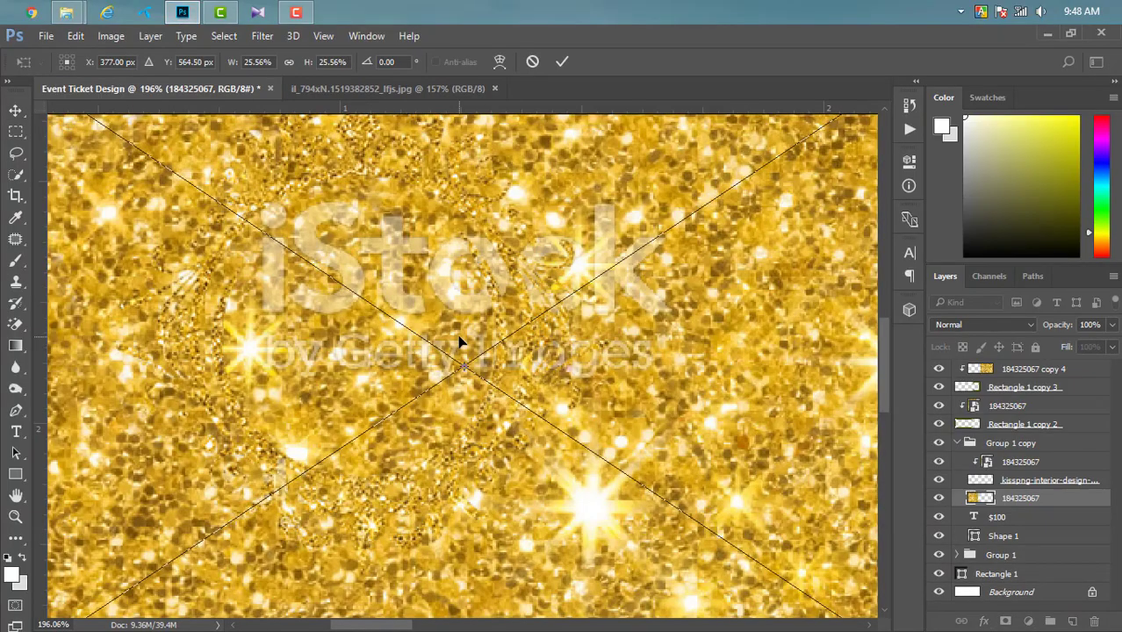
scroll(458, 342, down, 2)
scroll(459, 342, down, 2)
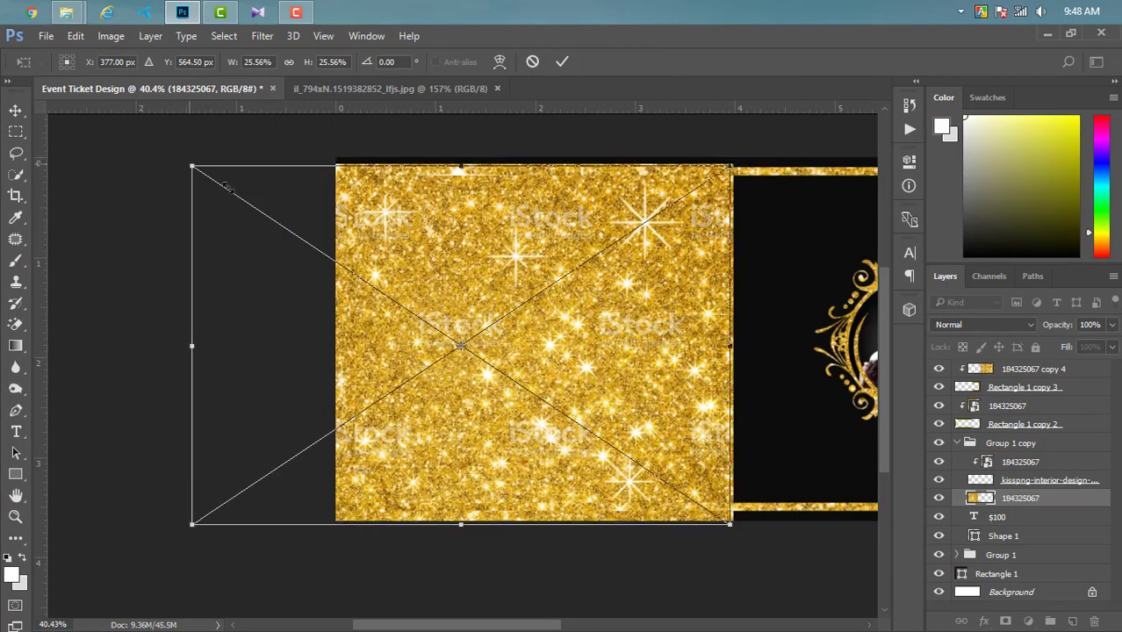
scroll(232, 180, up, 1)
drag(232, 180, 338, 224)
scroll(465, 404, up, 1)
scroll(466, 404, up, 1)
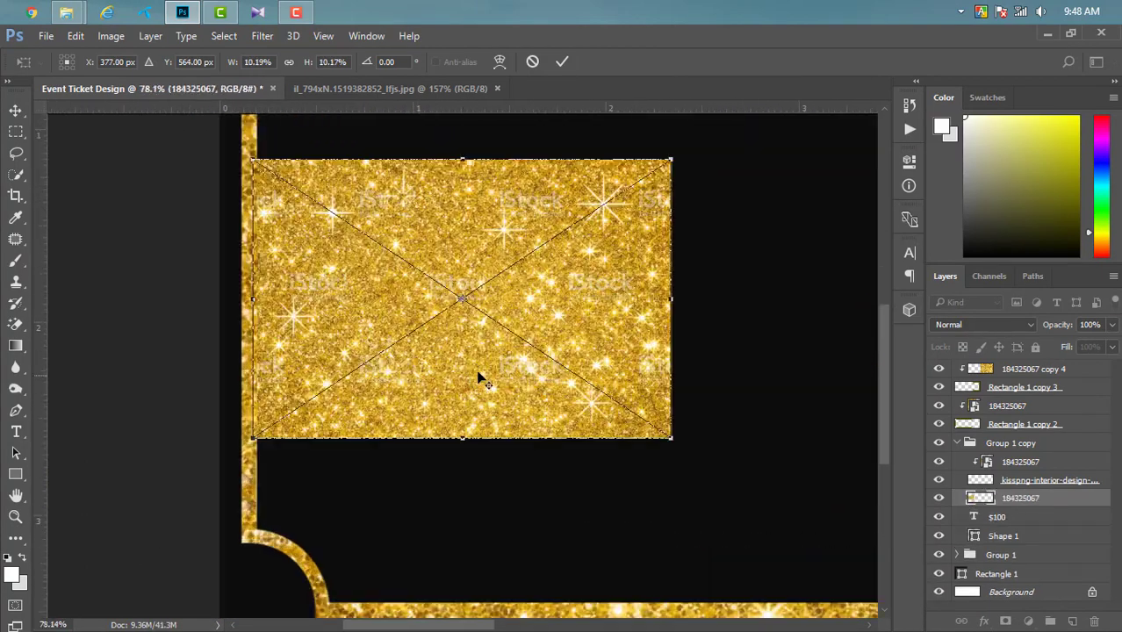
drag(667, 162, 571, 266)
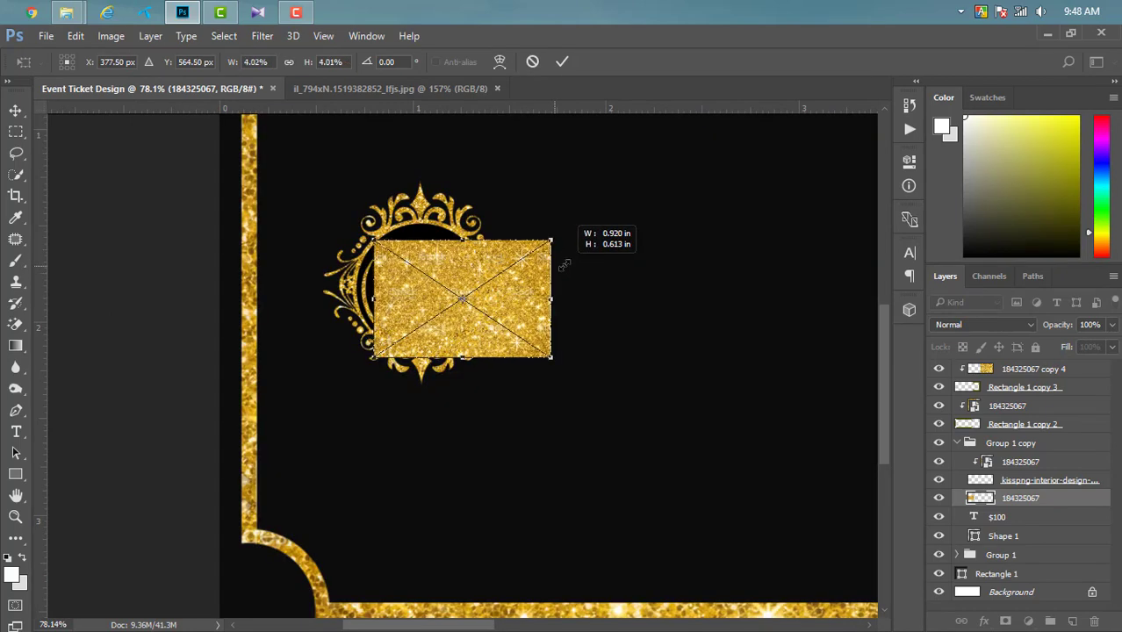
drag(518, 313, 479, 302)
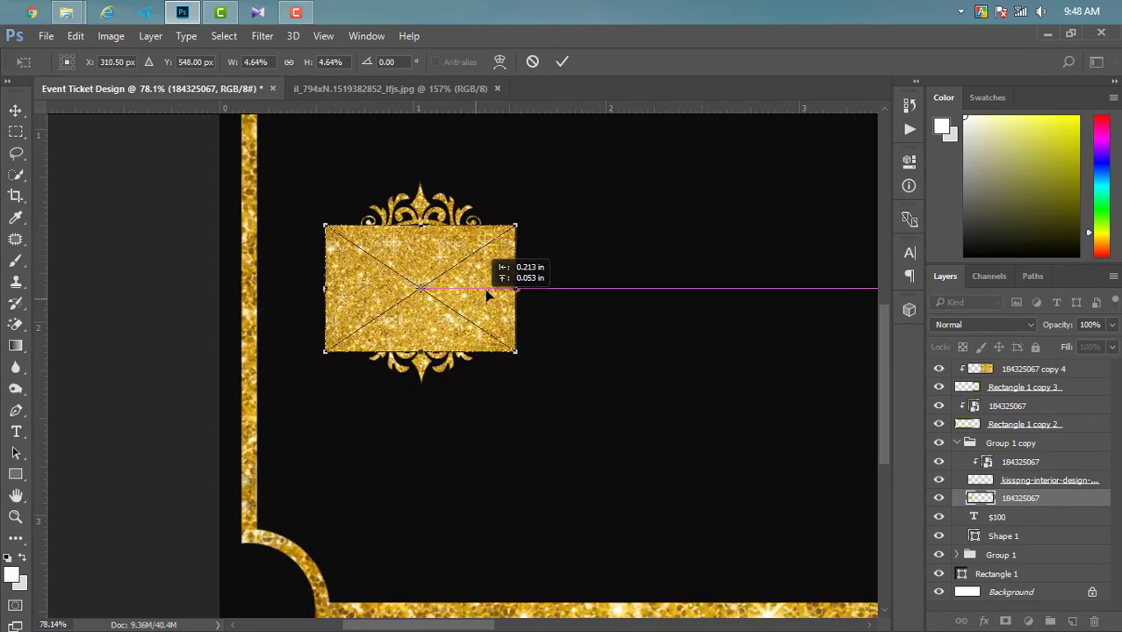
click(562, 63)
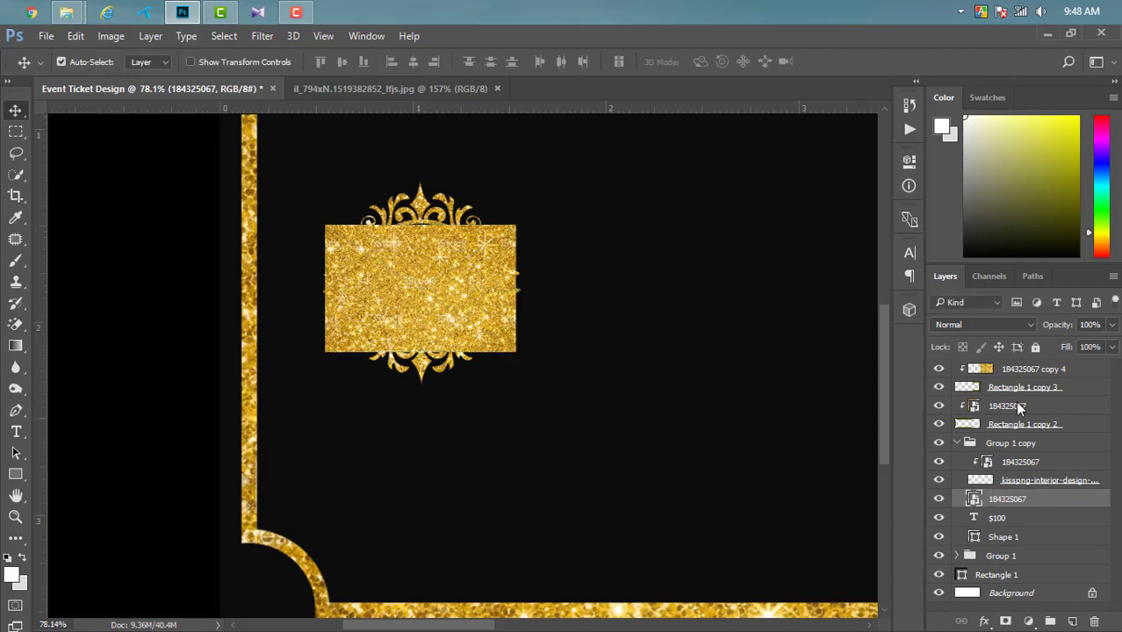
Step: Clip the glitter layer onto the $100 text as a clipping mask
right_click(1070, 503)
click(818, 467)
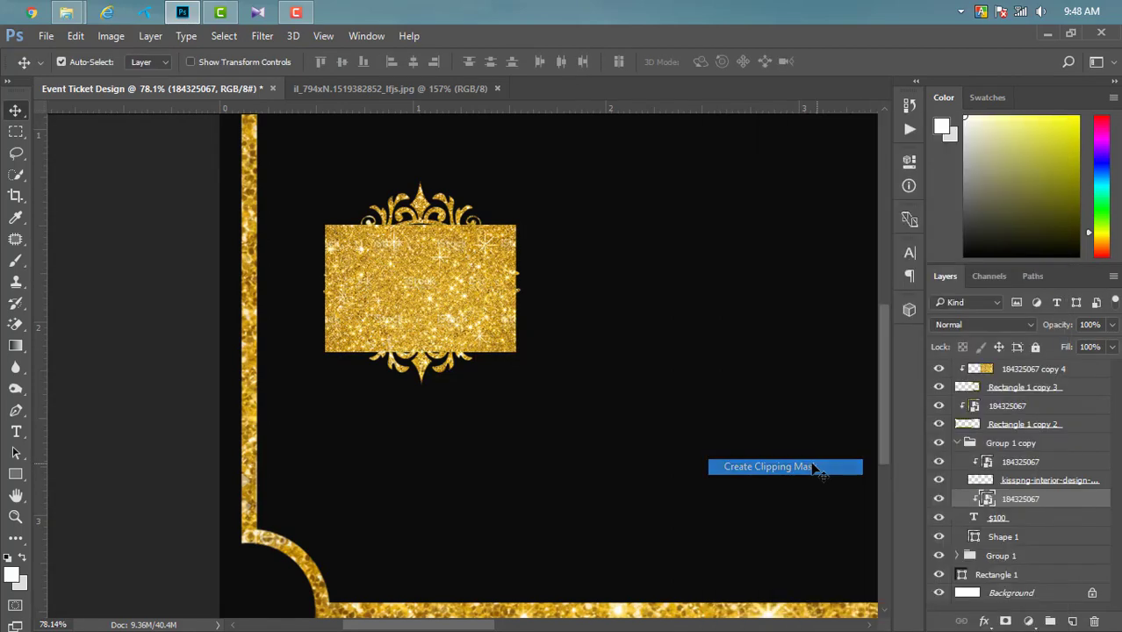
scroll(441, 381, down, 3)
scroll(428, 376, down, 3)
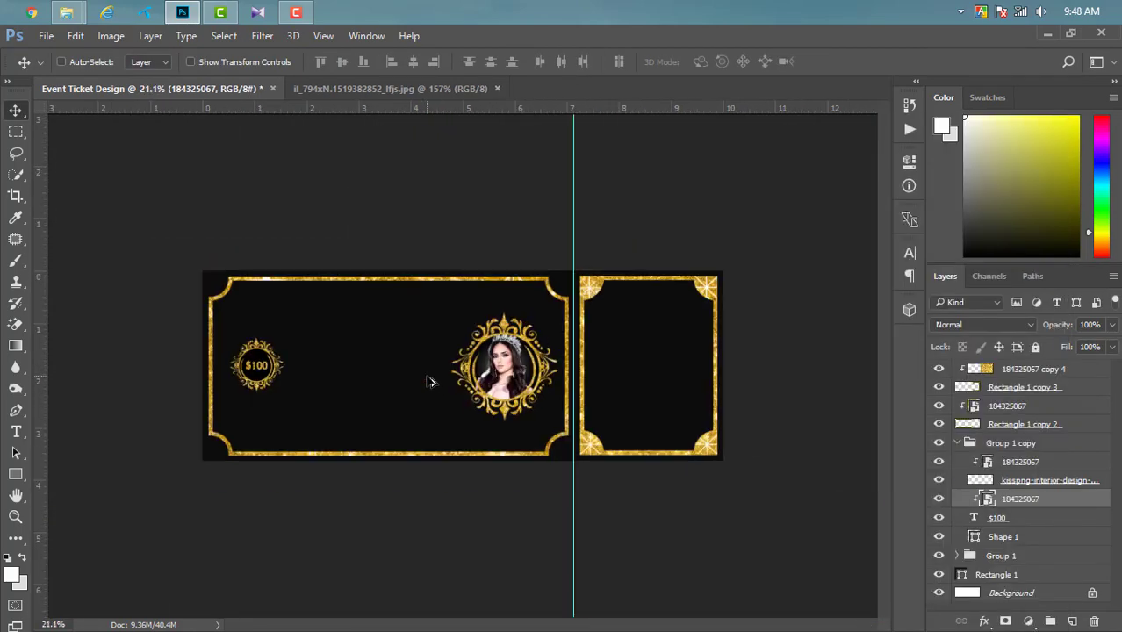
scroll(432, 381, up, 1)
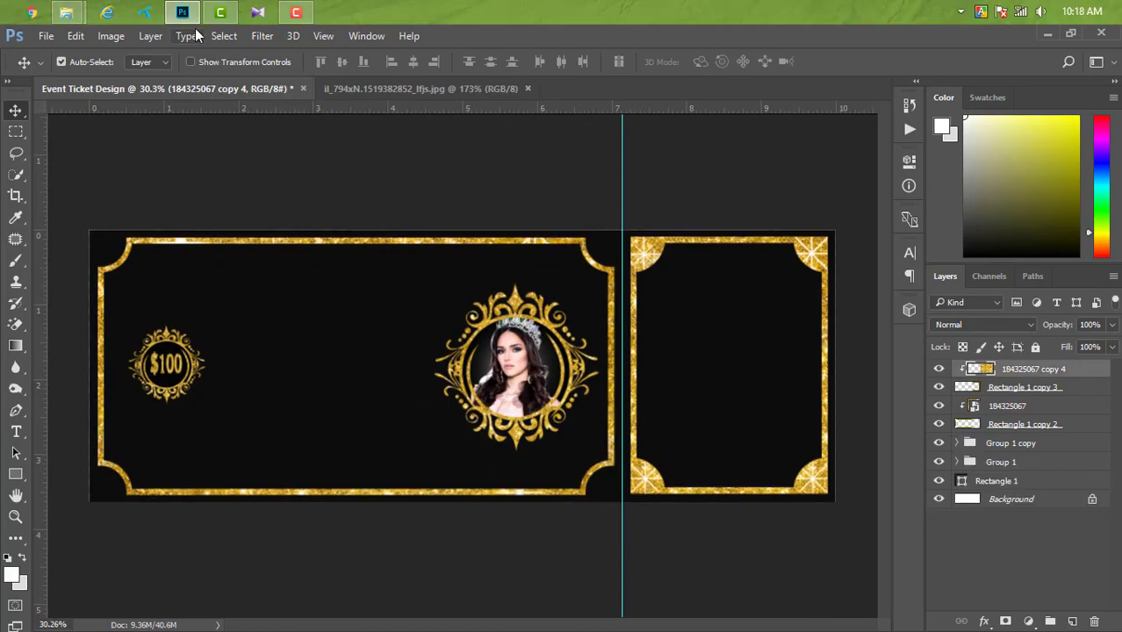
Step: Place the 'square' gold ornament between the $100 badge and portrait, scaled to about 59%
click(183, 12)
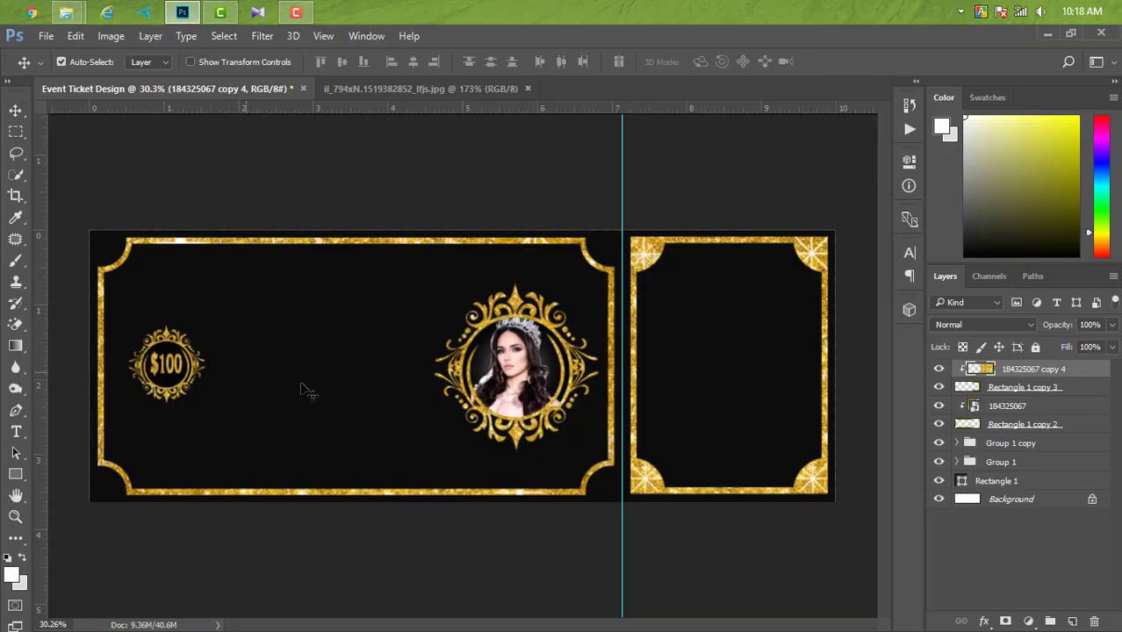
mouse_move(185, 43)
mouse_down()
mouse_move(462, 366)
mouse_move(399, 370)
mouse_up()
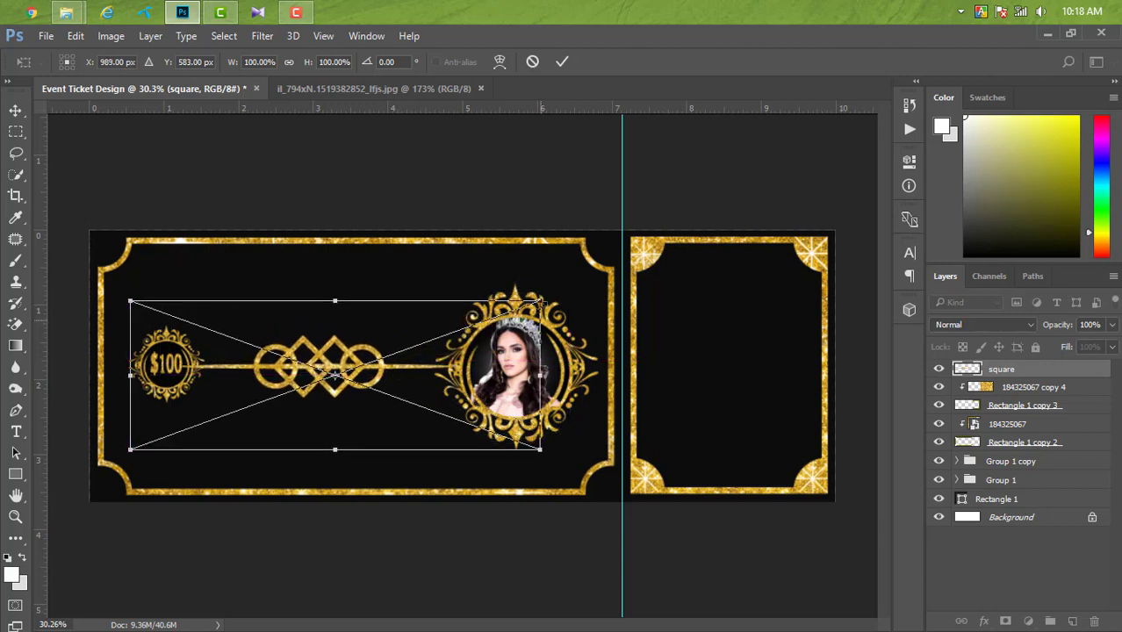
drag(540, 301, 449, 326)
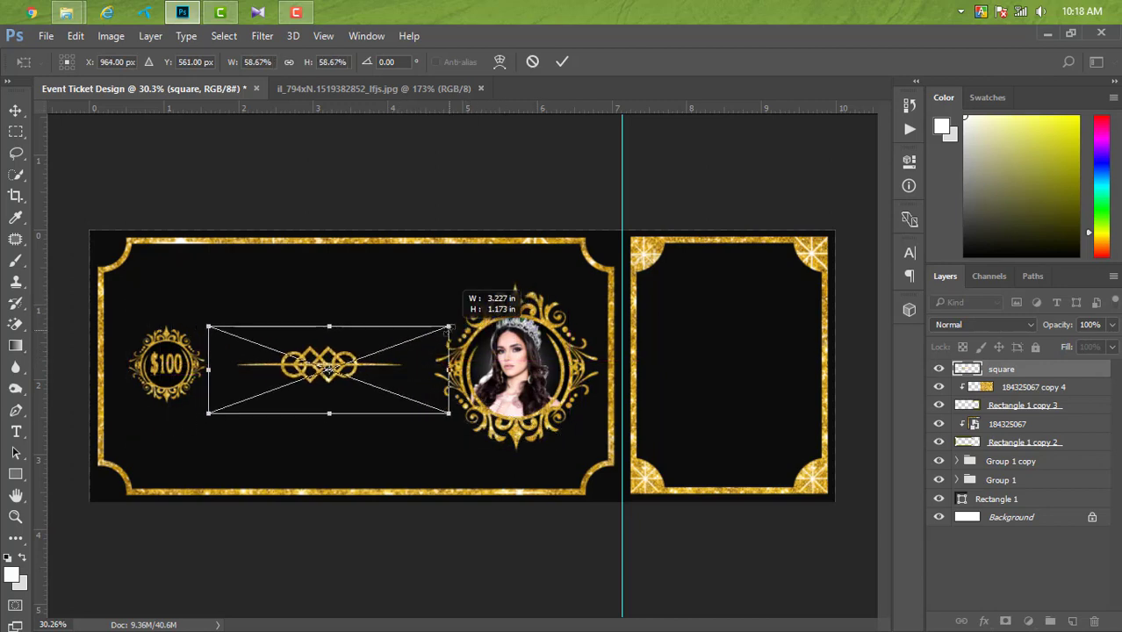
click(563, 61)
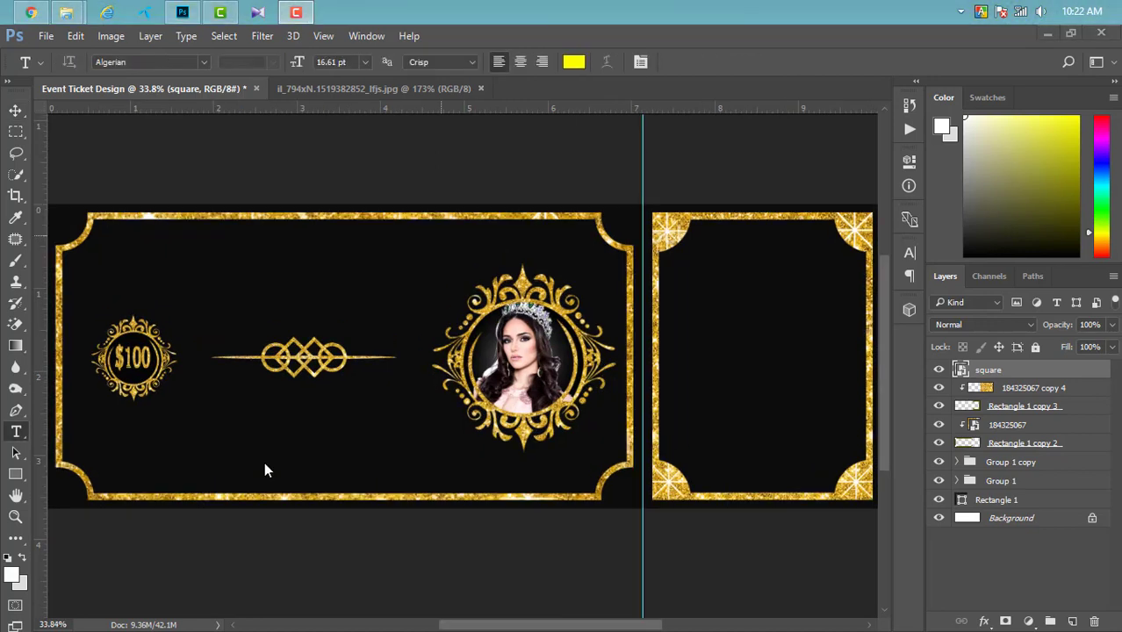
Step: Type 'EVENT TICKET' above the divider, then enlarge it and stretch it taller
click(225, 292)
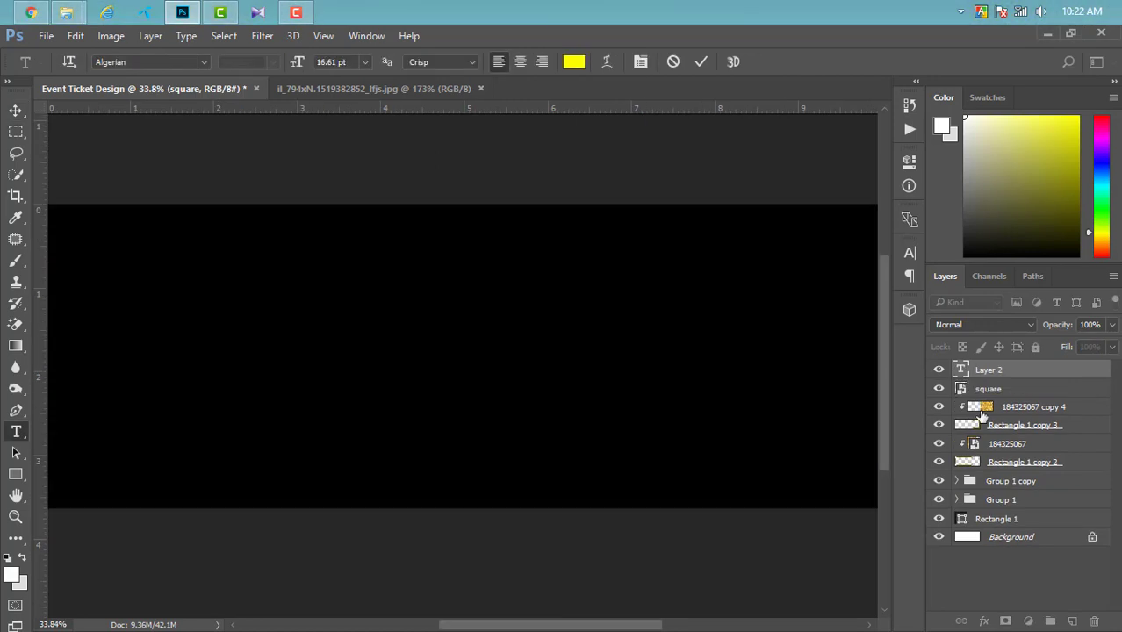
text(EVE)
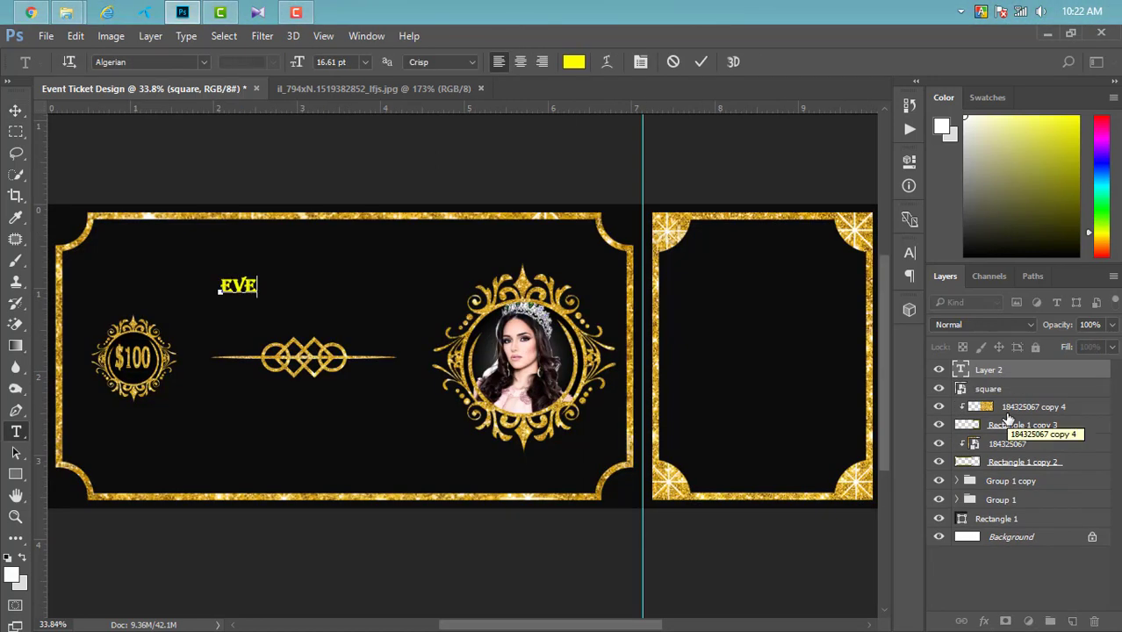
text(NT T)
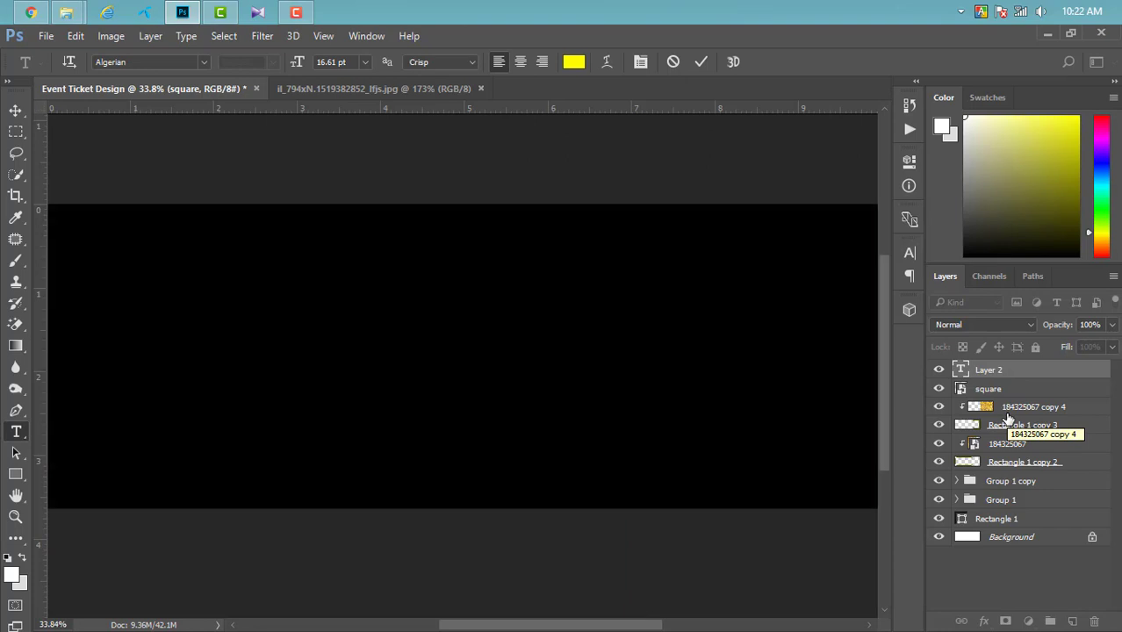
text(ICKET)
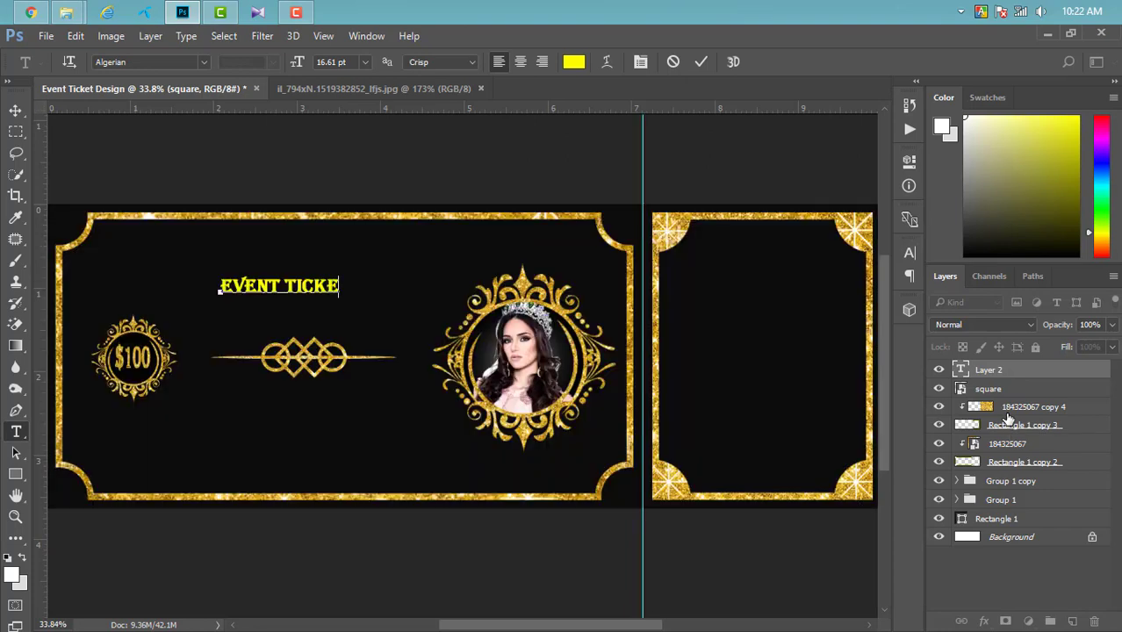
click(701, 62)
key(ctrl+t)
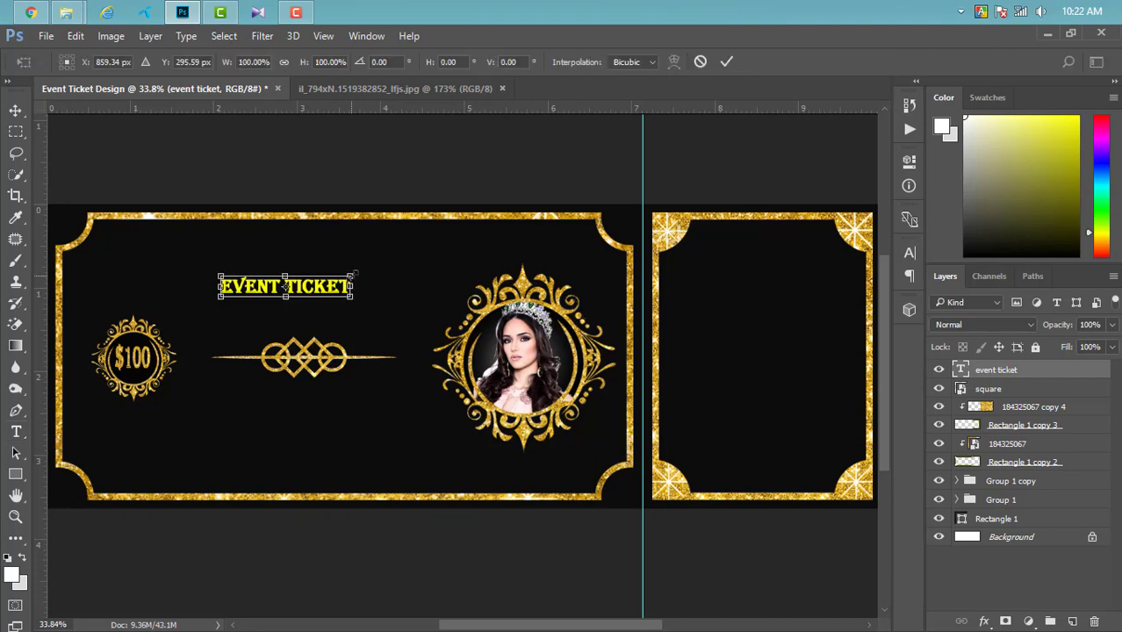
mouse_move(353, 274)
mouse_down()
mouse_move(383, 272)
mouse_move(353, 298)
mouse_move(408, 291)
mouse_up()
drag(305, 275, 304, 263)
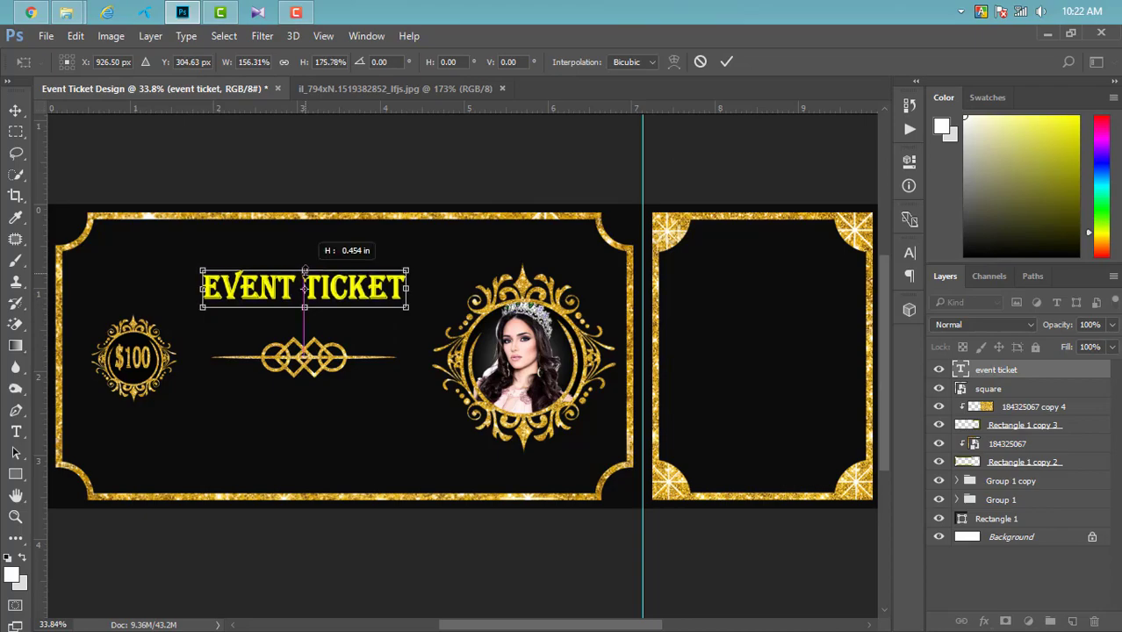
key(Return)
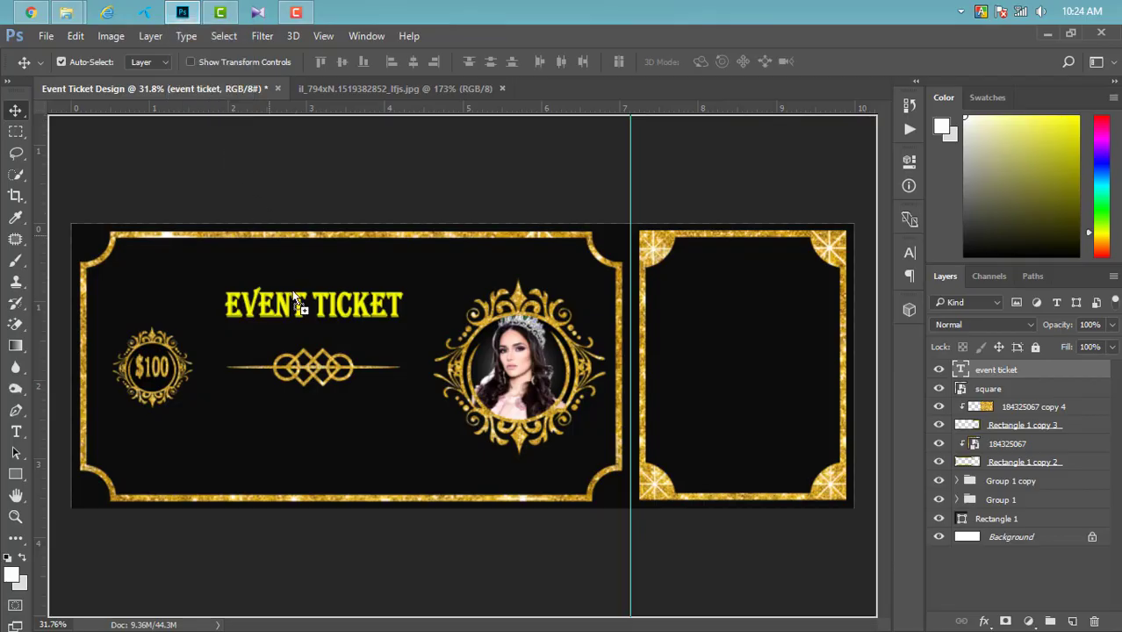
Step: Clip a 184325067 glitter layer onto the EVENT TICKET title and start another text layer
mouse_move(184, 10)
mouse_down()
mouse_move(301, 313)
mouse_move(435, 327)
mouse_move(423, 275)
mouse_up()
click(563, 62)
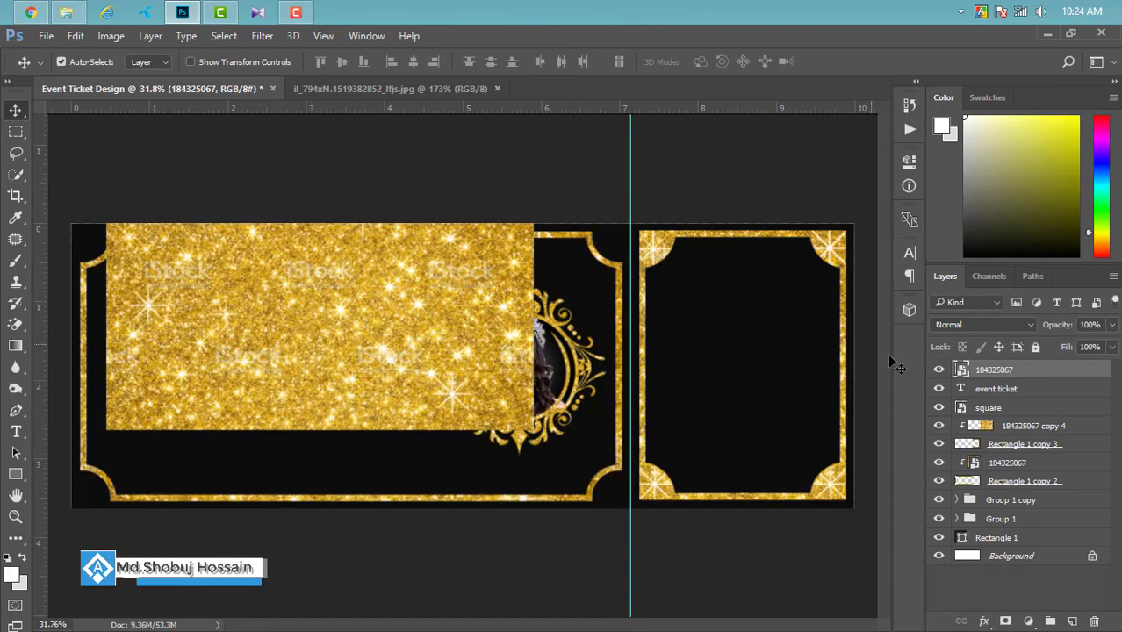
right_click(1046, 373)
click(703, 469)
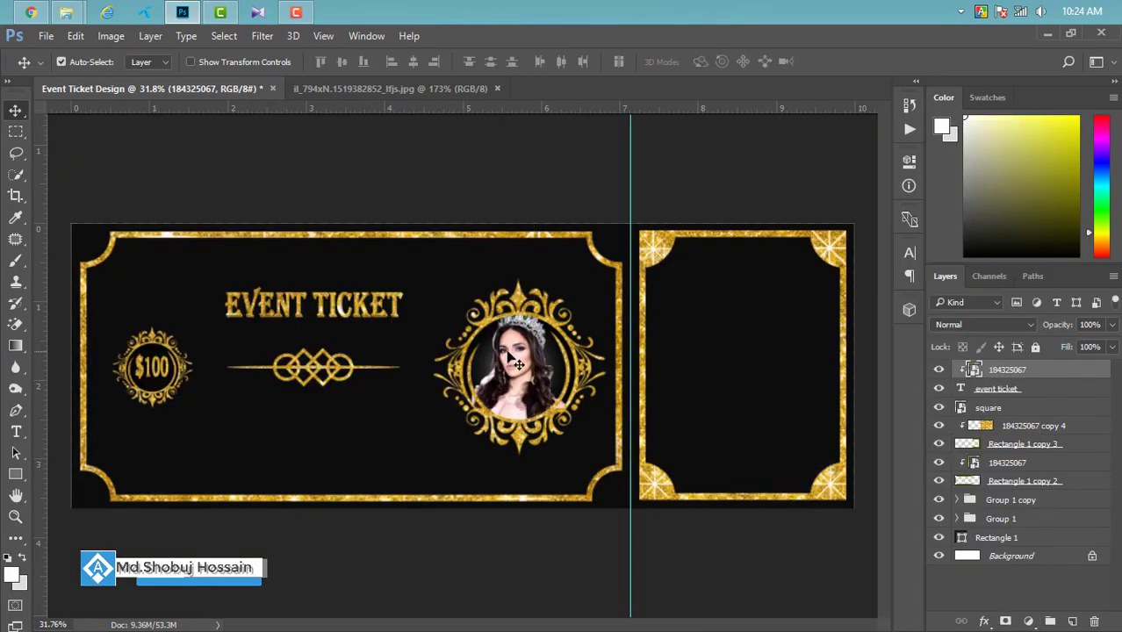
key(t)
click(244, 334)
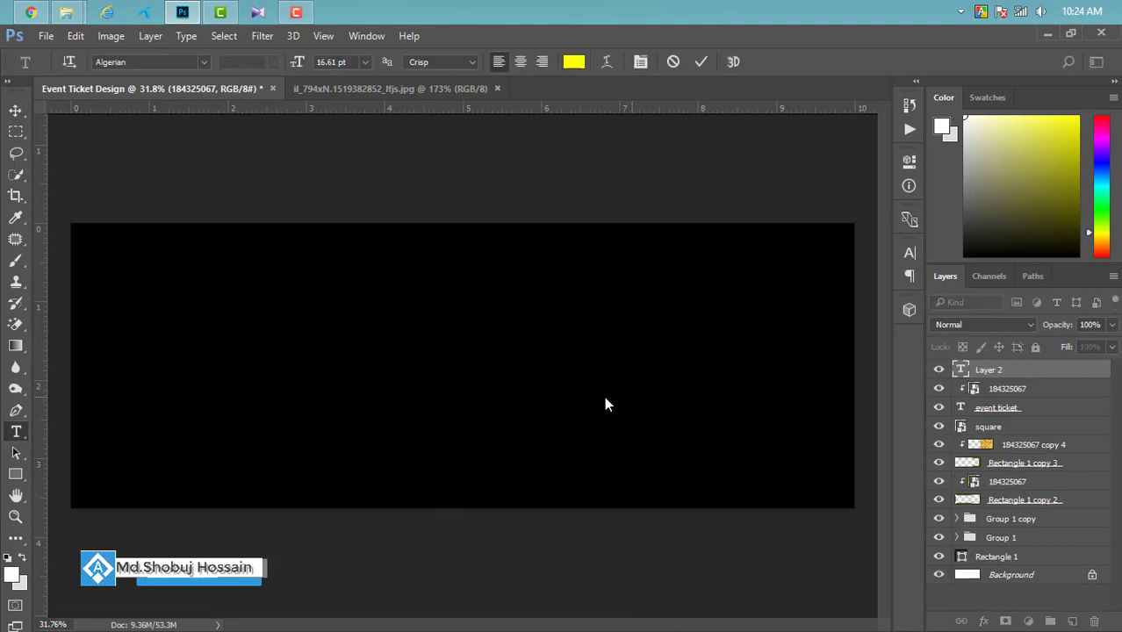
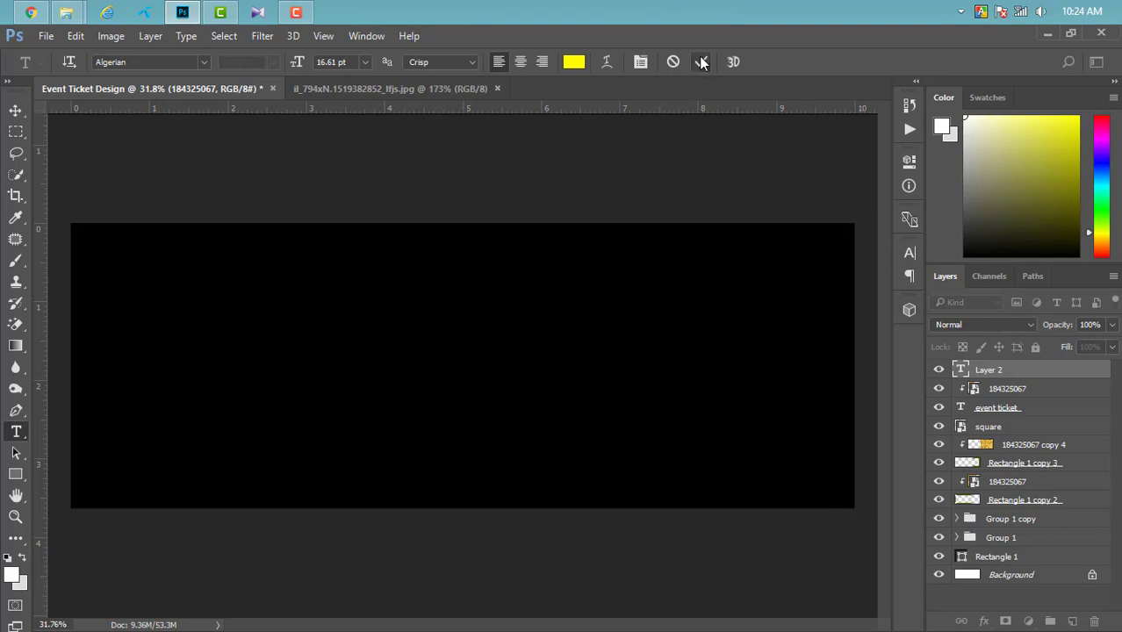
Step: Correct the GRAPHIC DESIGN subtitle text and move it just below EVENT TICKET
drag(515, 462, 546, 459)
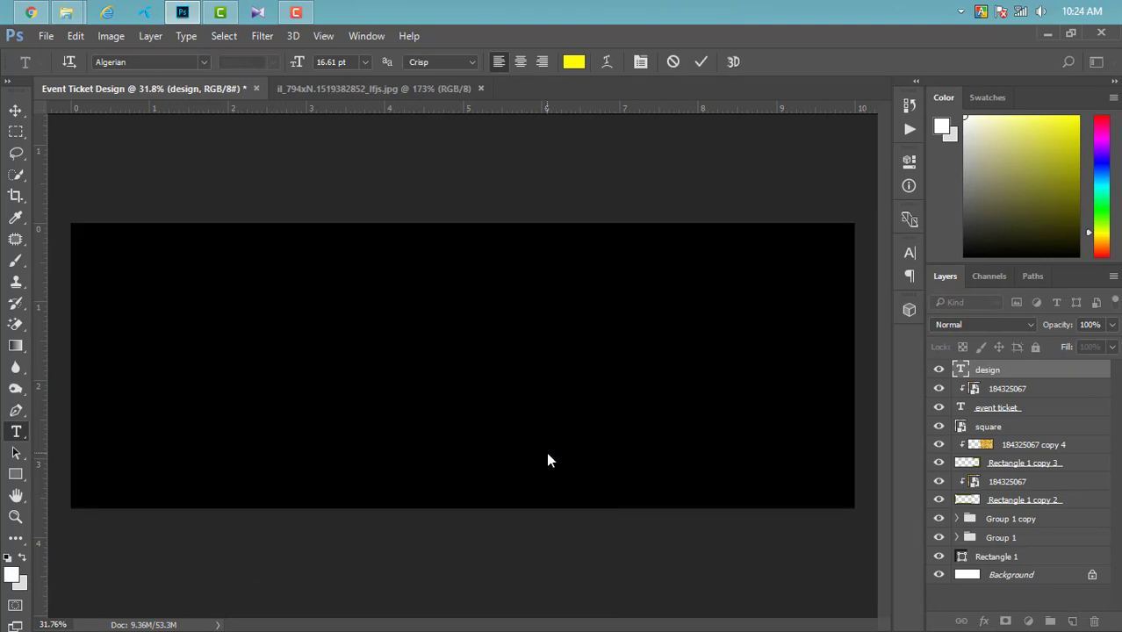
text(C DESIGN)
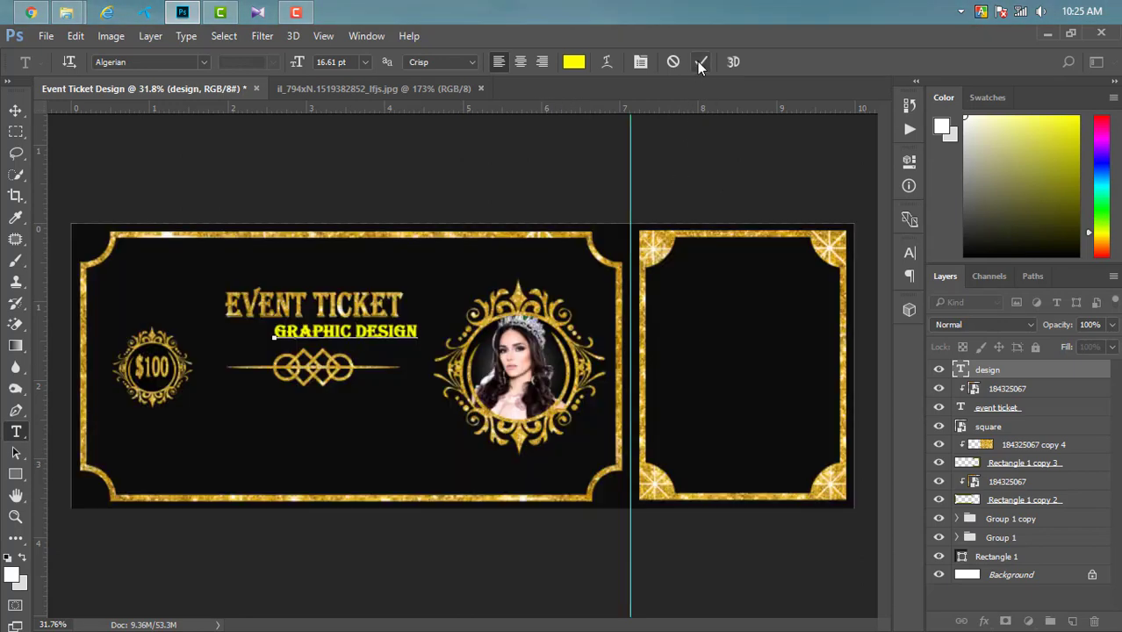
click(700, 62)
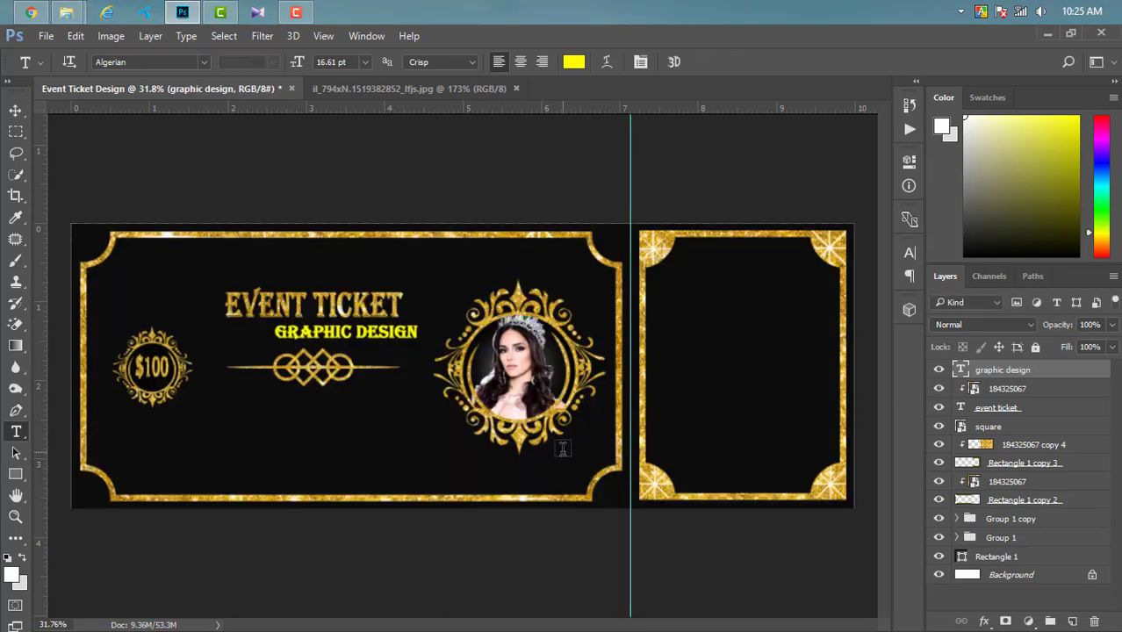
click(15, 110)
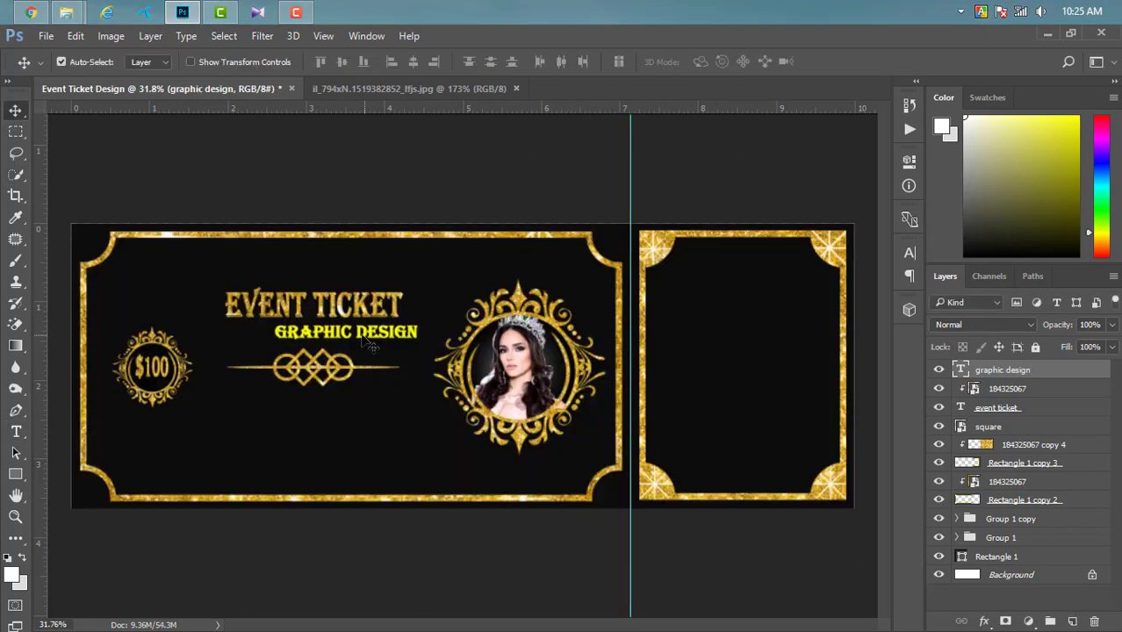
drag(369, 345, 330, 338)
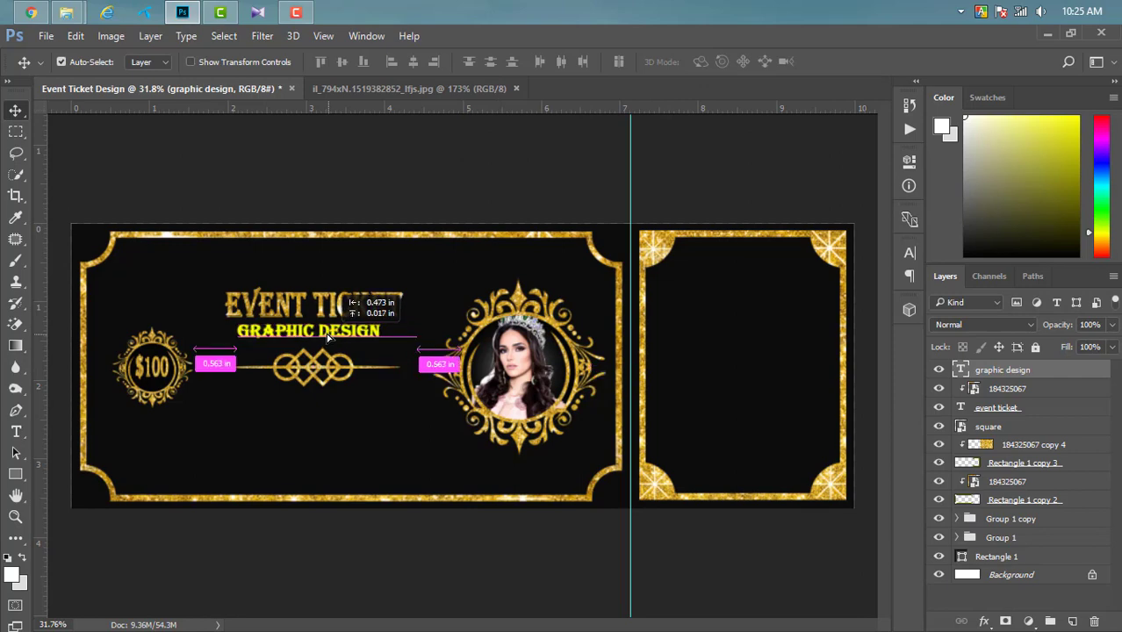
Step: Set the subtitle's letter spacing (tracking) to 0
click(910, 256)
click(807, 314)
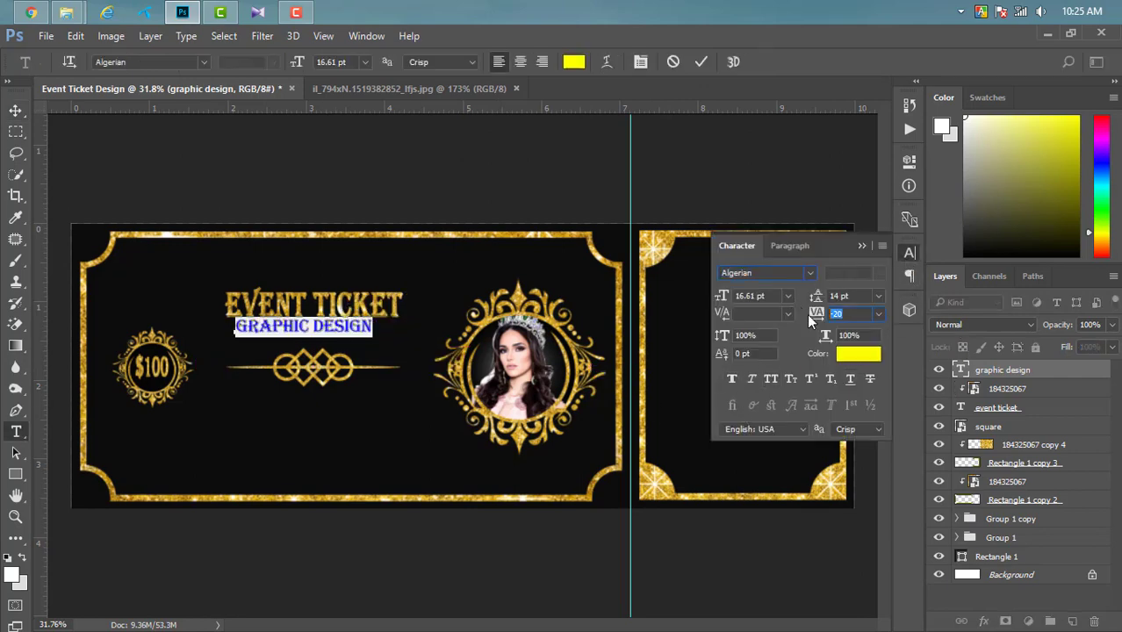
text(0)
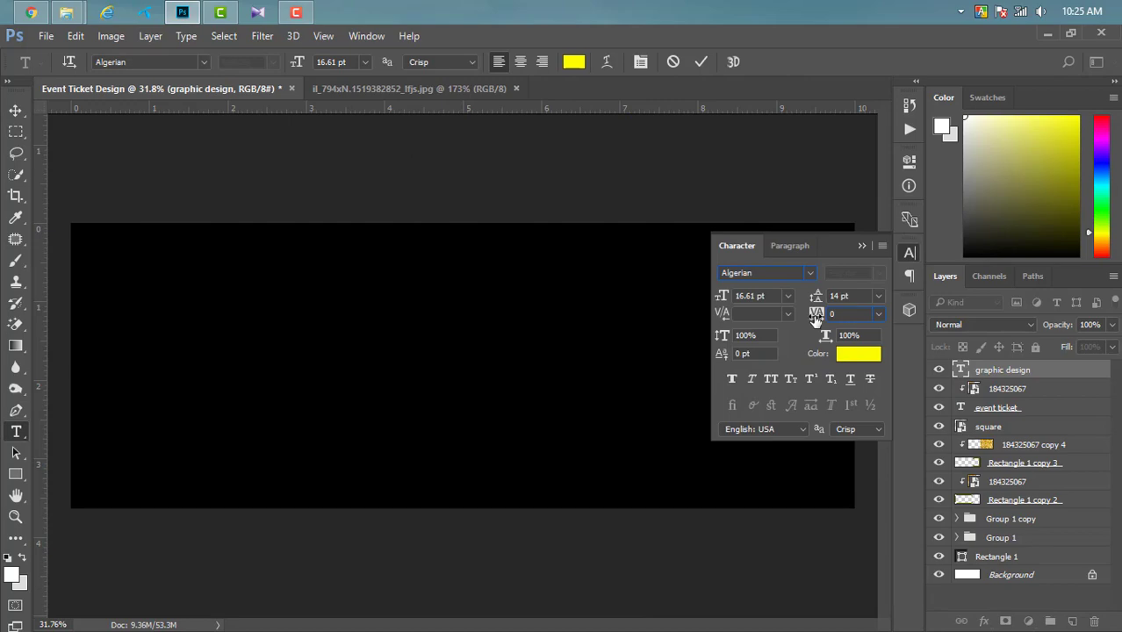
key(ctrl+Return)
click(909, 253)
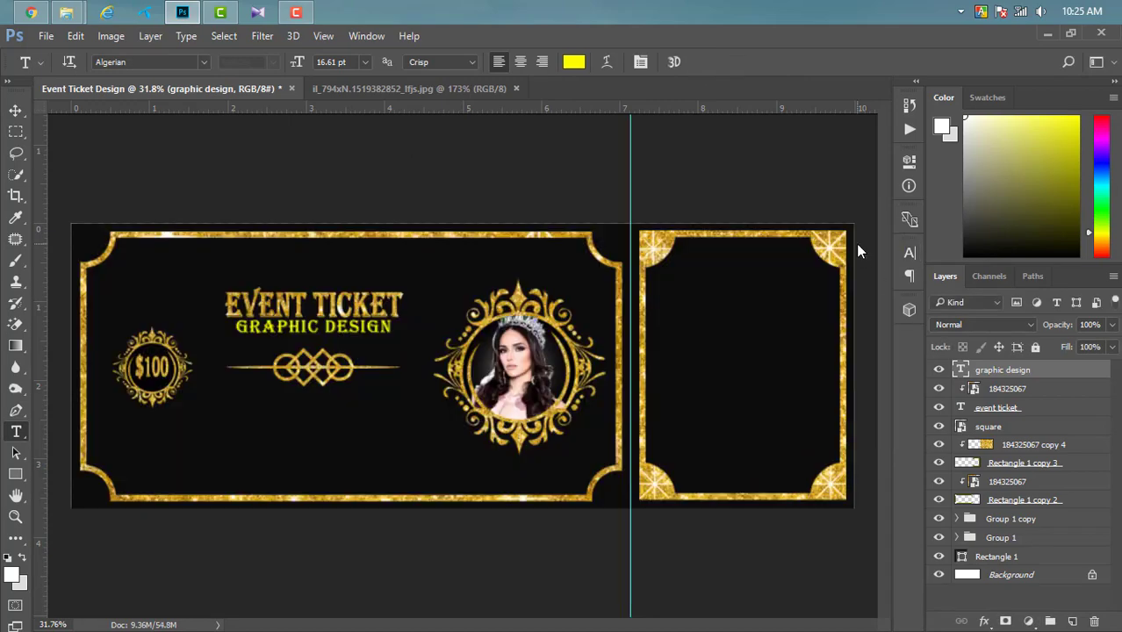
Step: Scale the GRAPHIC DESIGN subtitle down to about 70% and nudge it left
key(ctrl+t)
scroll(238, 350, up, 2)
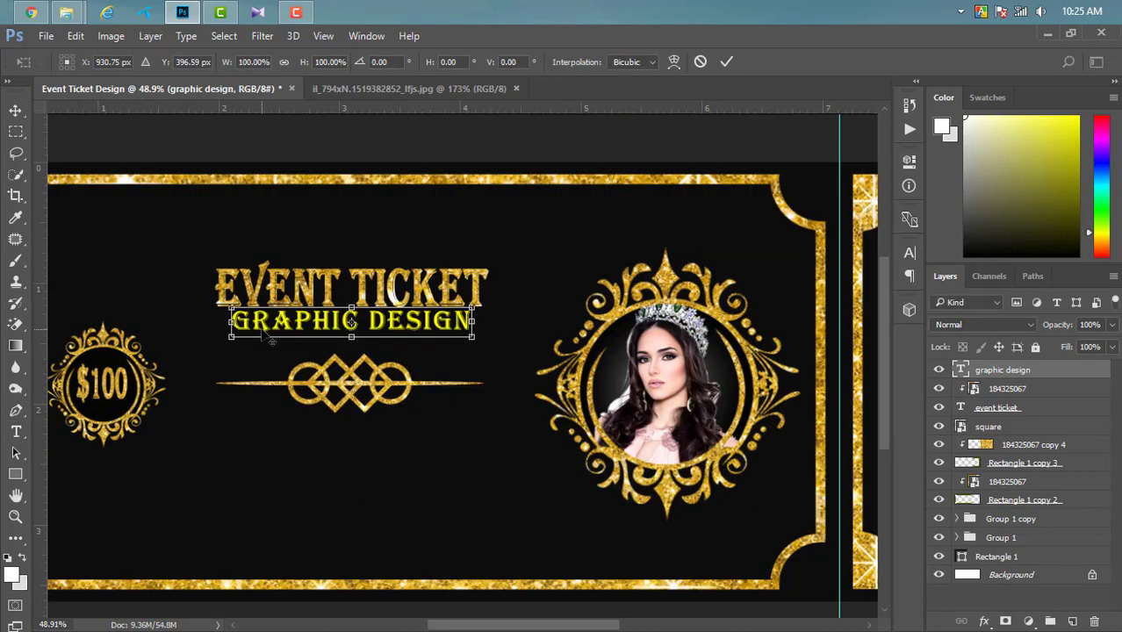
scroll(473, 347, up, 5)
drag(714, 287, 649, 296)
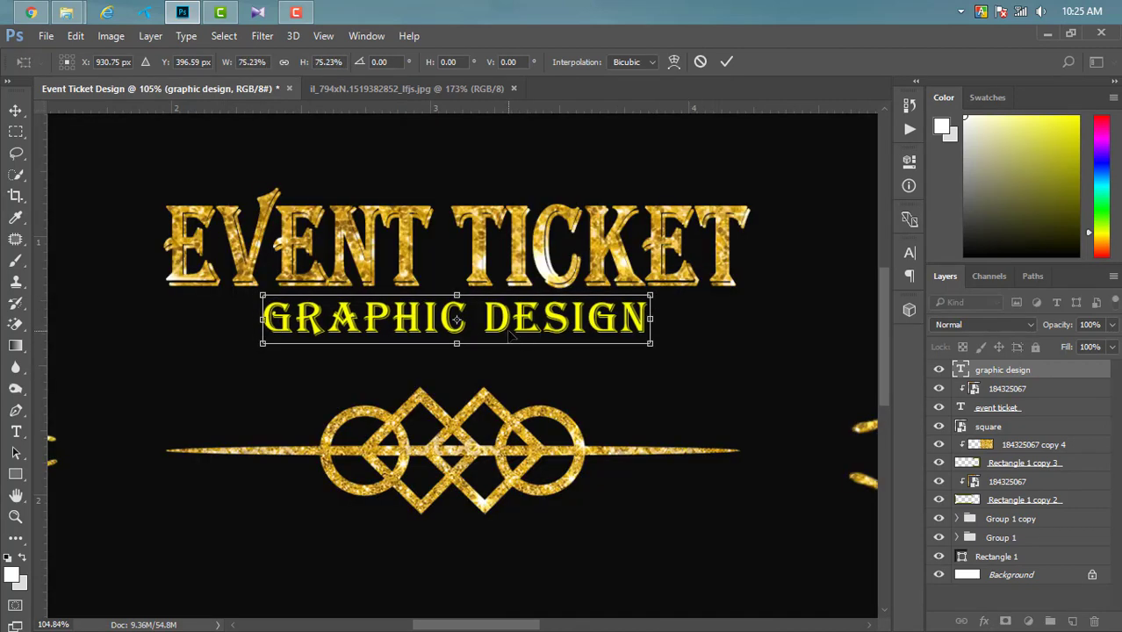
drag(509, 333, 488, 336)
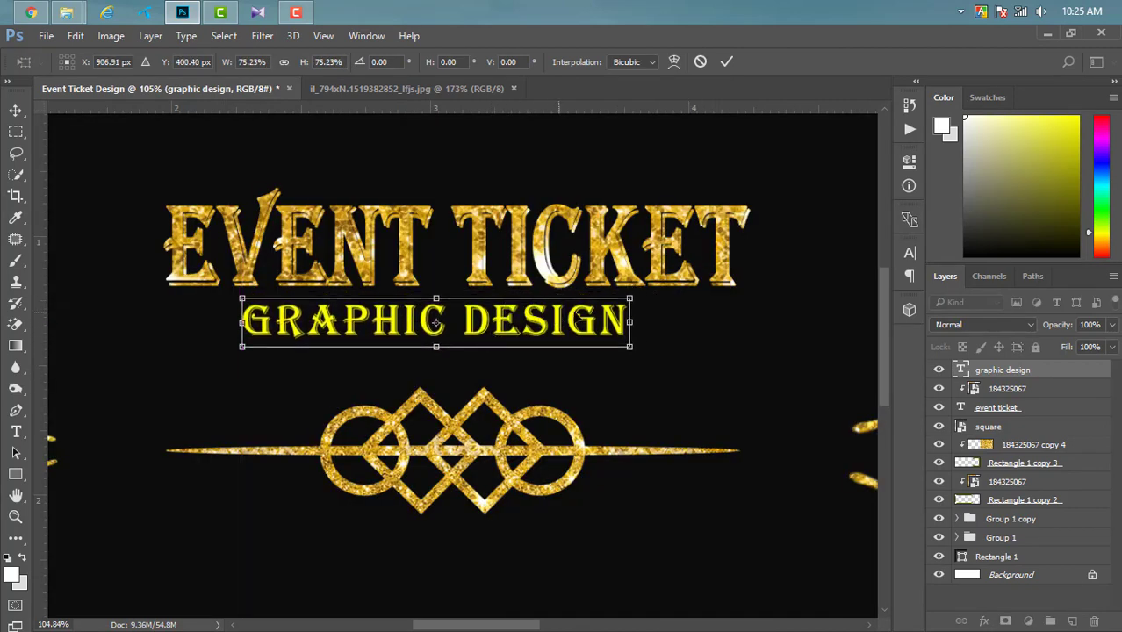
drag(632, 296, 616, 300)
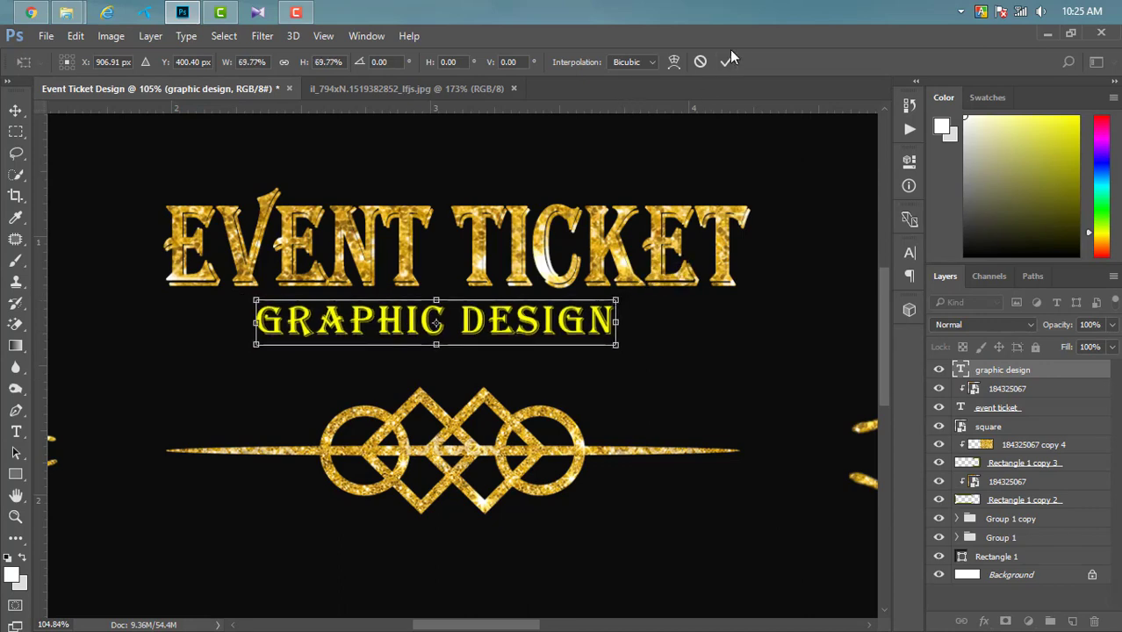
click(726, 63)
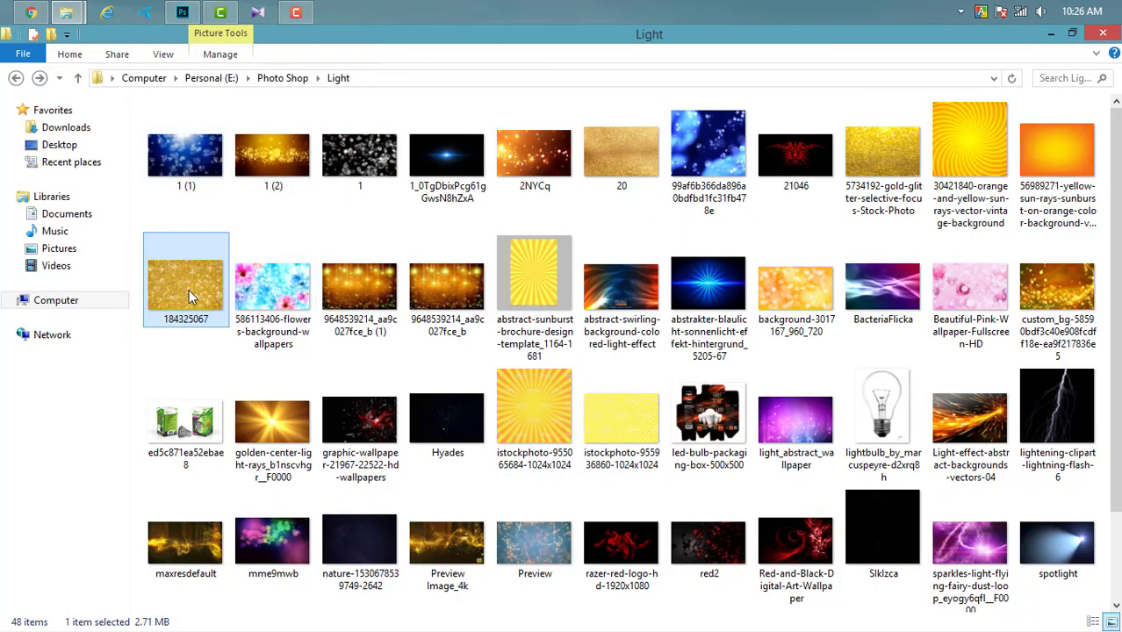
Step: Place the gold glitter image over the subtitle and clip it to the GRAPHIC DESIGN text
mouse_move(185, 286)
mouse_down()
mouse_move(183, 27)
mouse_move(524, 332)
mouse_move(466, 351)
mouse_up()
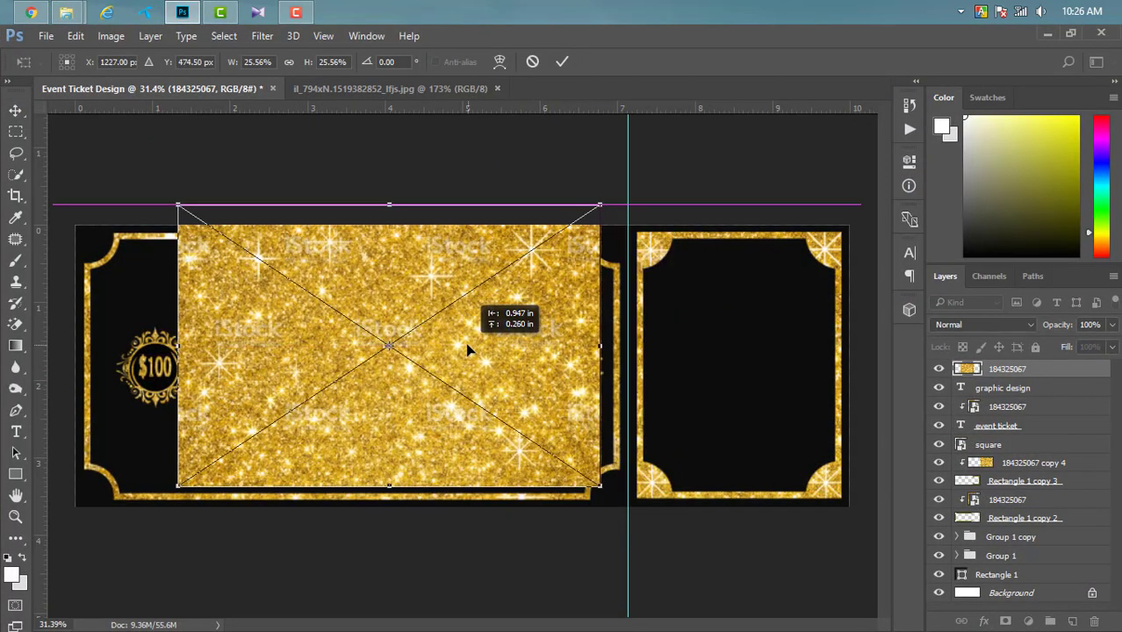
mouse_move(626, 200)
mouse_down()
mouse_move(406, 287)
mouse_move(457, 230)
mouse_up()
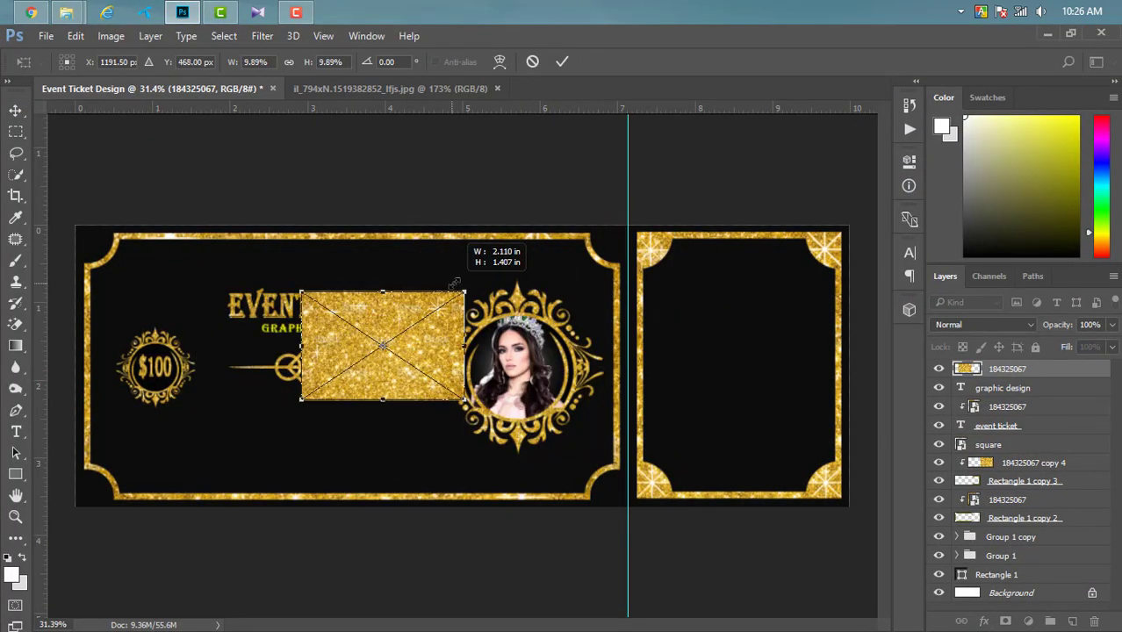
drag(386, 299, 316, 346)
click(563, 63)
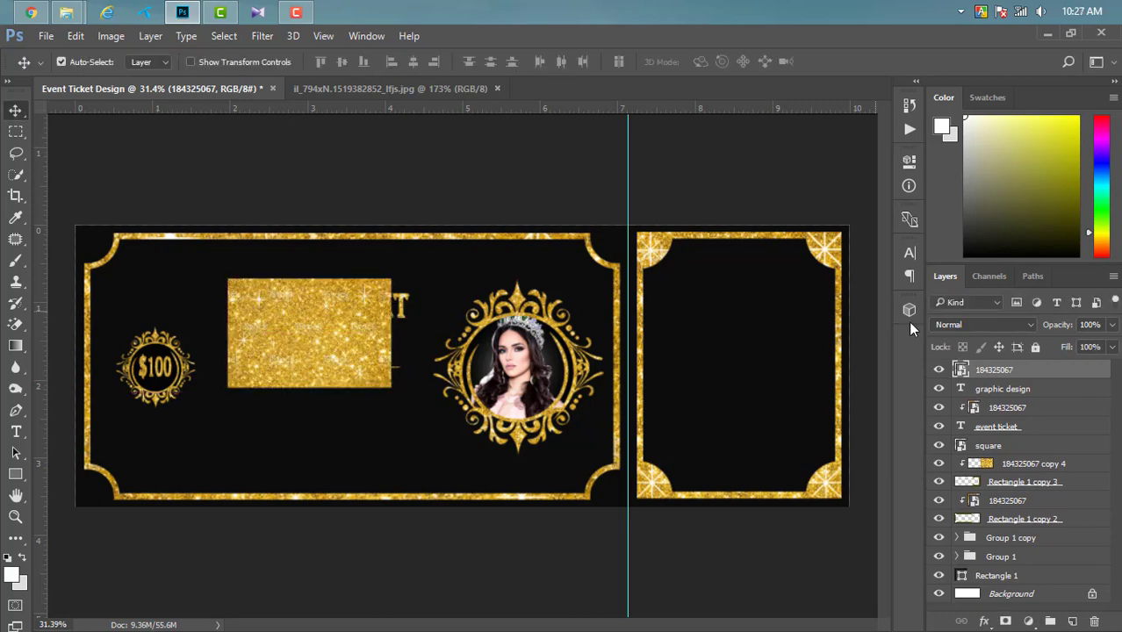
right_click(1044, 377)
click(755, 463)
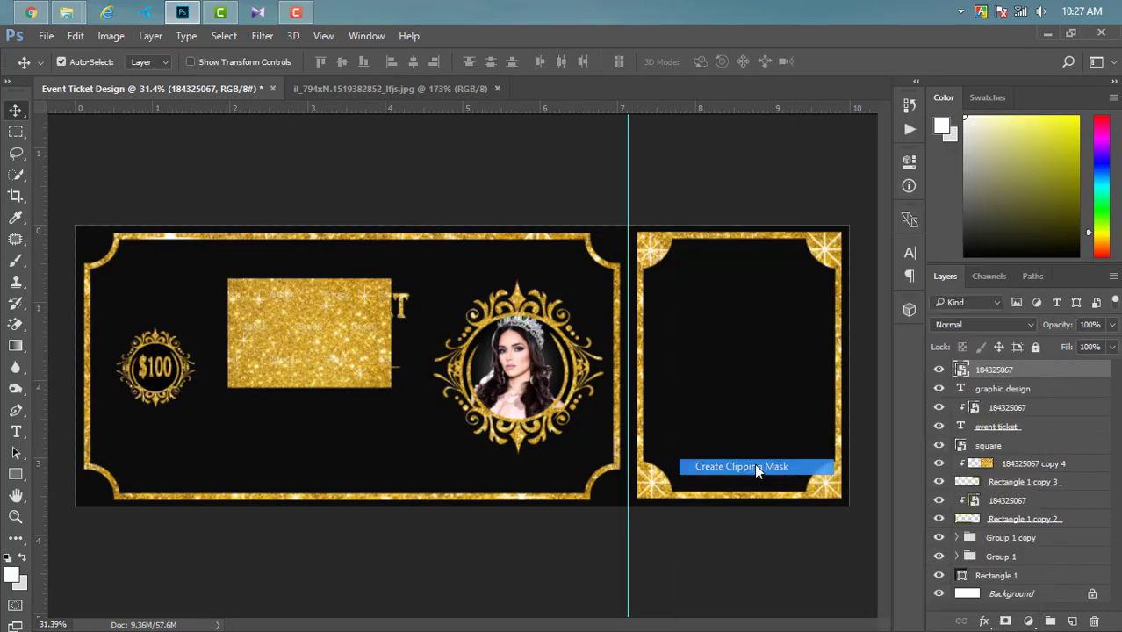
click(16, 431)
scroll(203, 277, up, 1)
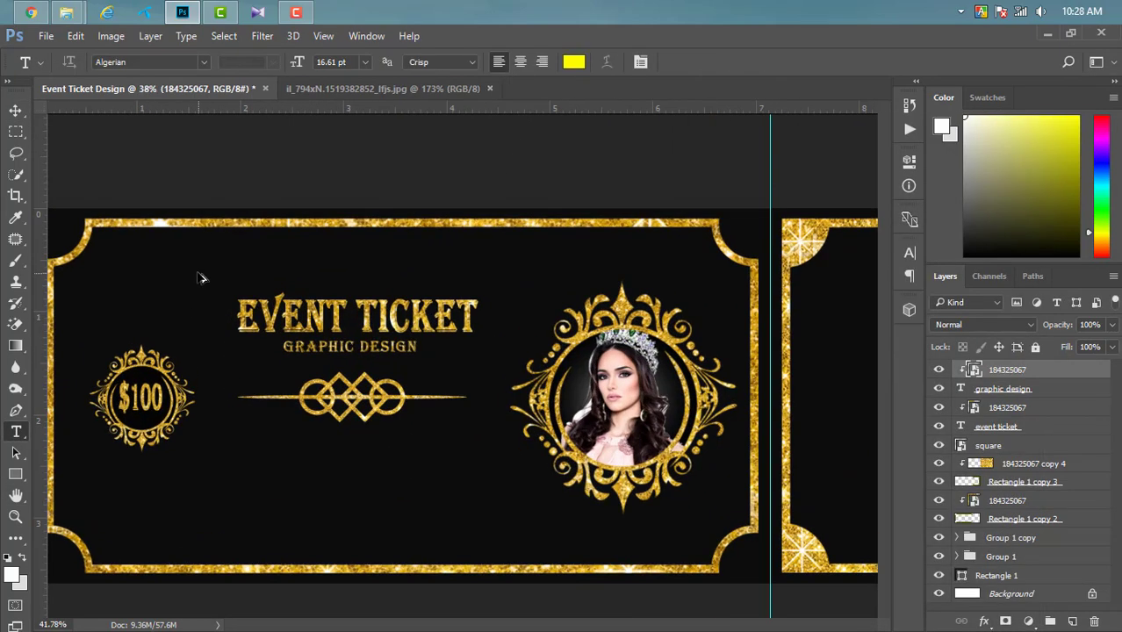
scroll(203, 278, up, 1)
Step: Type the OUR QUEEN HEREEVENT heading above EVENT TICKET and scale it down
click(250, 255)
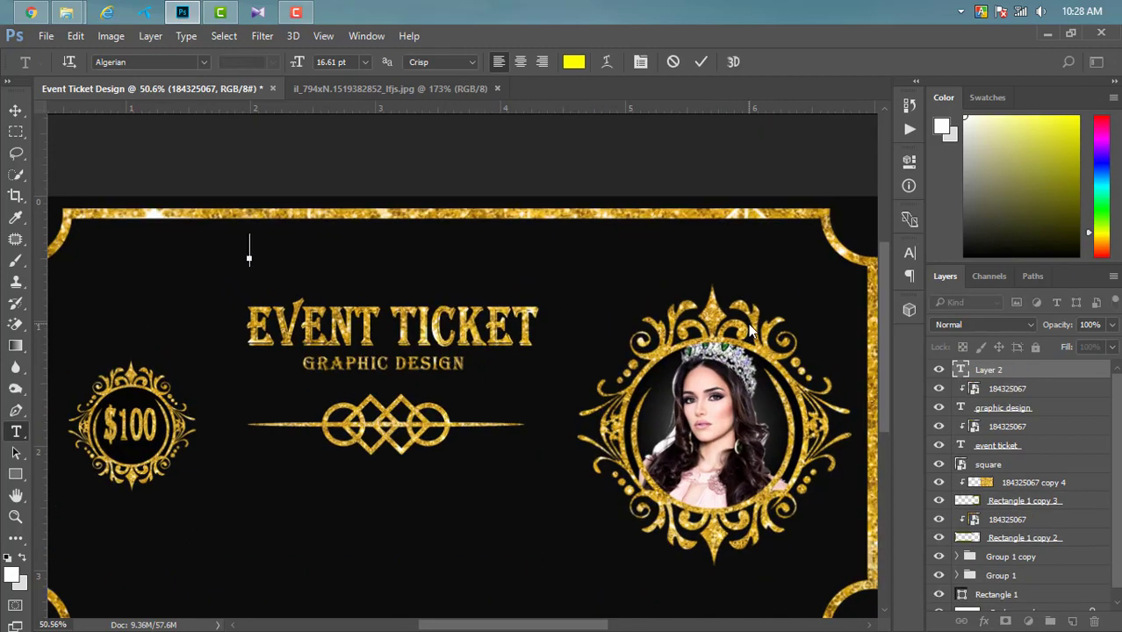
text(OUR )
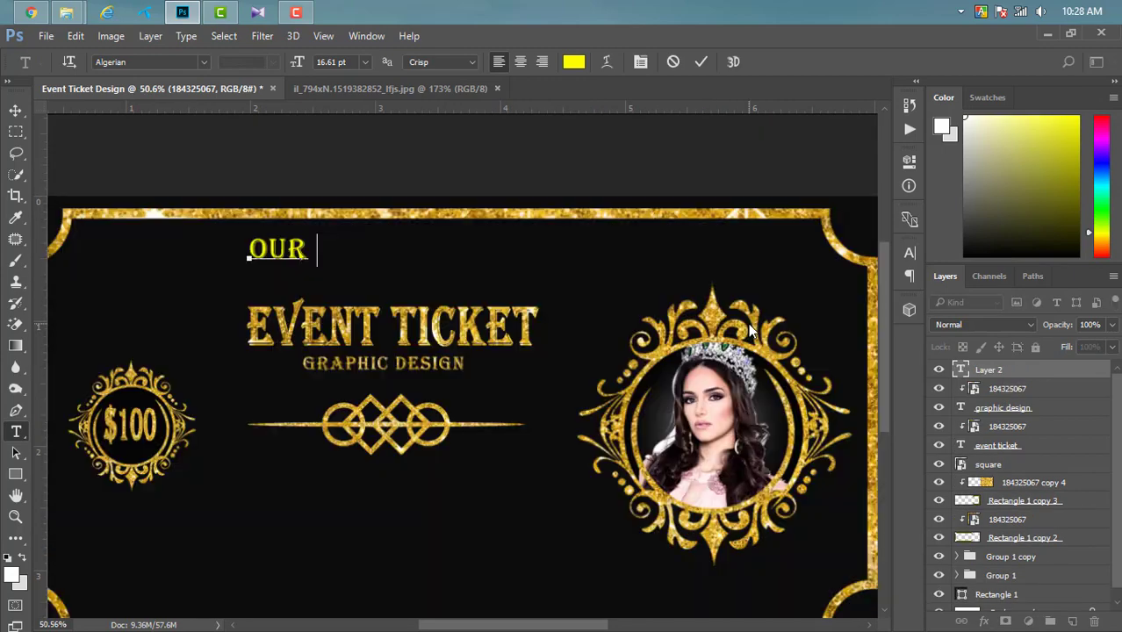
text( QUEE)
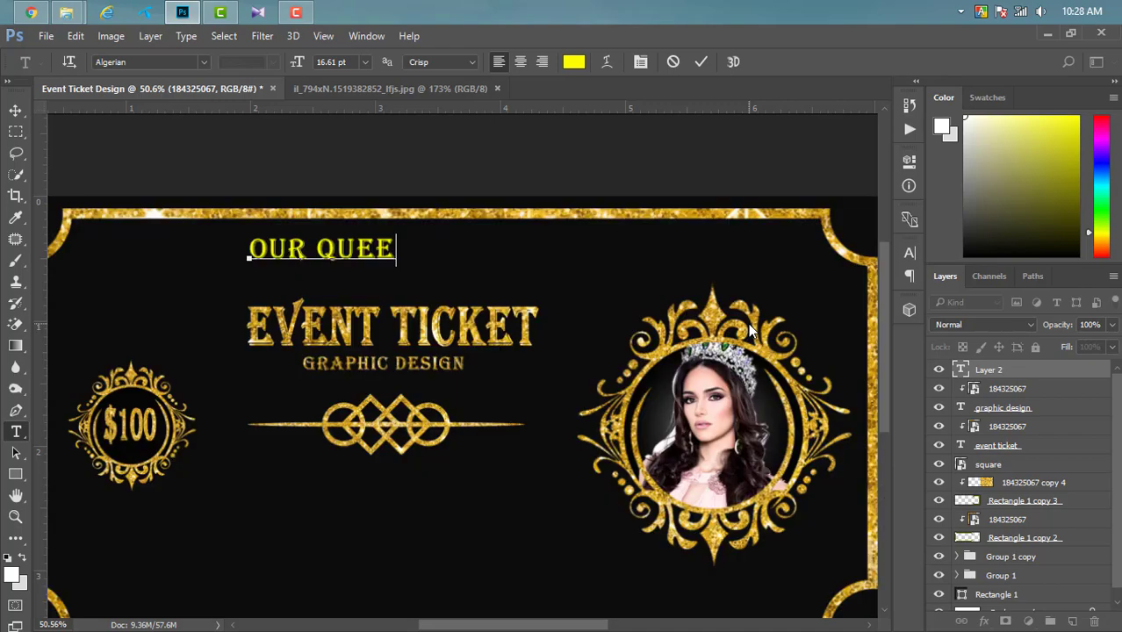
text( hereevent)
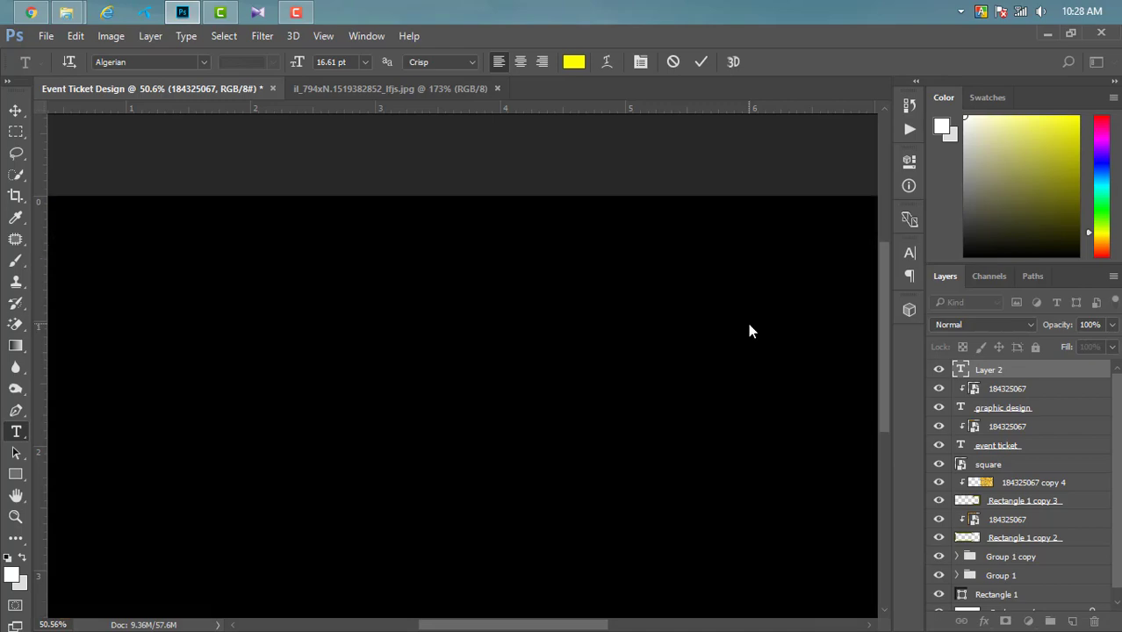
key(ctrl+Return)
key(ctrl+t)
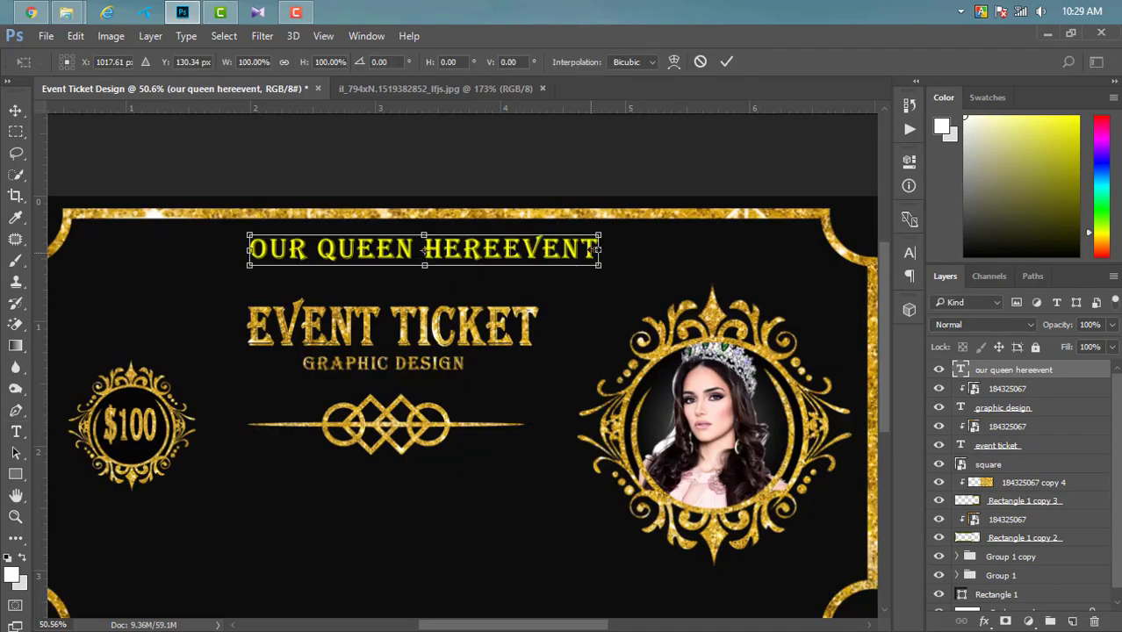
drag(597, 251, 555, 250)
drag(464, 254, 432, 257)
click(725, 61)
key(t)
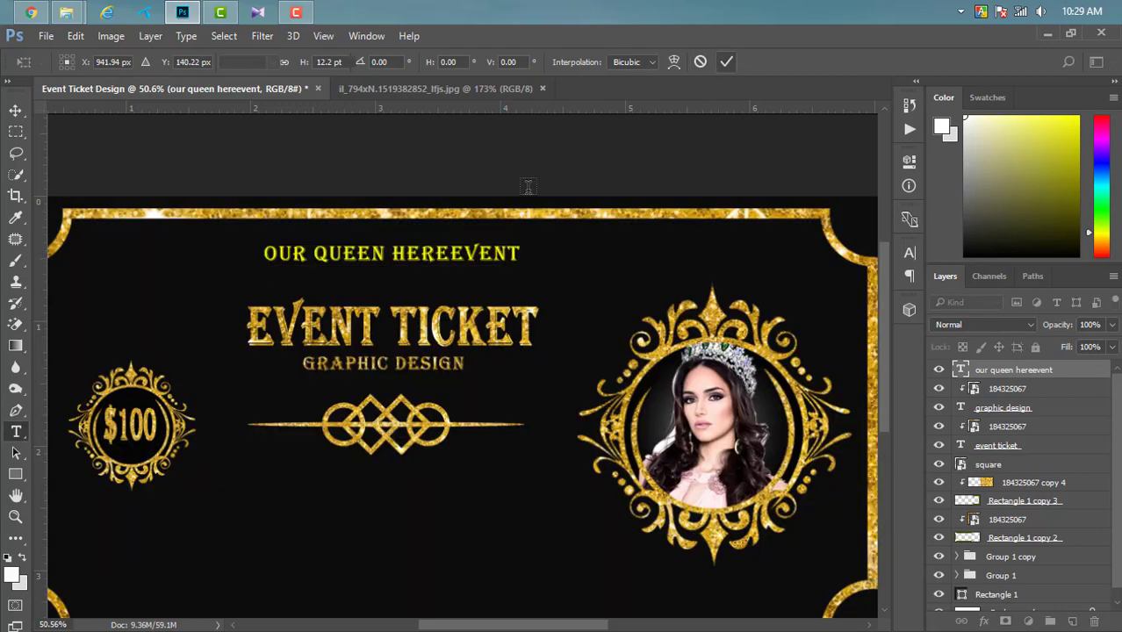
Step: Set the heading's letter spacing to 0
drag(263, 253, 556, 253)
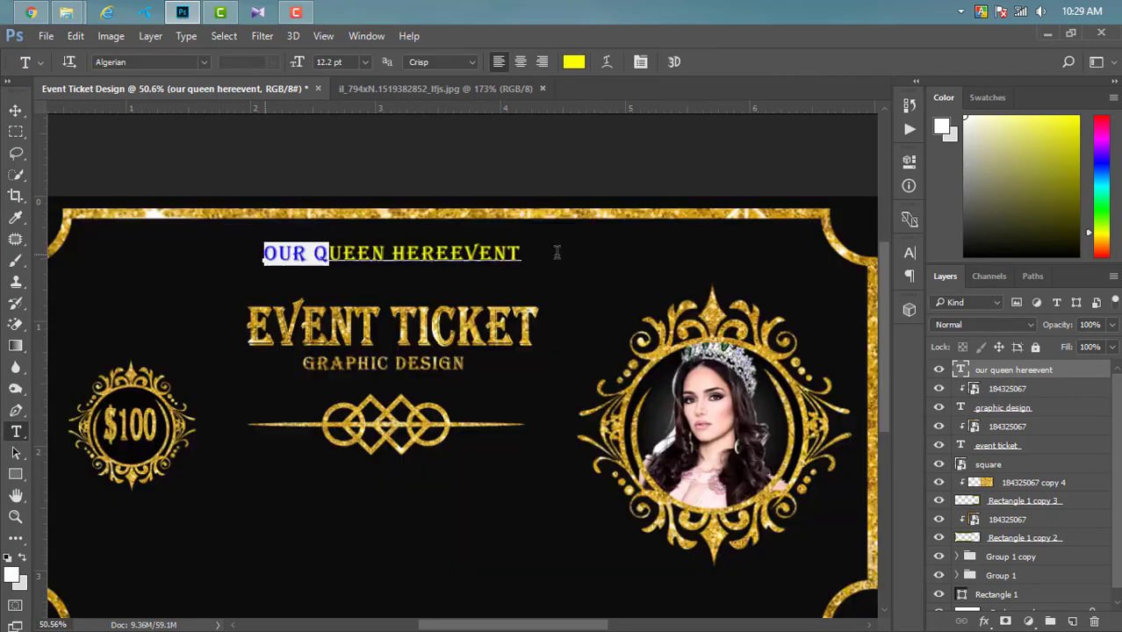
click(909, 255)
text(0)
key(Return)
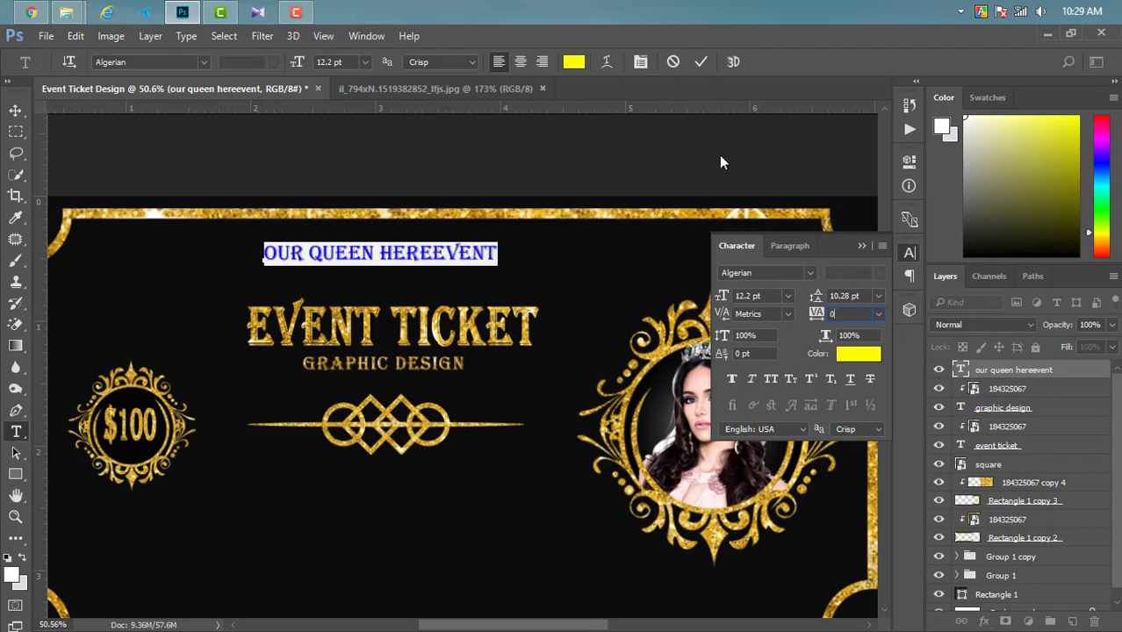
click(701, 62)
click(862, 245)
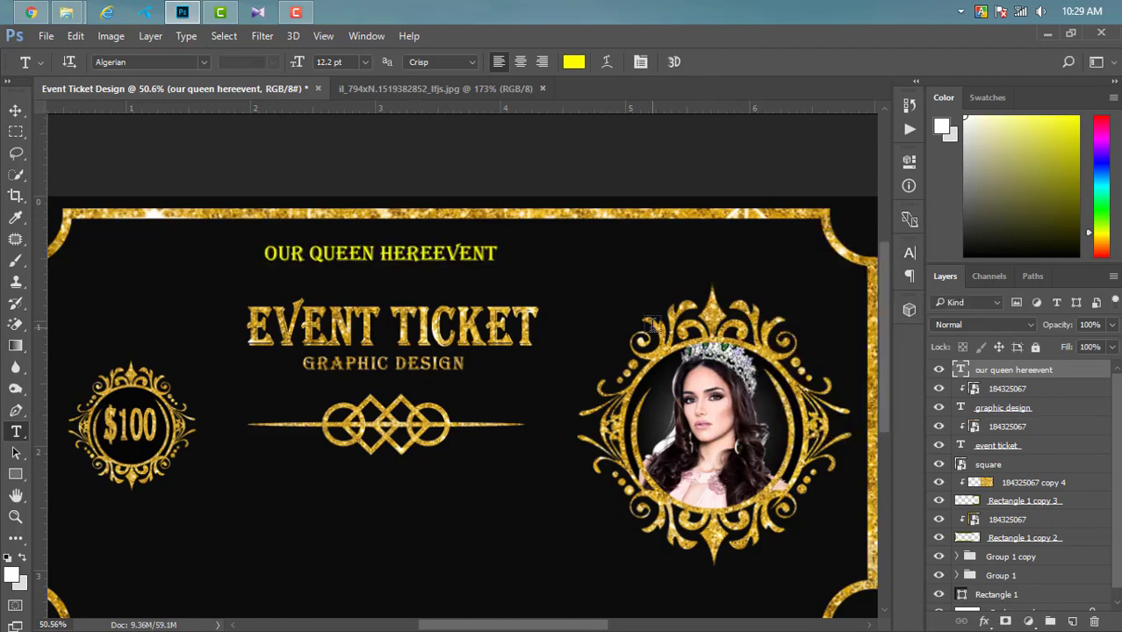
Step: Place the gold glitter image over the heading and clip it to the heading text
click(182, 11)
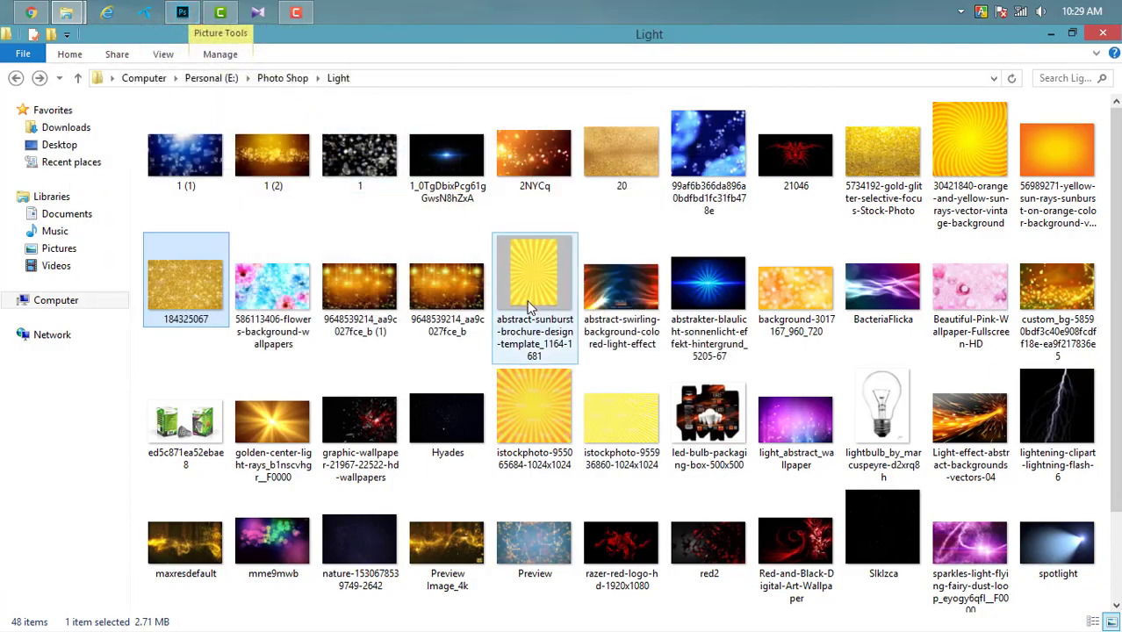
mouse_move(185, 281)
mouse_down()
mouse_move(176, 16)
mouse_move(441, 325)
mouse_up()
drag(797, 185, 655, 211)
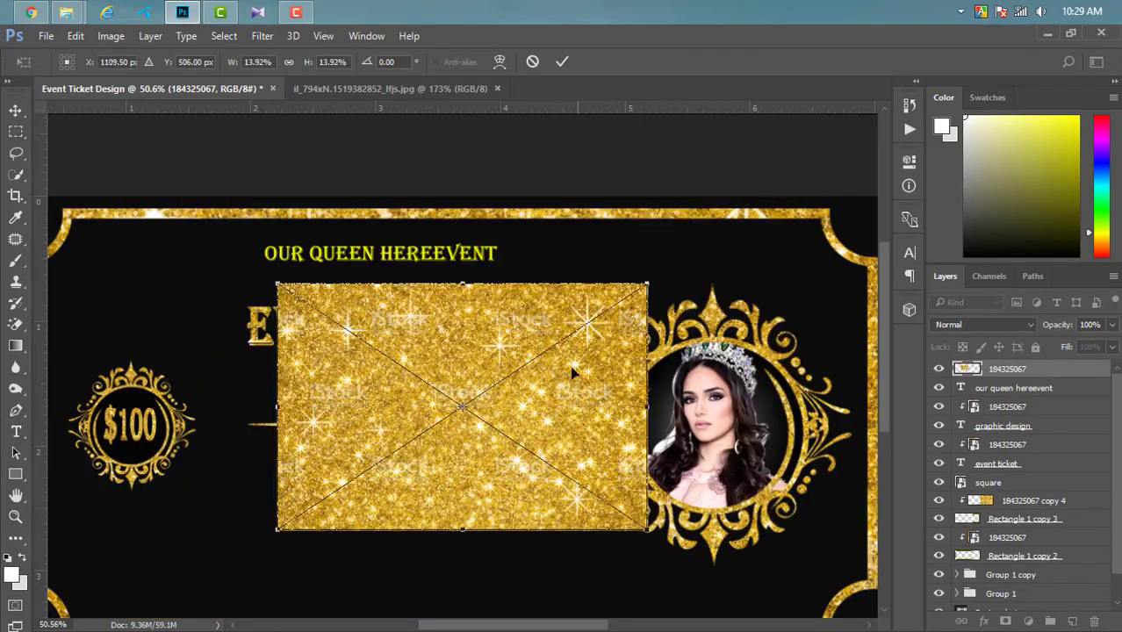
drag(571, 371, 491, 209)
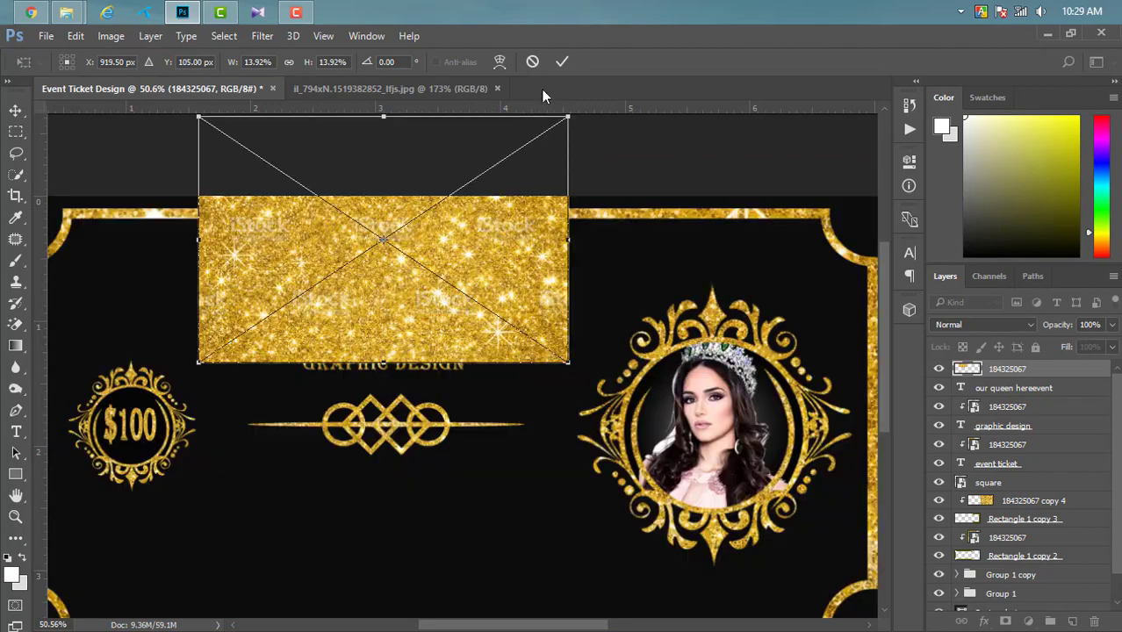
click(561, 62)
right_click(1018, 376)
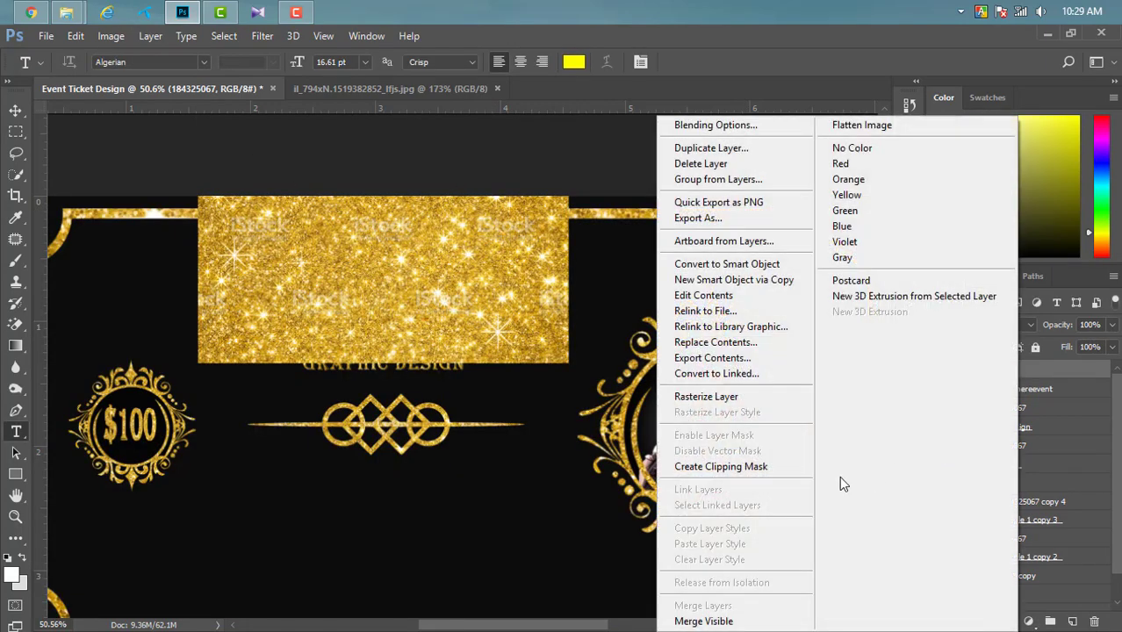
click(745, 465)
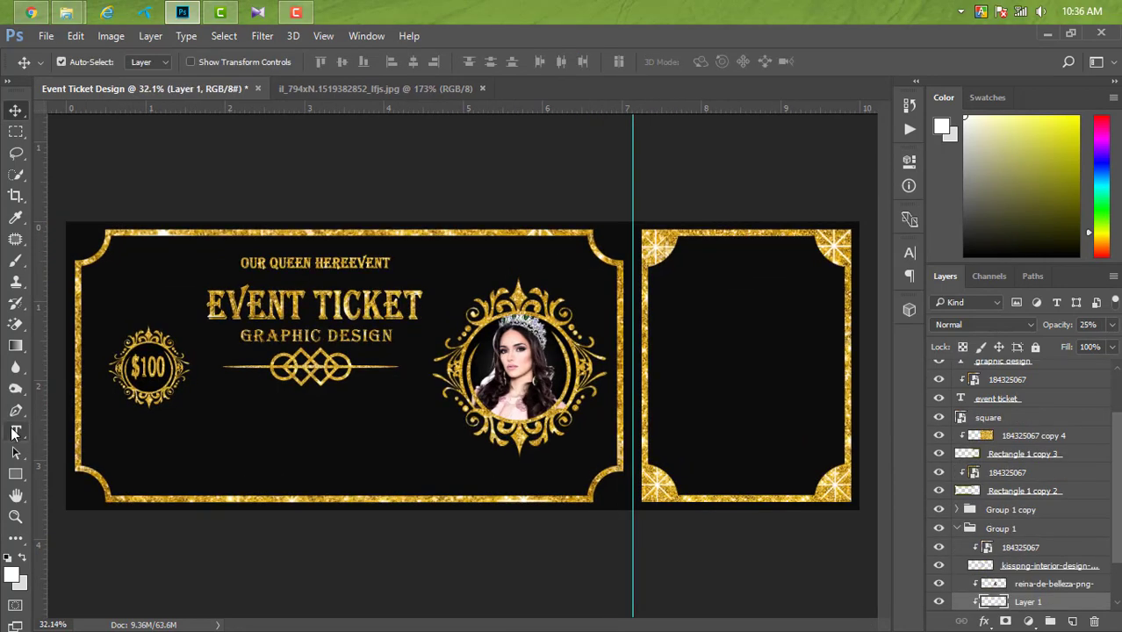
Step: Type '12 FRIDAY JUN 2019' below the ornament and move its layer to the top
click(15, 432)
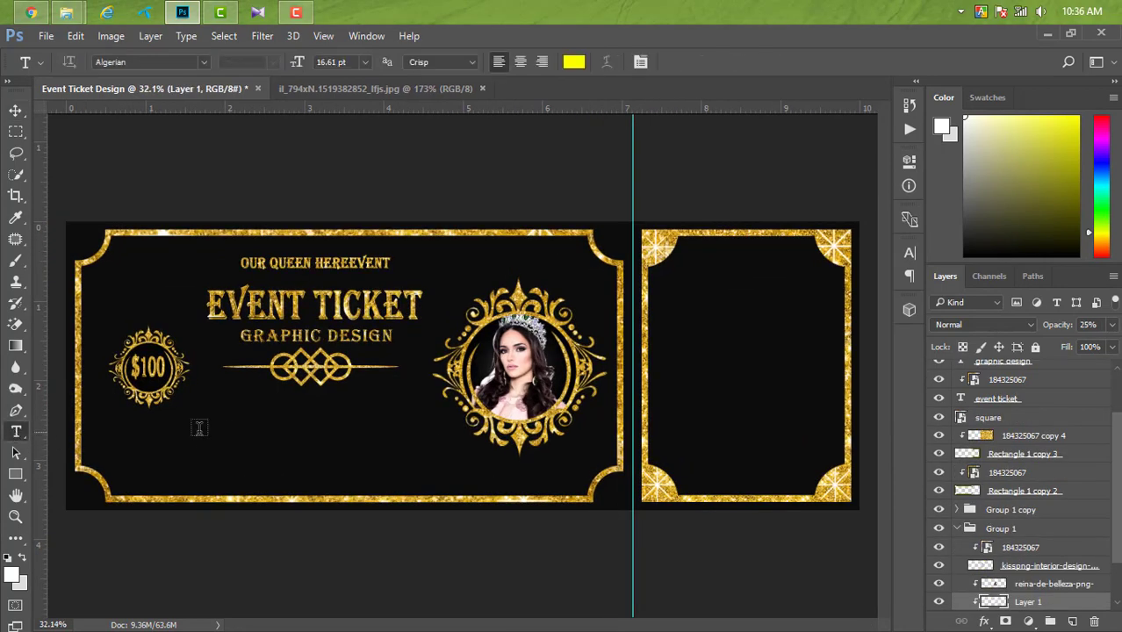
click(201, 421)
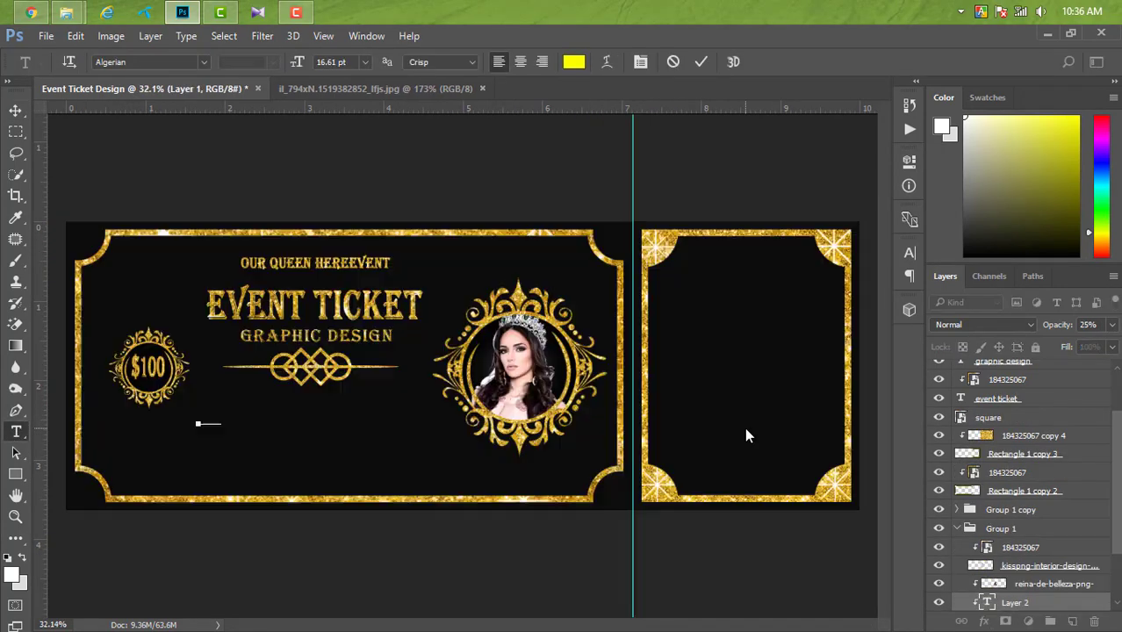
text(____)
text(___)
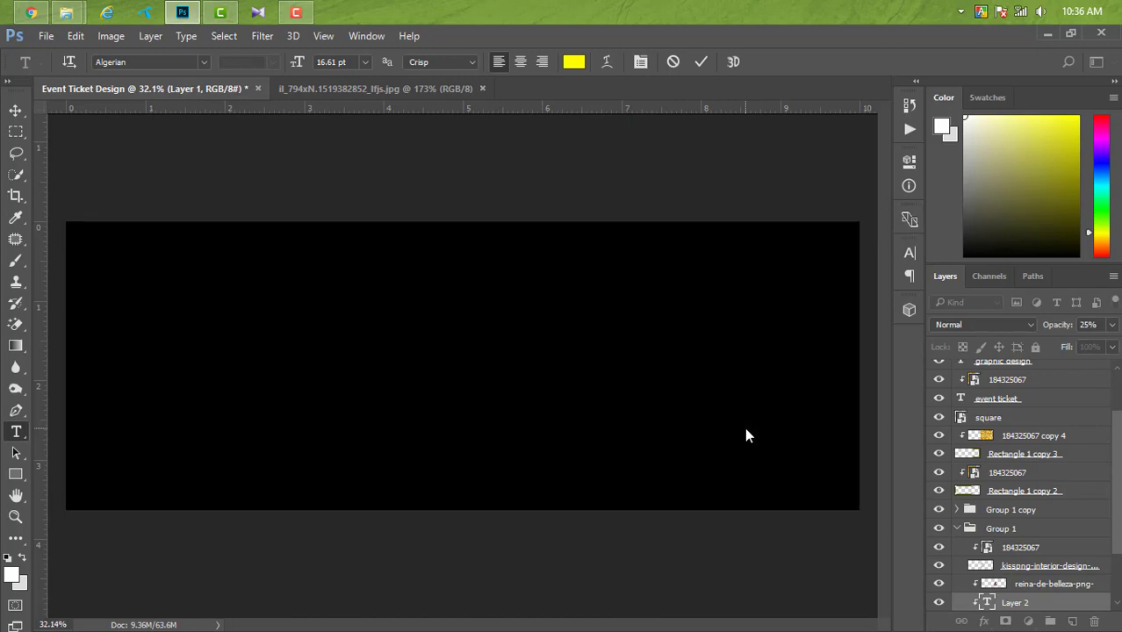
text(_______)
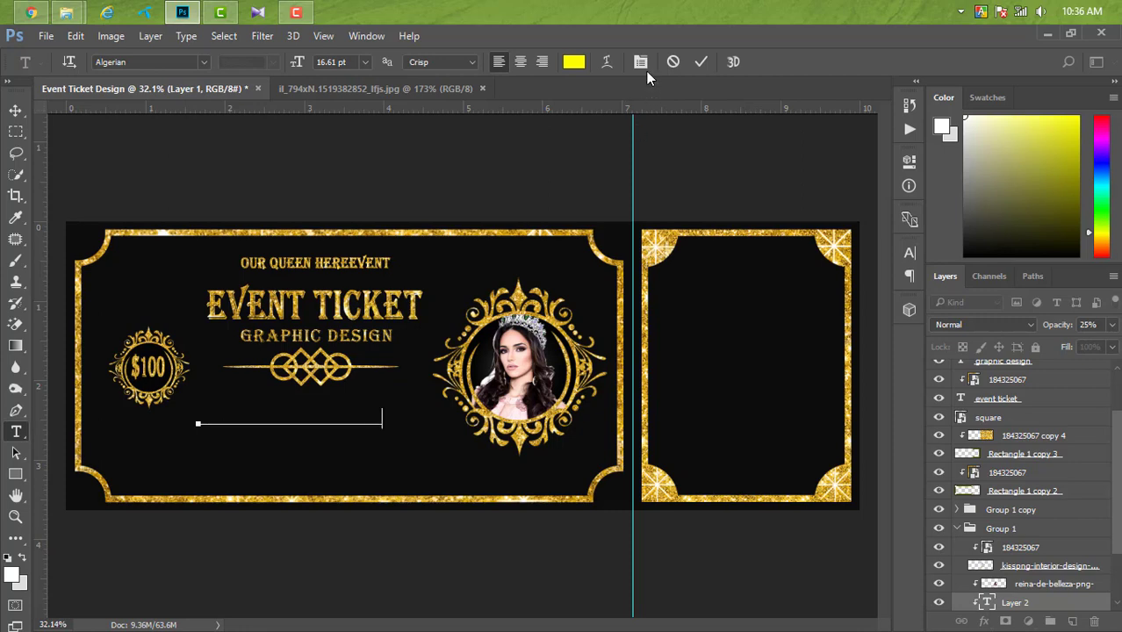
click(700, 66)
mouse_move(1081, 611)
mouse_down()
mouse_move(1035, 239)
mouse_move(1045, 362)
mouse_up()
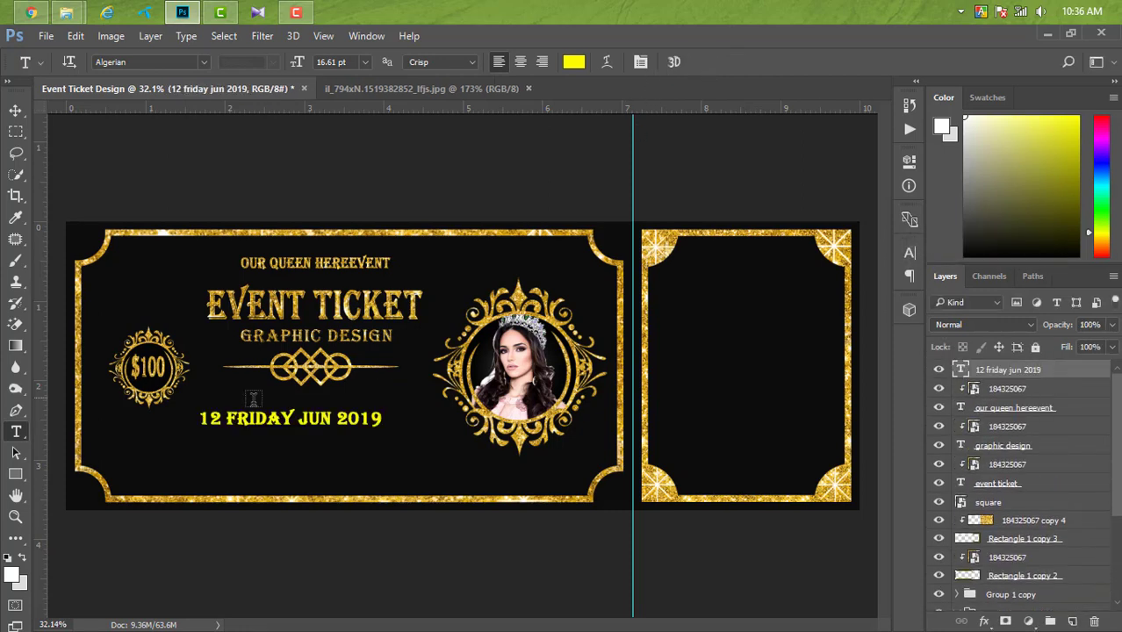
click(15, 110)
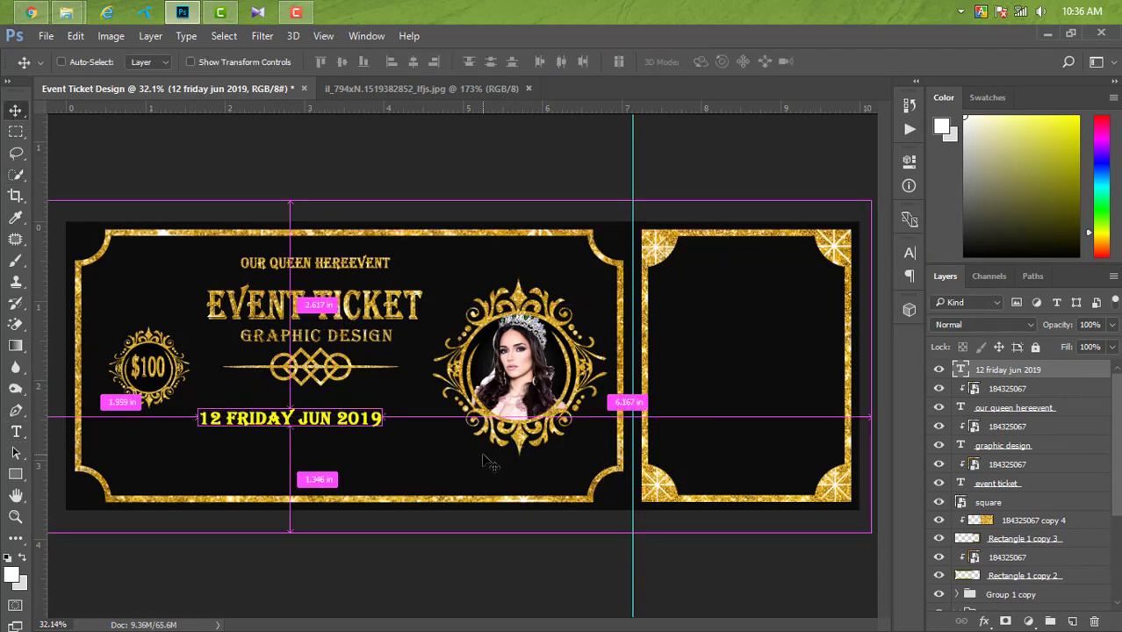
Step: Enlarge the 12 FRIDAY JUN 2019 date slightly and shift it right
key(ctrl+t)
scroll(151, 475, up, 1)
scroll(175, 473, up, 1)
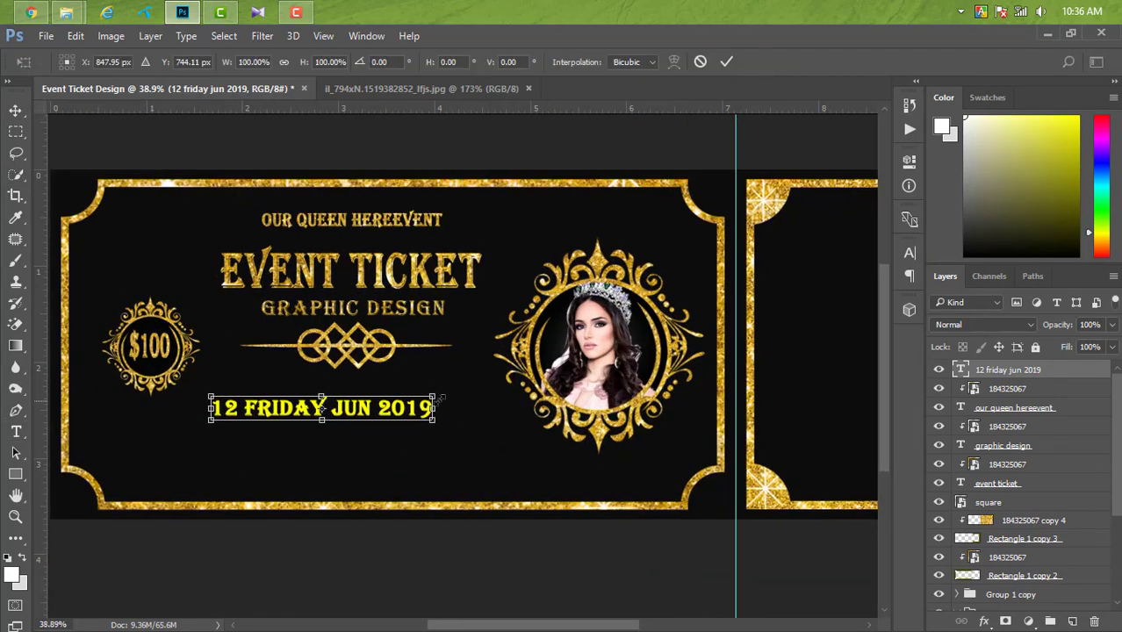
mouse_move(434, 397)
mouse_down()
mouse_move(448, 394)
mouse_move(420, 408)
mouse_up()
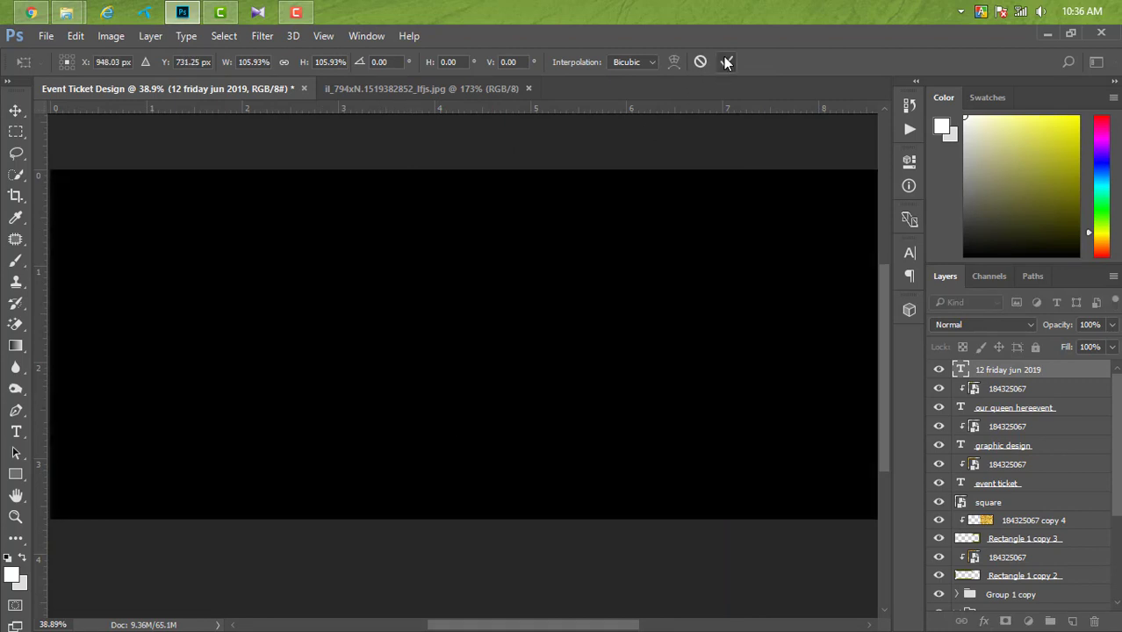
click(726, 62)
Step: Place glitter image 184325067 over the date and clip it to the date text
click(182, 11)
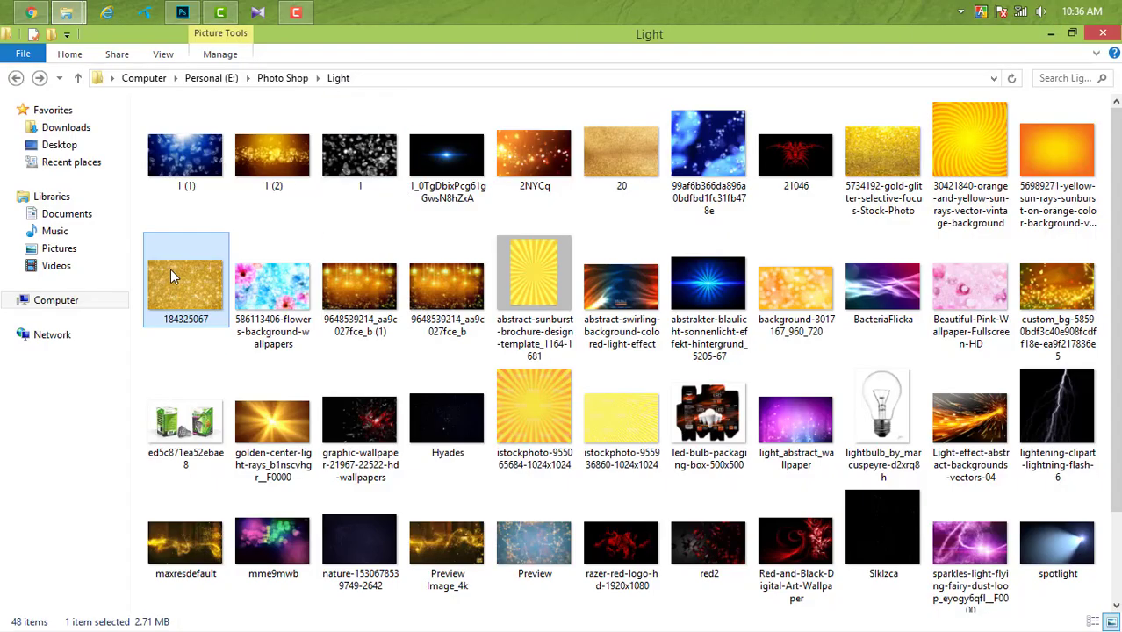
mouse_move(176, 276)
mouse_down()
mouse_move(219, 123)
mouse_move(305, 417)
mouse_up()
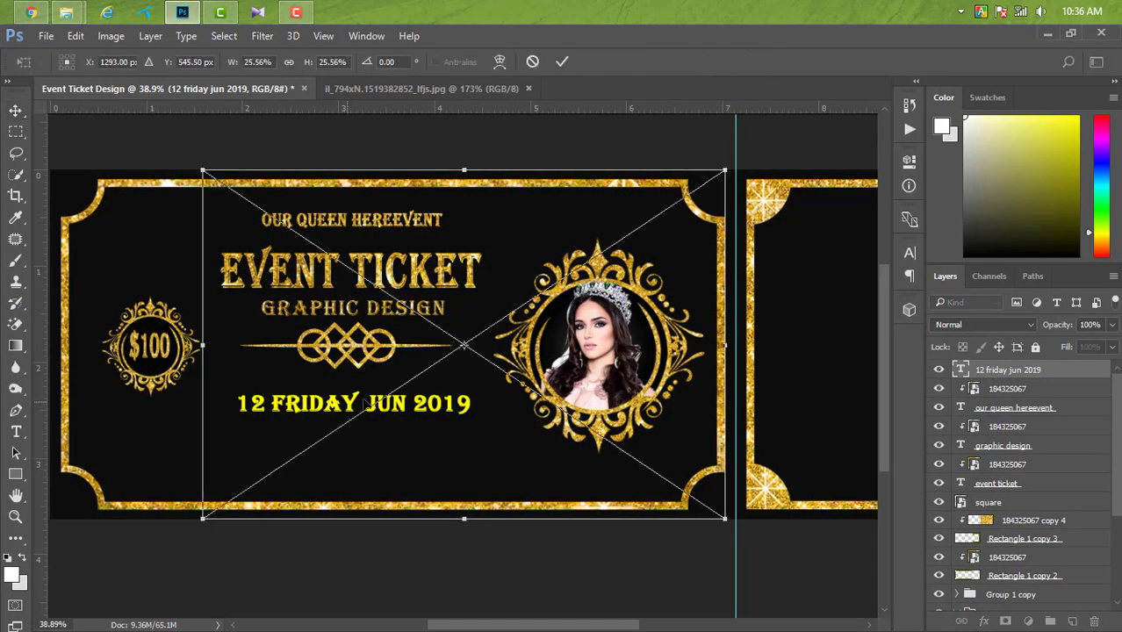
drag(526, 414, 402, 445)
drag(600, 202, 498, 277)
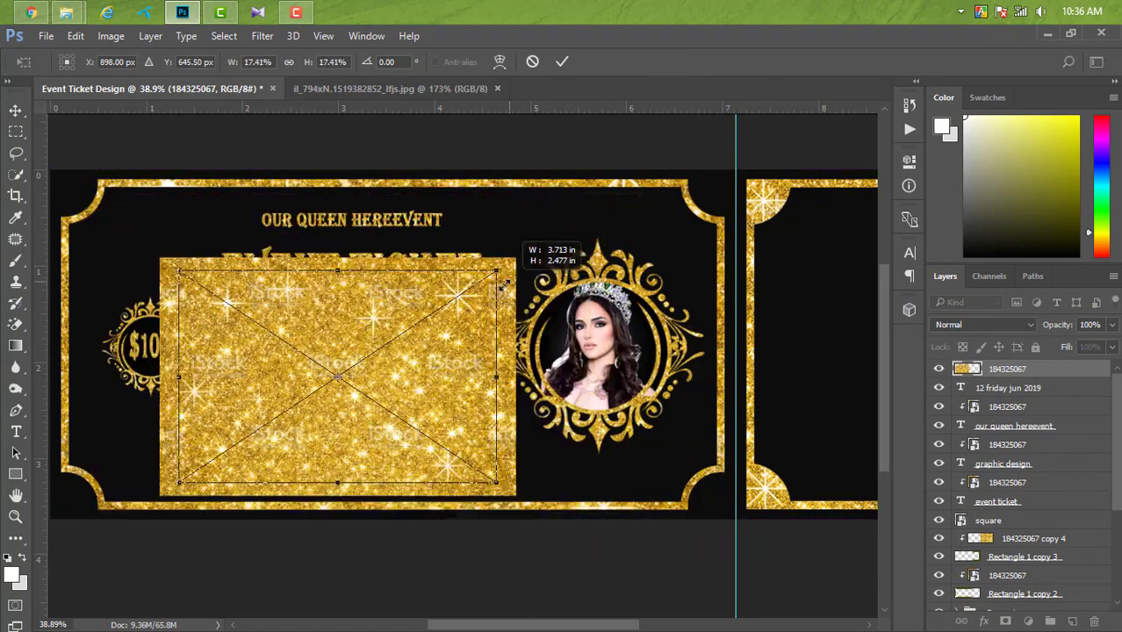
drag(416, 396, 428, 395)
click(562, 61)
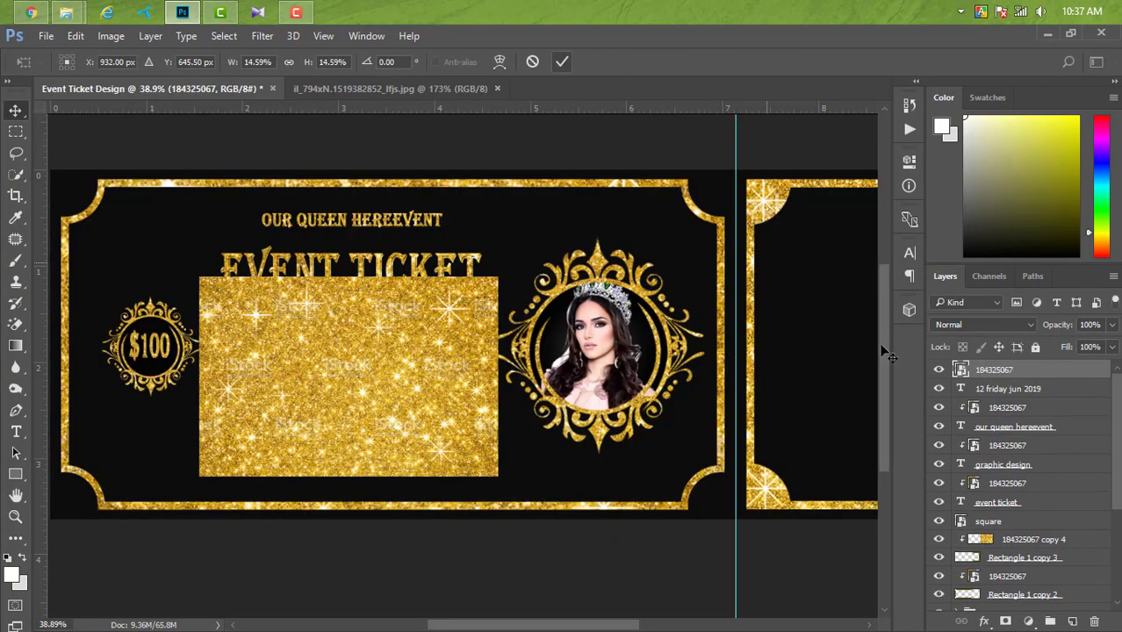
right_click(1058, 378)
click(836, 467)
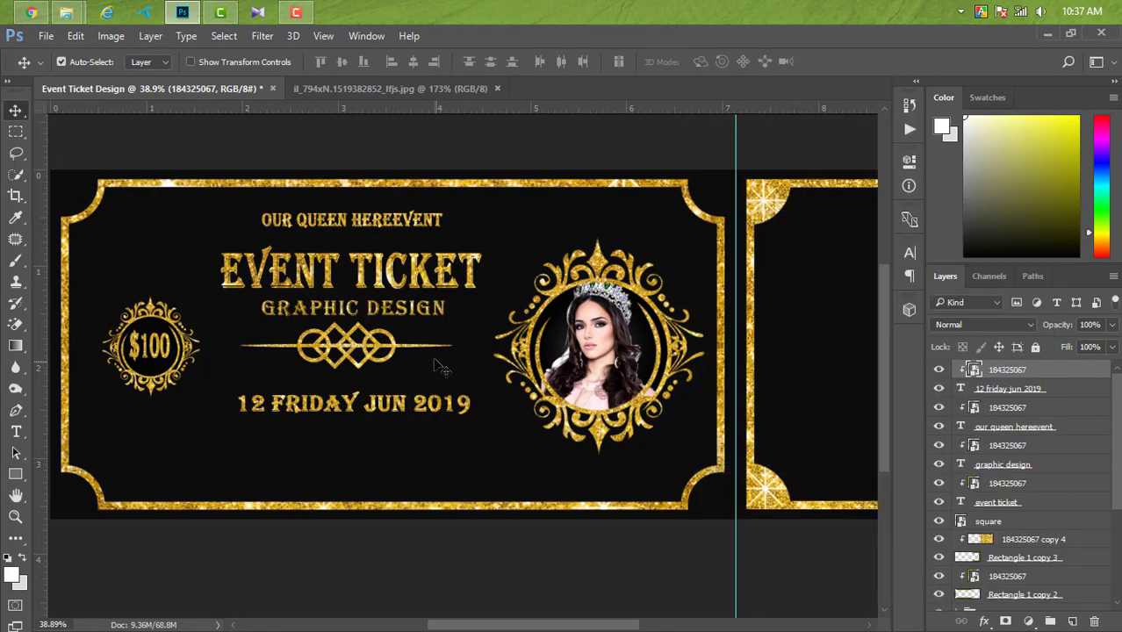
click(323, 394)
scroll(324, 394, up, 1)
Step: Type the ALL NIGHT PARTY & INJOY YOUR LIFE tagline below the date, top layer, resized
key(t)
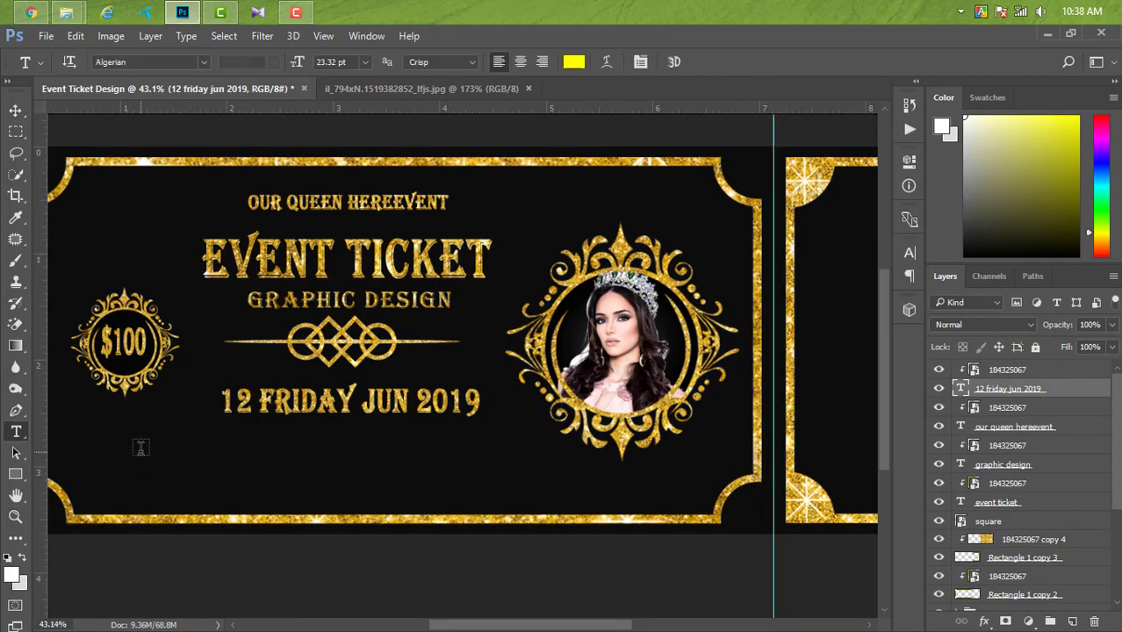
click(141, 450)
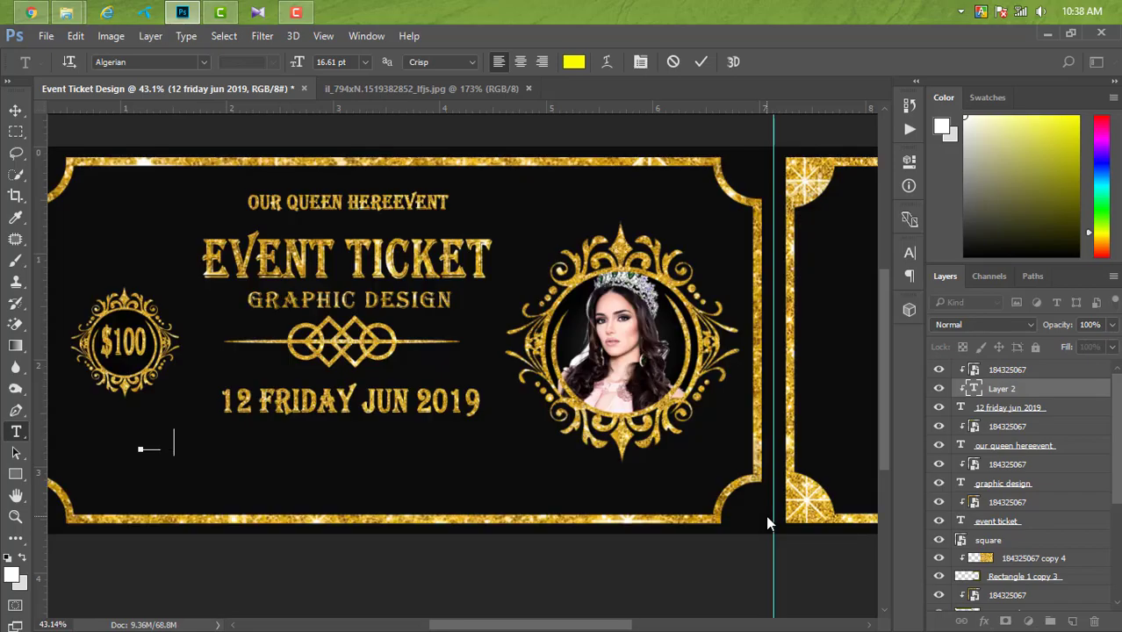
text(VIP)
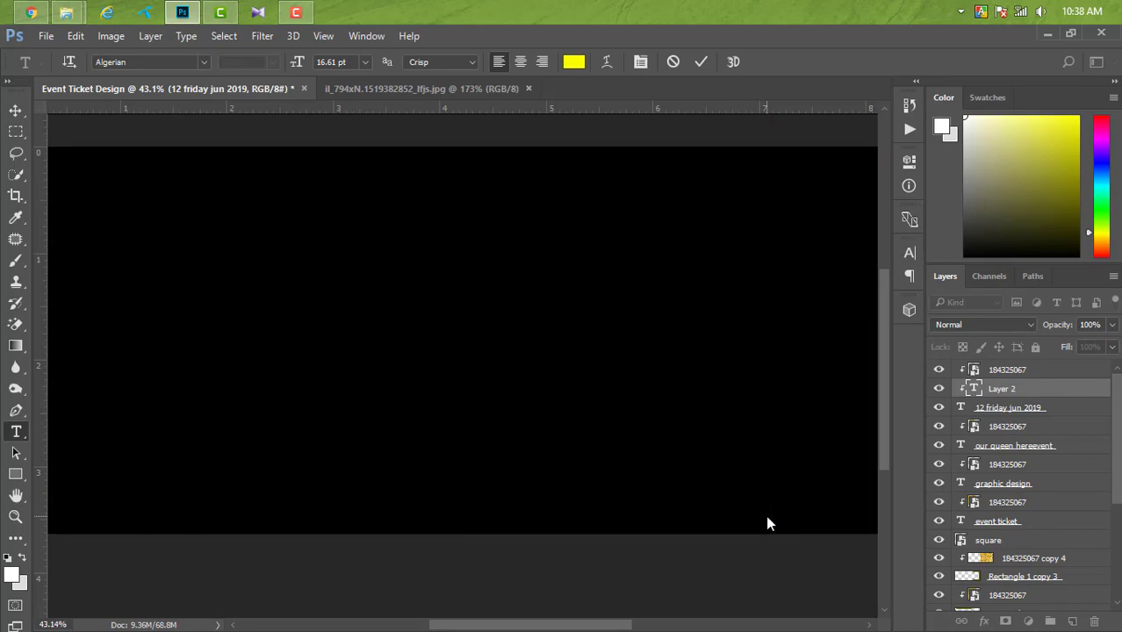
text(www.eventticket.com)
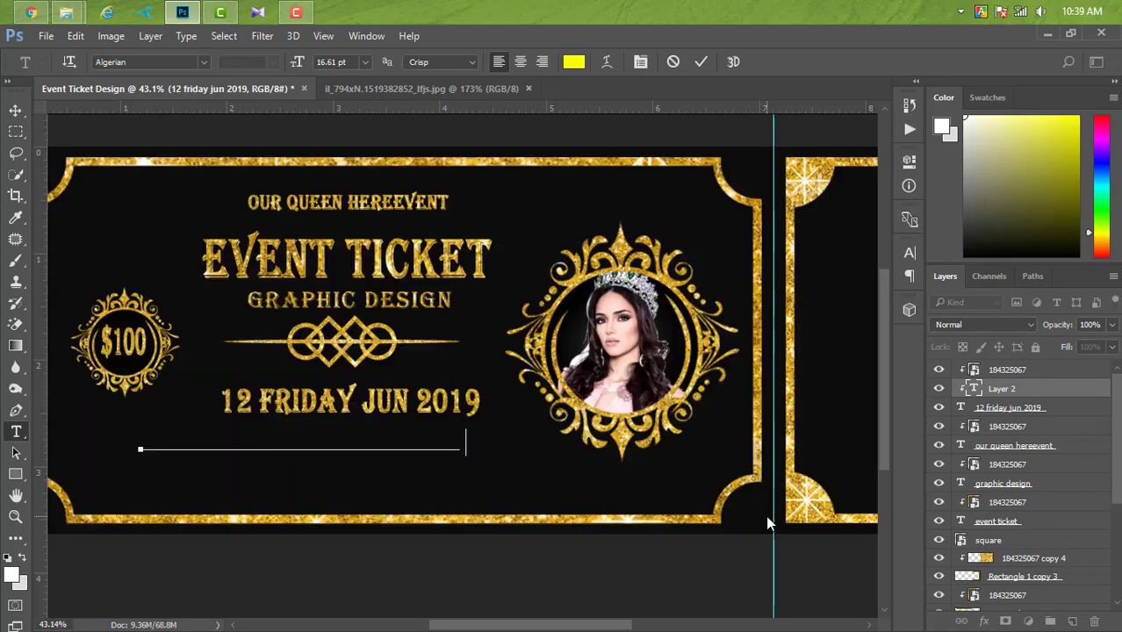
text(text)
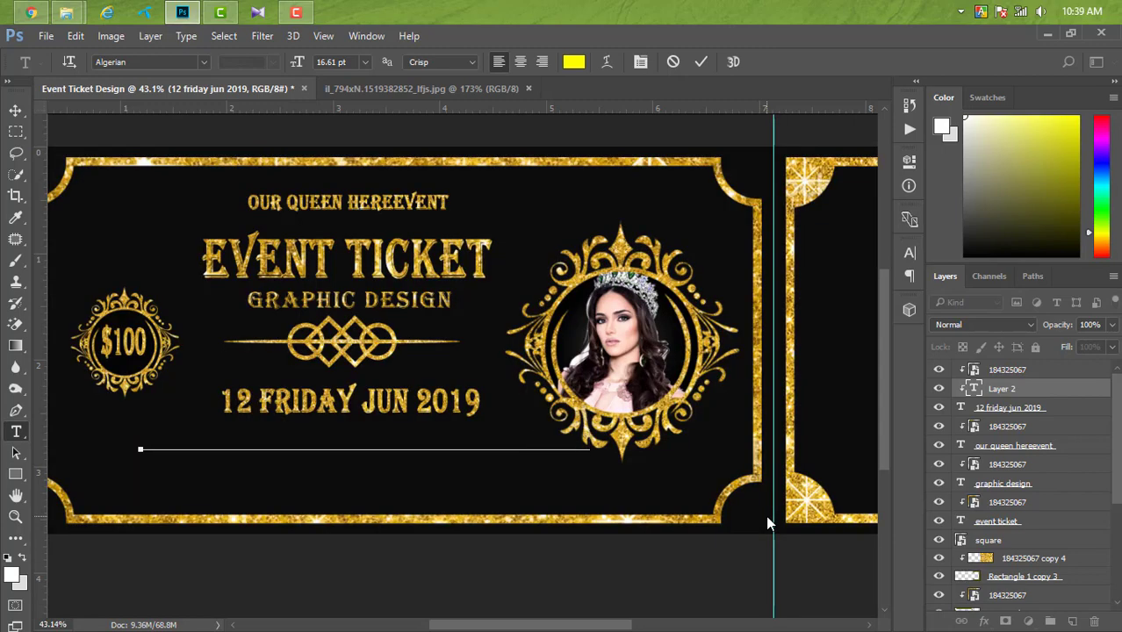
click(700, 64)
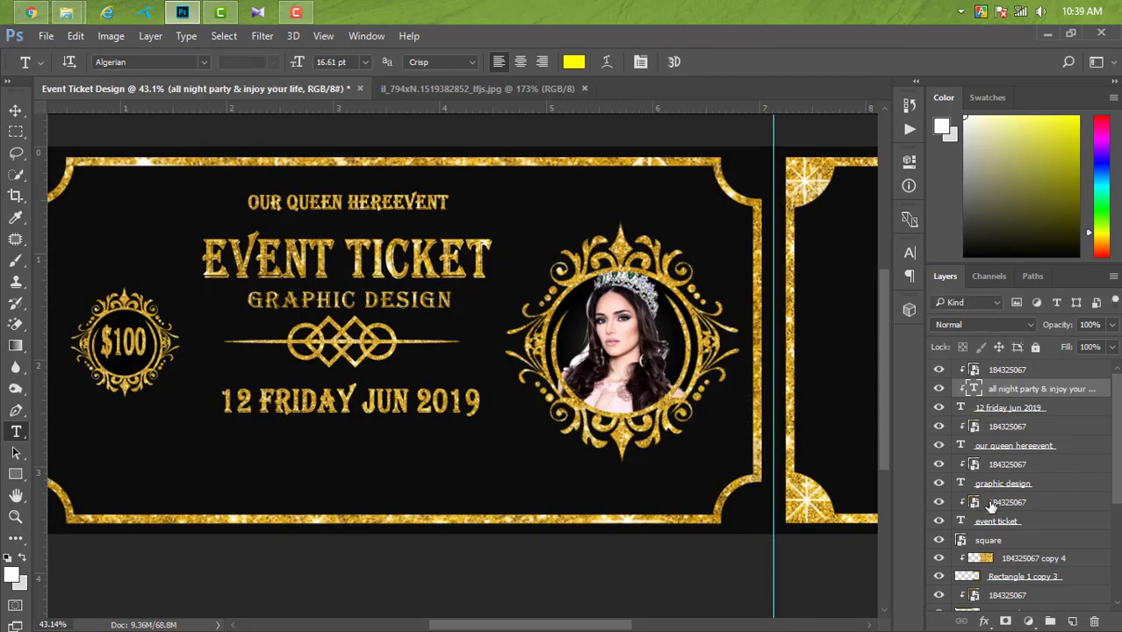
drag(1094, 393, 1087, 365)
key(ctrl+t)
drag(590, 433, 582, 422)
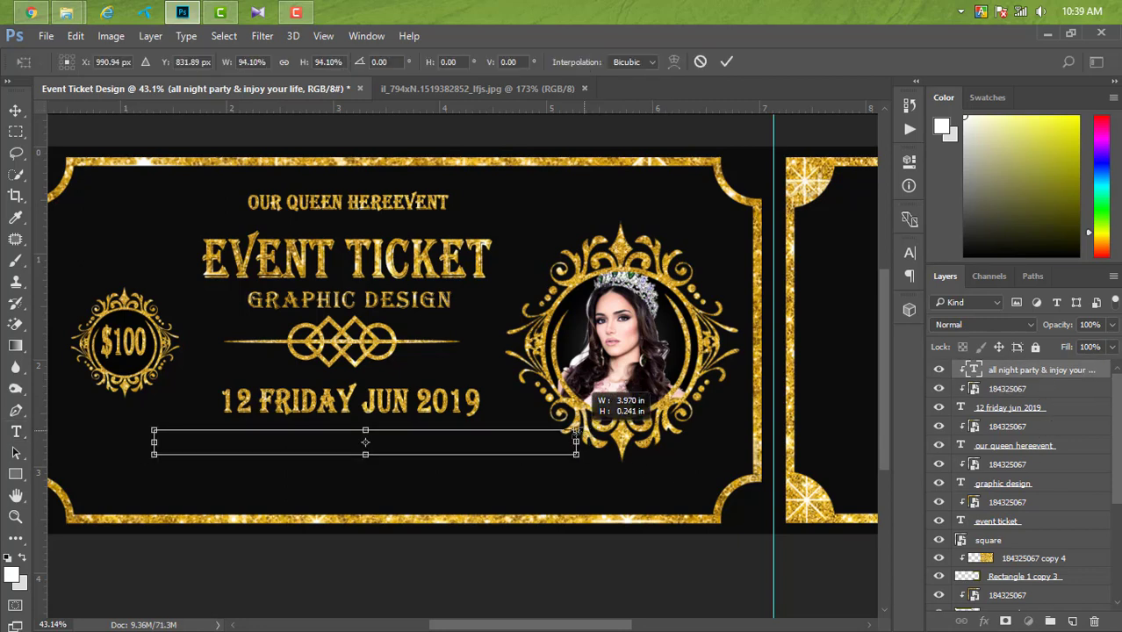
key(Return)
Step: Place glitter image 184325067 over the tagline and clip it to the tagline text
click(176, 14)
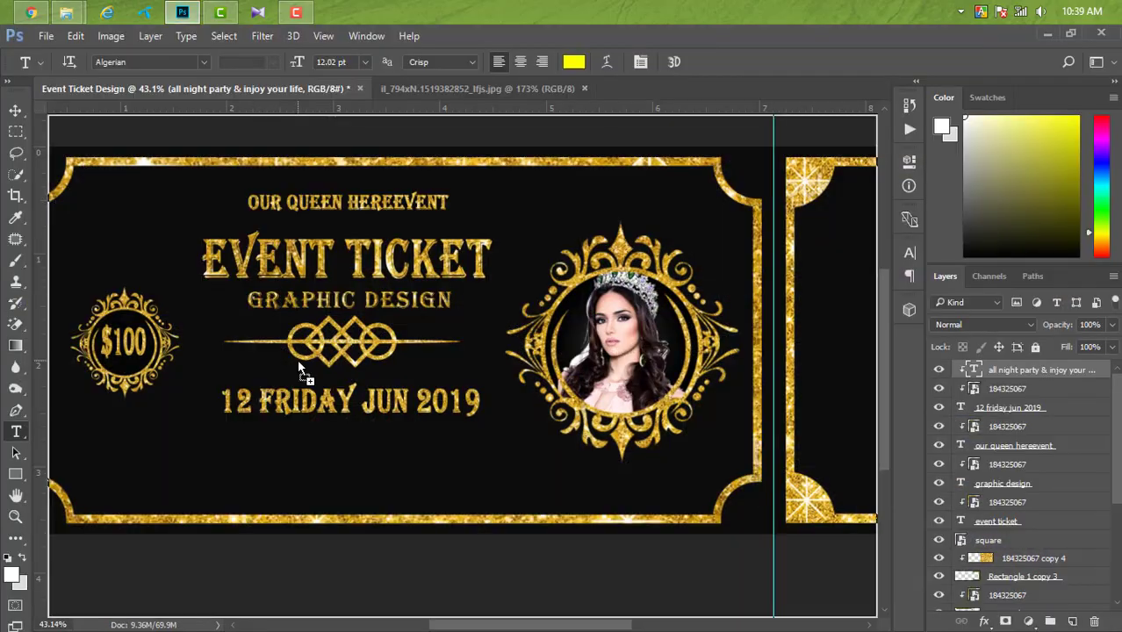
mouse_move(184, 274)
mouse_down()
mouse_move(334, 380)
mouse_move(254, 433)
mouse_up()
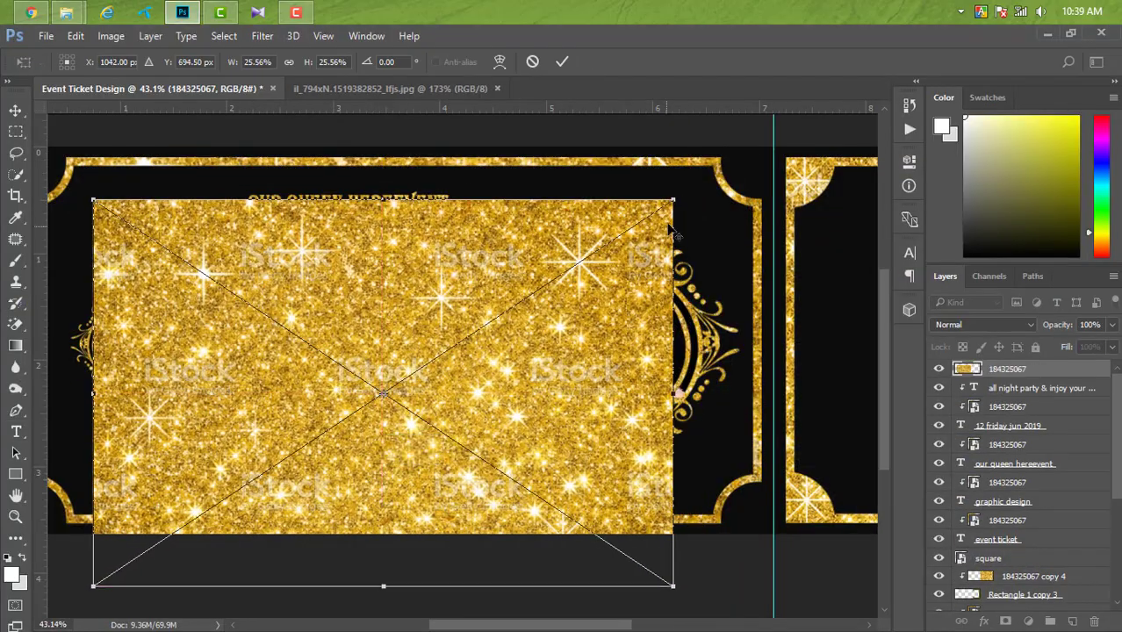
drag(669, 230, 572, 270)
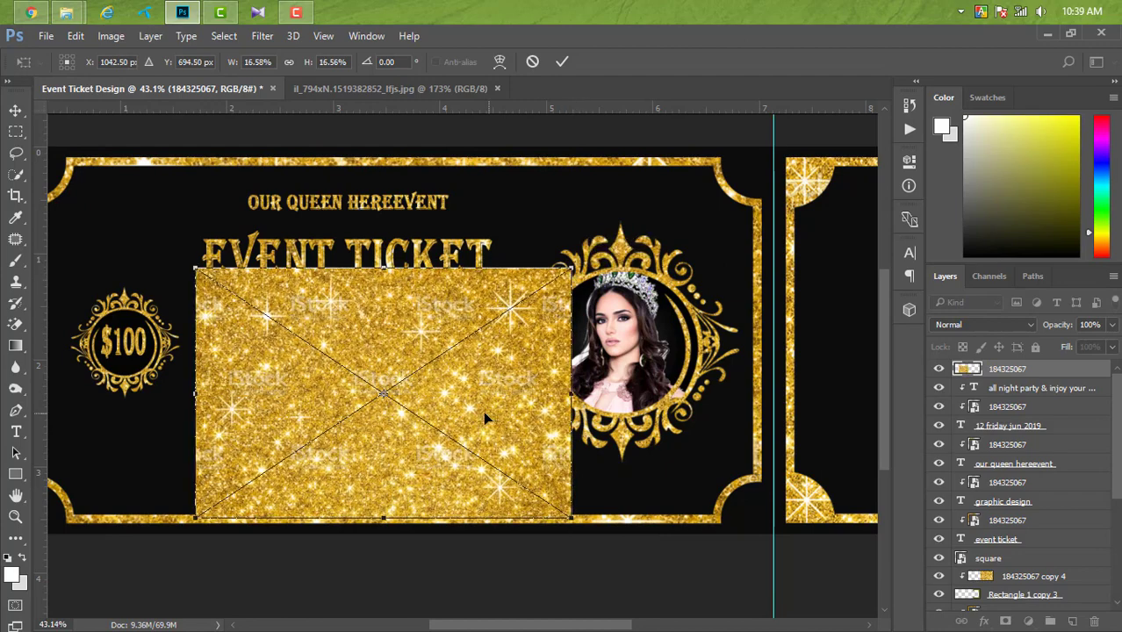
drag(483, 419, 455, 421)
key(Return)
right_click(1010, 370)
click(799, 467)
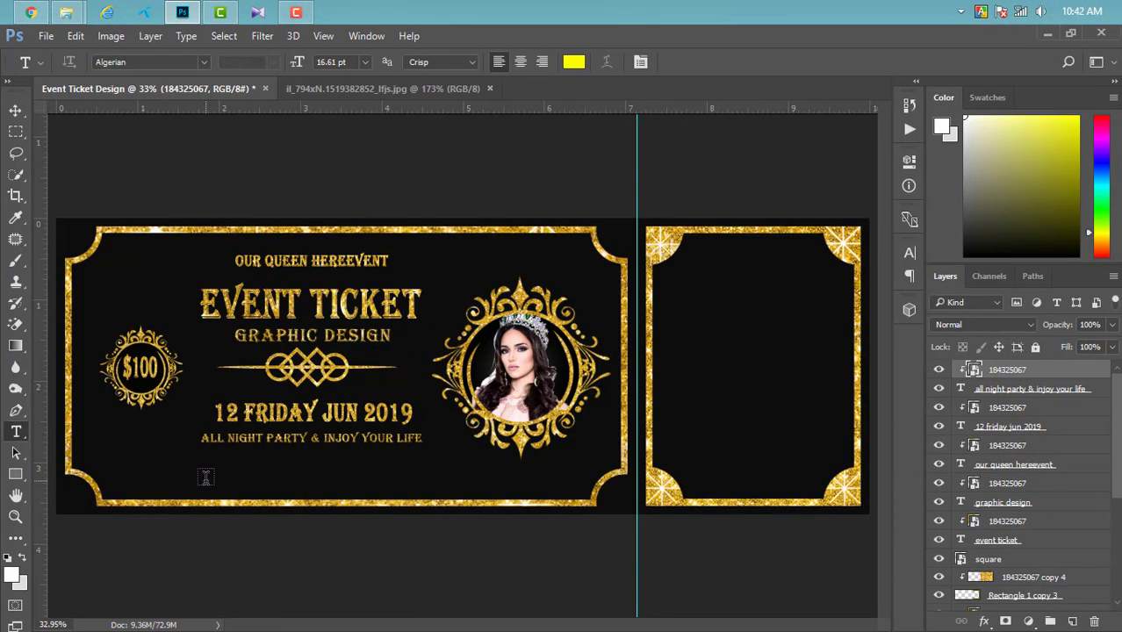
click(205, 477)
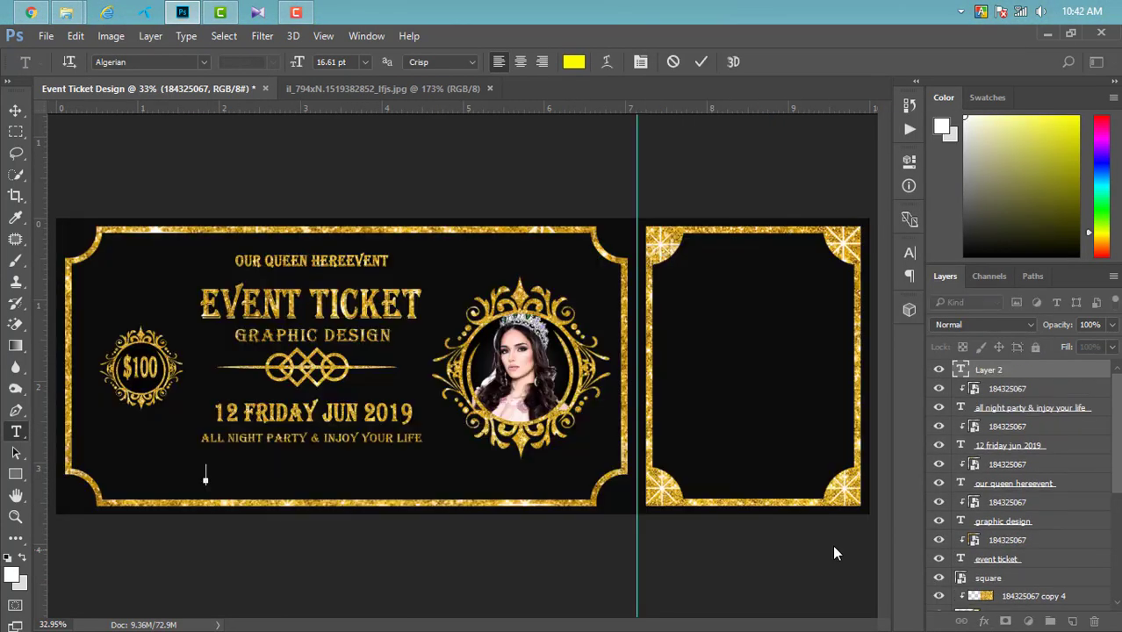
Step: Type the CODE NO line with the ticket number and clip gold glitter to it
text(O)
text(DE NO )
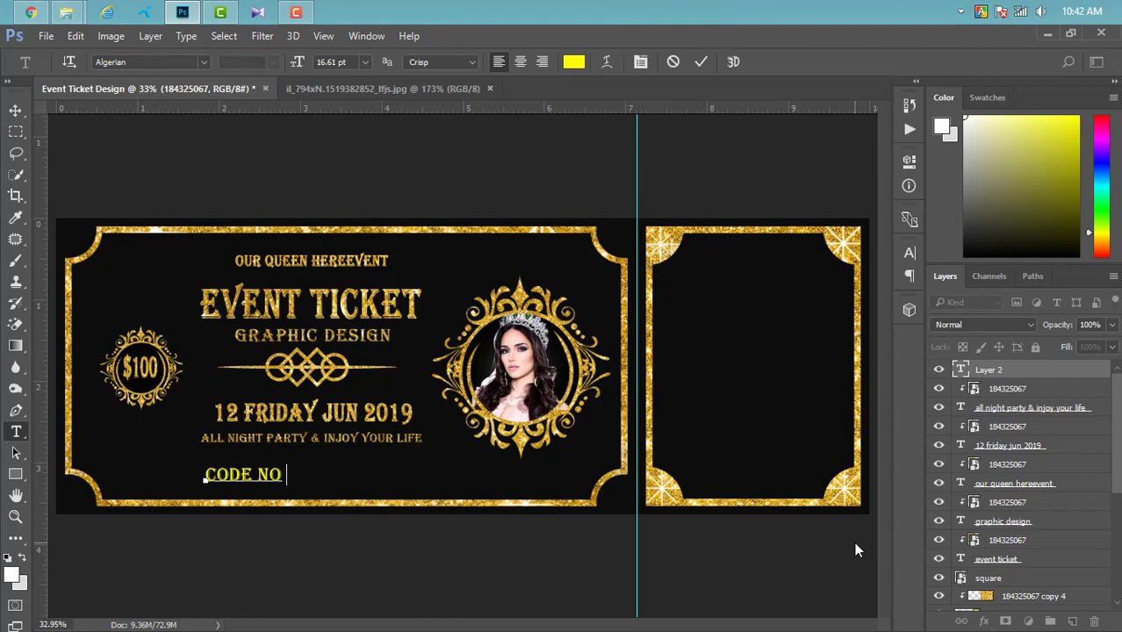
text(:1)
text(050)
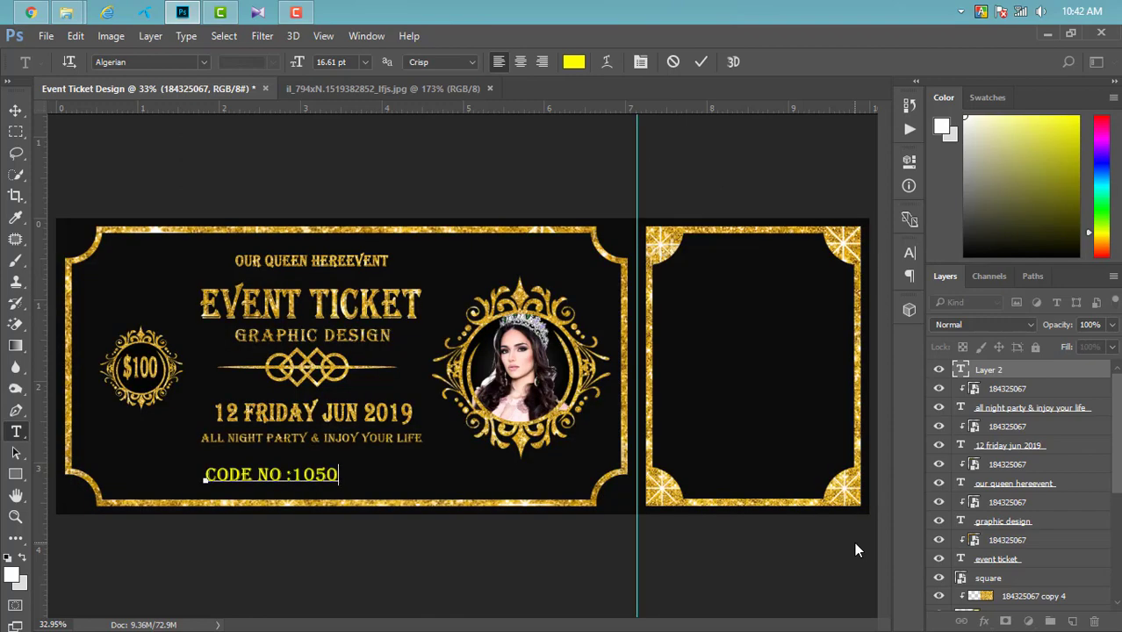
text(608009)
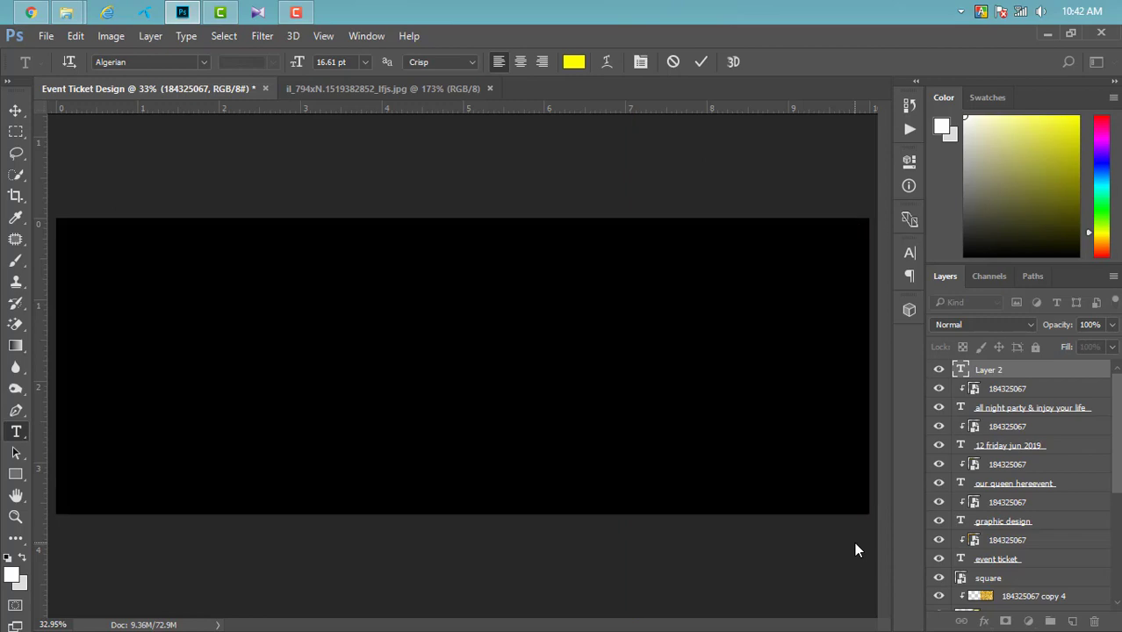
click(704, 62)
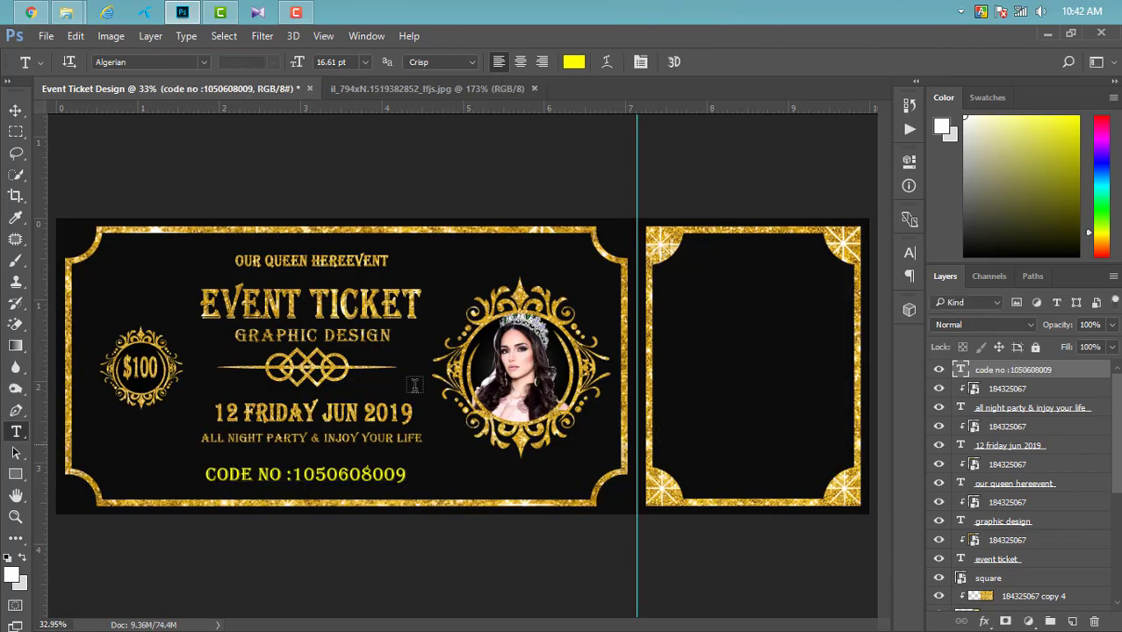
click(183, 13)
drag(186, 281, 277, 463)
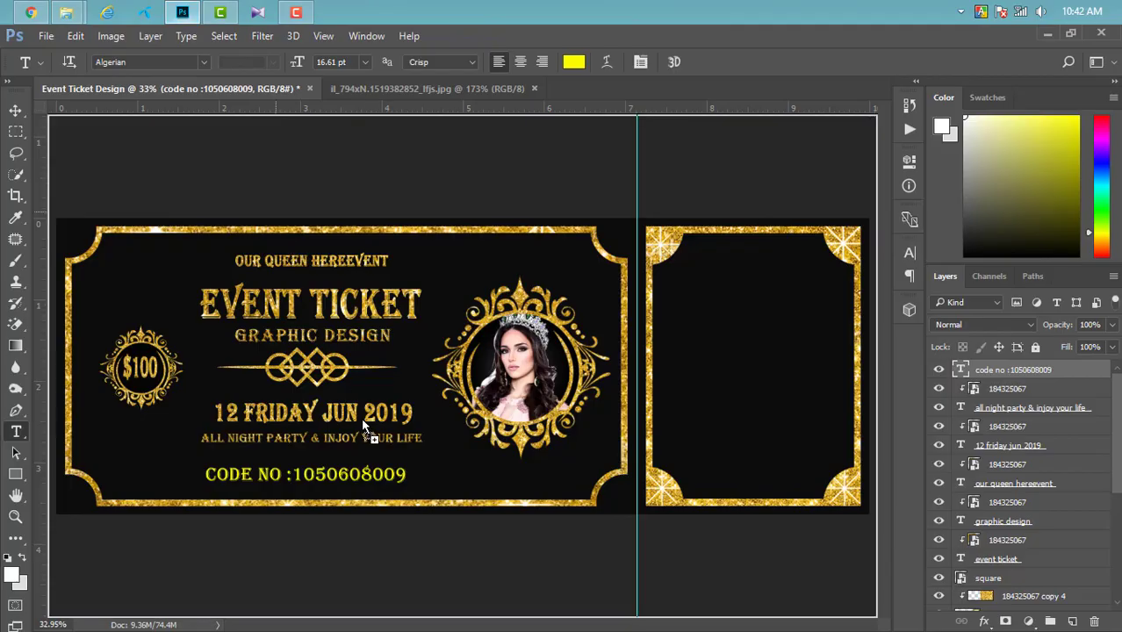
mouse_move(277, 462)
mouse_down()
mouse_move(386, 425)
mouse_move(221, 502)
mouse_up()
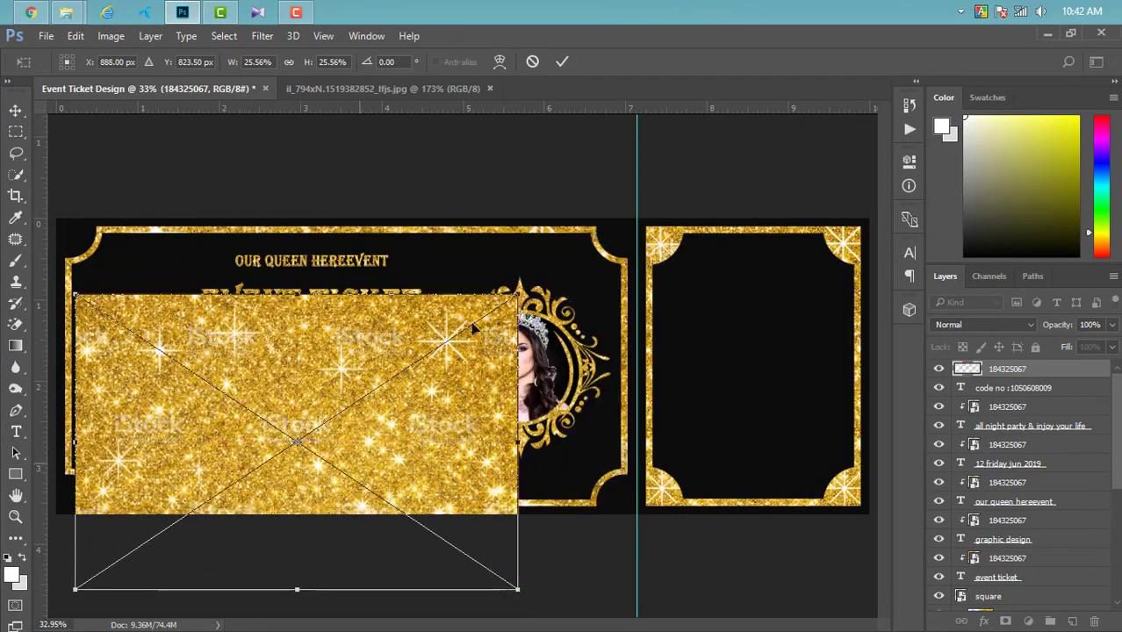
click(562, 61)
right_click(1046, 377)
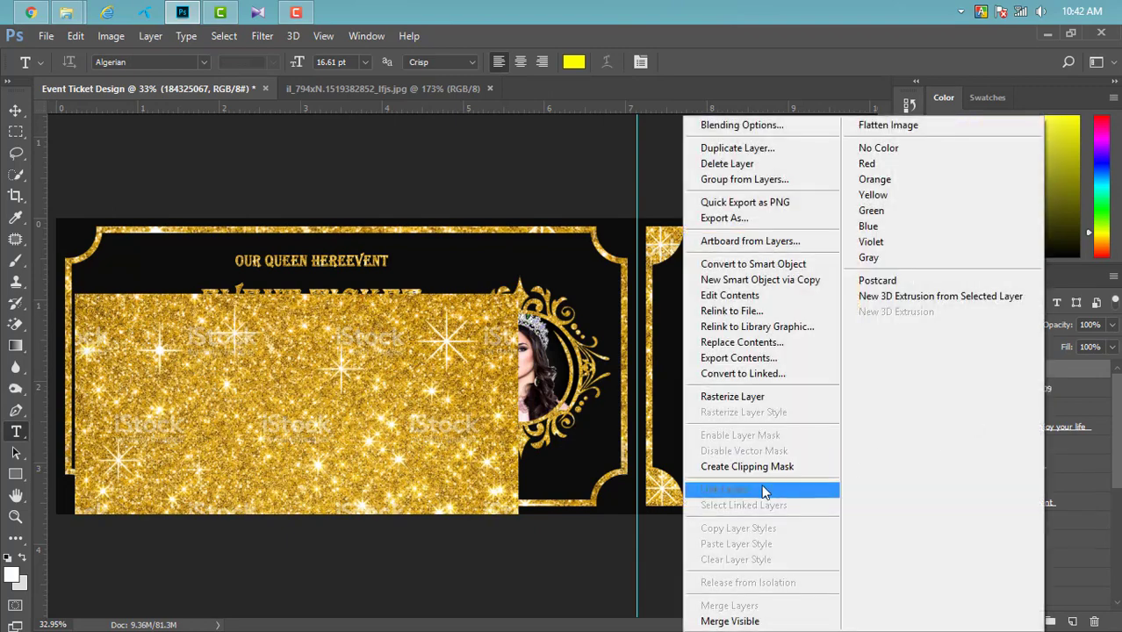
click(747, 466)
key(v)
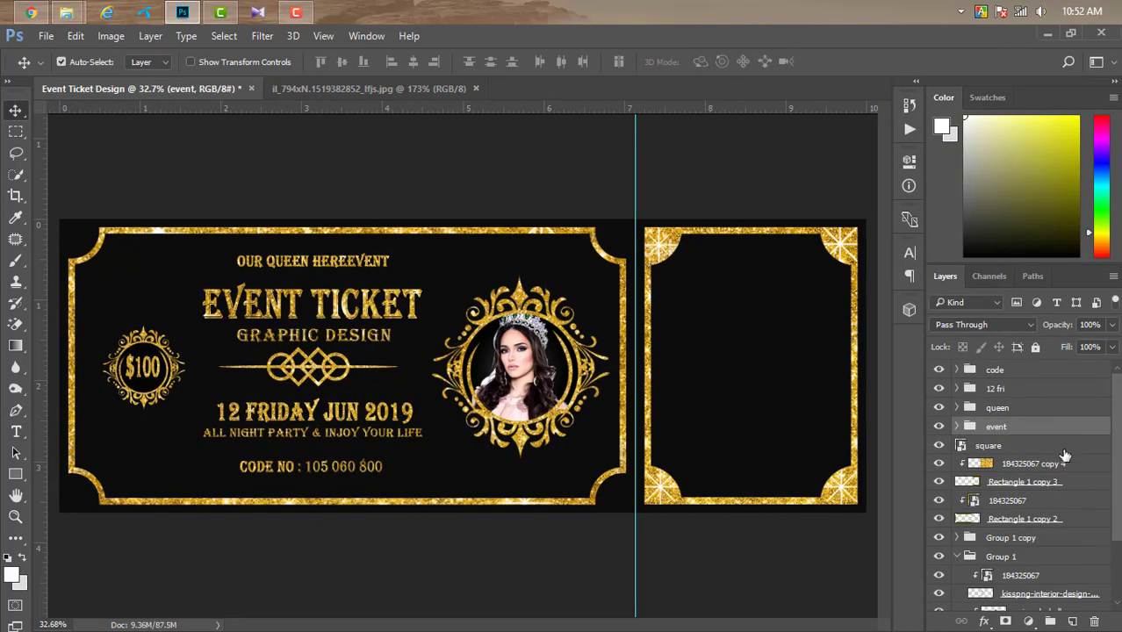
Step: Duplicate the EVENT TICKET title group, shrink it to two thirds and move it onto the right stub
key(ctrl+j)
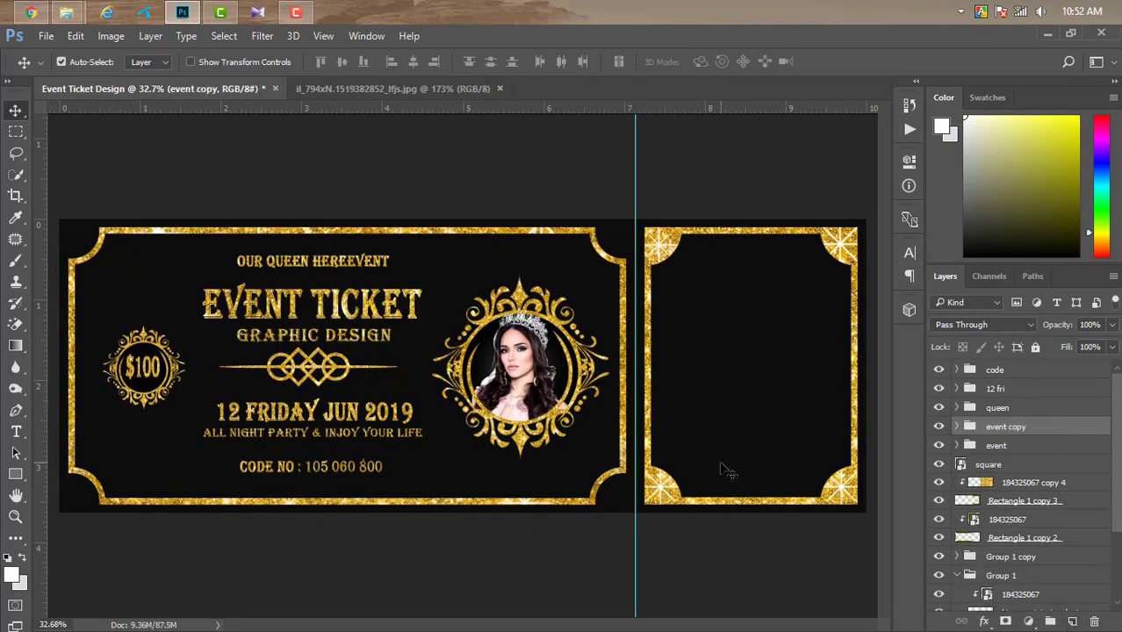
key(ctrl+t)
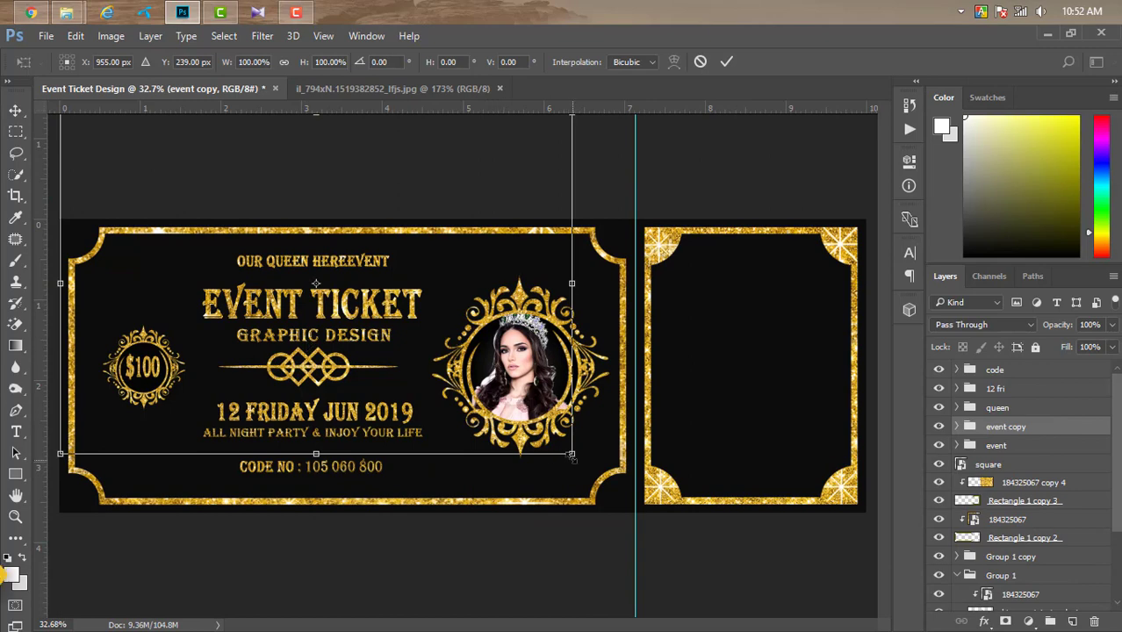
drag(572, 456, 491, 401)
mouse_move(343, 323)
mouse_down()
mouse_move(761, 333)
mouse_move(791, 307)
mouse_up()
key(ctrl+minus)
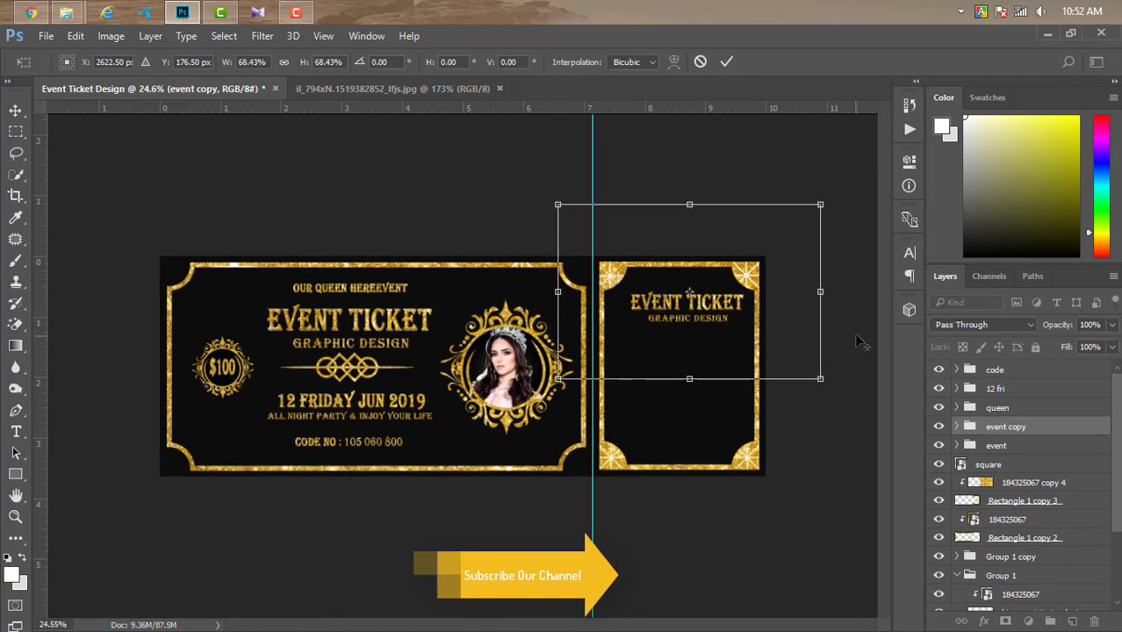
scroll(562, 342, up, 2)
drag(632, 625, 703, 625)
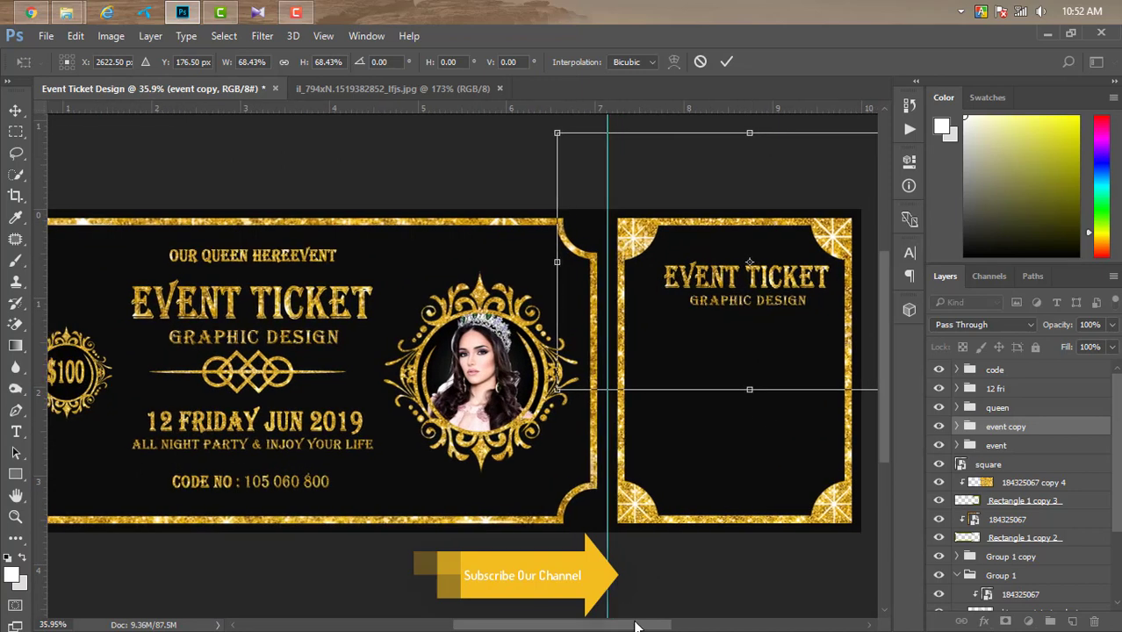
click(726, 62)
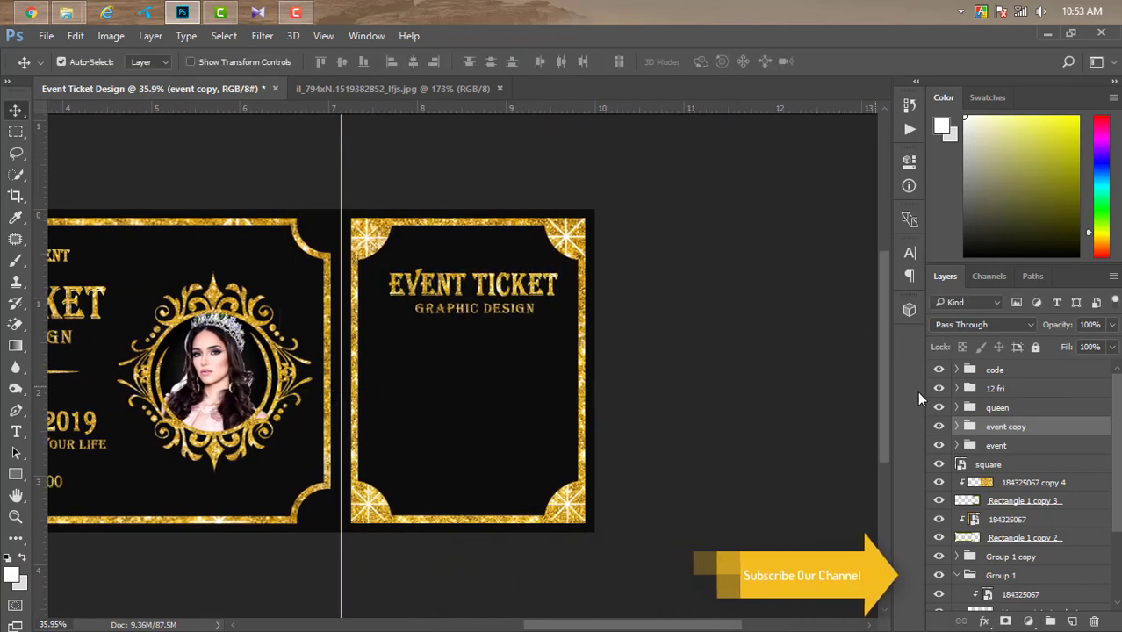
Step: Enlarge the copied GRAPHIC DESIGN subtitle and its glitter on the stub
click(957, 426)
click(1024, 448)
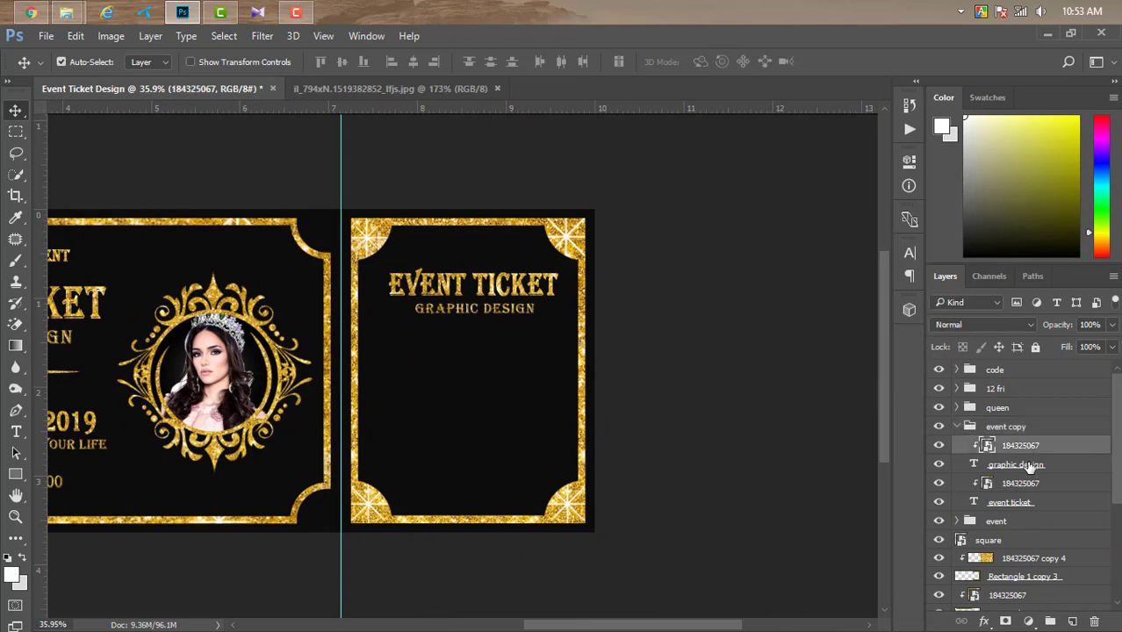
shift+click(1033, 466)
key(ctrl+t)
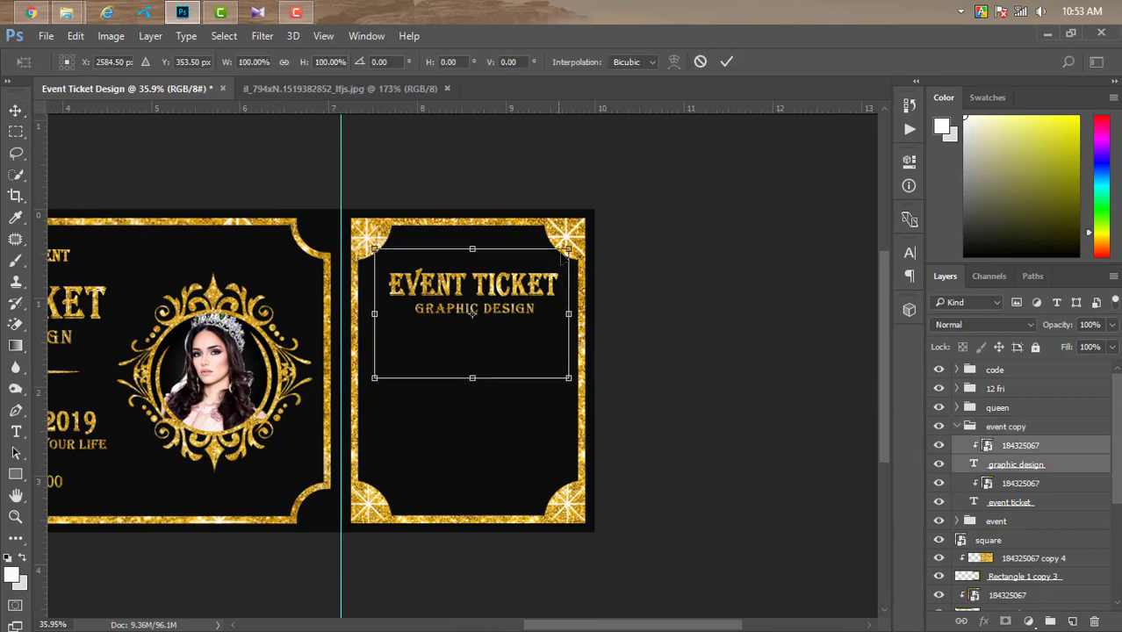
drag(563, 253, 622, 247)
click(724, 64)
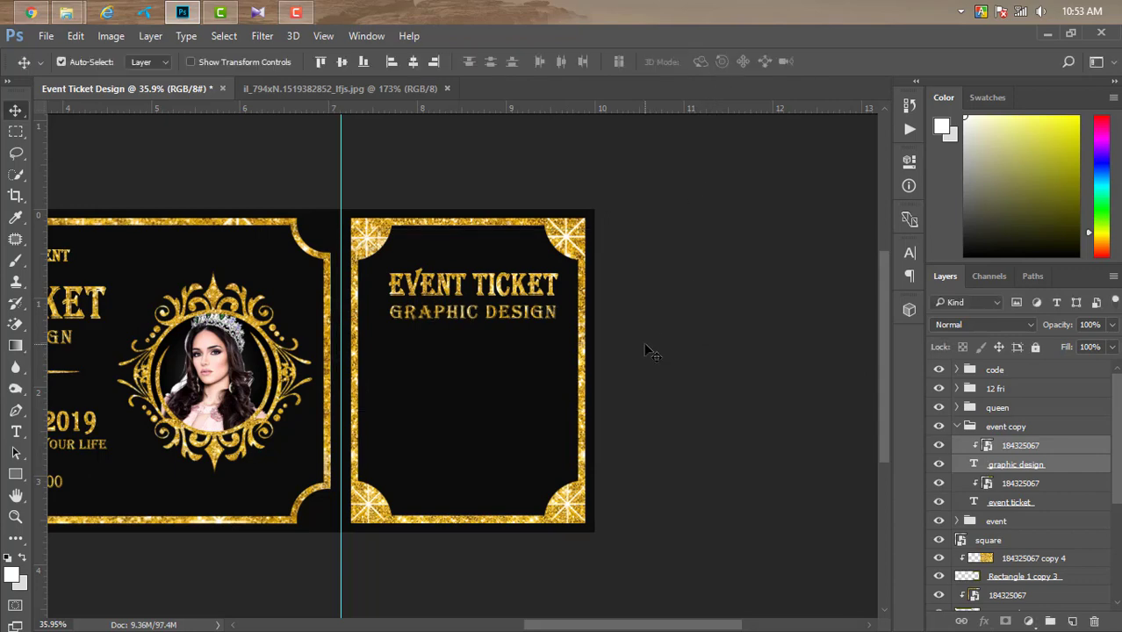
Step: Duplicate the OUR QUEEN HEREEVENT group, shrink it to about 60% and centre it above the stub title
click(1025, 412)
key(ctrl+j)
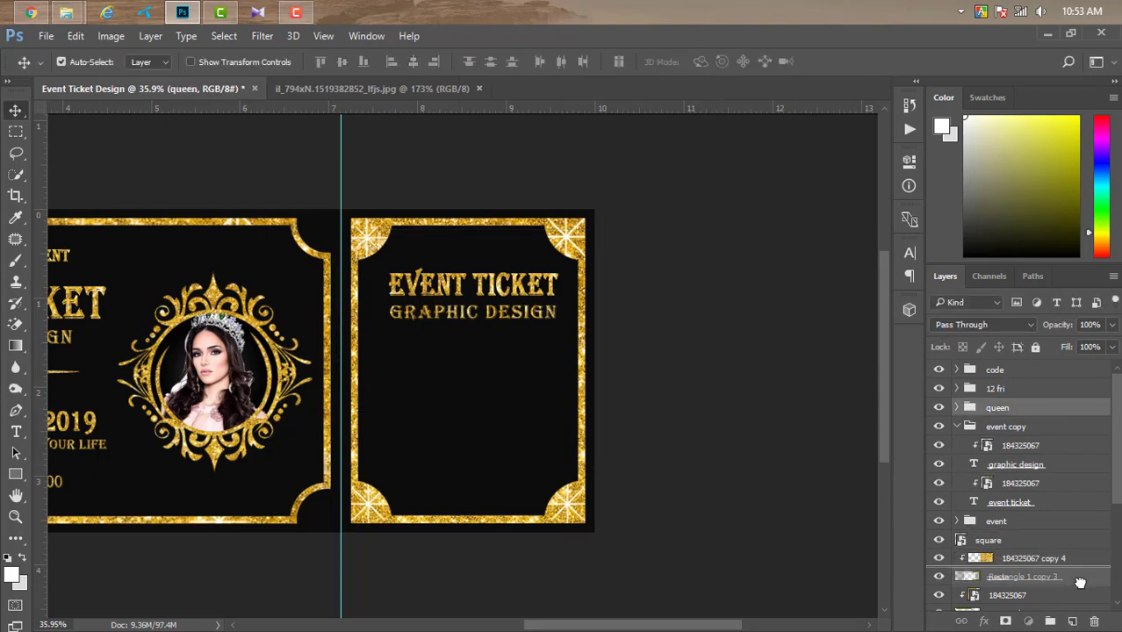
key(ctrl+t)
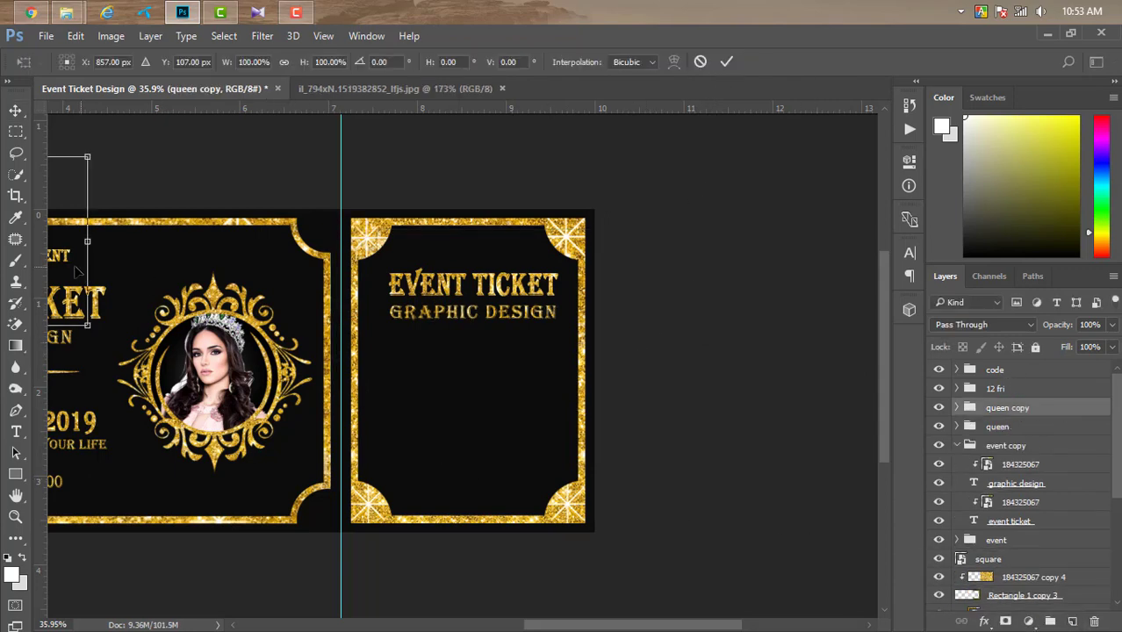
drag(78, 272, 566, 207)
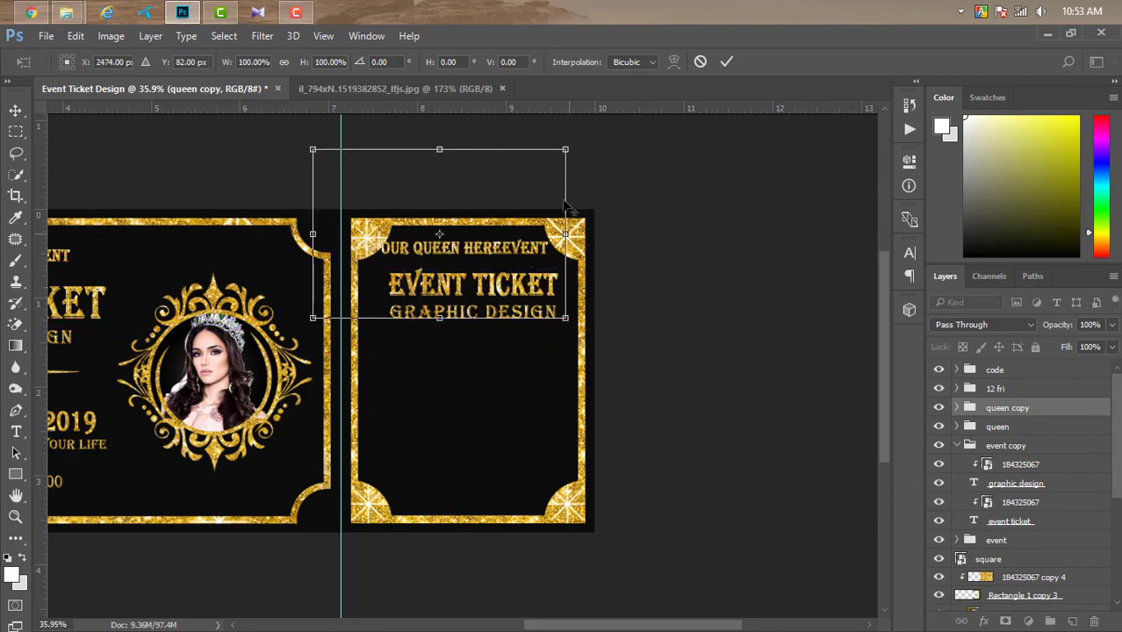
drag(566, 148, 514, 183)
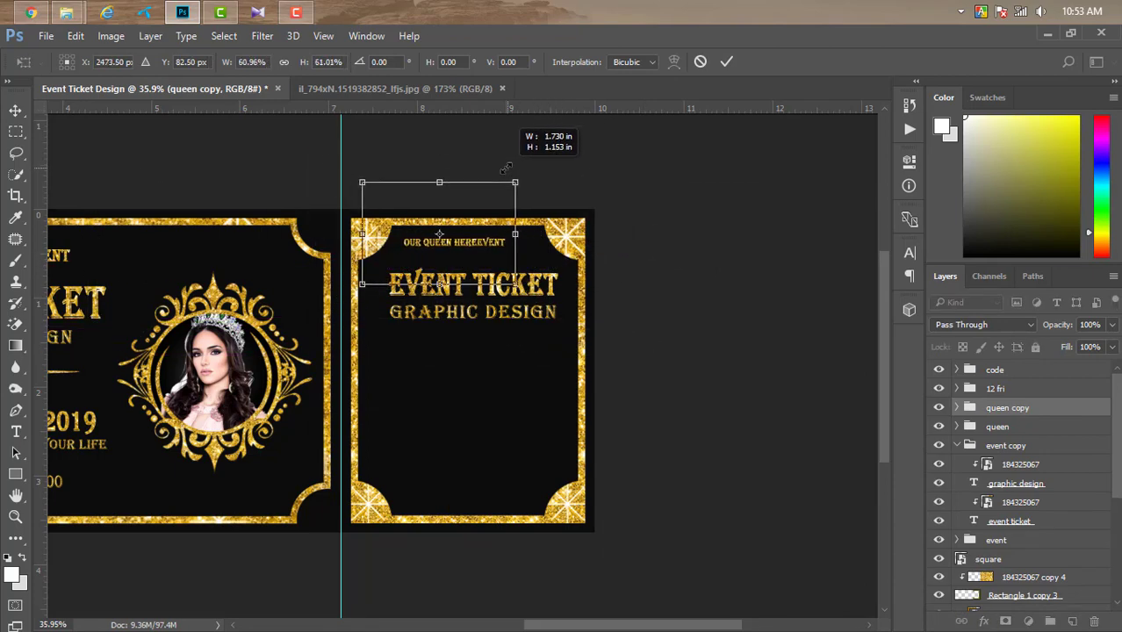
drag(499, 252, 489, 245)
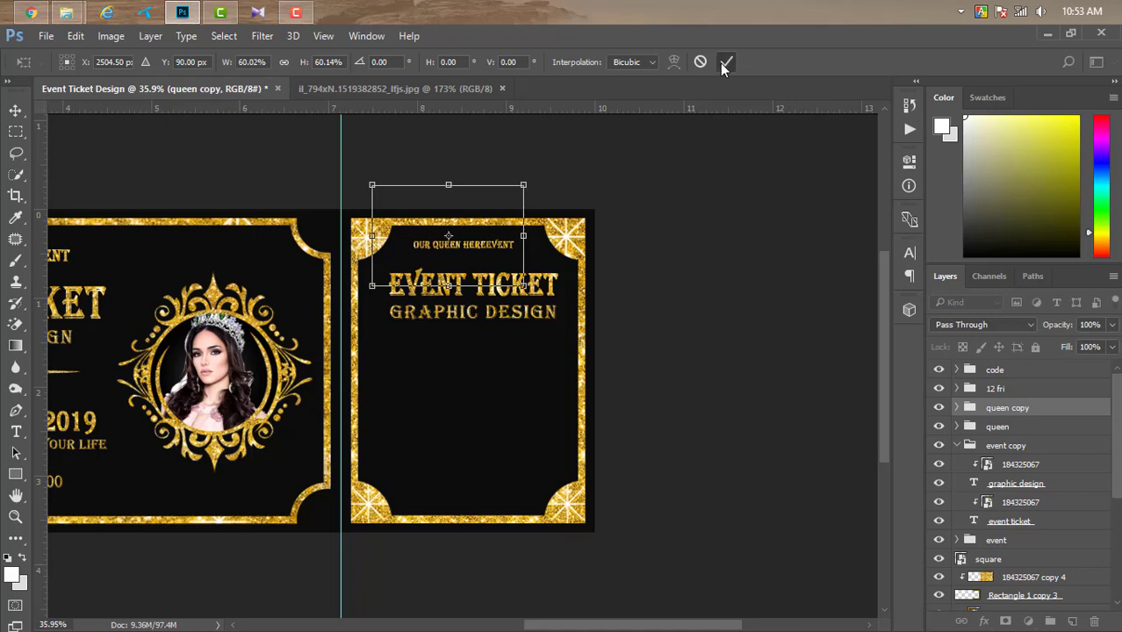
click(722, 63)
key(ctrl+z)
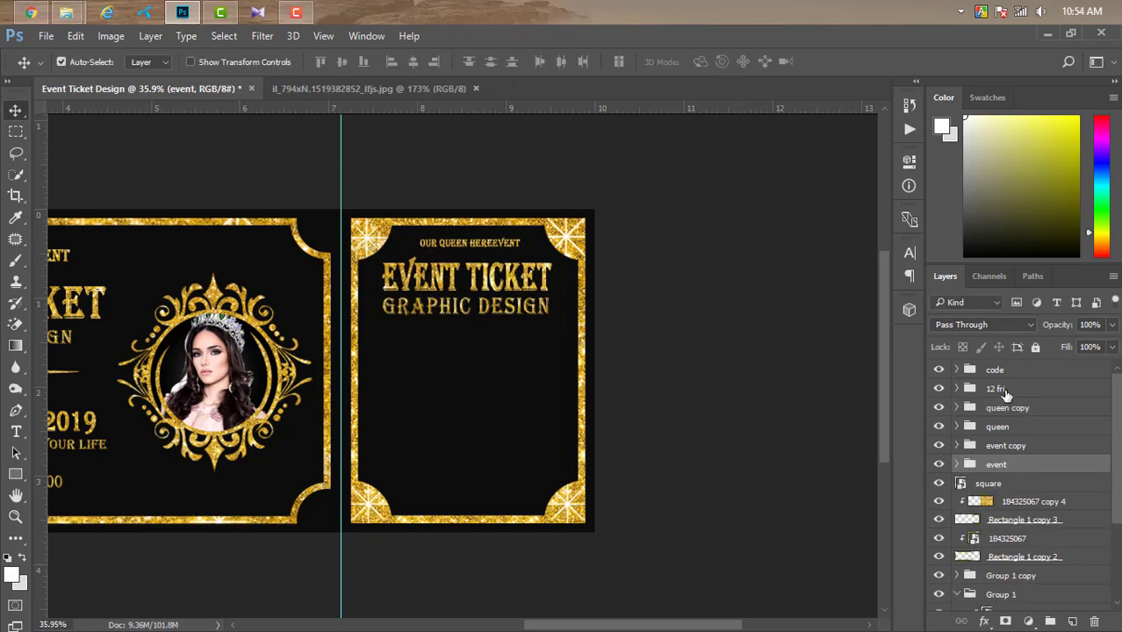
click(1006, 395)
Step: Duplicate the 12 fri date group and scale it into place under the stub title
key(ctrl+j)
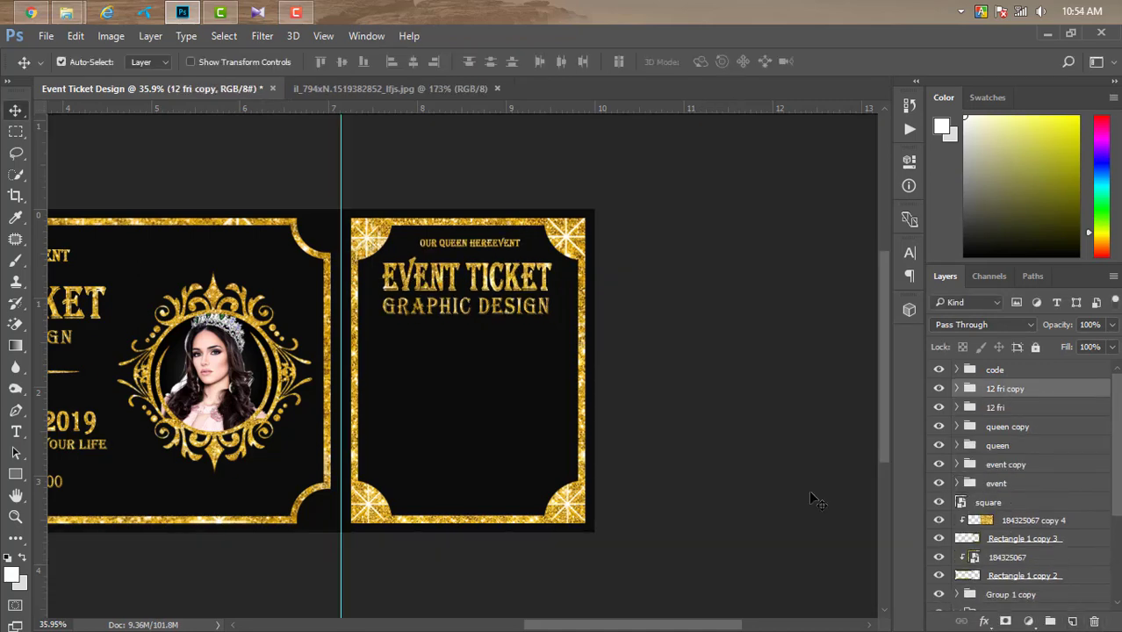
key(ctrl+t)
mouse_move(56, 363)
mouse_down()
mouse_move(553, 380)
mouse_move(535, 319)
mouse_up()
drag(620, 232, 575, 233)
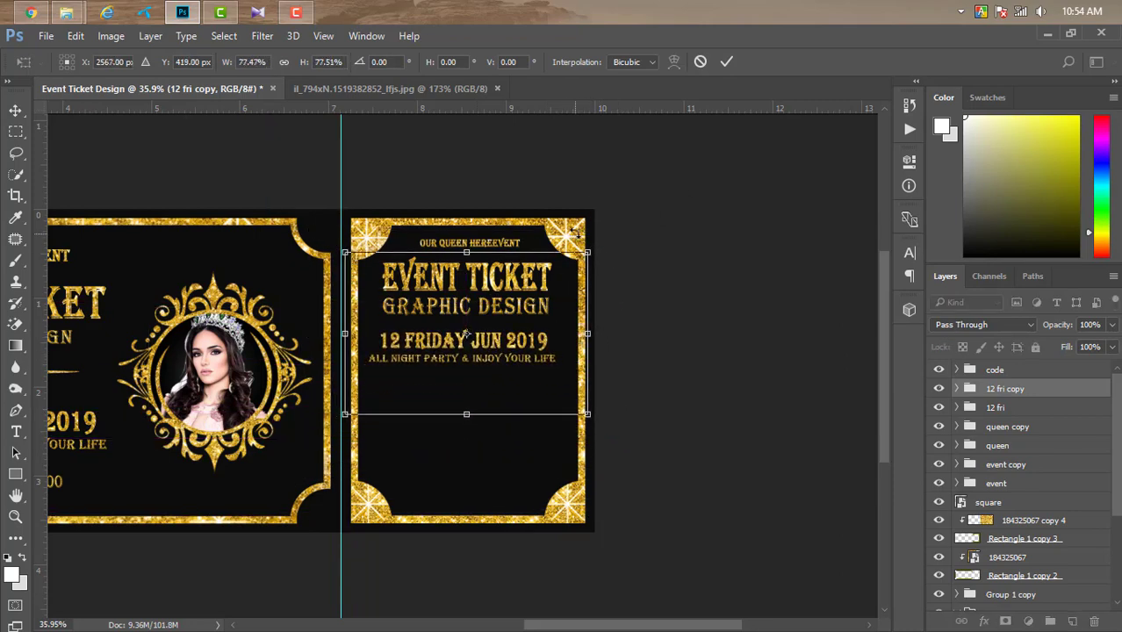
drag(588, 252, 606, 261)
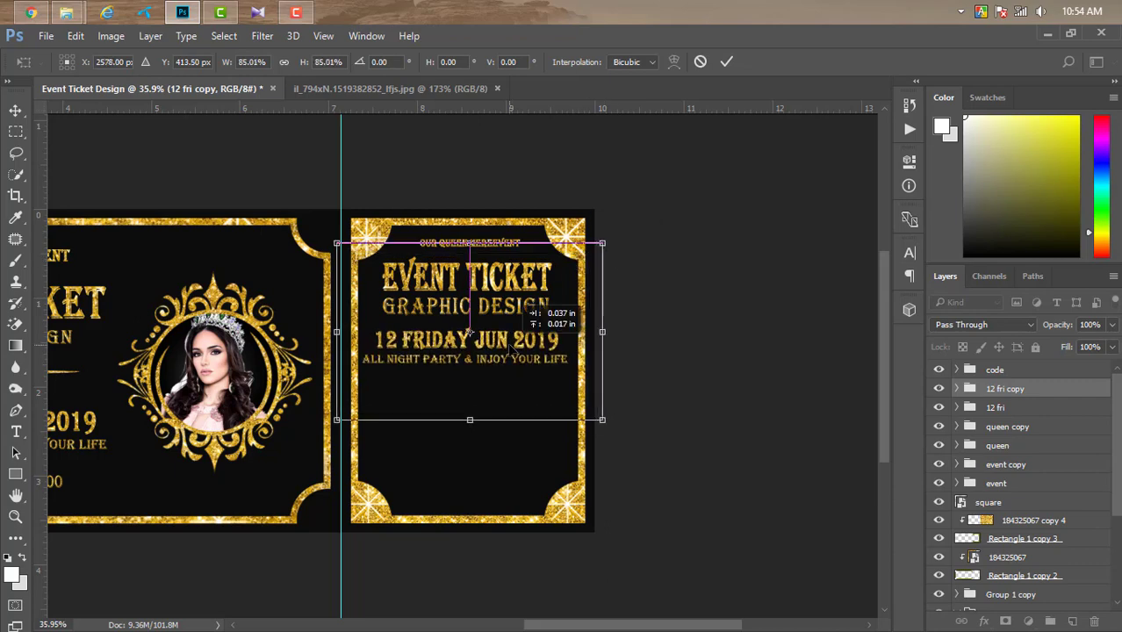
click(726, 62)
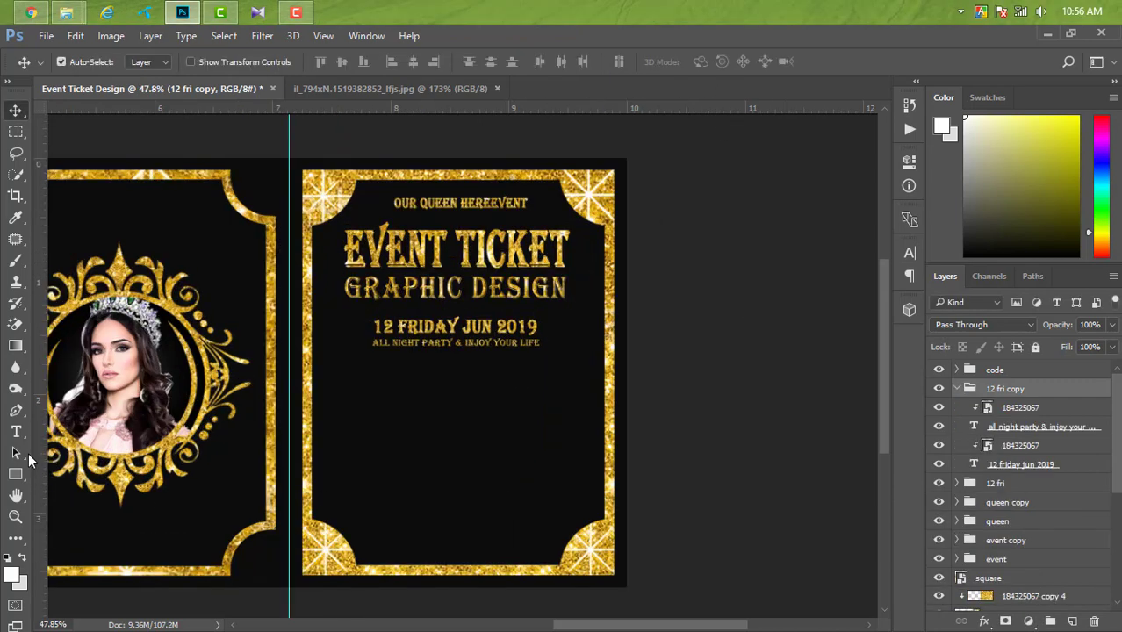
click(15, 475)
click(85, 505)
scroll(492, 481, up, 1)
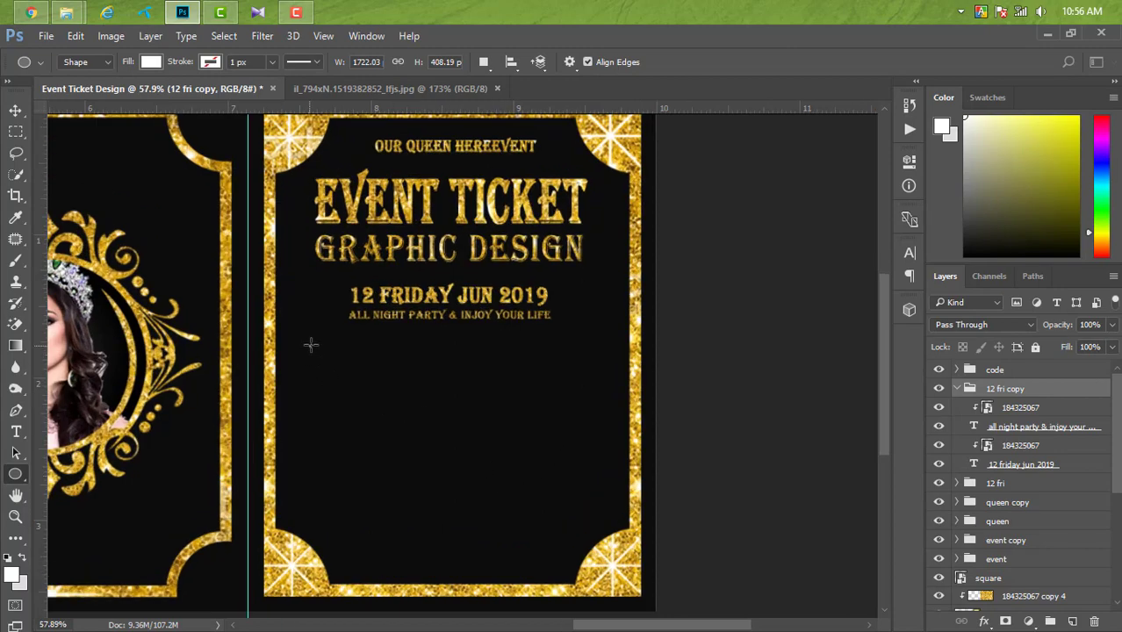
Step: Draw a thin flat divider line below the date on the stub
drag(311, 345, 598, 348)
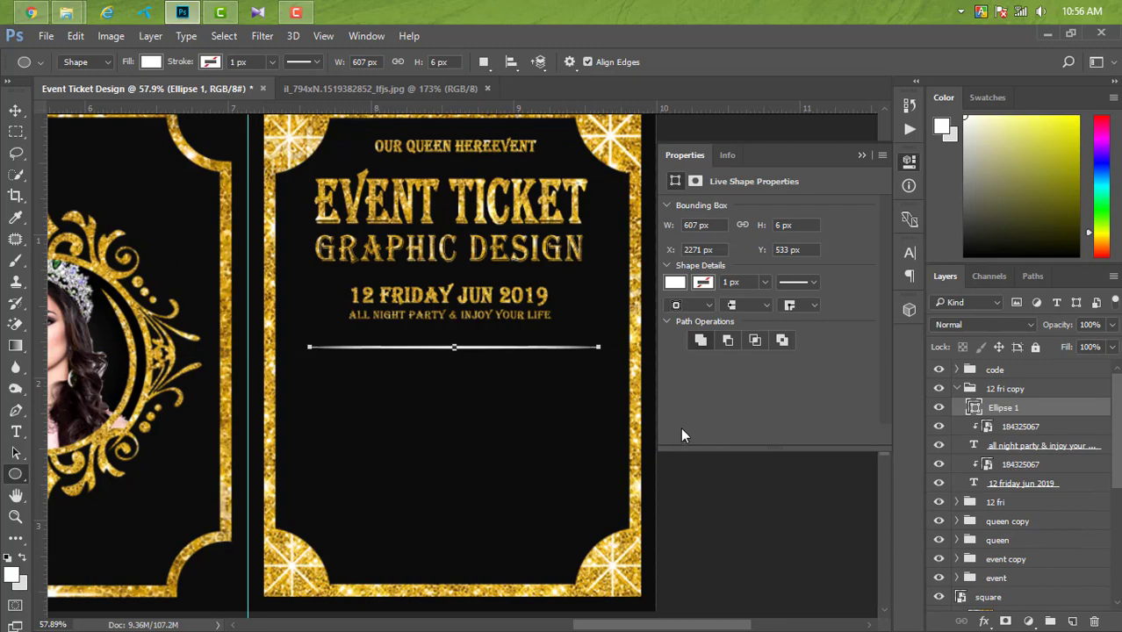
click(860, 157)
click(178, 12)
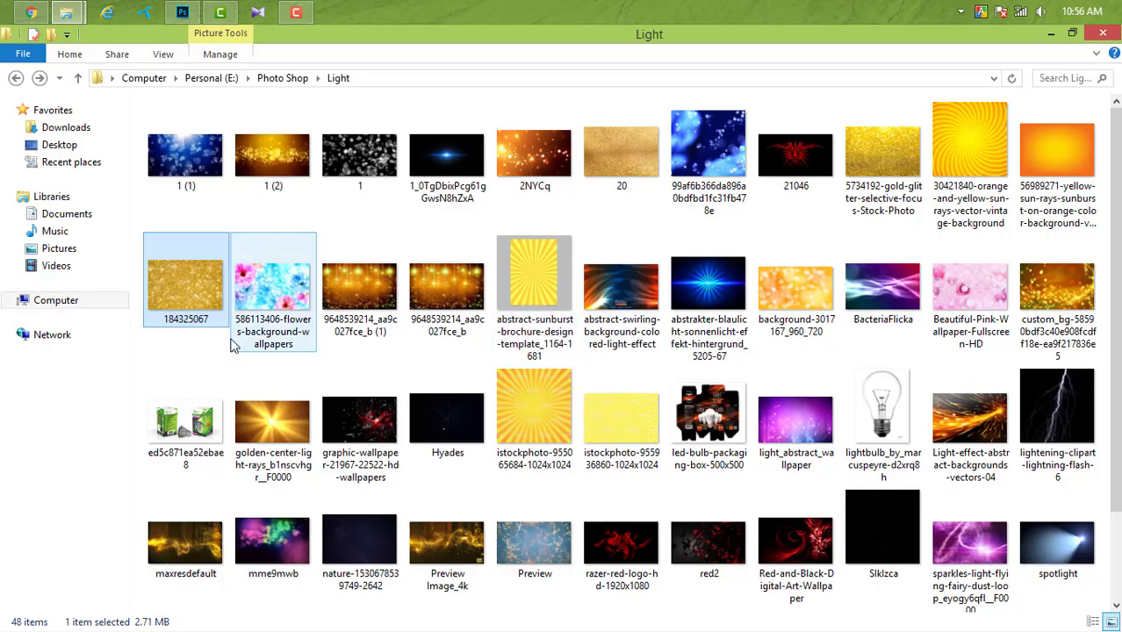
click(179, 13)
Step: Place the gold glitter image over the divider line and clip it to the shape
drag(389, 336, 497, 373)
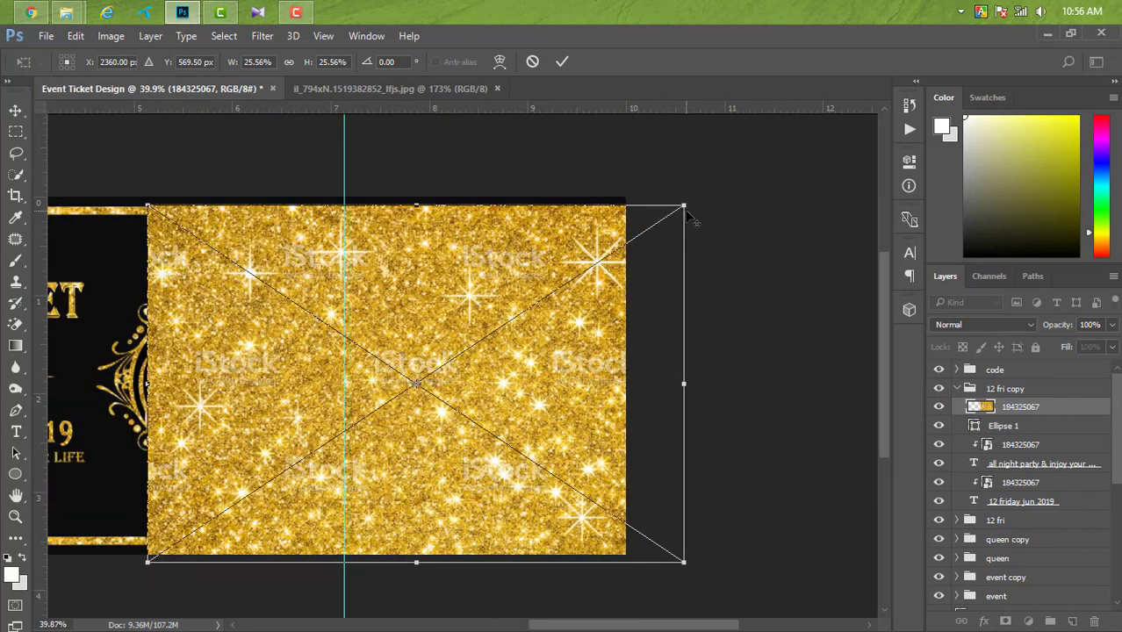
drag(693, 219, 558, 308)
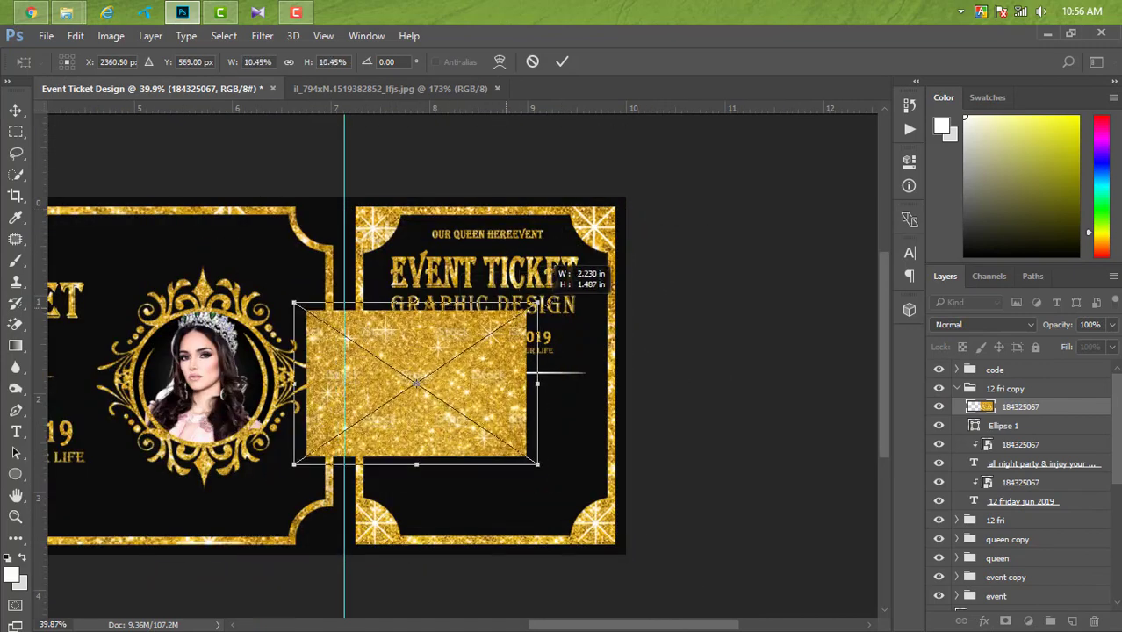
drag(483, 375, 547, 357)
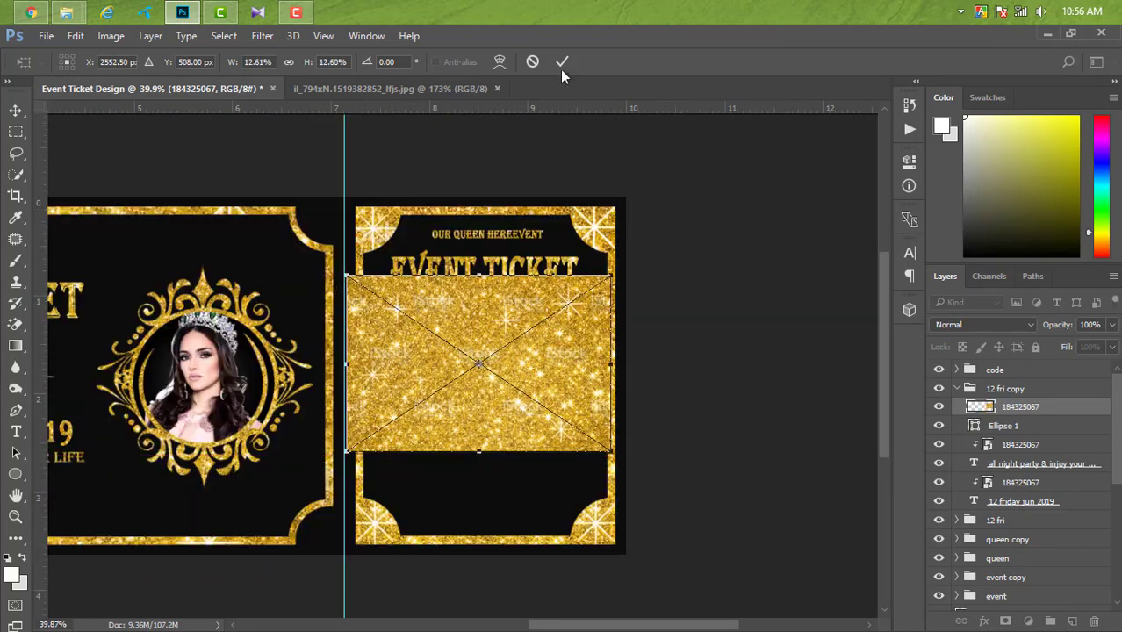
click(562, 62)
right_click(1084, 416)
click(817, 464)
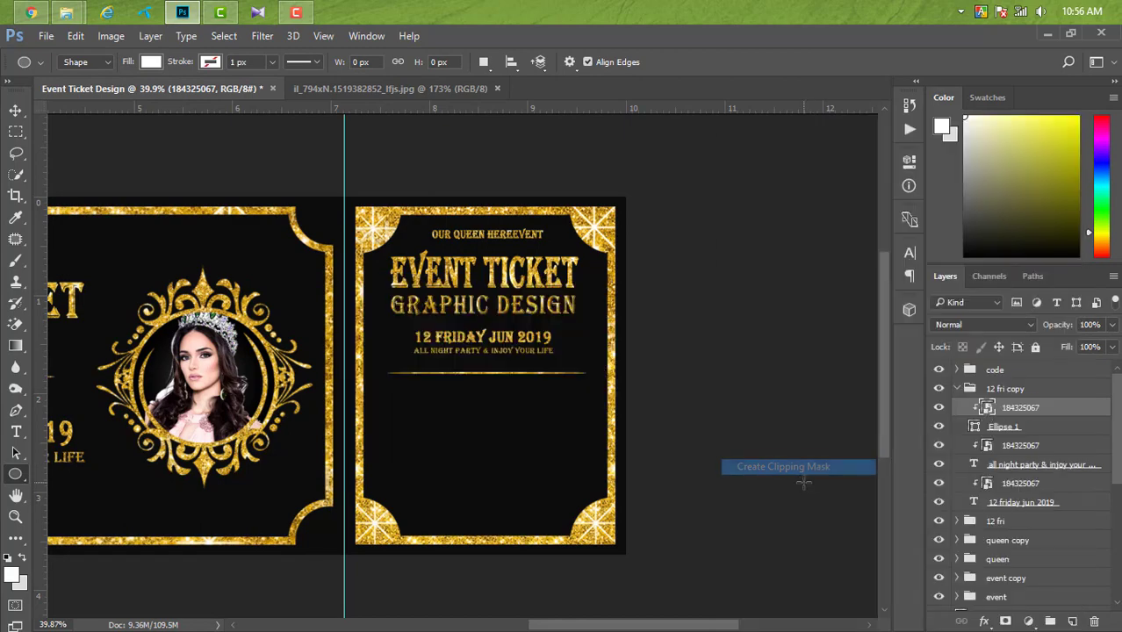
scroll(567, 422, up, 2)
scroll(486, 377, up, 3)
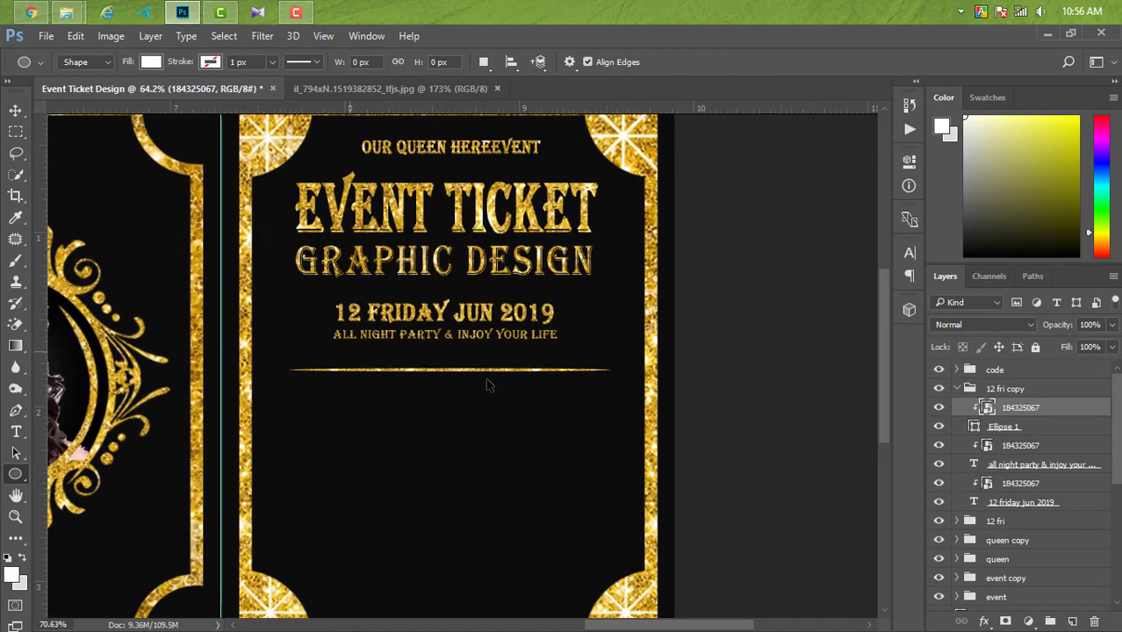
scroll(485, 377, up, 2)
Step: Group the gold divider with its glitter and add a shorter duplicate line
shift+click(1057, 428)
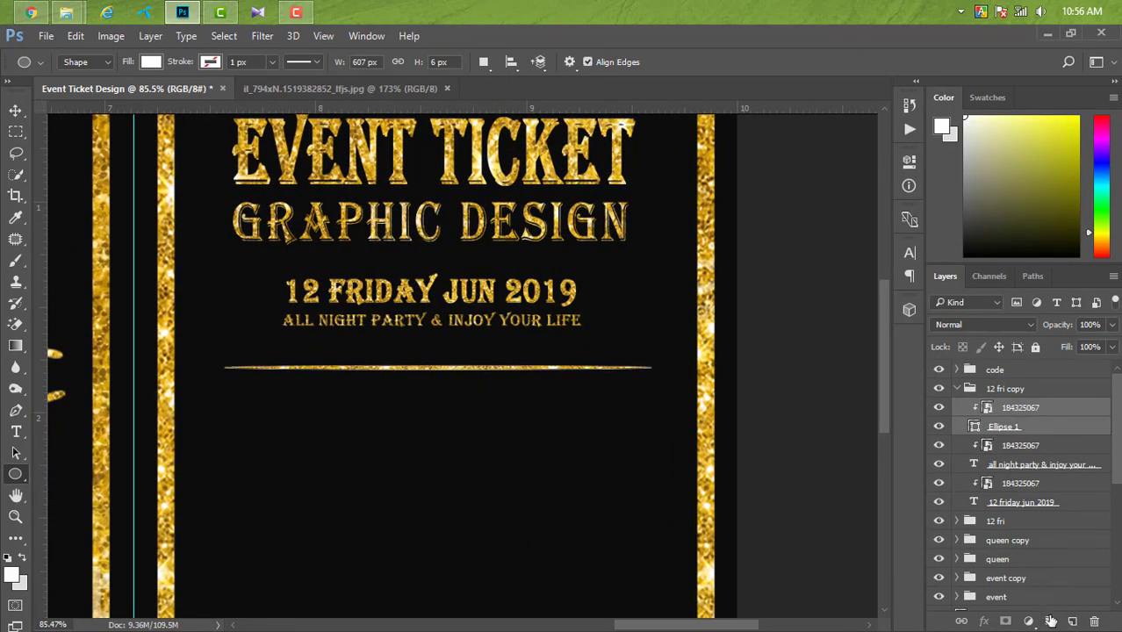
key(ctrl+g)
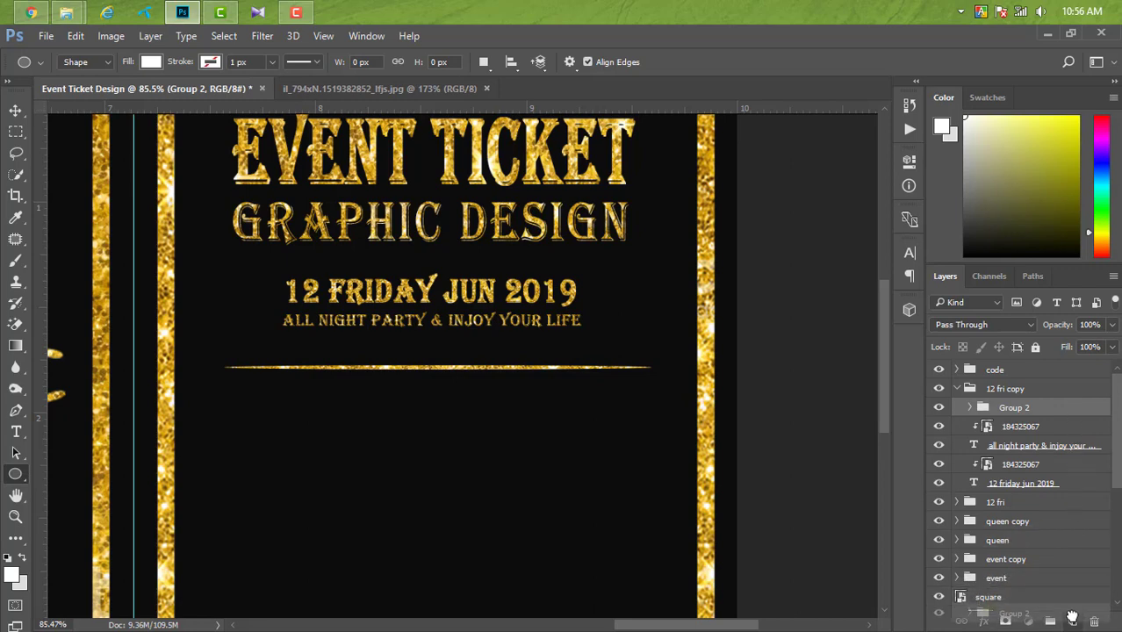
key(ctrl+j)
key(ctrl+t)
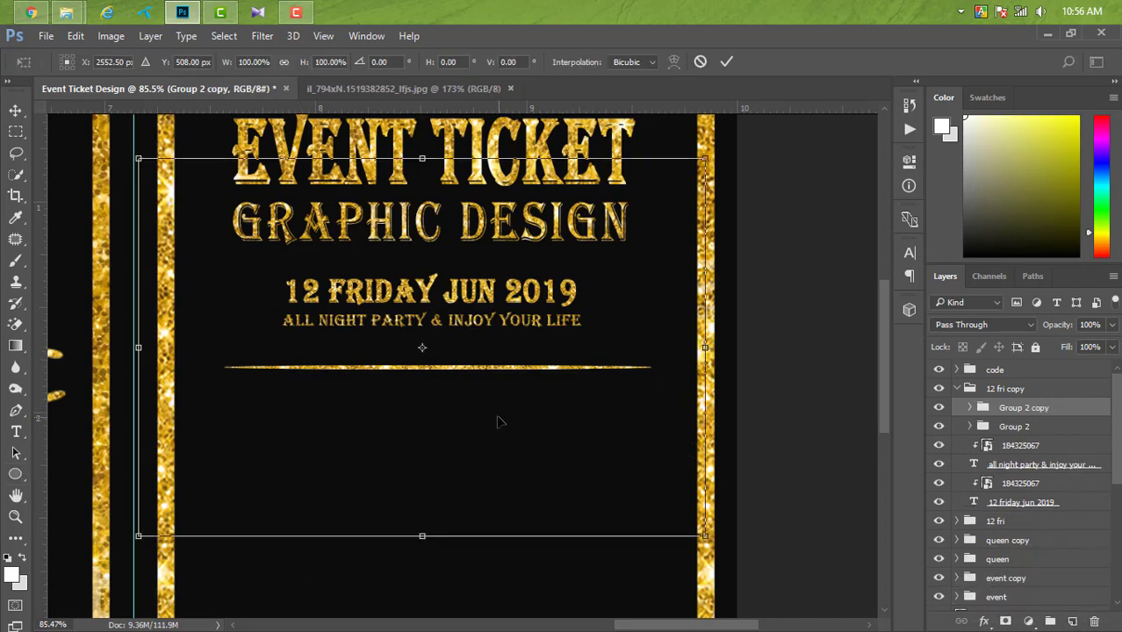
mouse_move(497, 423)
mouse_down()
mouse_move(500, 369)
mouse_move(685, 337)
mouse_move(614, 332)
mouse_up()
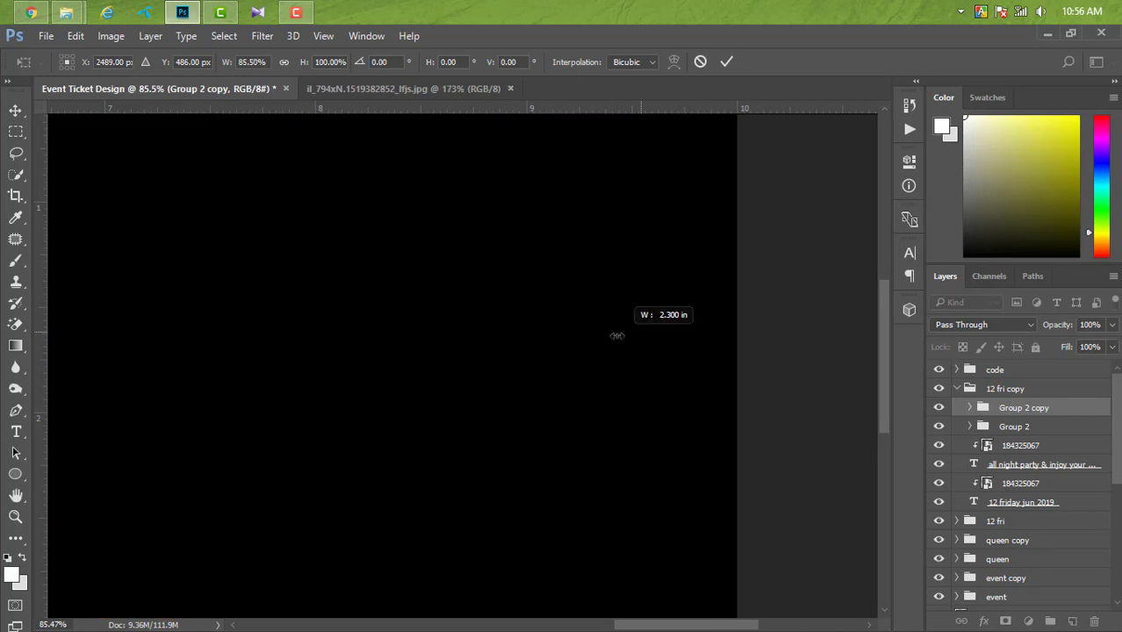
drag(513, 414, 538, 420)
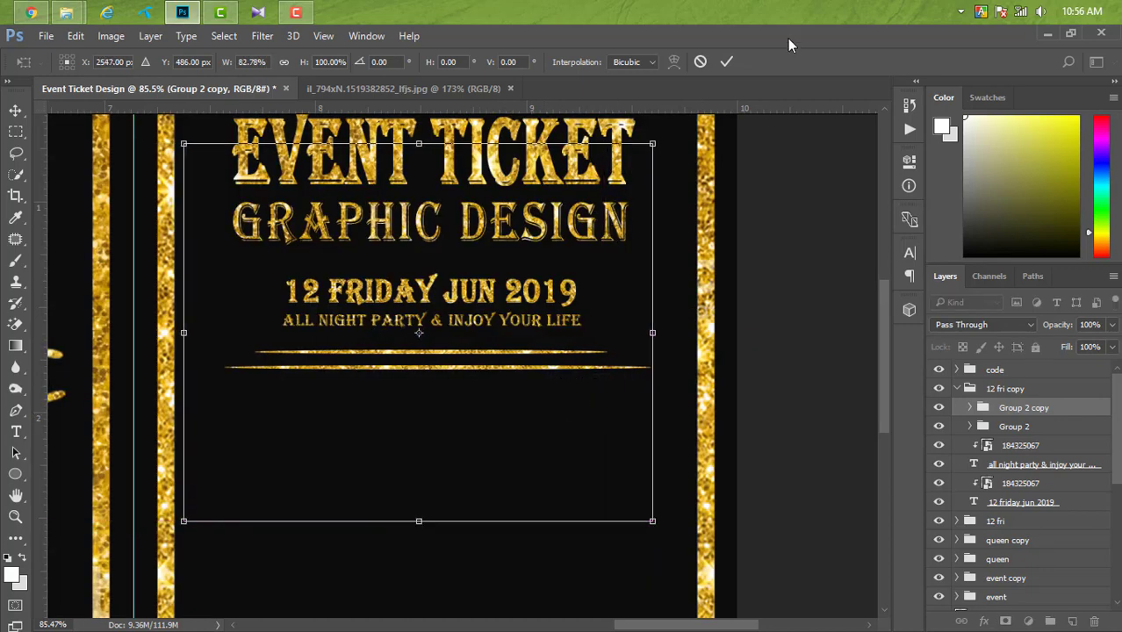
click(725, 63)
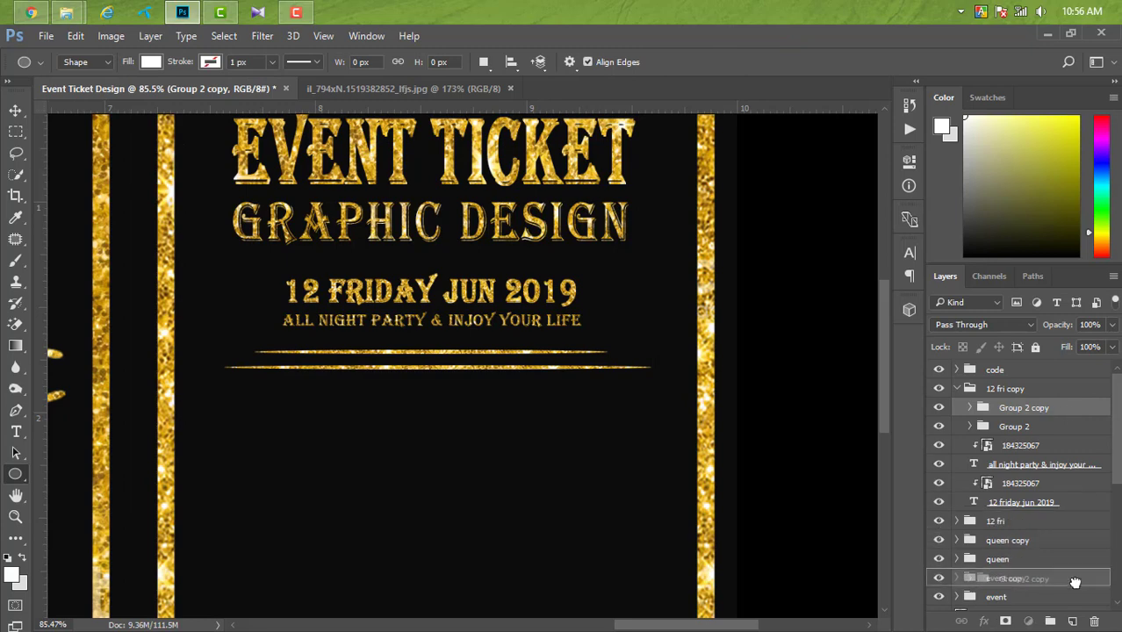
Step: Add a third, even shorter copy of the divider line above the others
drag(1070, 410, 1073, 621)
key(ctrl+t)
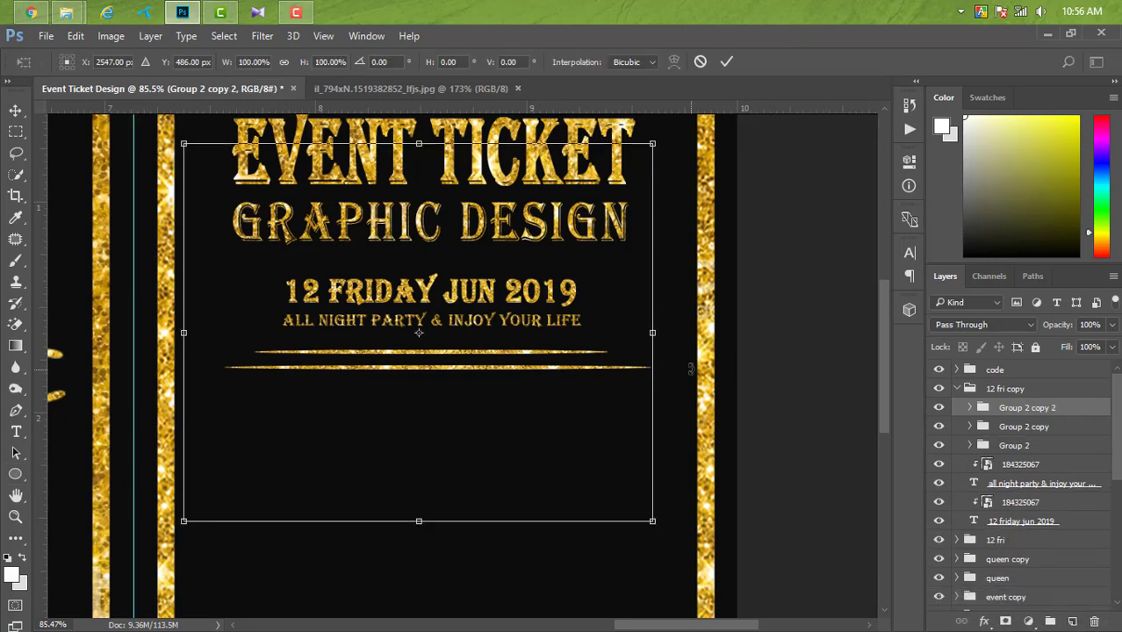
drag(654, 333, 619, 333)
drag(553, 471, 553, 457)
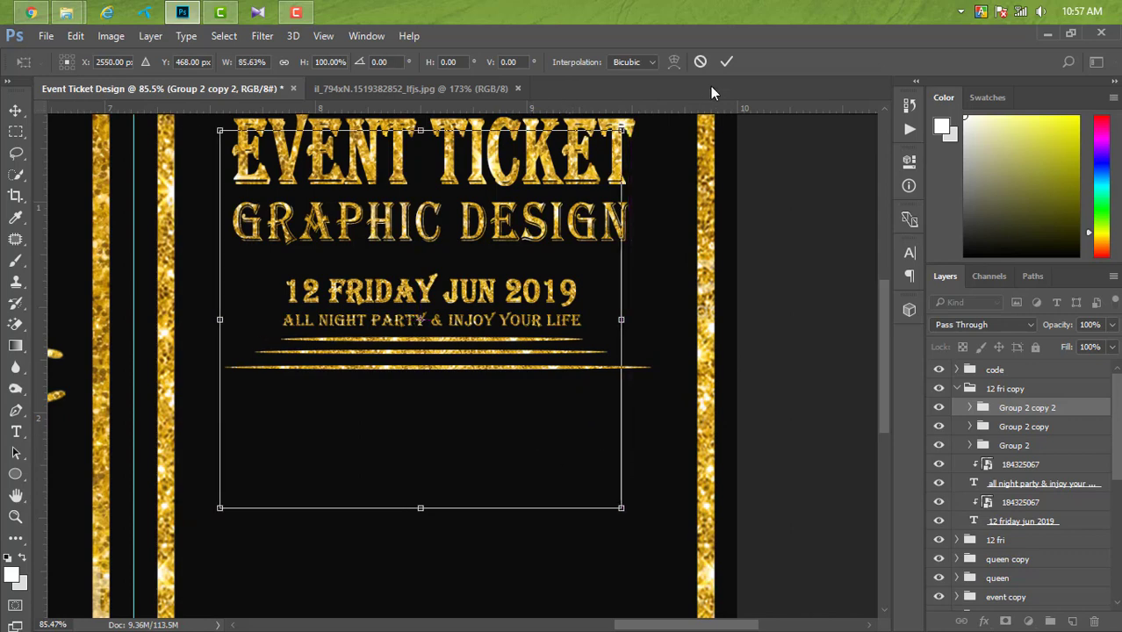
key(Return)
Step: Flip the three stacked lines vertically so the longest is on top, placed under the date
ctrl+click(1024, 427)
ctrl+click(1052, 445)
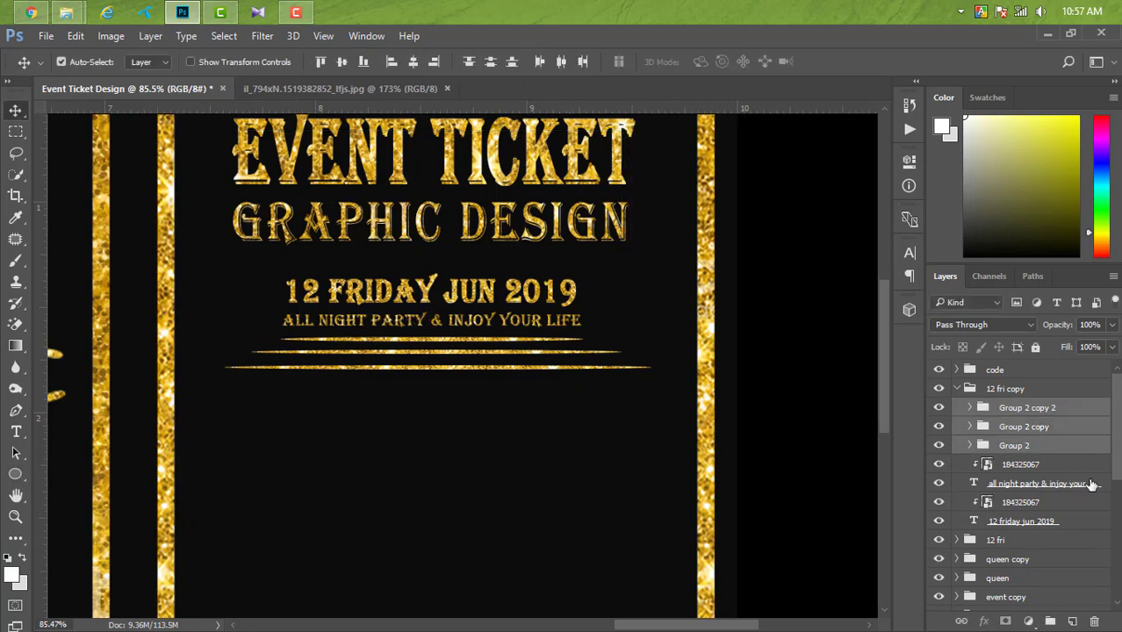
key(Down)
key(Down)
key(Down)
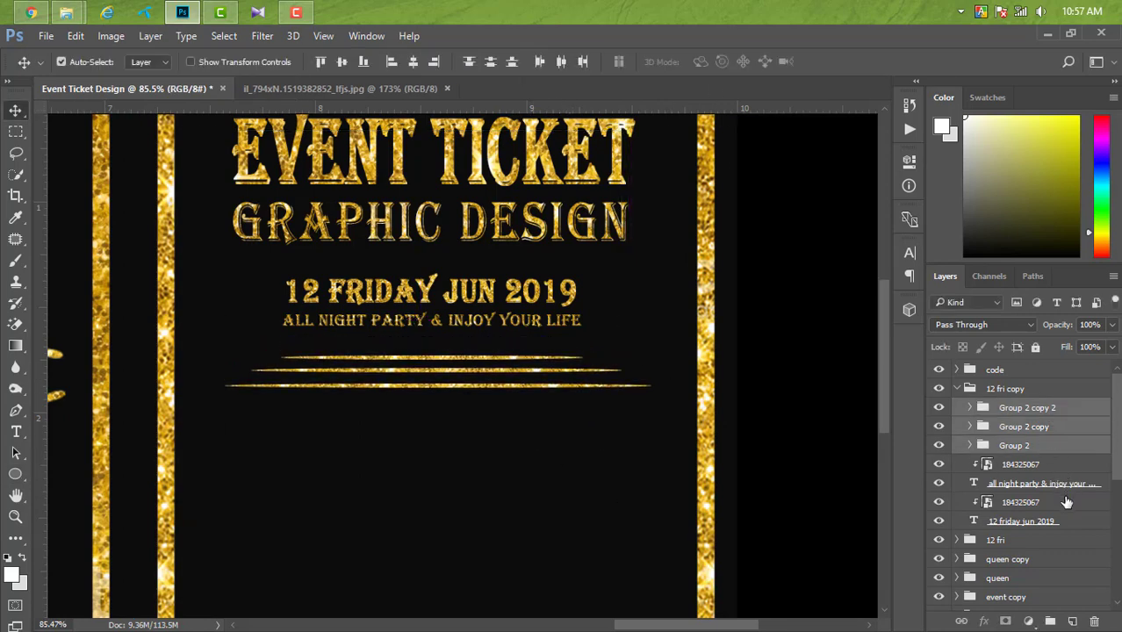
scroll(806, 406, down, 2)
key(ctrl+t)
right_click(738, 355)
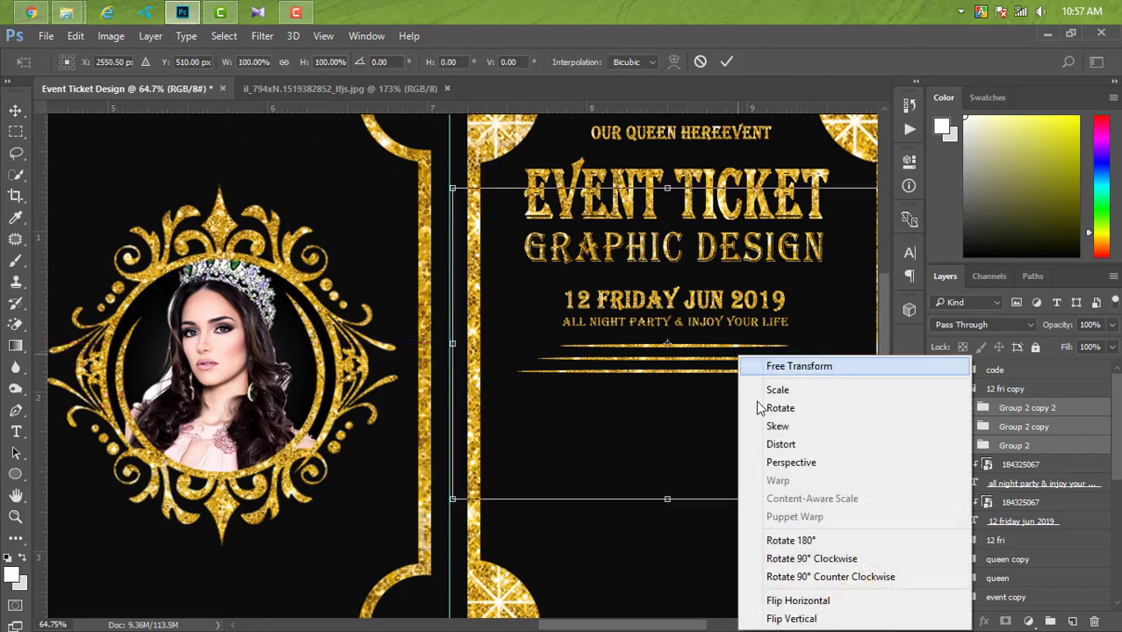
click(781, 614)
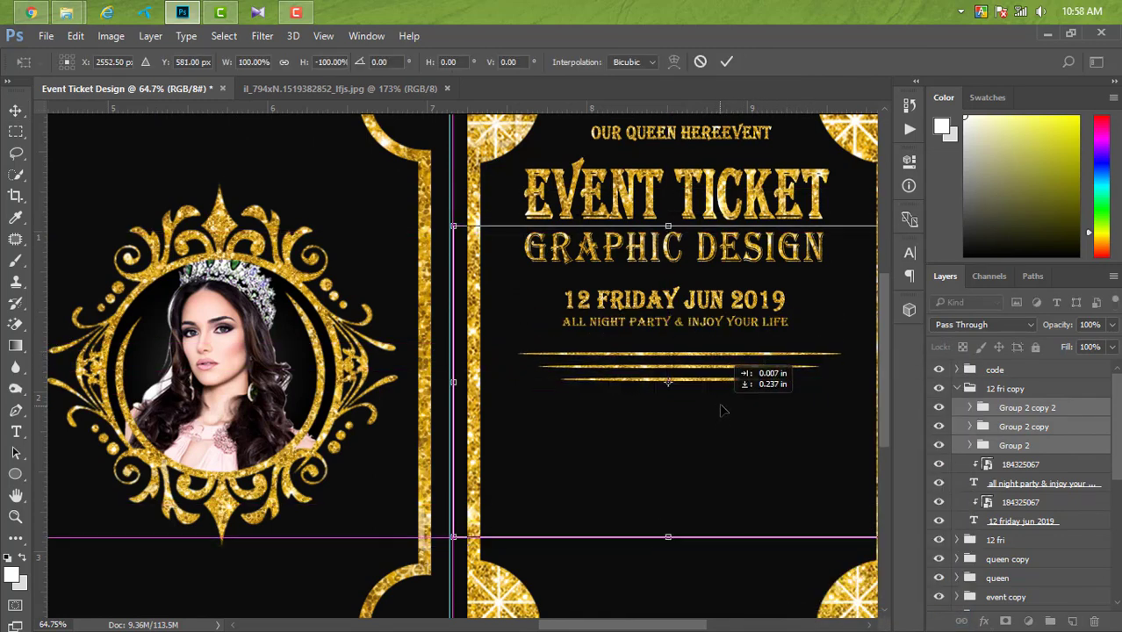
drag(725, 363, 726, 393)
click(726, 61)
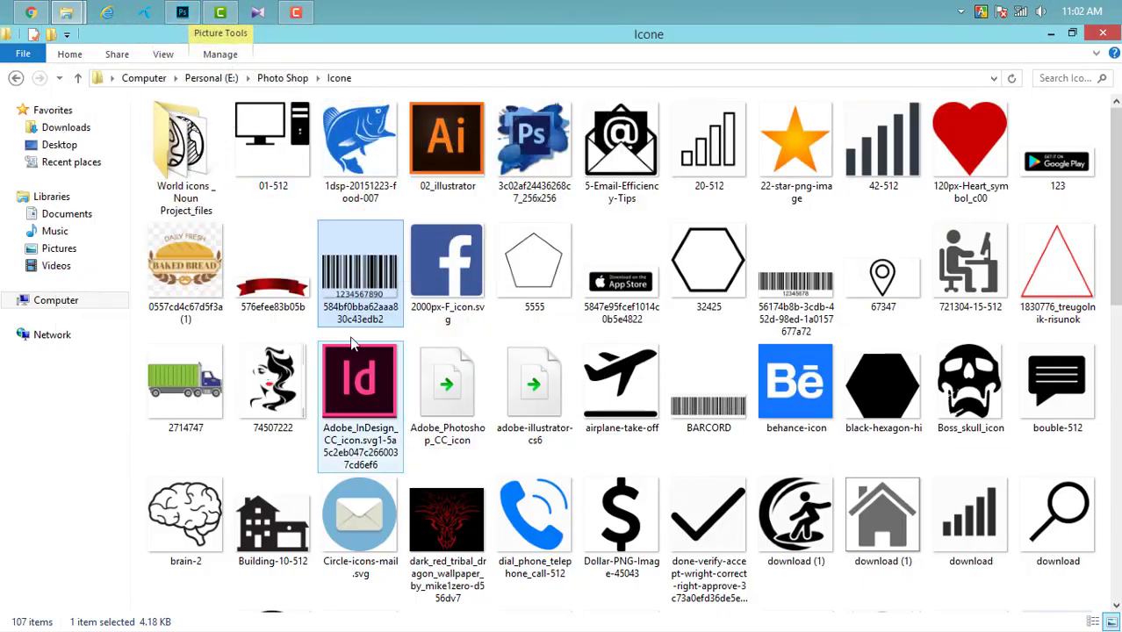
Step: Drag the barcode image into the ticket, scaled down and placed under the CODE NO line
drag(349, 290, 649, 419)
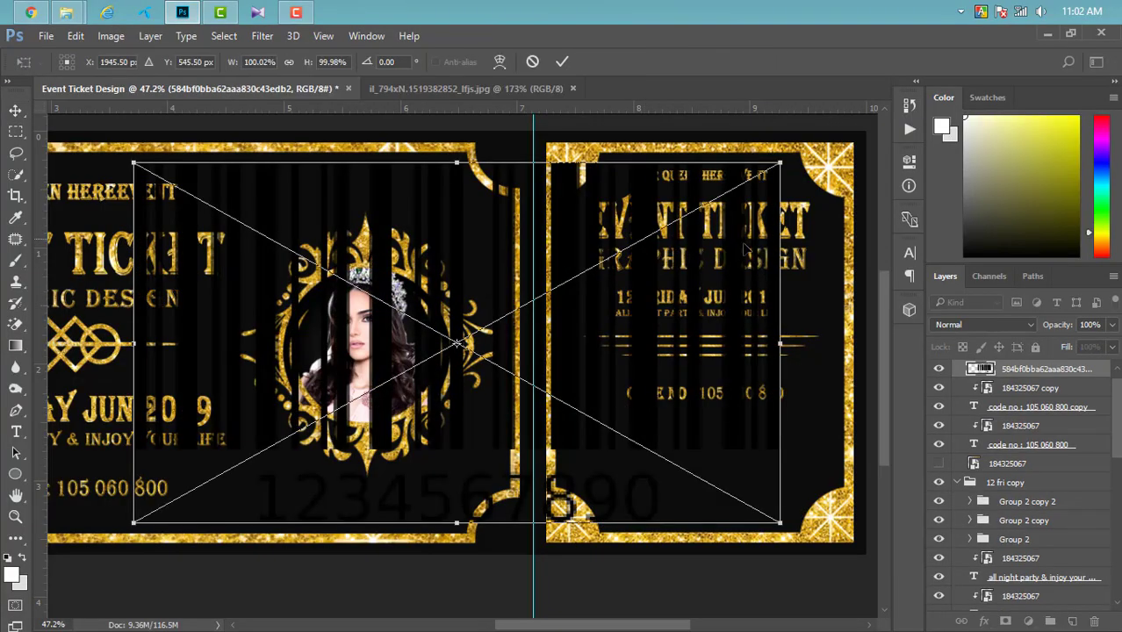
drag(782, 163, 657, 300)
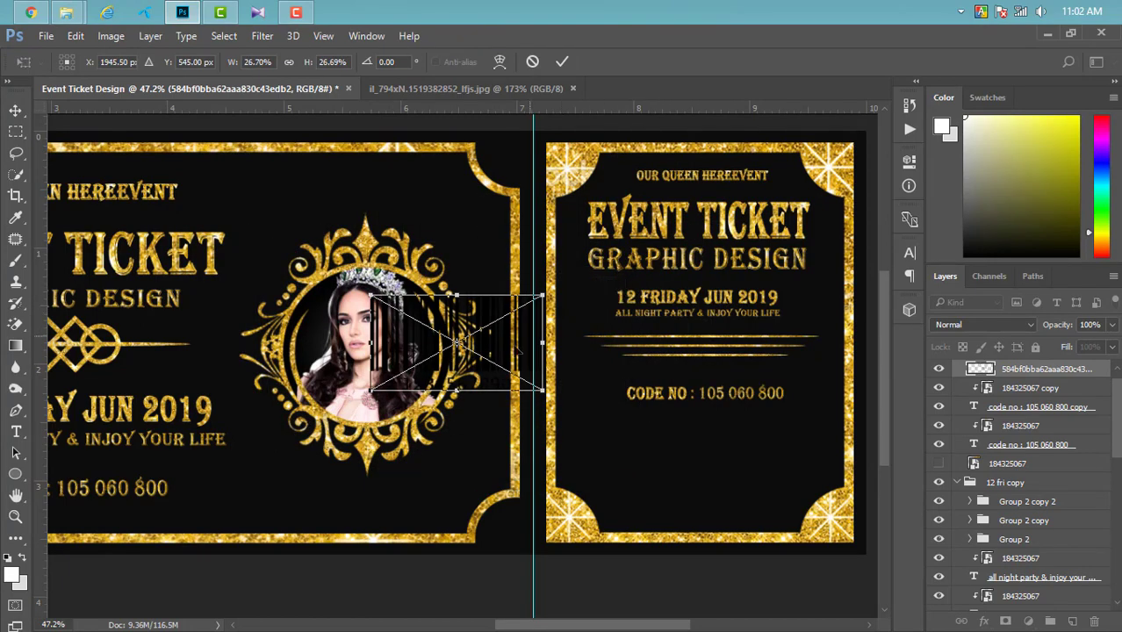
mouse_move(629, 367)
mouse_down()
mouse_move(698, 463)
mouse_move(737, 474)
mouse_up()
drag(693, 416, 702, 461)
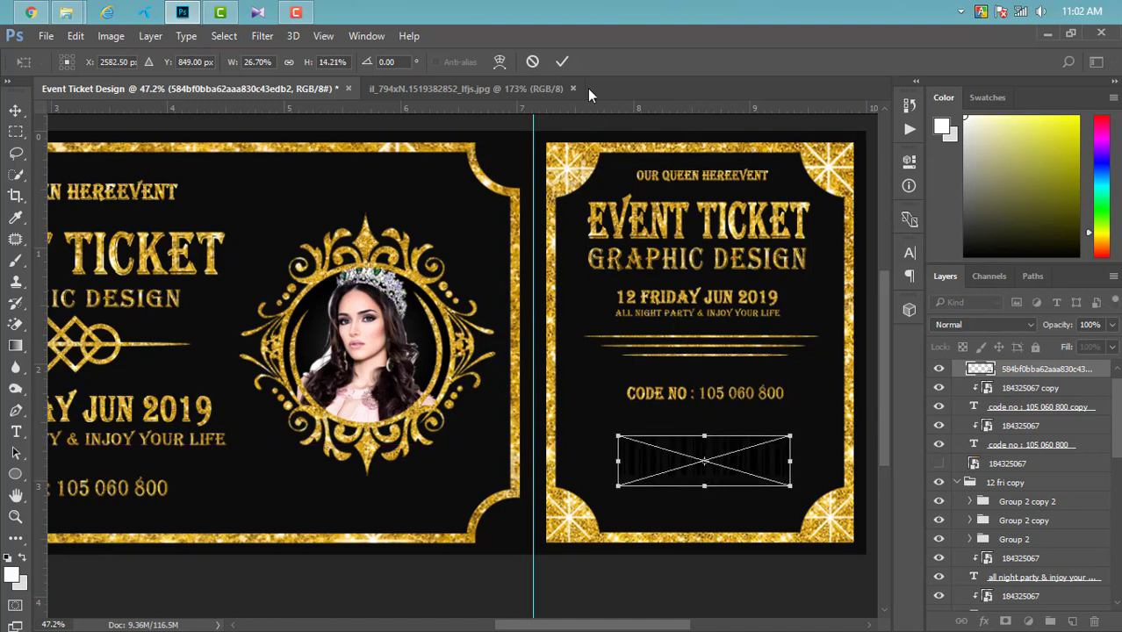
click(562, 62)
scroll(712, 378, up, 3)
scroll(765, 505, up, 3)
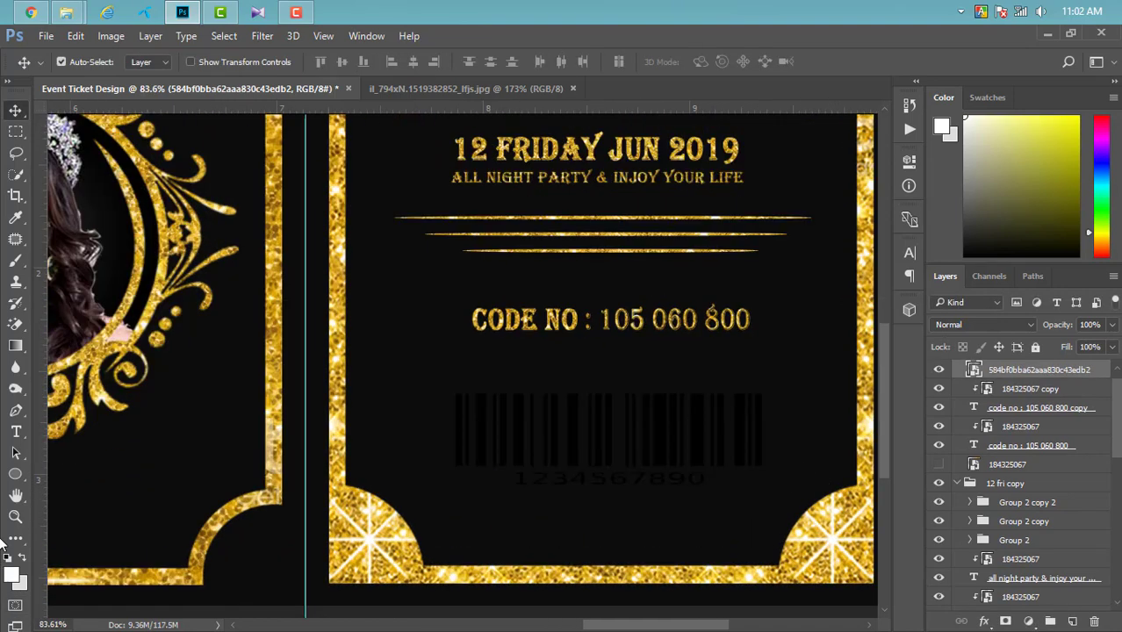
click(15, 474)
Step: Draw a white rectangle over the barcode, move Rectangle 2 below the barcode layer, and zoom out
click(60, 476)
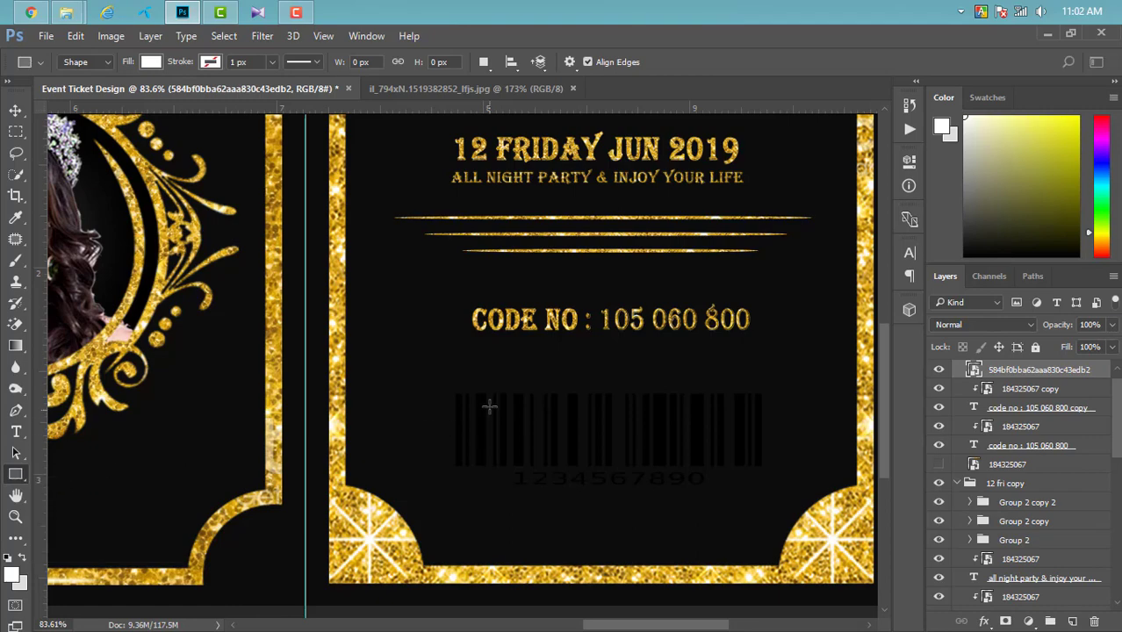
drag(444, 384, 772, 493)
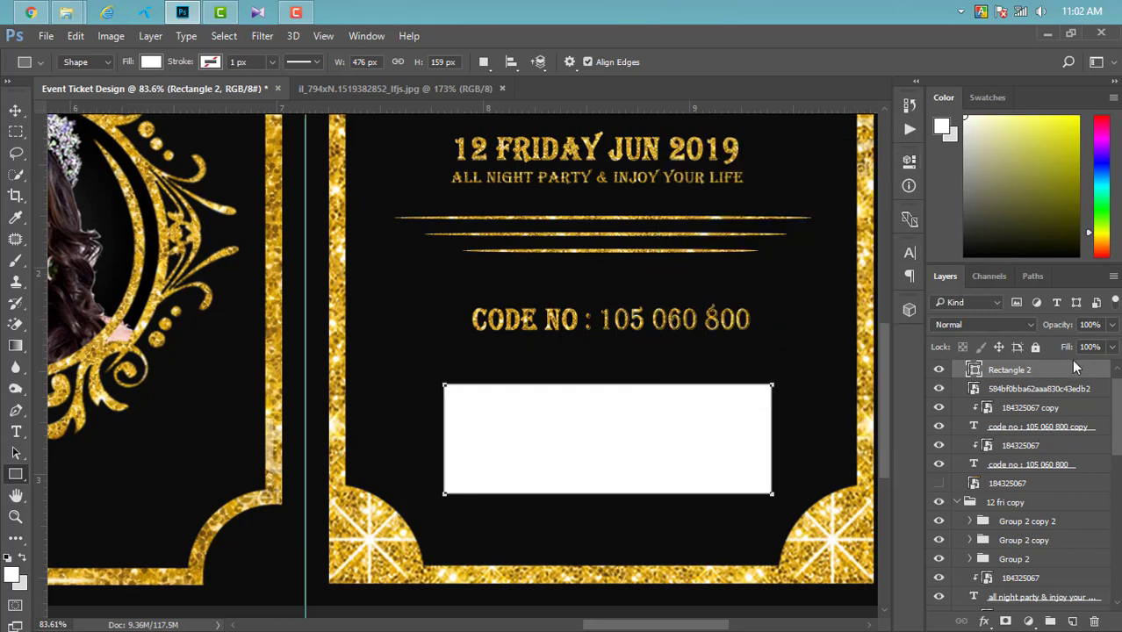
mouse_move(1076, 367)
mouse_down()
mouse_move(1107, 392)
mouse_move(1104, 412)
mouse_up()
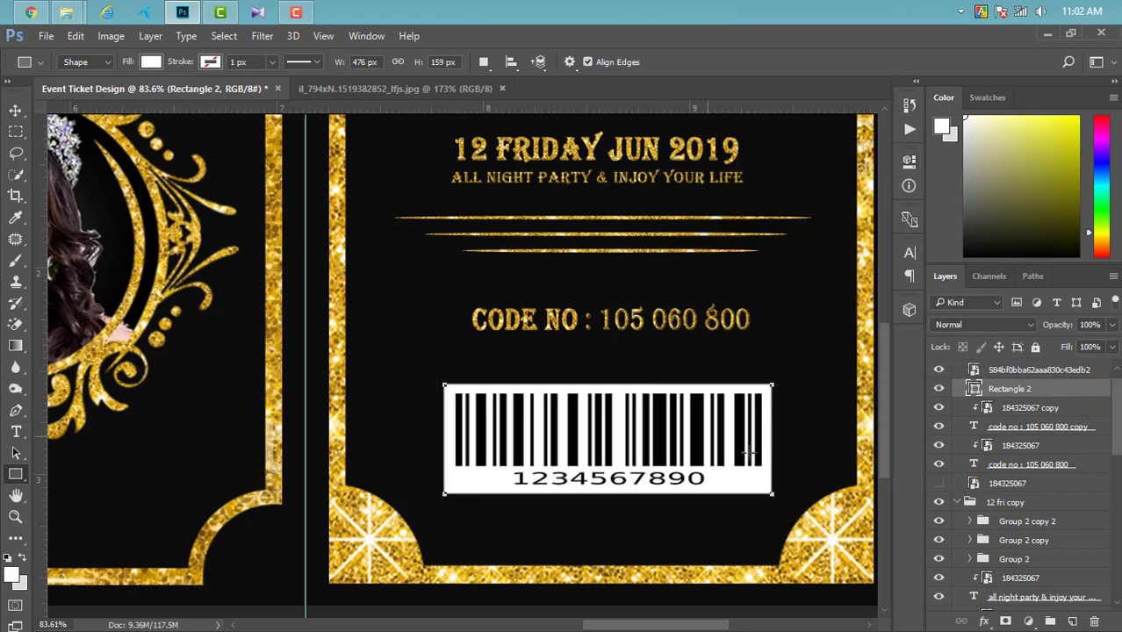
click(15, 111)
scroll(437, 453, down, 1)
scroll(436, 457, down, 1)
scroll(436, 460, down, 1)
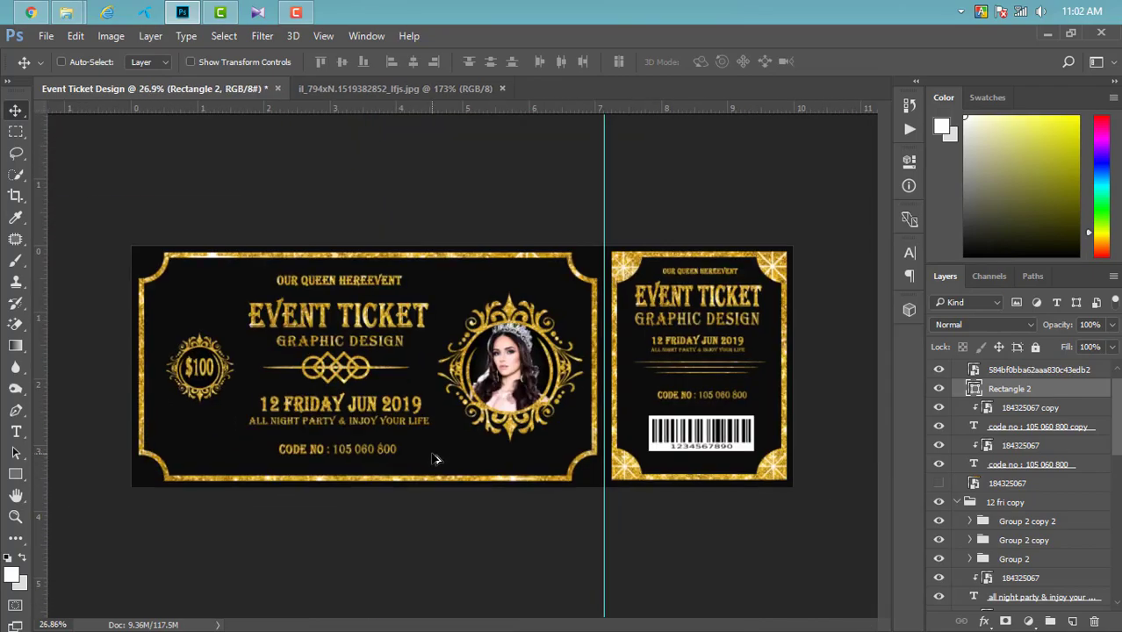